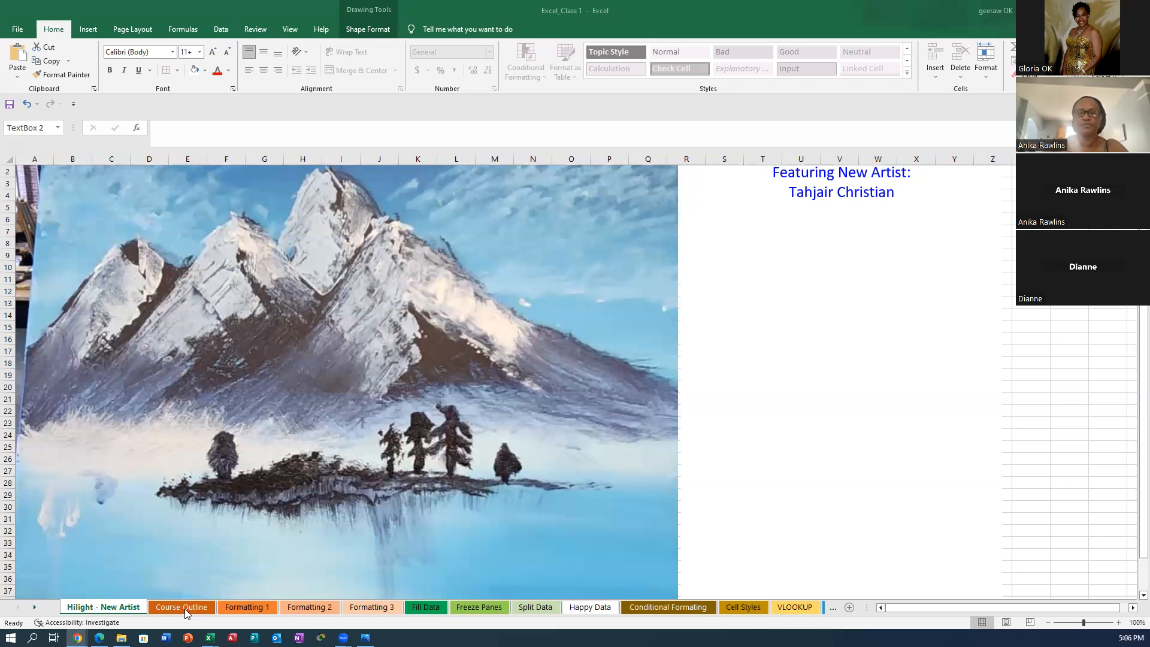
On the Course Outline sheet, color the "Office.com (GET OFFICE), you can use it for free online" text in A2 blue
click(188, 606)
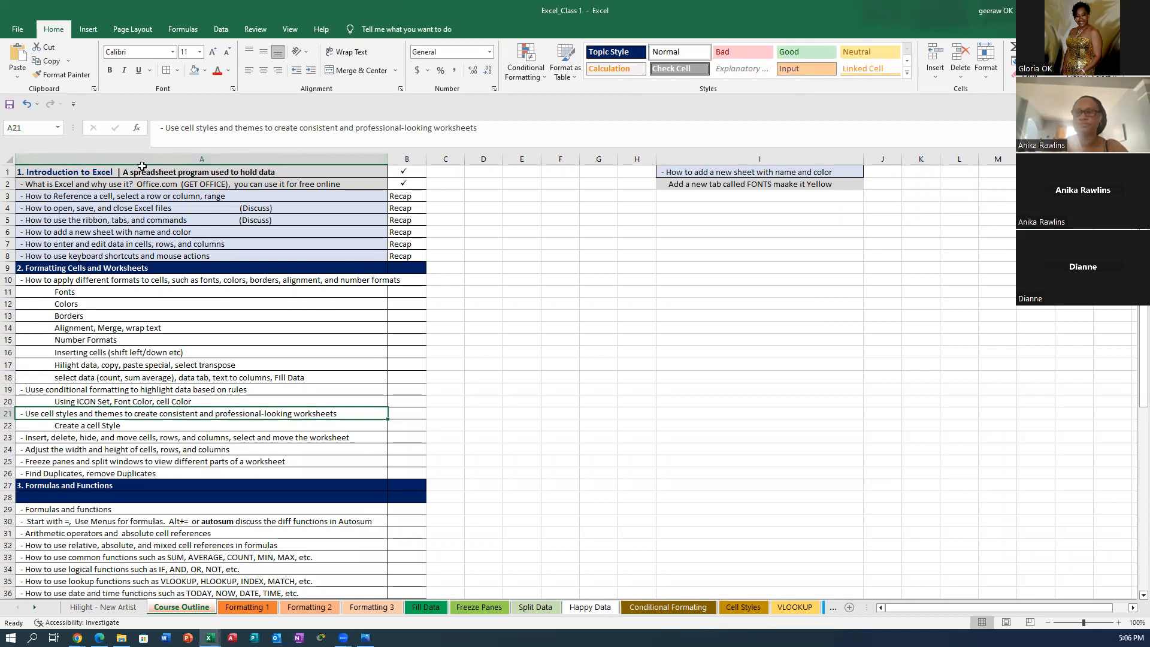
click(177, 170)
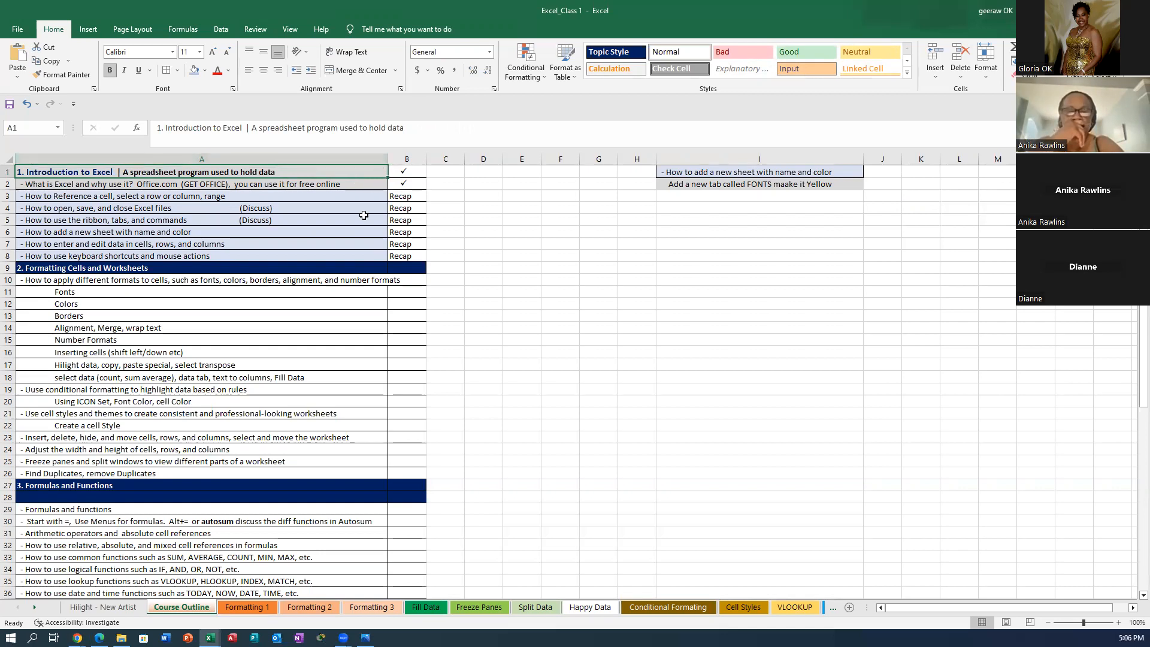
click(78, 185)
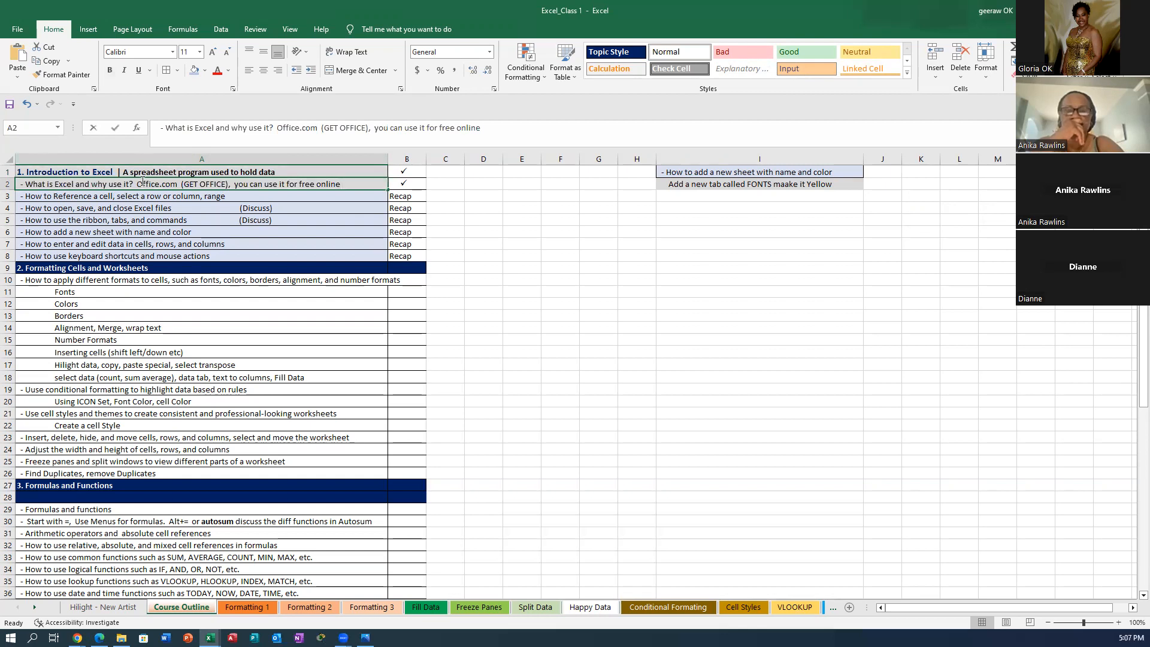
double_click(199, 185)
drag(225, 185, 350, 186)
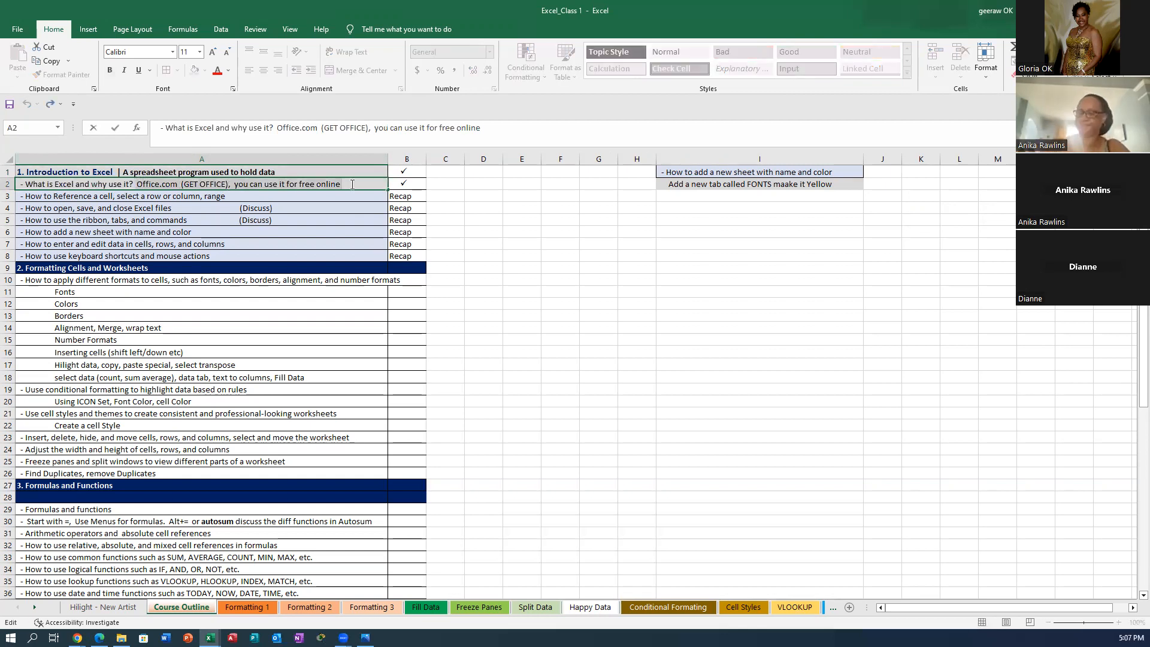
click(228, 70)
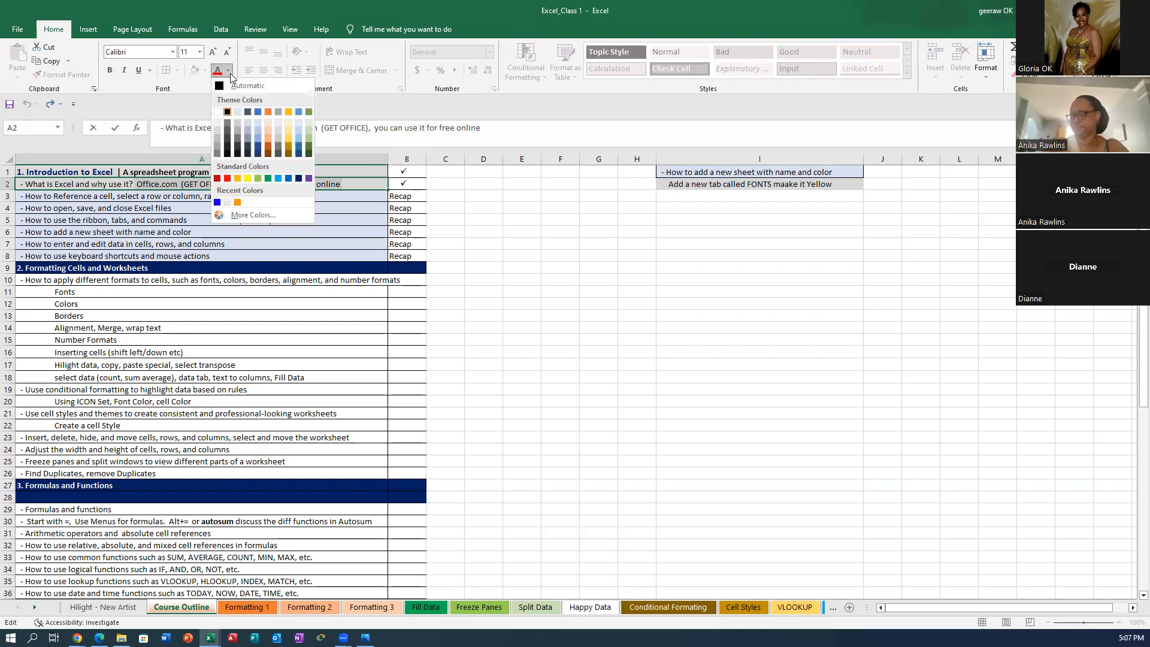
click(217, 202)
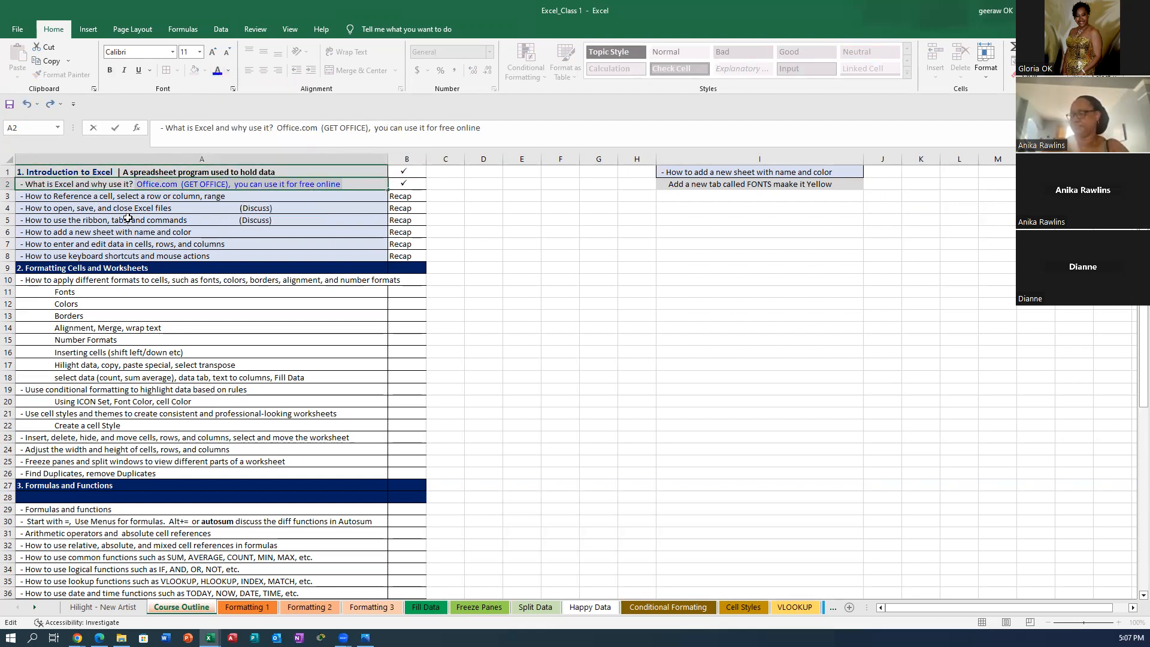
click(87, 208)
click(100, 196)
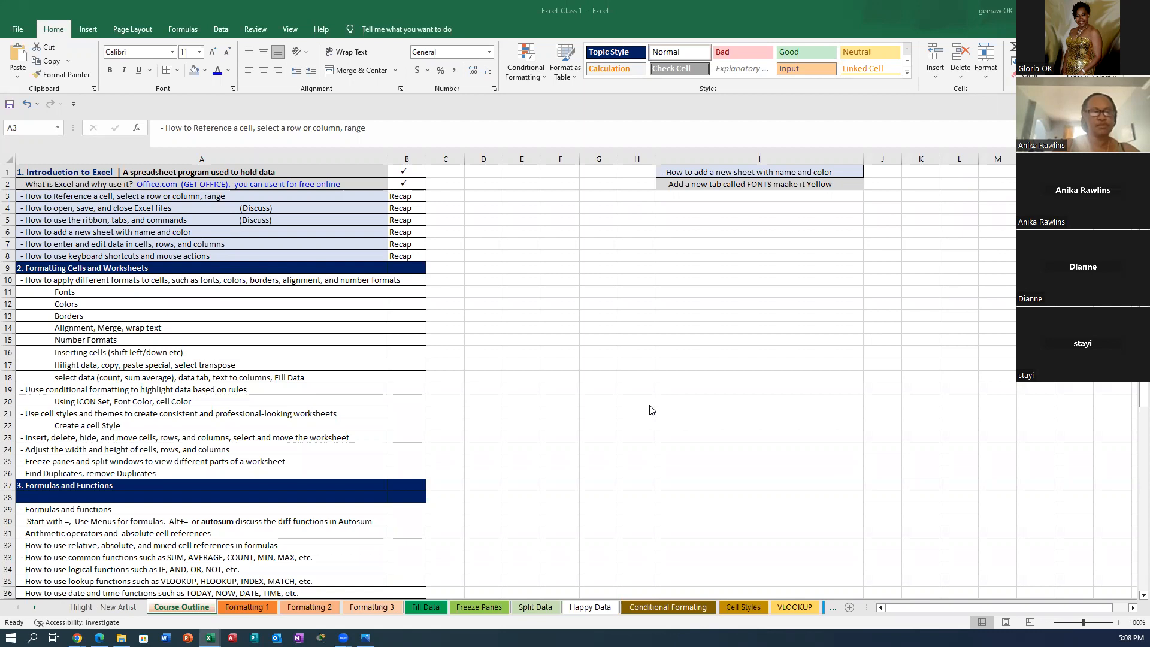
Select row 3, extend the selection to row 4, and select rows 3 through 8 as a block
click(9, 196)
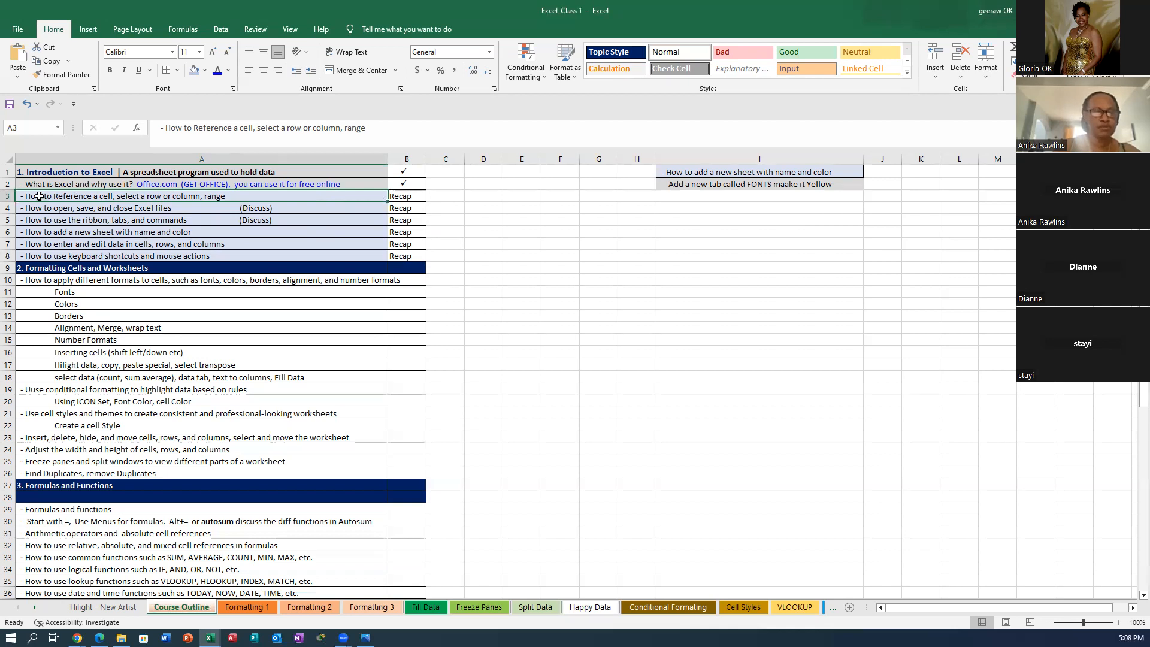
click(8, 196)
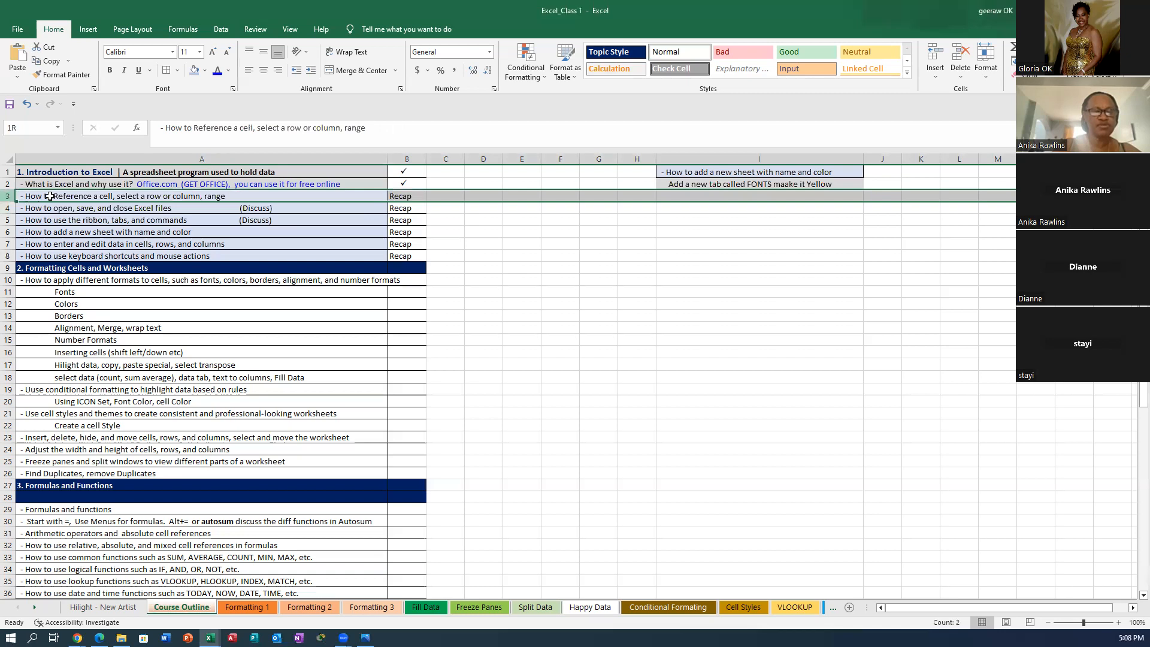
key(shift+Down)
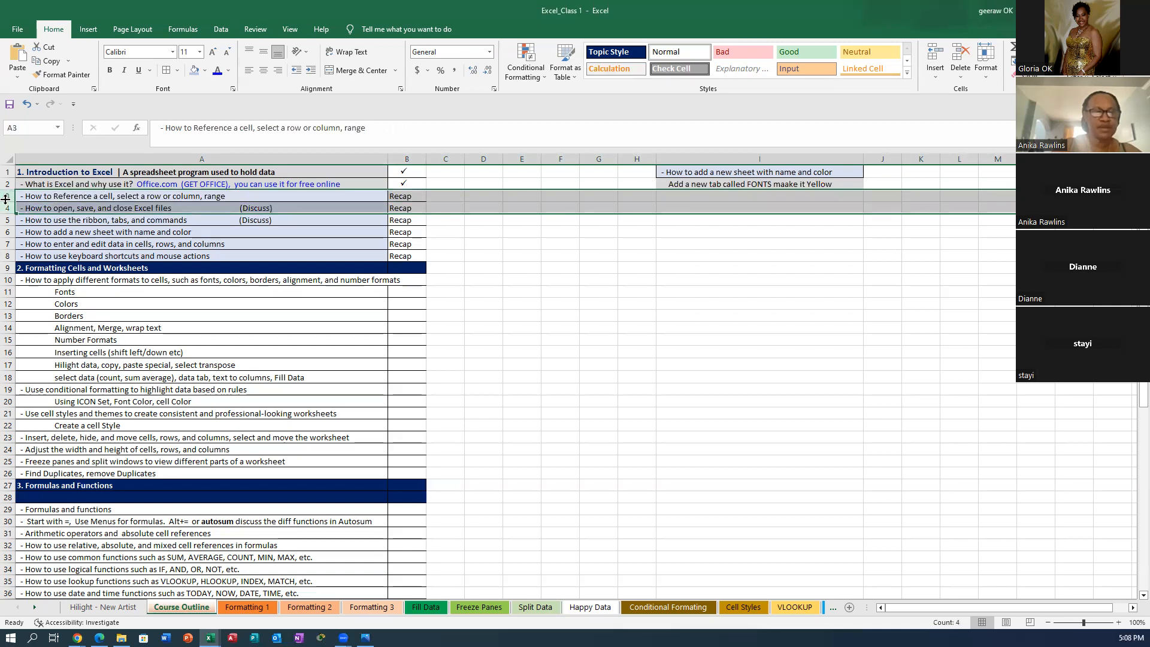
drag(5, 199, 14, 199)
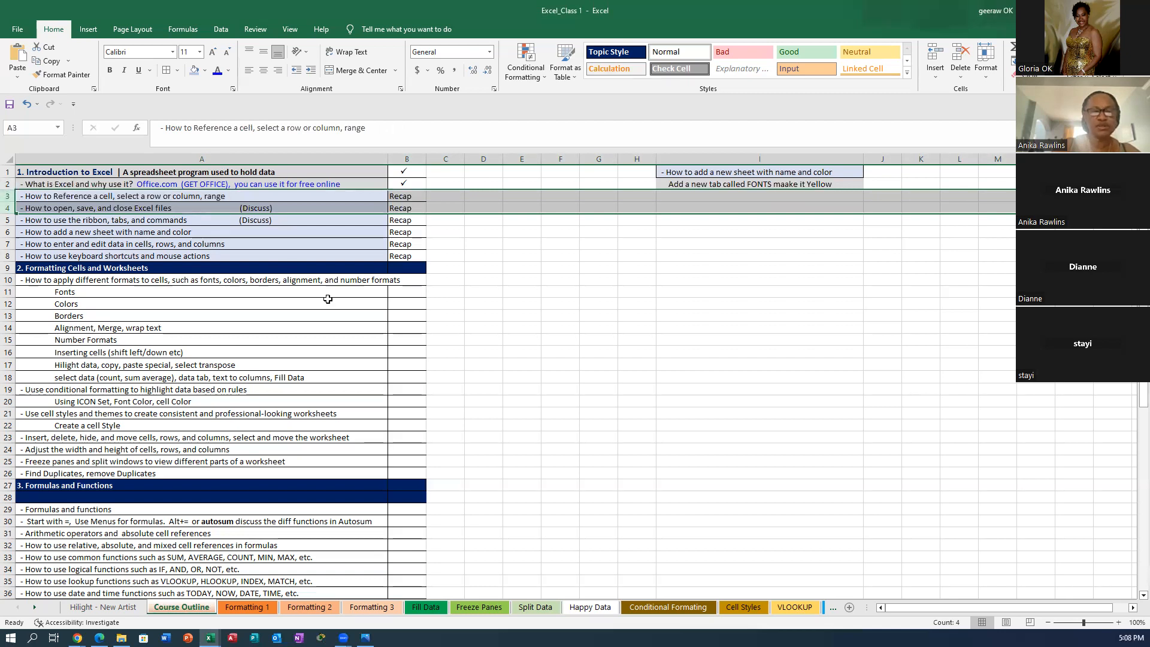
click(509, 375)
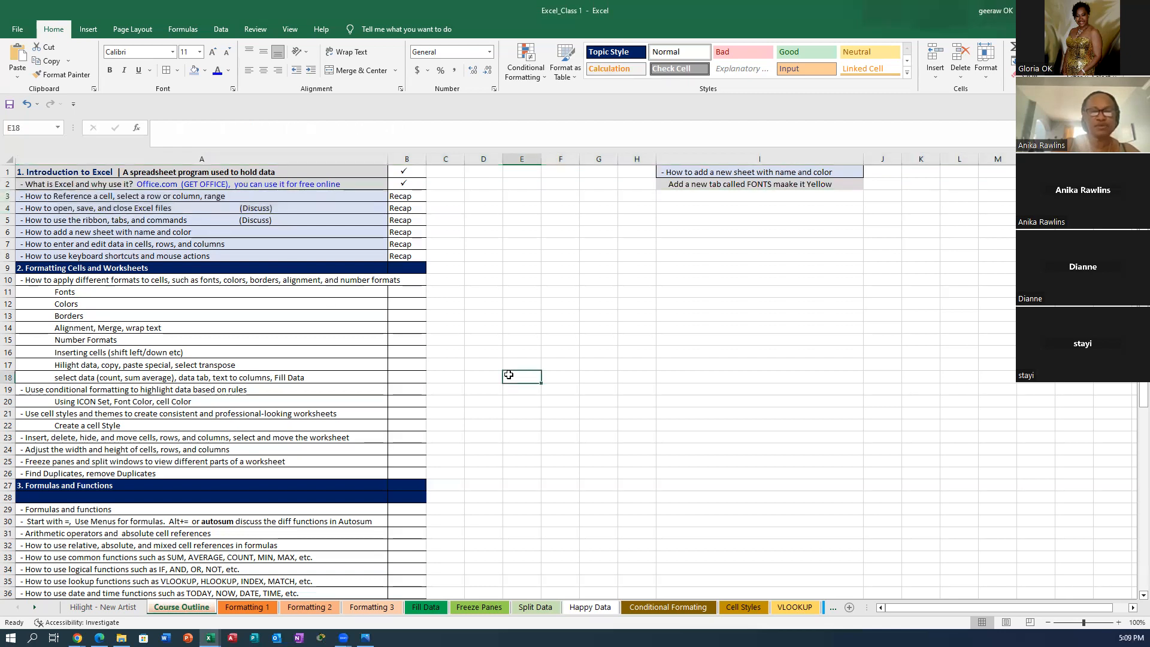
drag(9, 196, 415, 252)
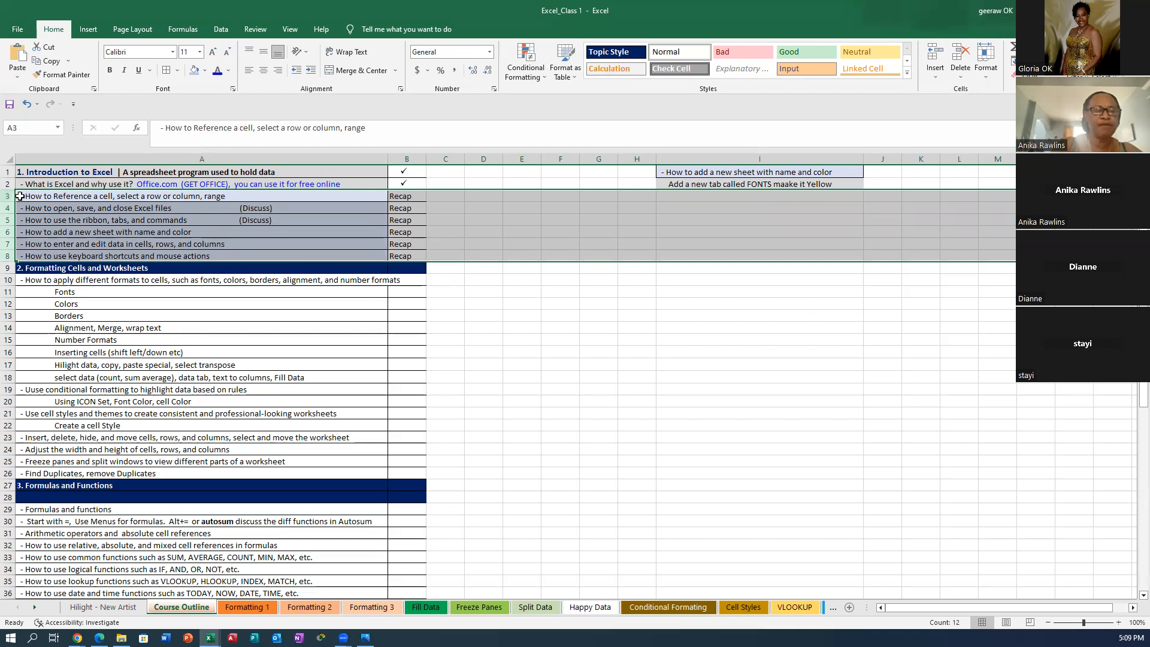
Fill the range A3:B8 containing the recap topics with gray
drag(22, 194, 405, 254)
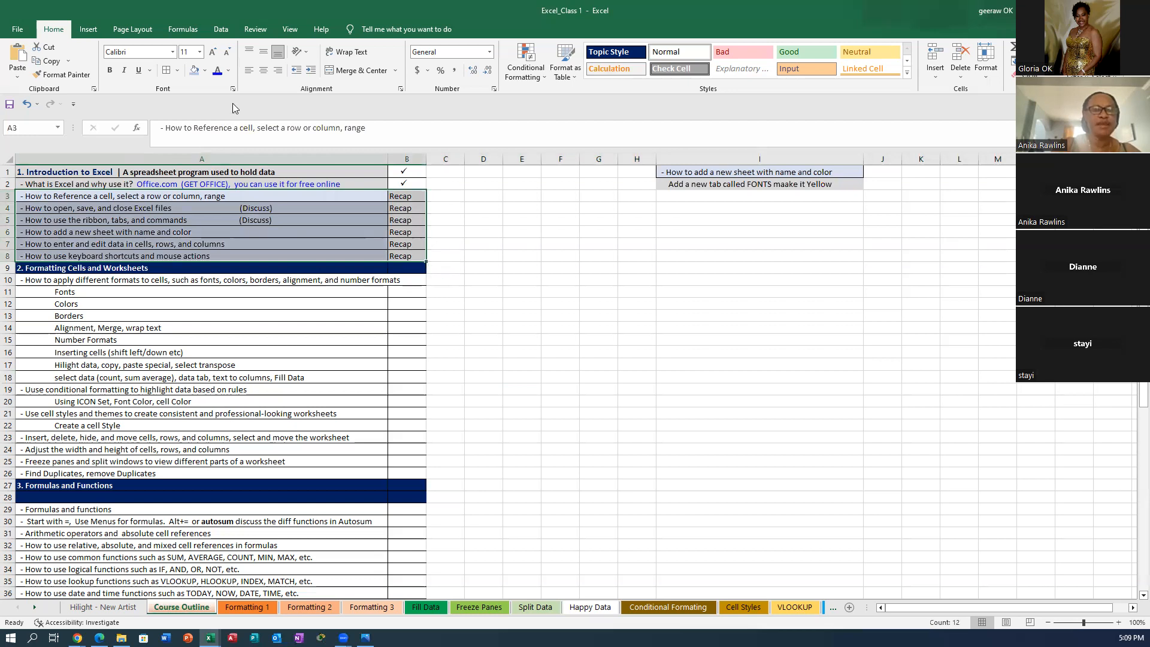
click(229, 73)
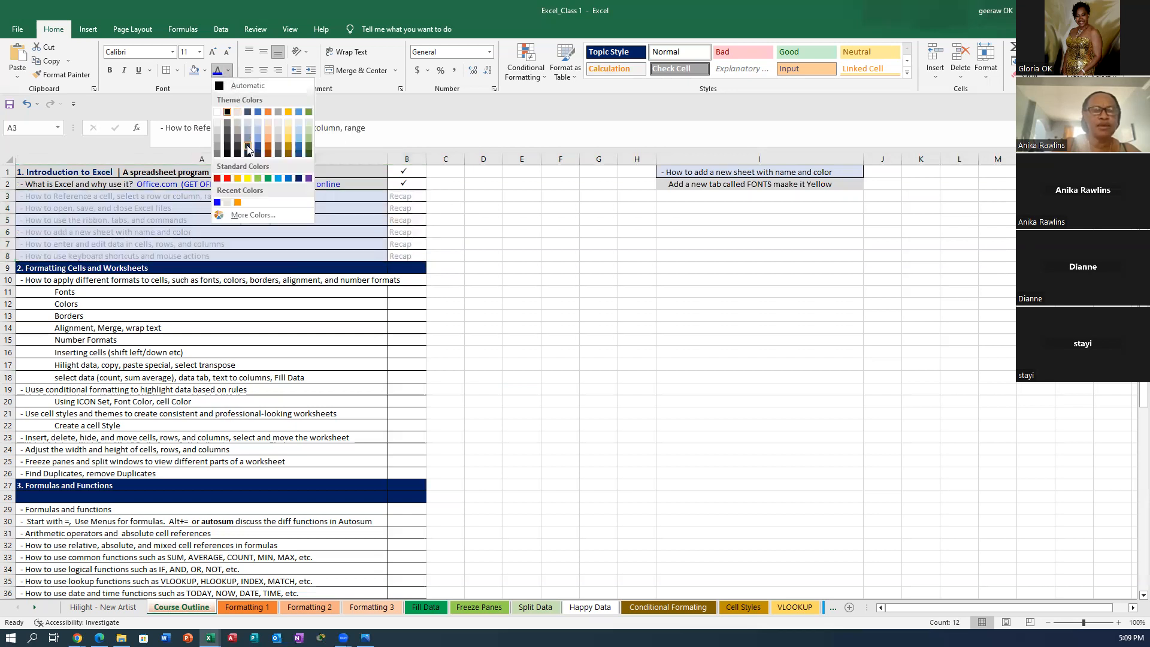
click(203, 73)
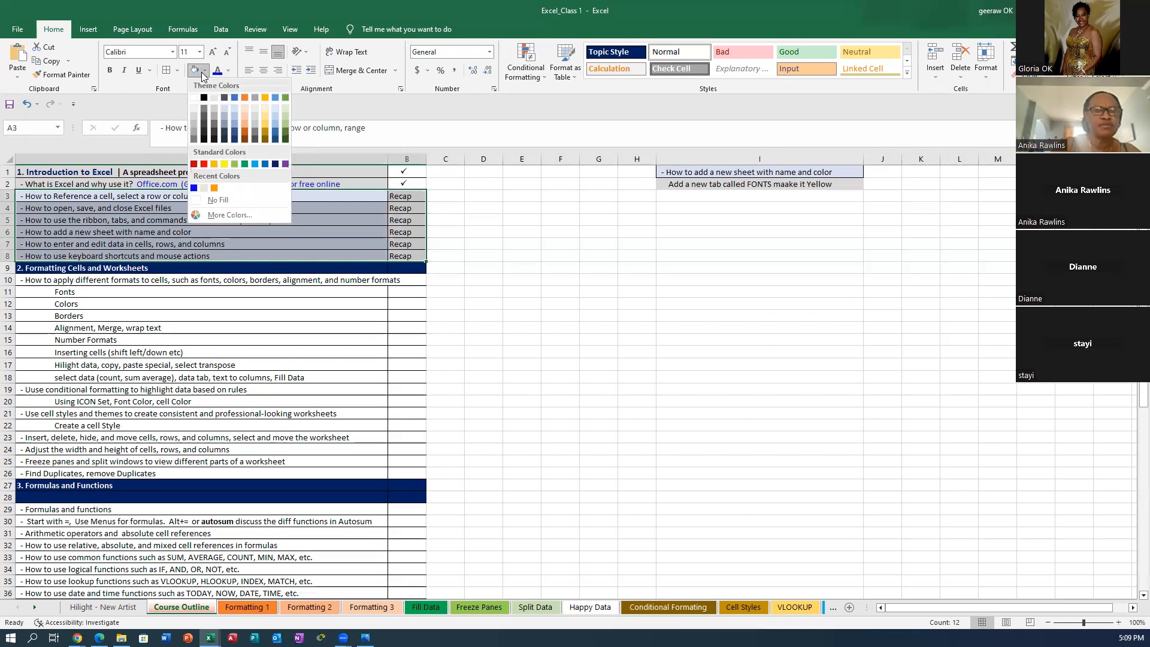
click(193, 125)
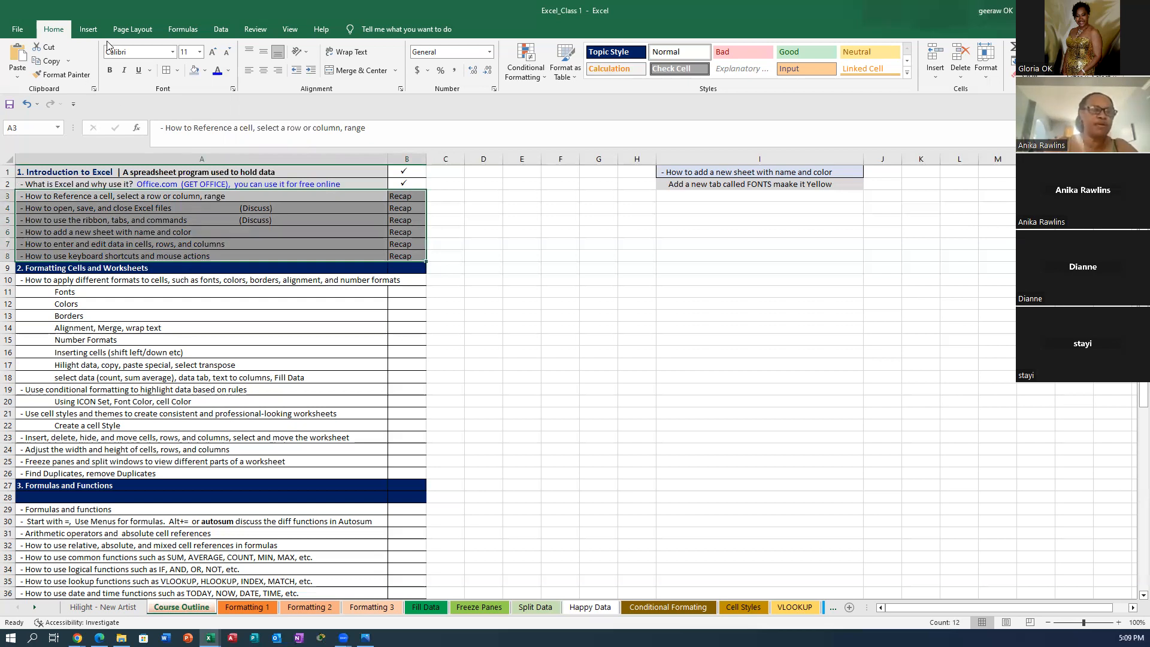
Italicize the recap topics in A3:B8 and try center alignment before aligning them left
click(126, 71)
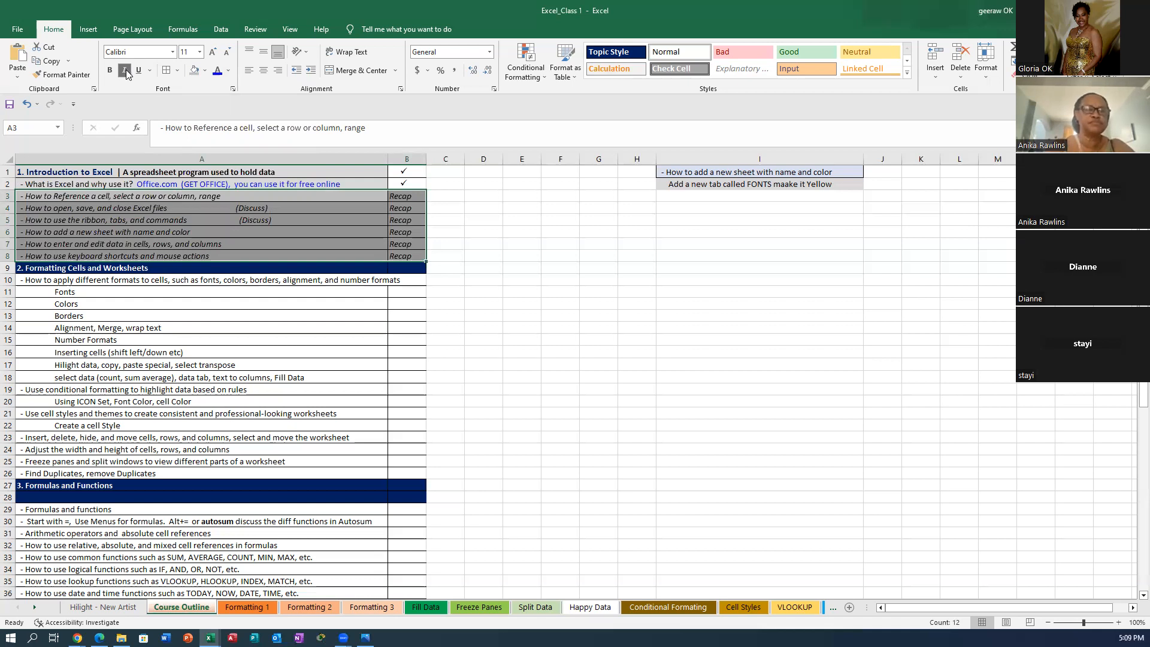
click(263, 72)
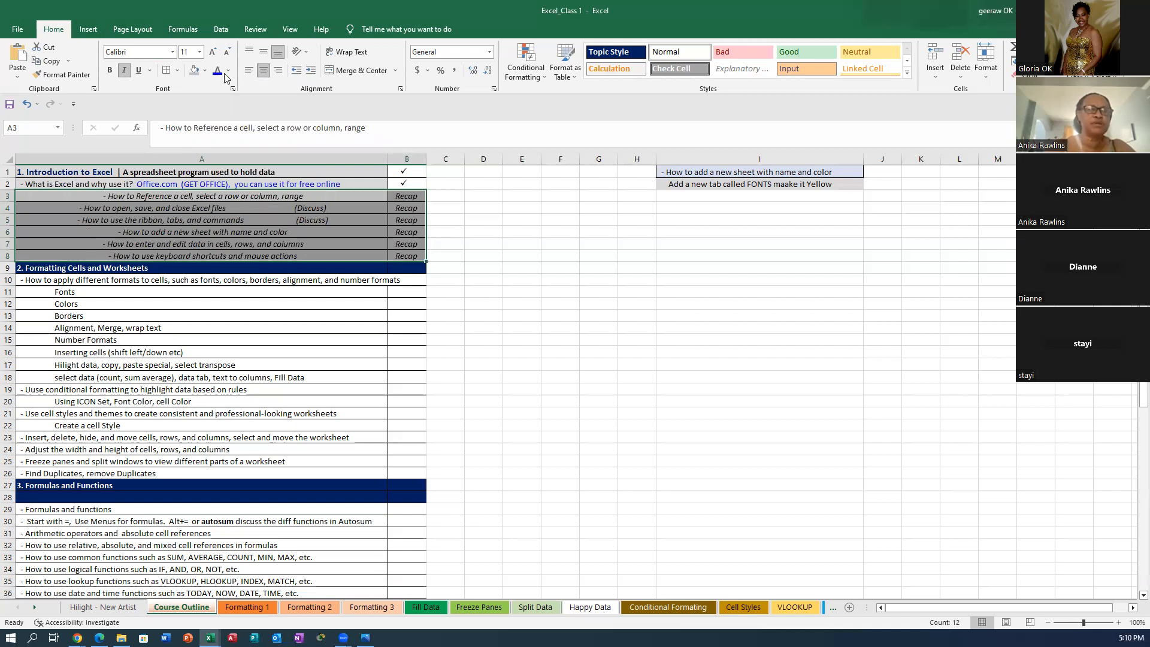
click(248, 72)
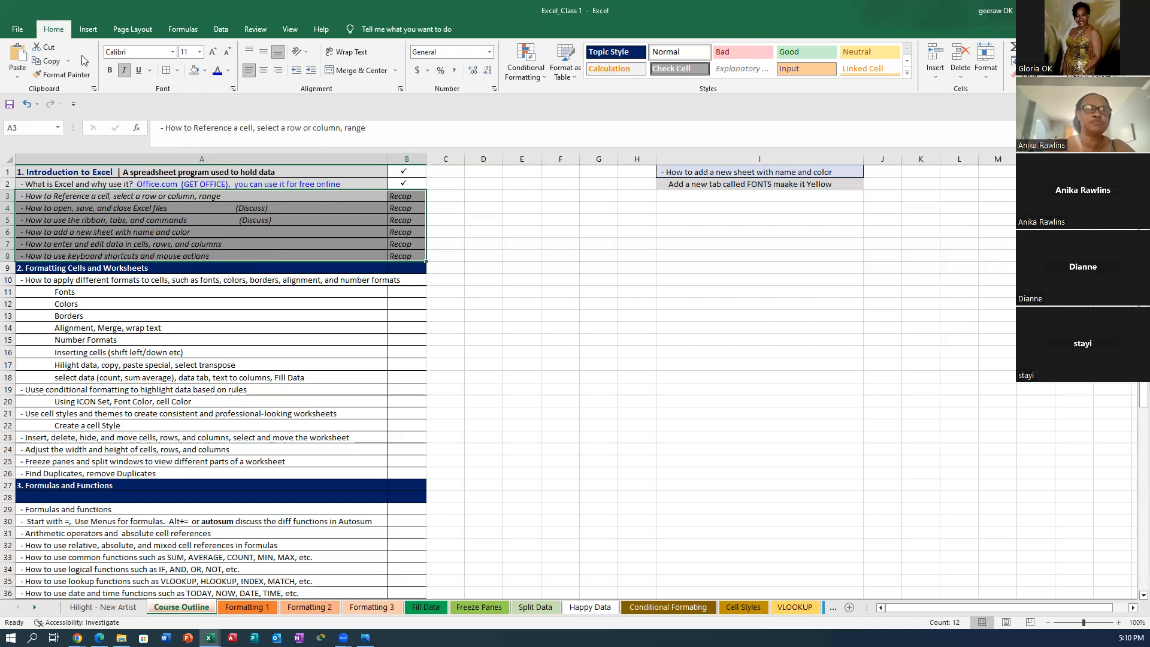
Undo the alignment, italic and gray fill changes on A3:B8
click(27, 105)
click(26, 106)
click(26, 105)
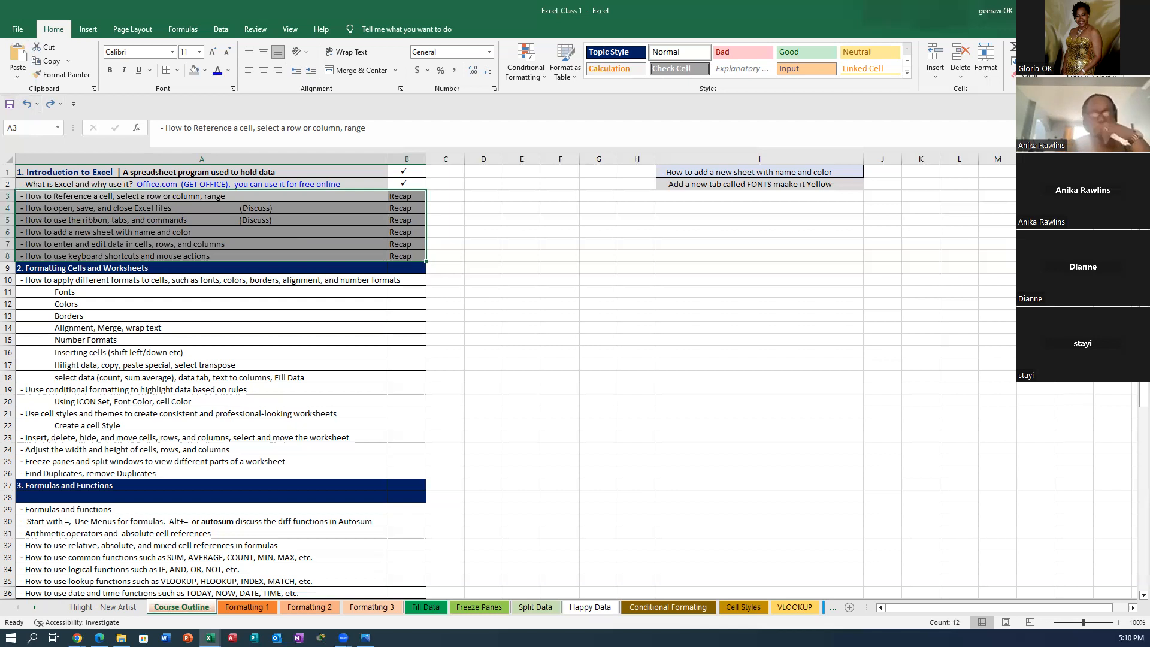
click(27, 105)
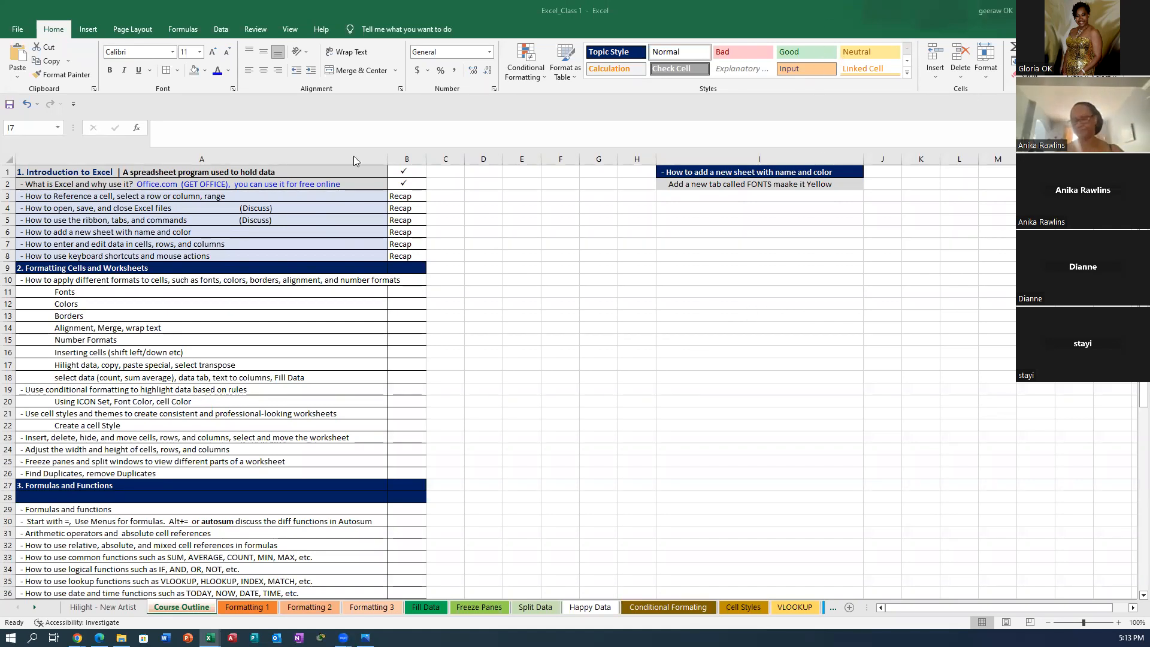
Fill cell I2, which holds the instruction to add a new FONTS tab, with light blue-gray
click(692, 186)
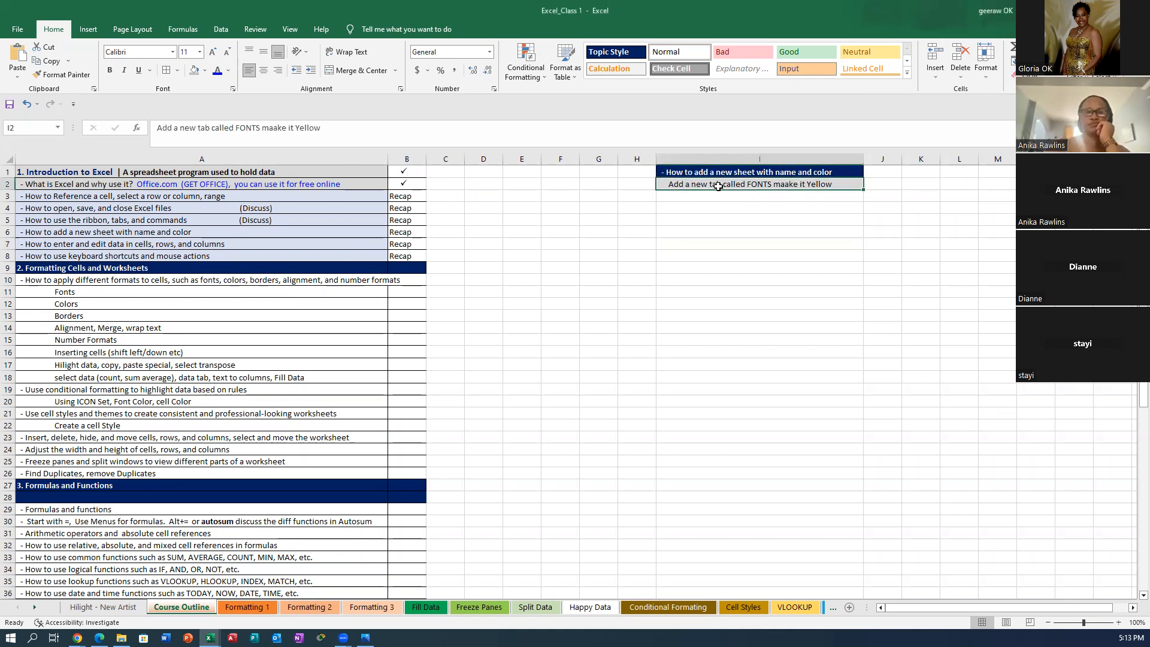
click(205, 70)
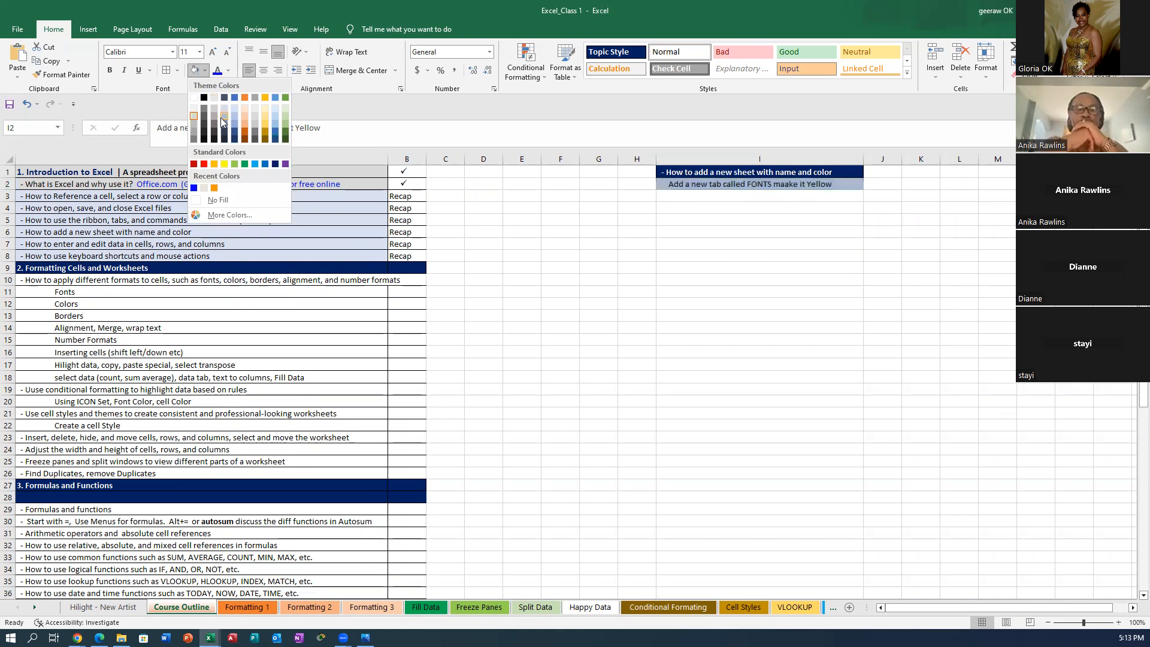
click(220, 117)
click(637, 234)
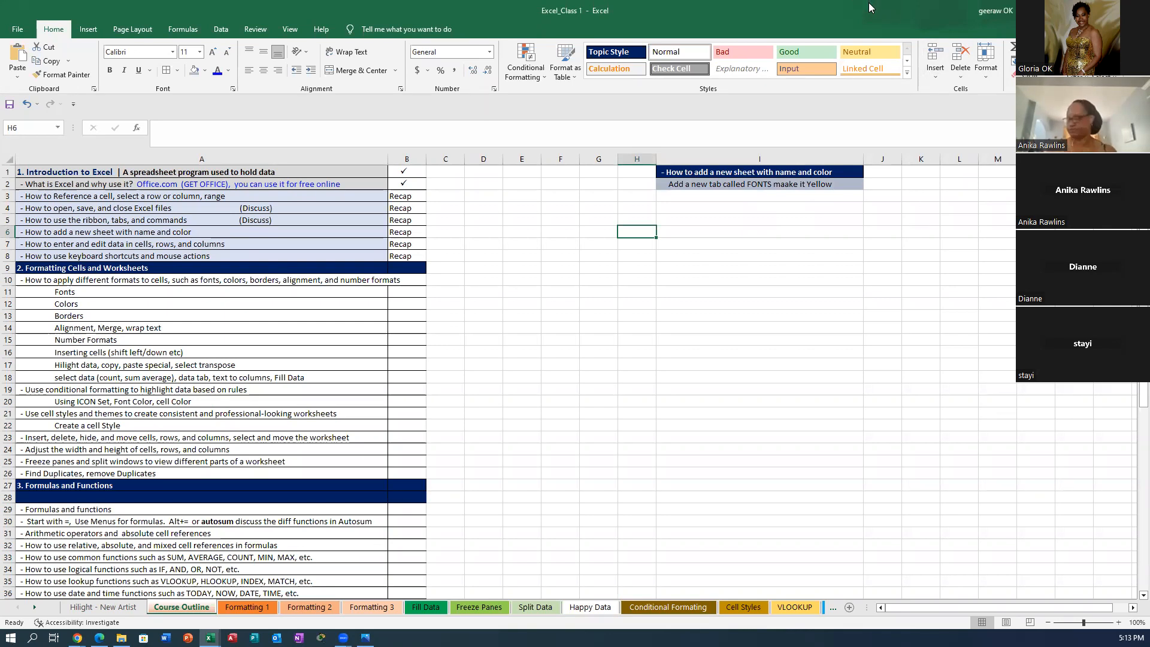
click(934, 29)
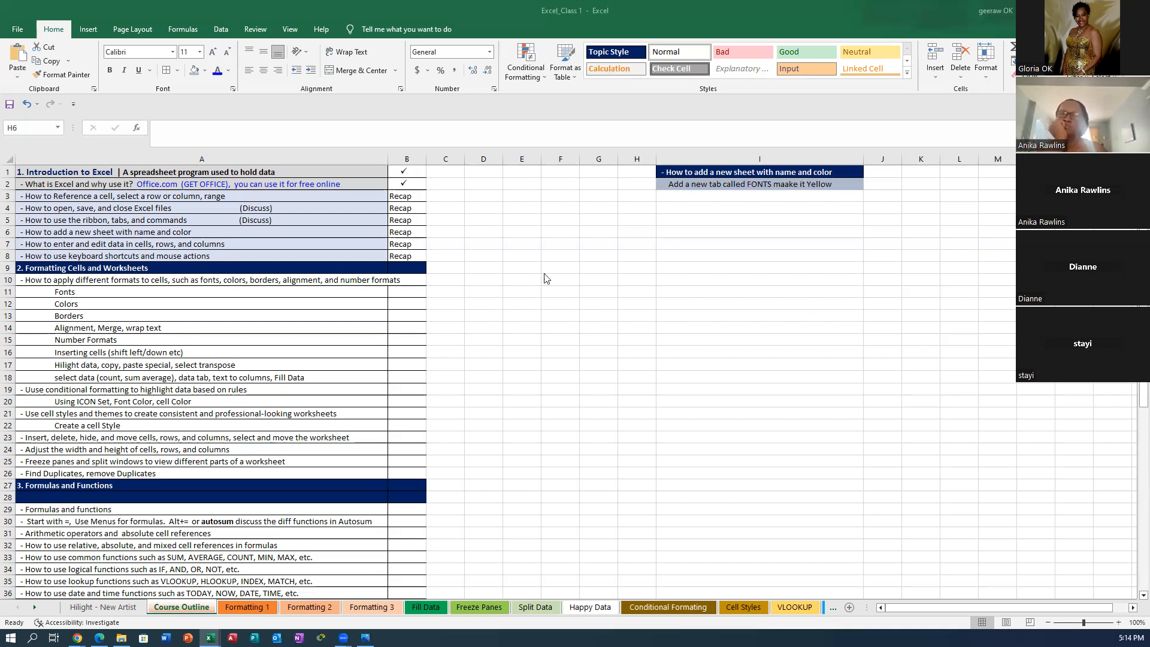
Enter the text YERS in cell E4 of the Course Outline sheet
click(557, 322)
click(517, 204)
text(YER)
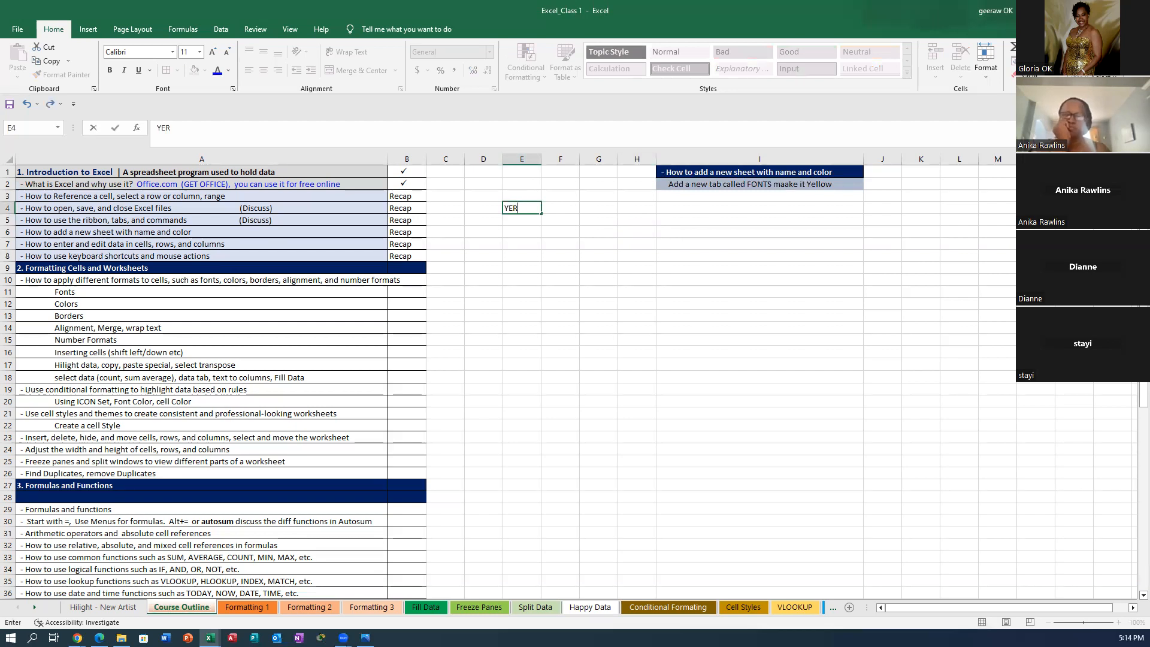
text(S)
key(Return)
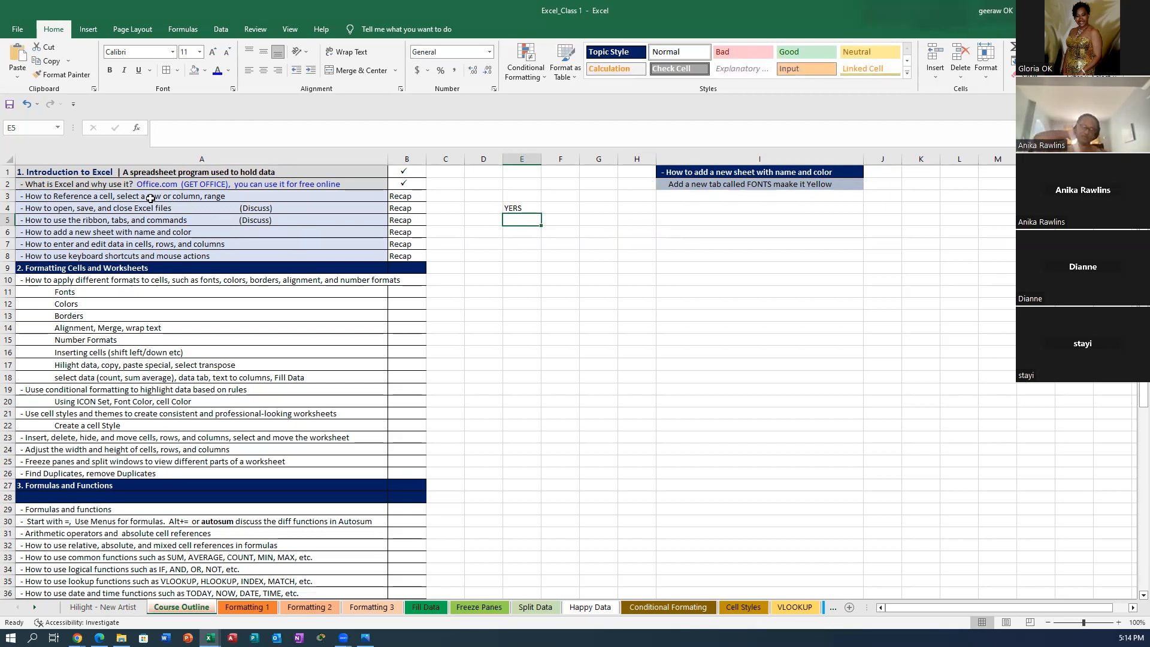
Fill cell A3, the topic on referencing a cell and selecting a row, column or range, with gray
click(178, 198)
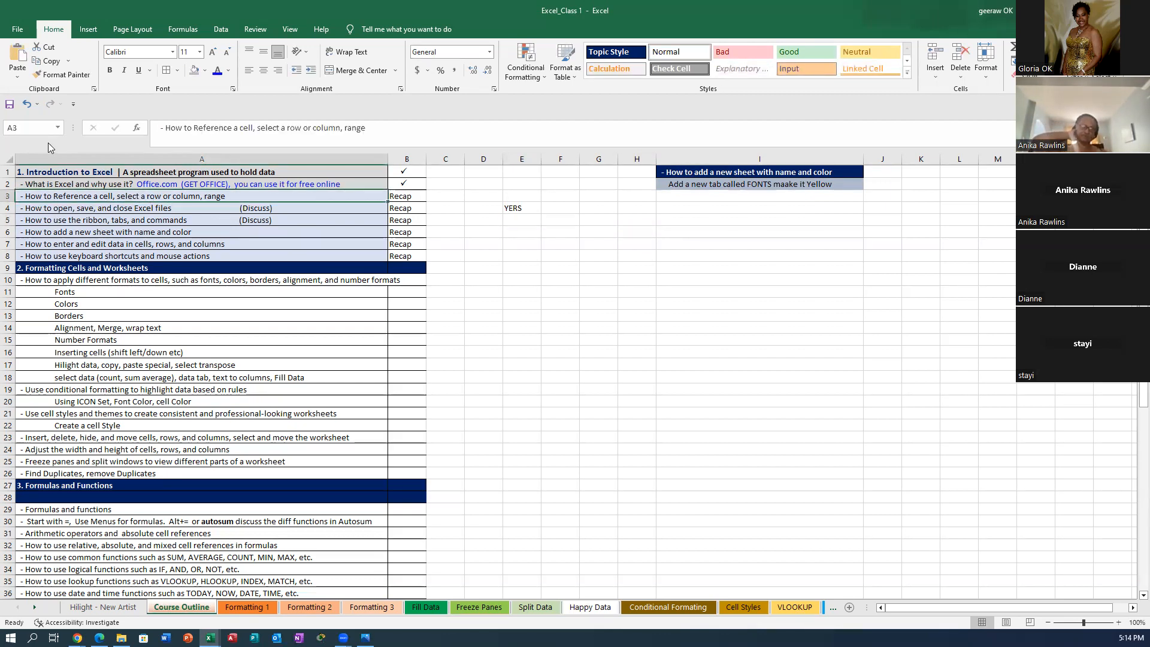
click(205, 71)
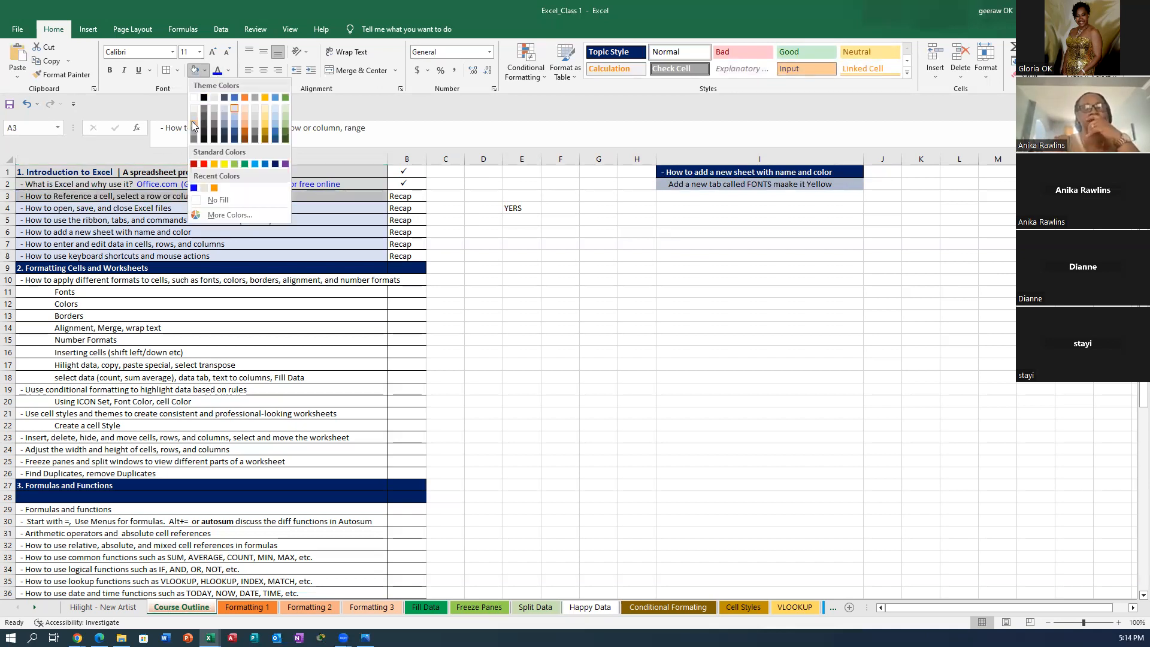
click(195, 118)
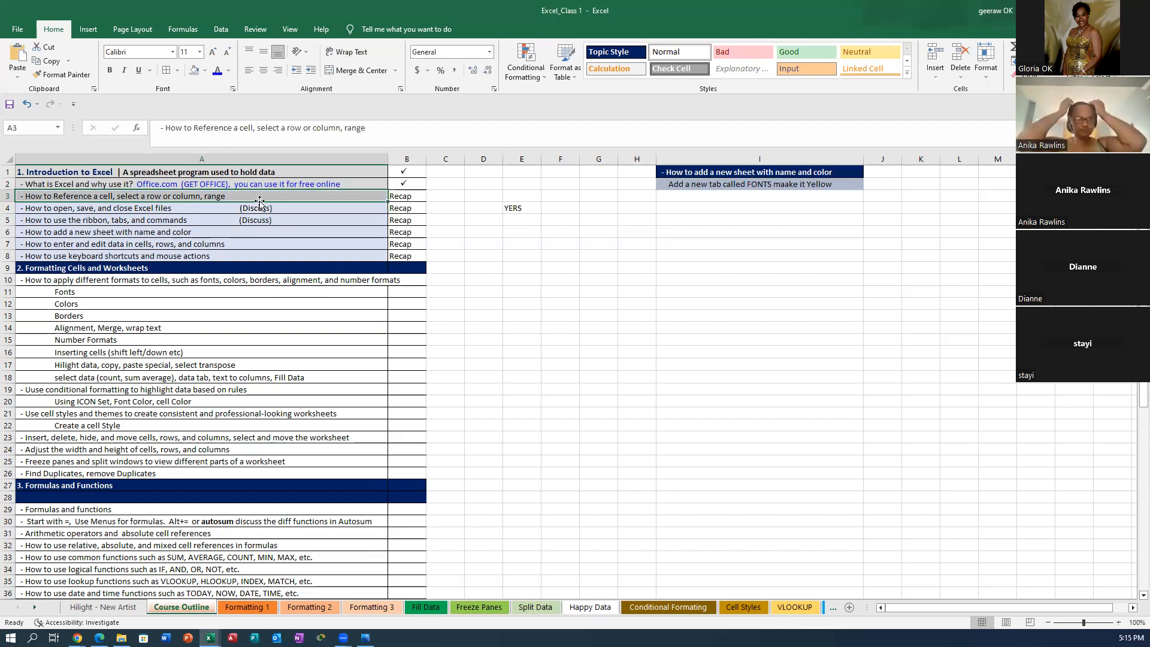
Add a new blank worksheet directly after the Course Outline sheet and open it
click(68, 234)
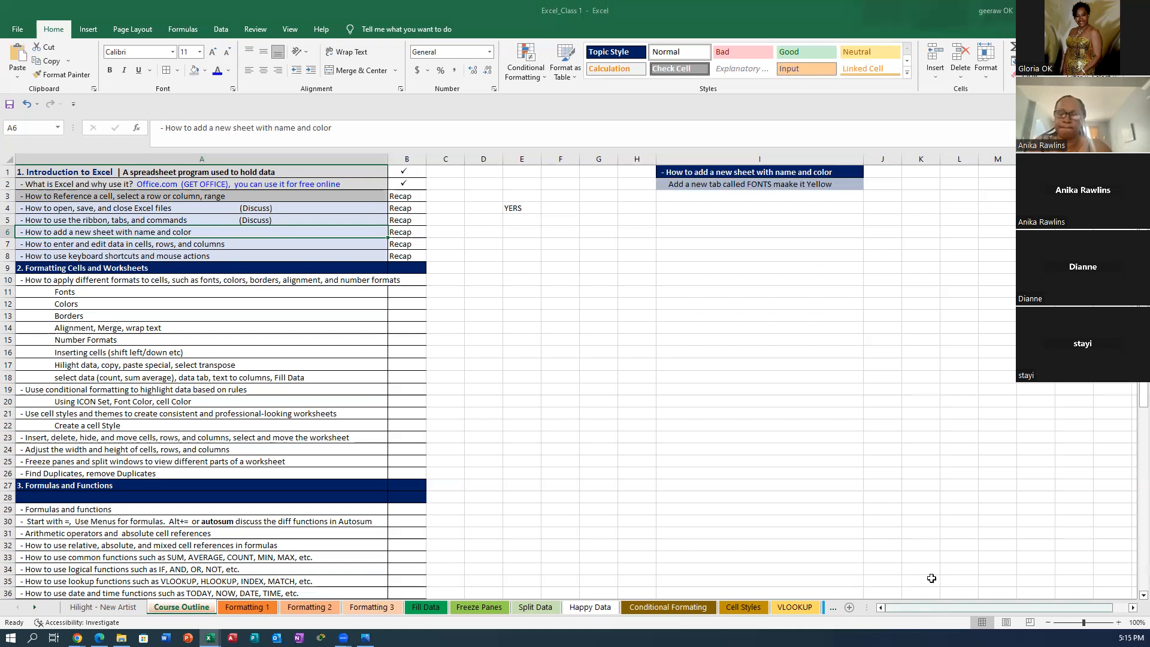
click(850, 607)
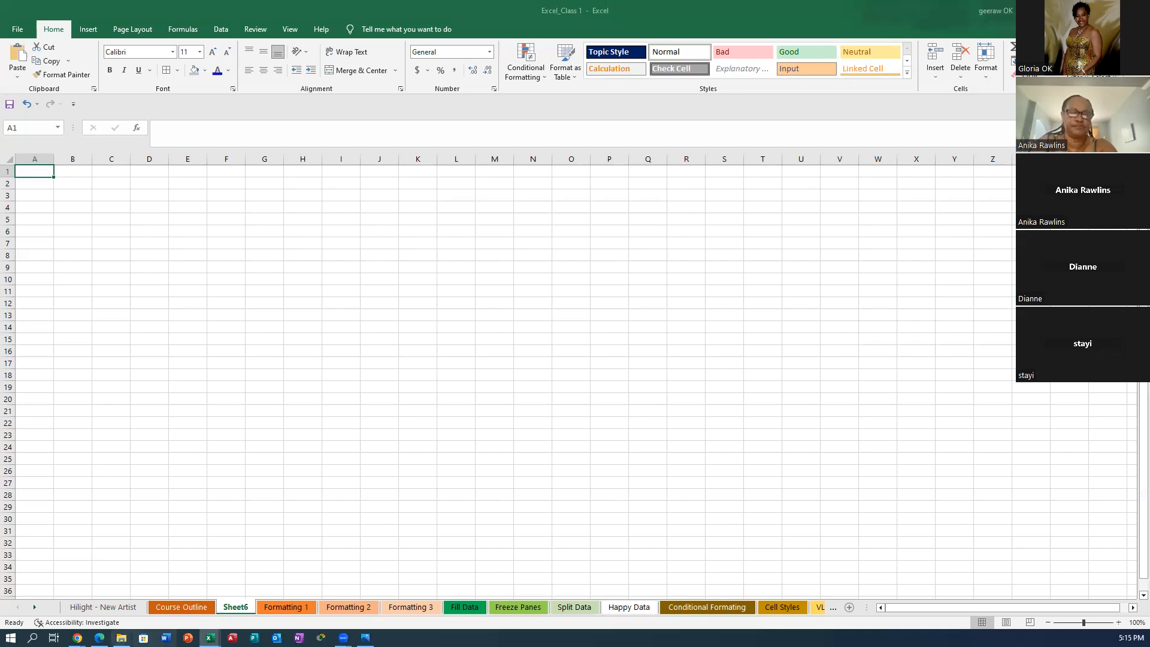
click(175, 608)
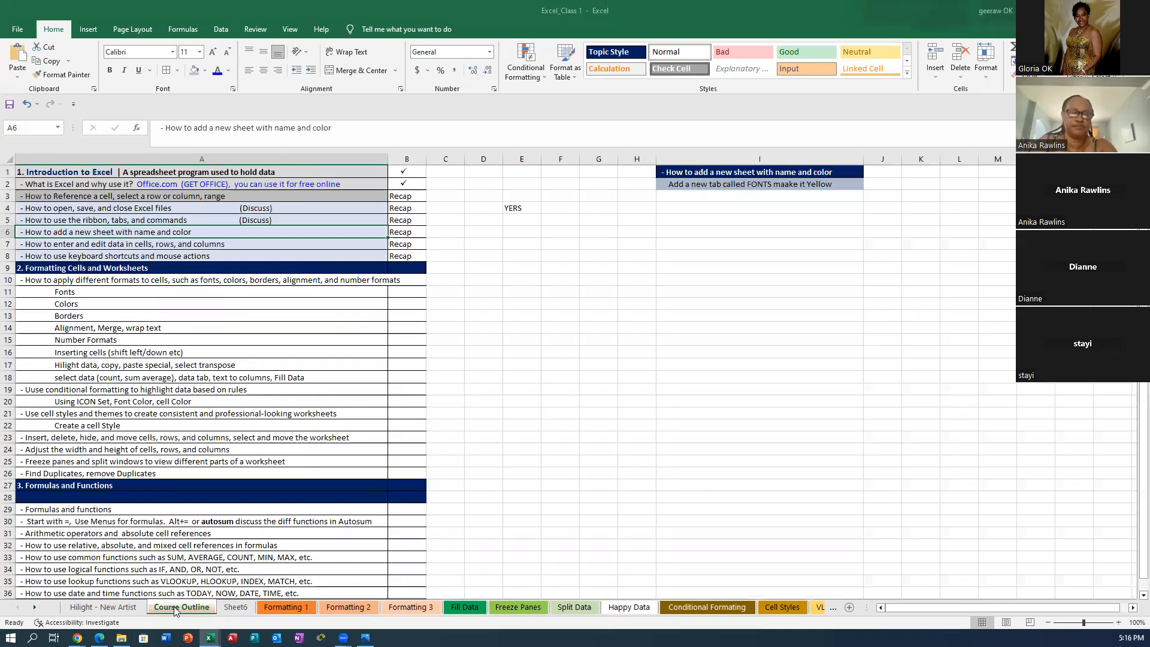
click(236, 607)
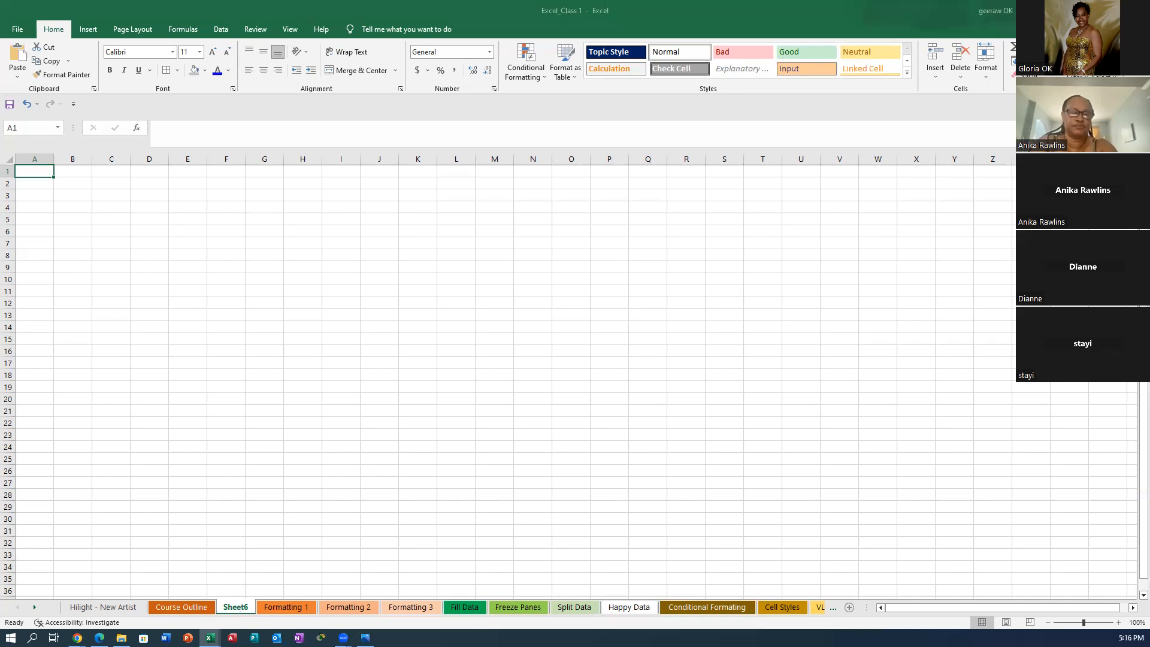
Rename the new blank worksheet as NEW SHEET INSERT
right_click(236, 607)
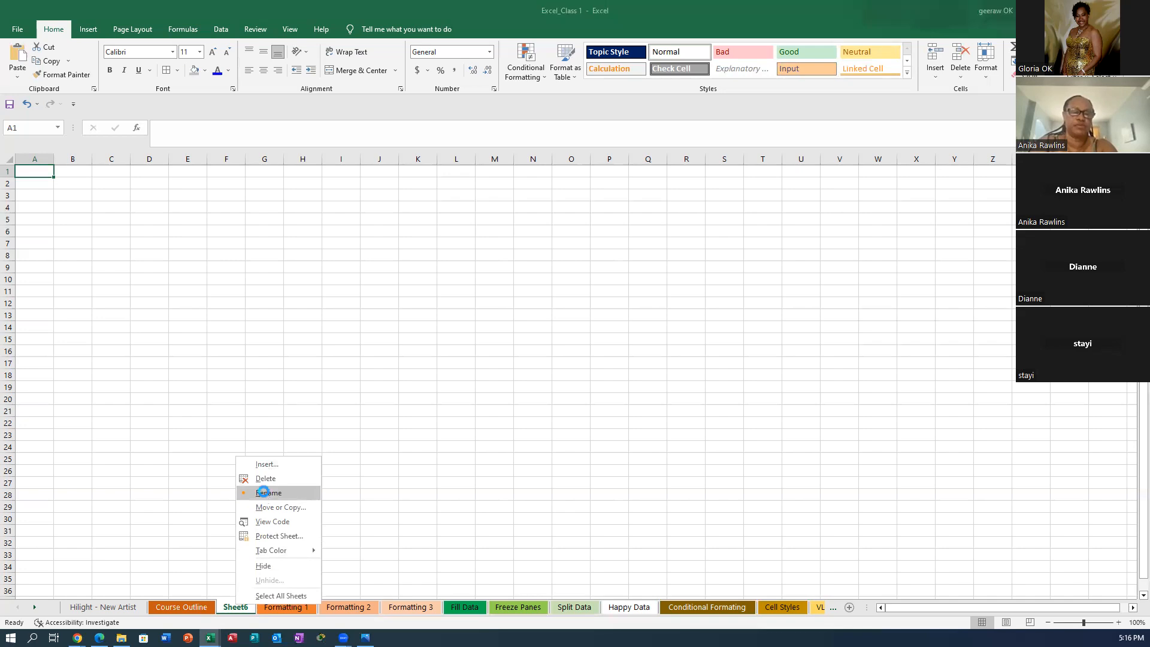
click(266, 494)
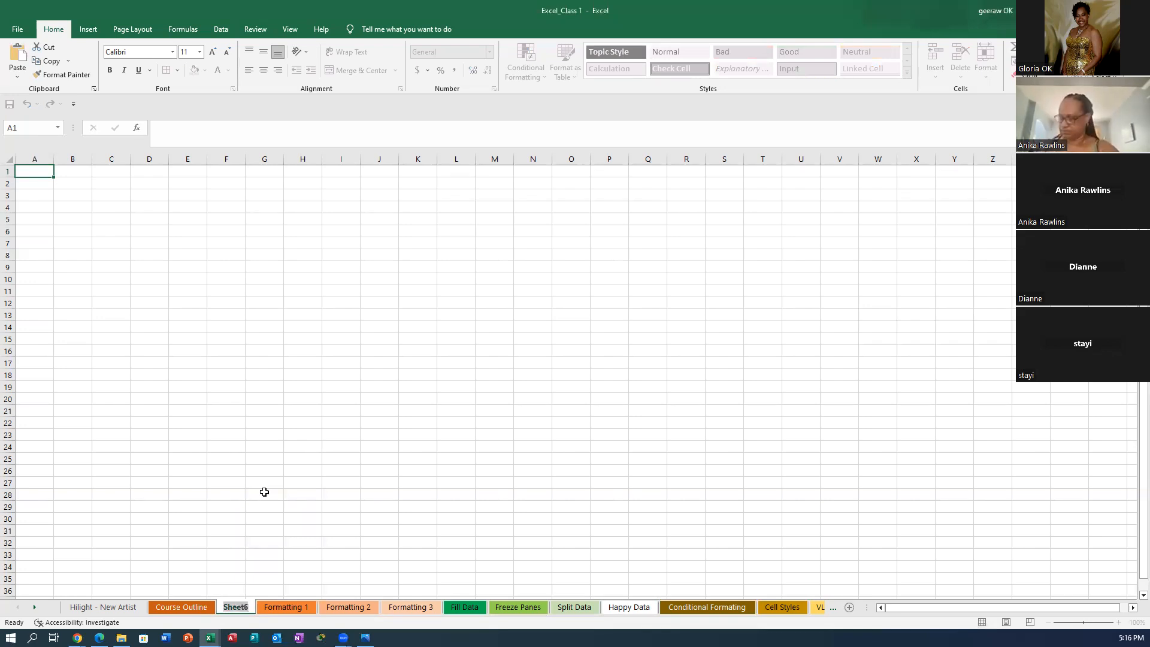
key(BackSpace)
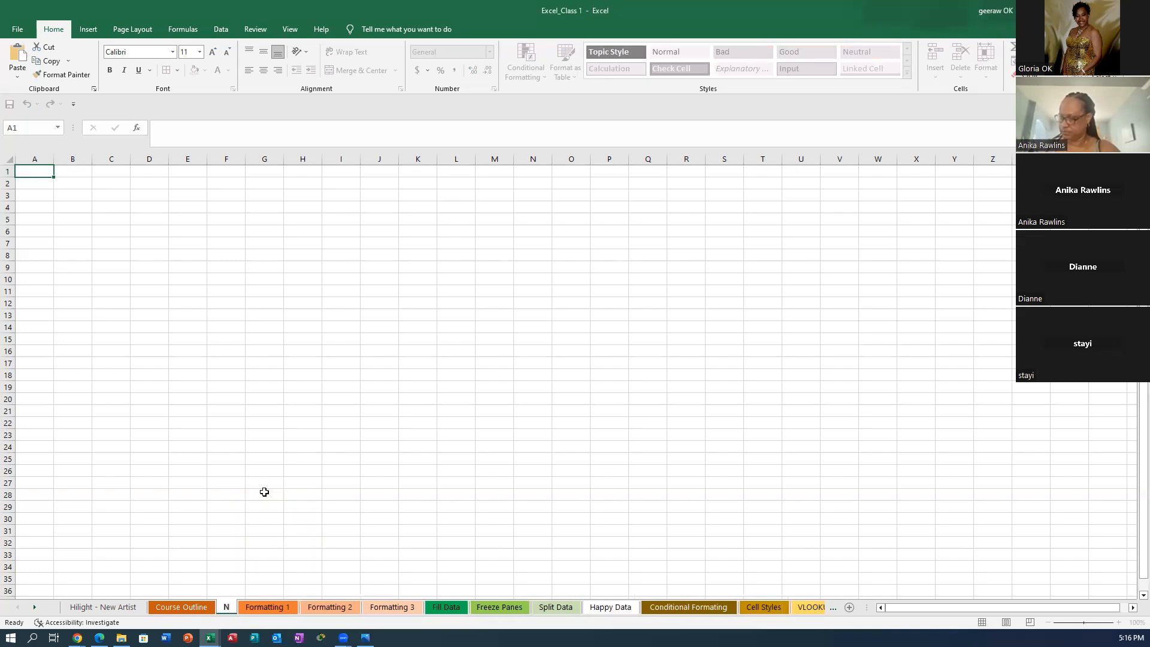
text(EW SDHE)
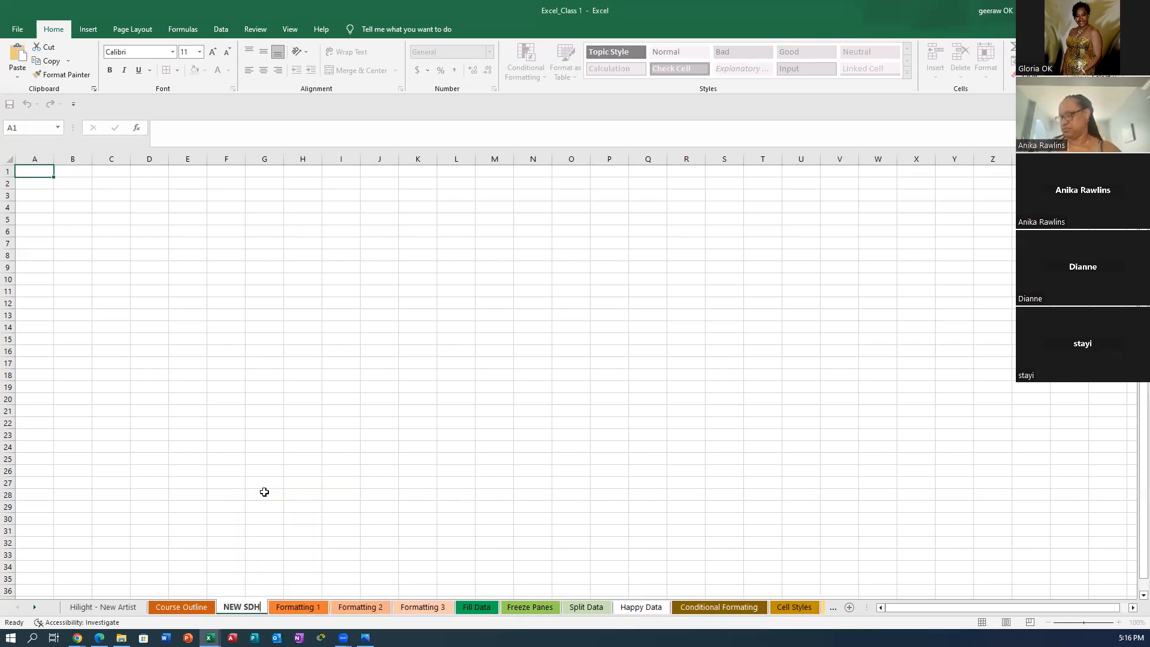
key(BackSpace)
key(BackSpace)
key(BackSpace)
key(BackSpace)
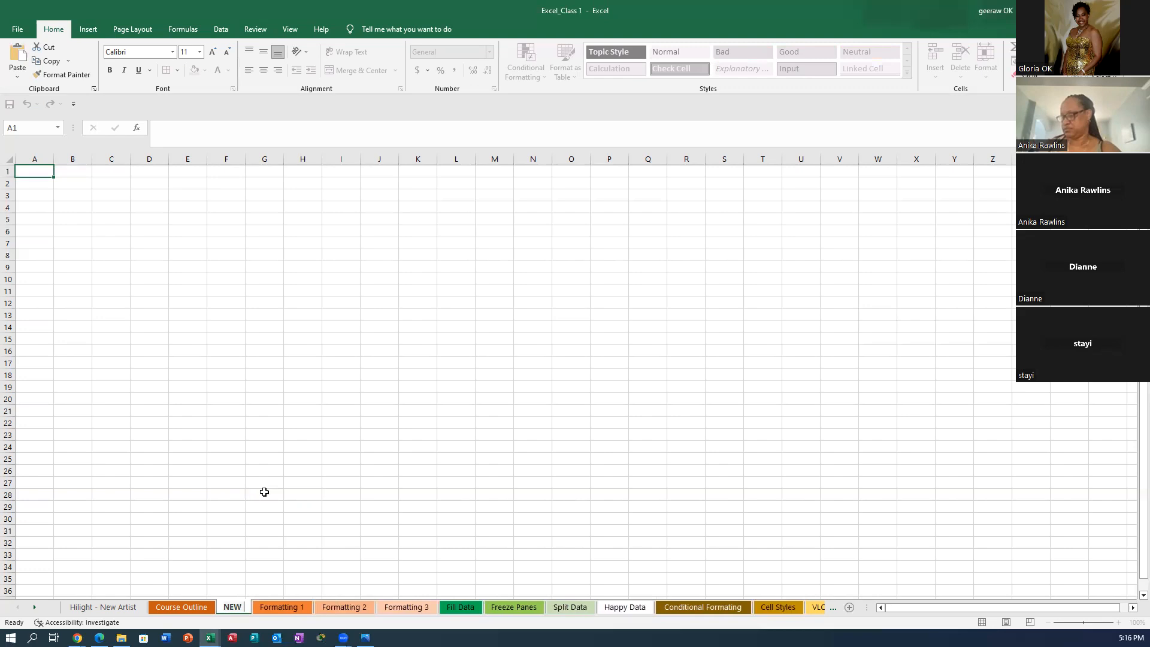
text(HEES)
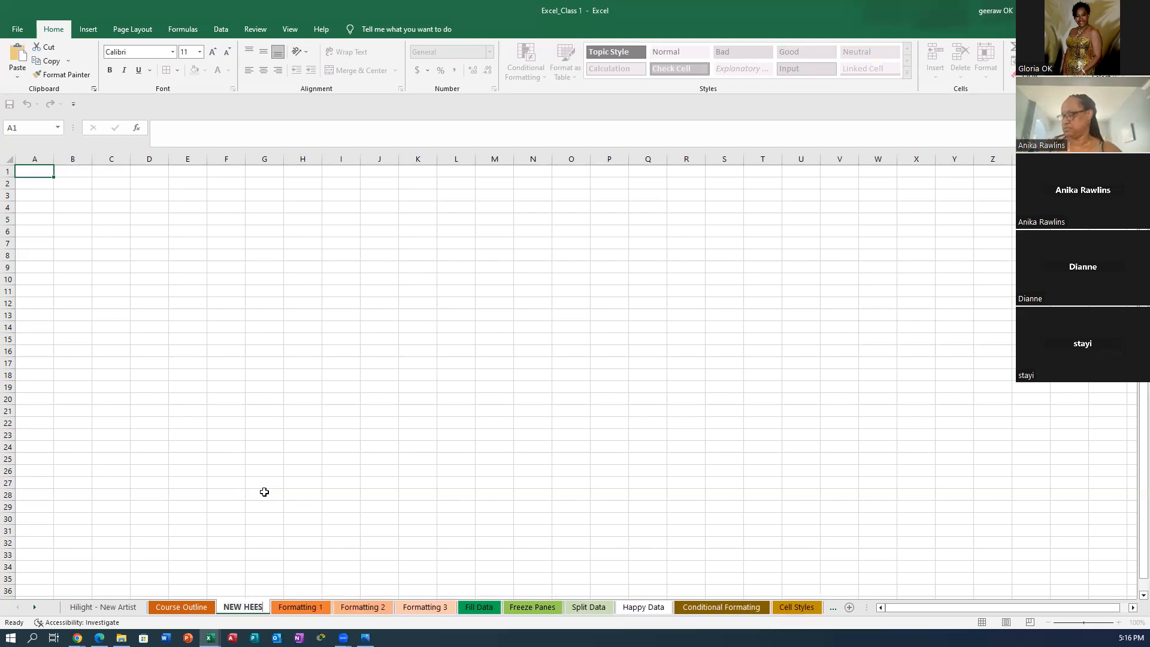
key(BackSpace)
key(BackSpace)
key(BackSpace)
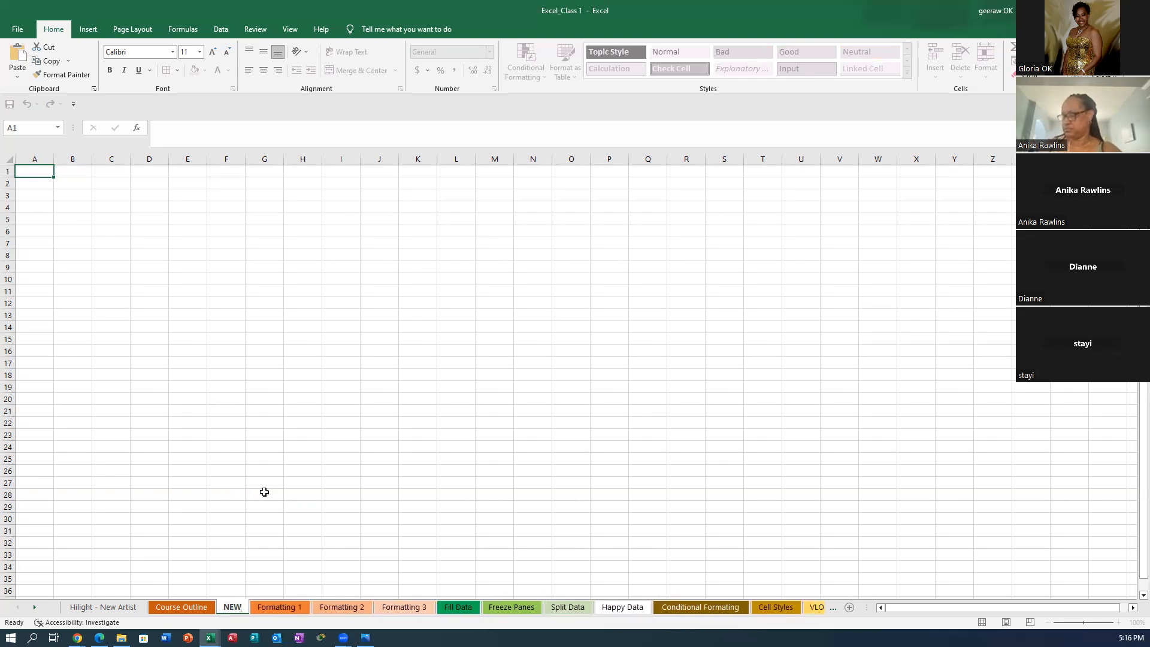
text(SHEET)
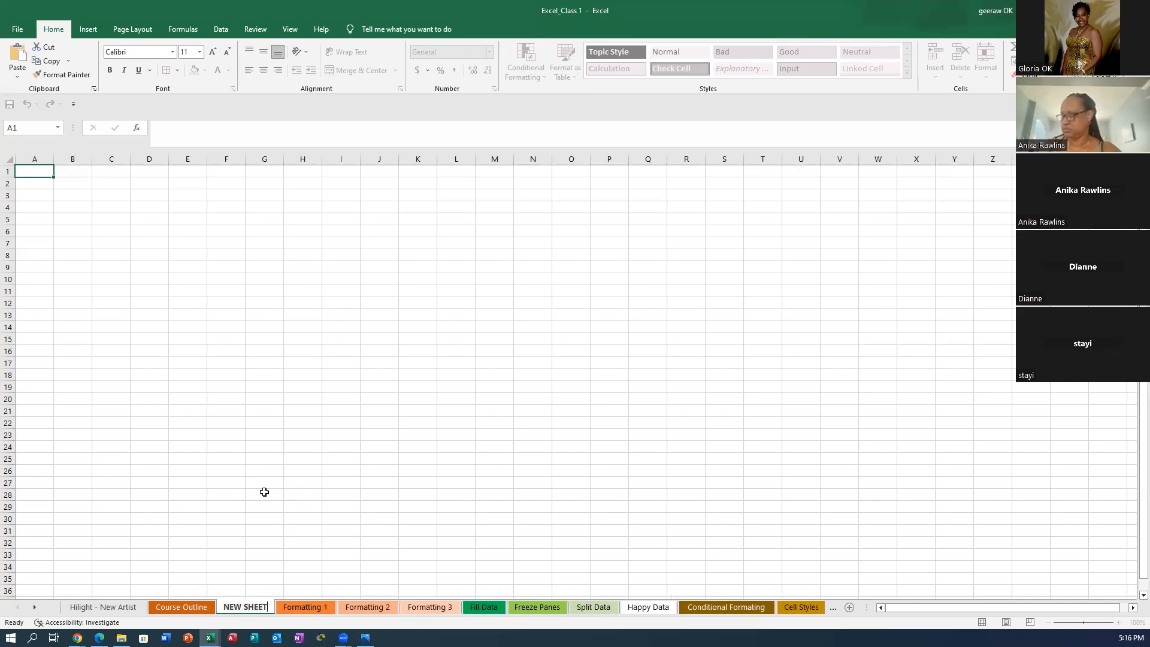
text( INSERT)
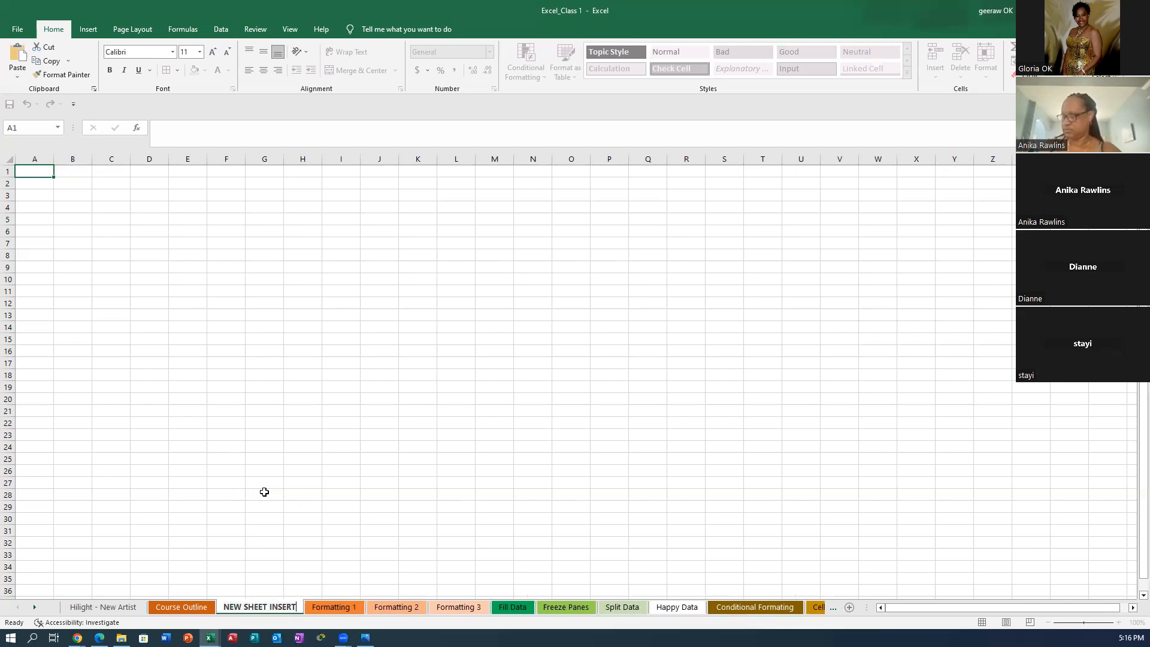
key(Return)
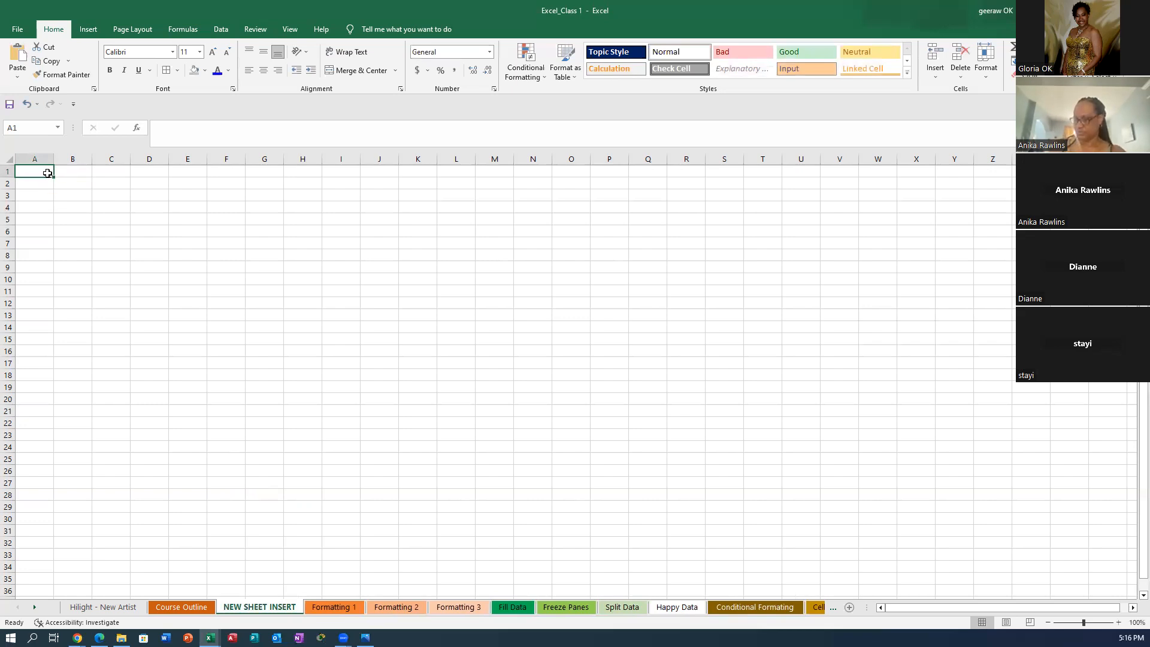
Color the NEW SHEET INSERT sheet tab yellow and move the sheet to the end of the workbook, after Sheet4
right_click(259, 606)
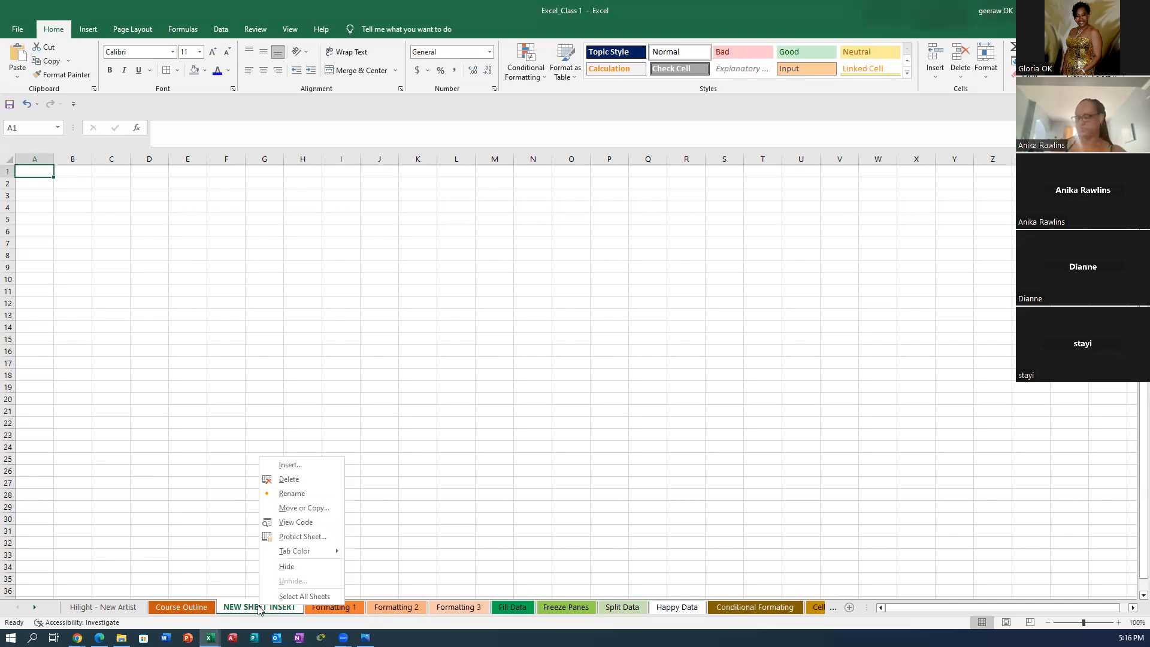
mouse_move(336, 552)
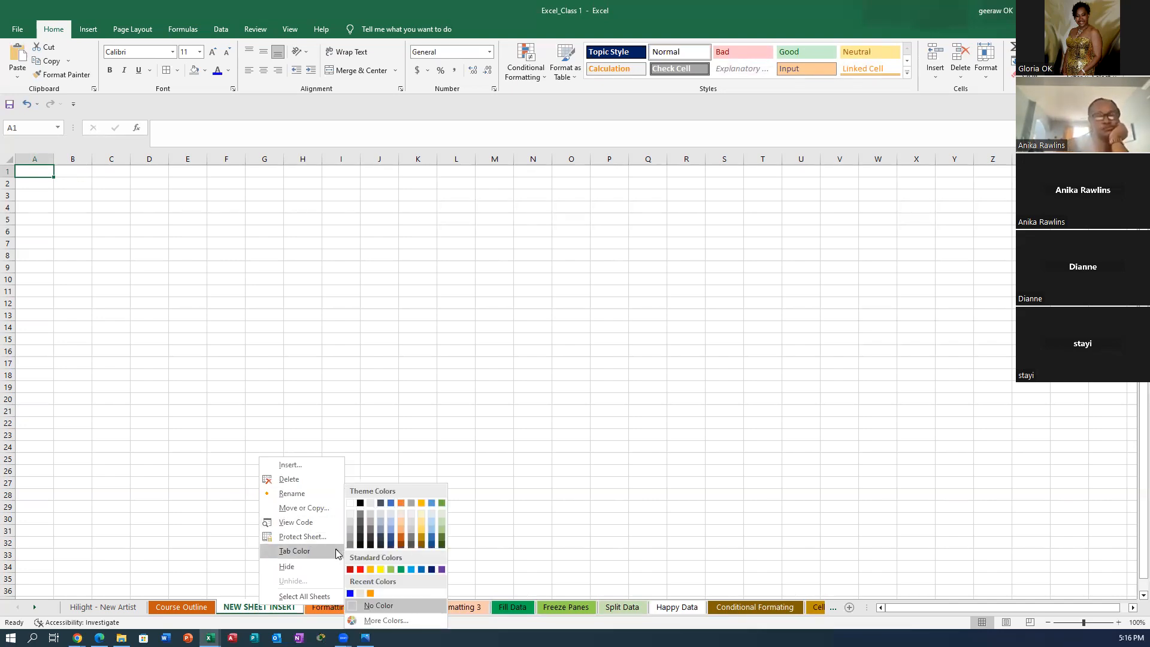
click(380, 569)
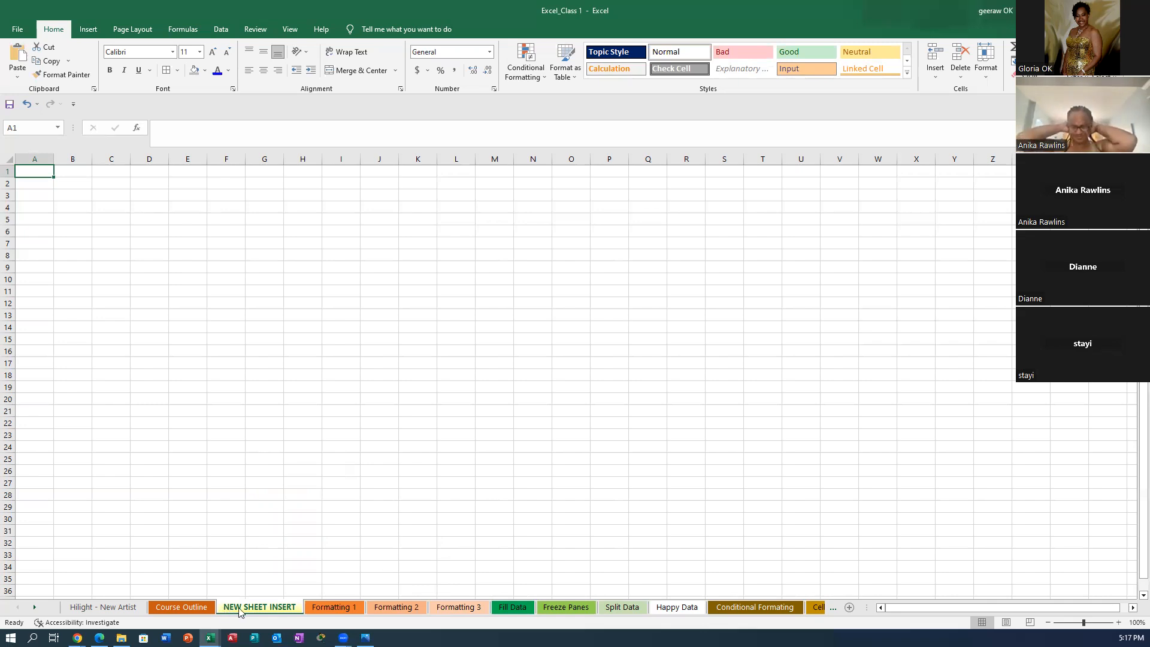
drag(251, 610, 493, 607)
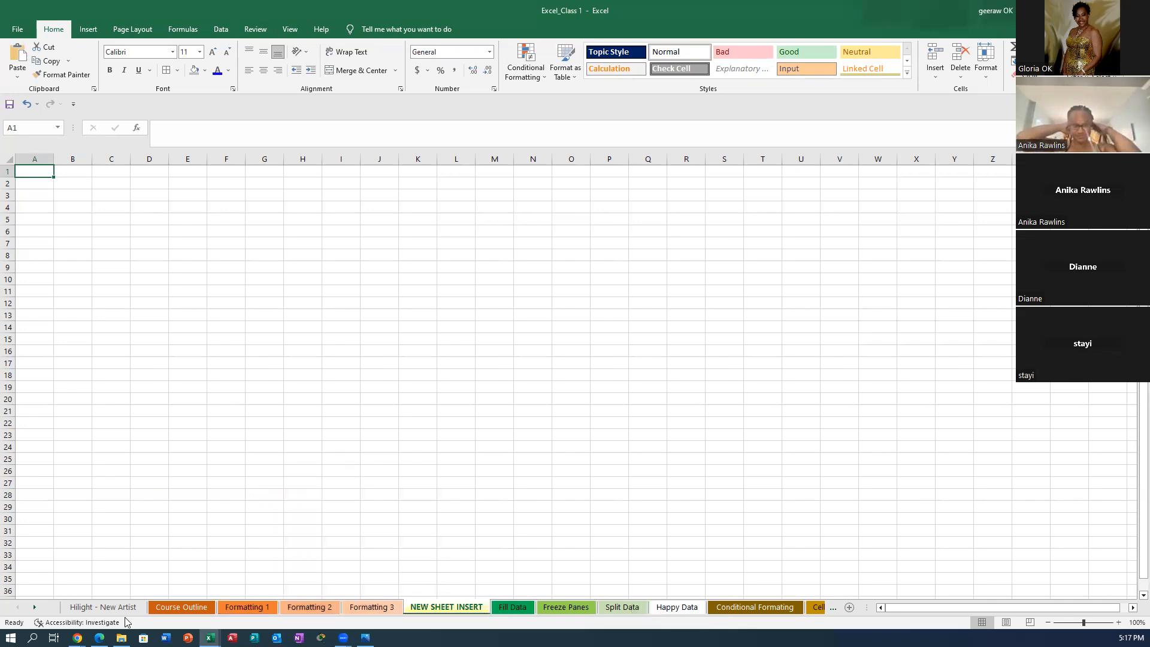
mouse_move(234, 609)
mouse_down()
mouse_move(838, 609)
mouse_move(809, 615)
mouse_up()
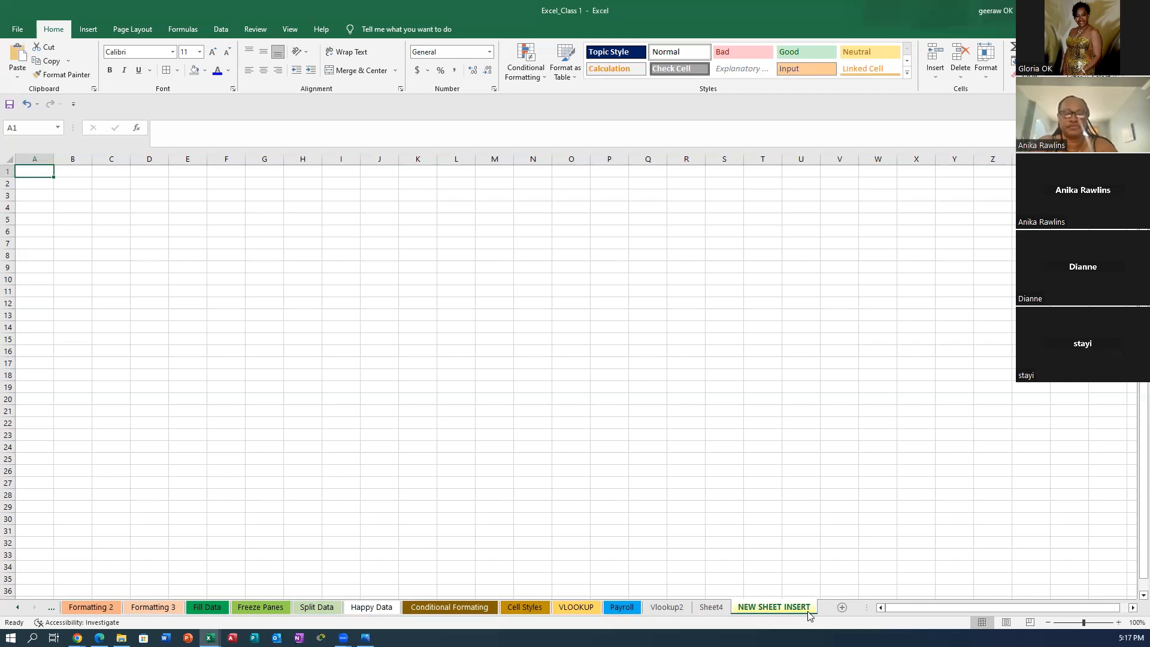
Return to the Course Outline sheet near the start of the workbook
click(16, 607)
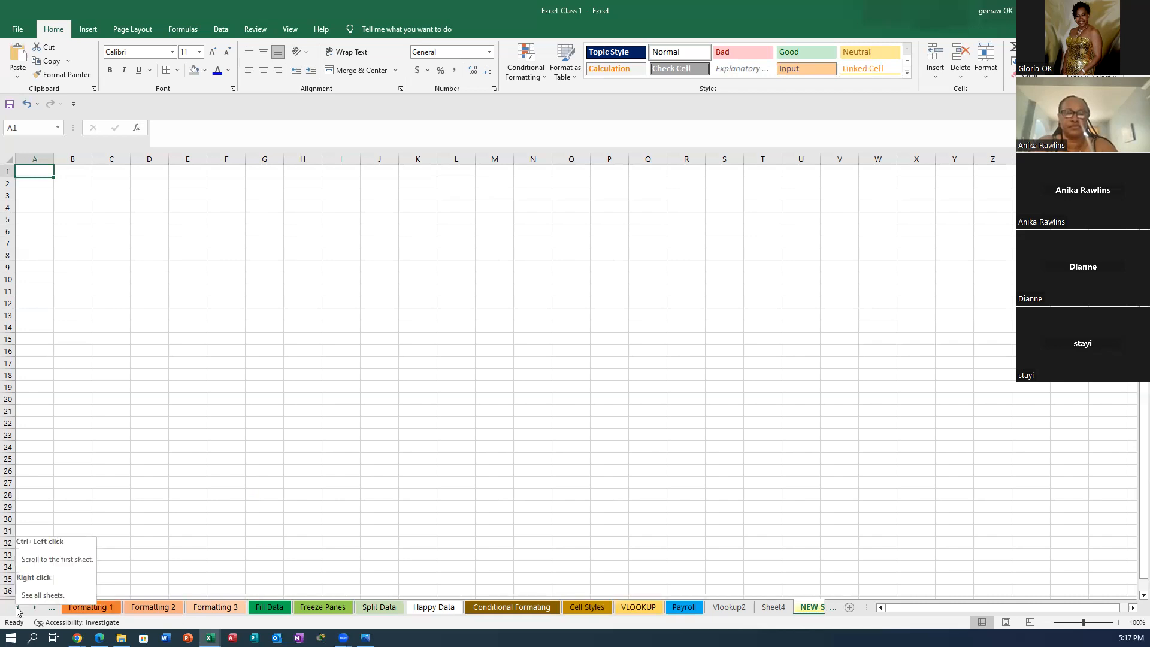
click(17, 608)
click(16, 607)
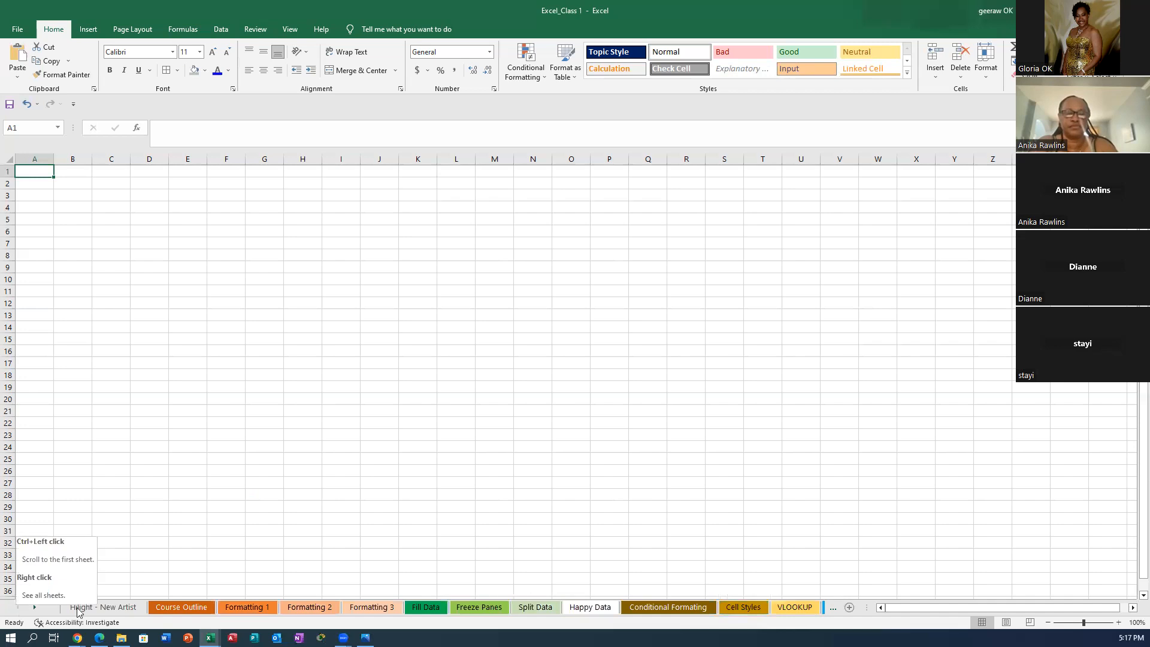
click(179, 608)
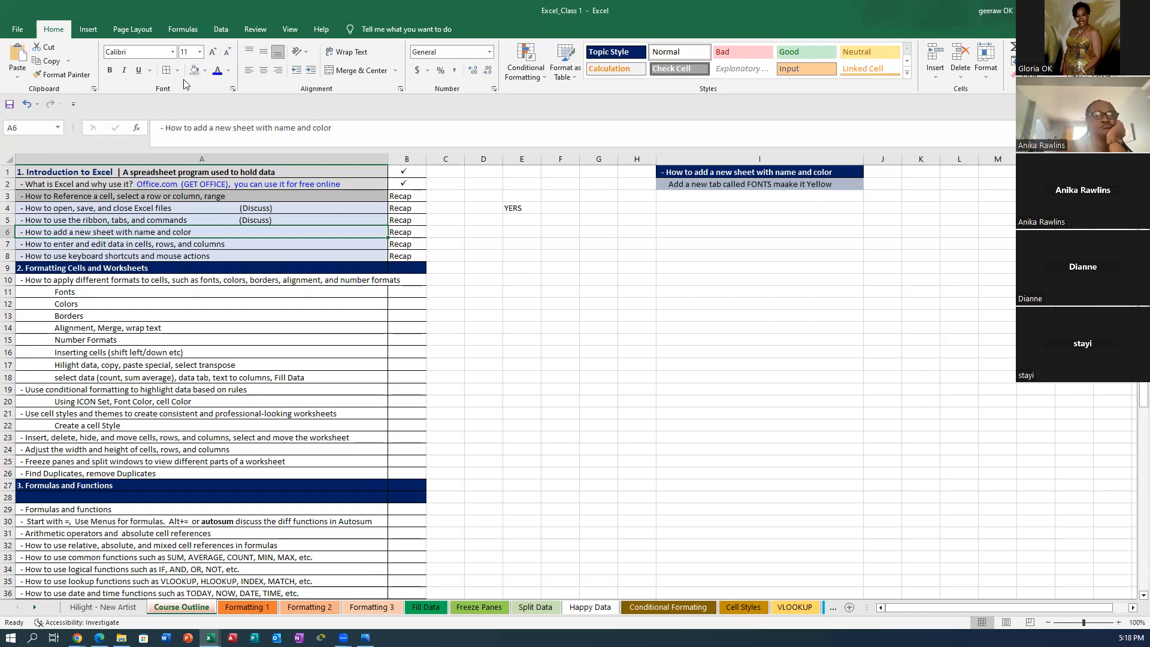
Fill cell A6, the topic on adding a new sheet with name and color, with medium gray
click(227, 71)
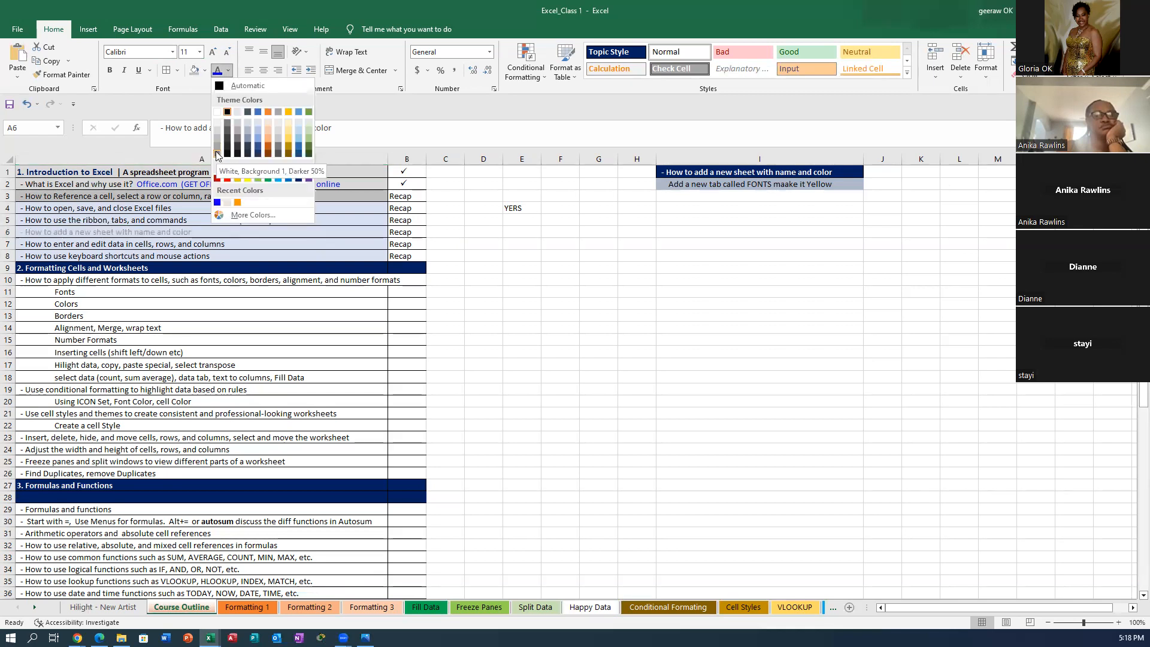
click(409, 128)
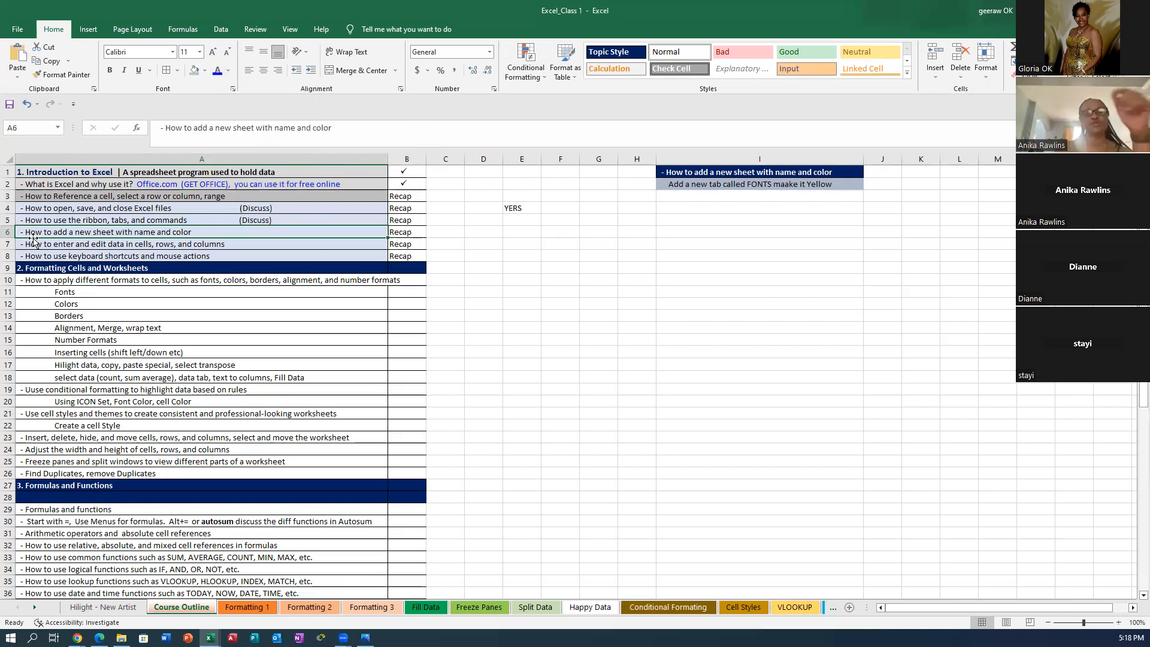
click(204, 71)
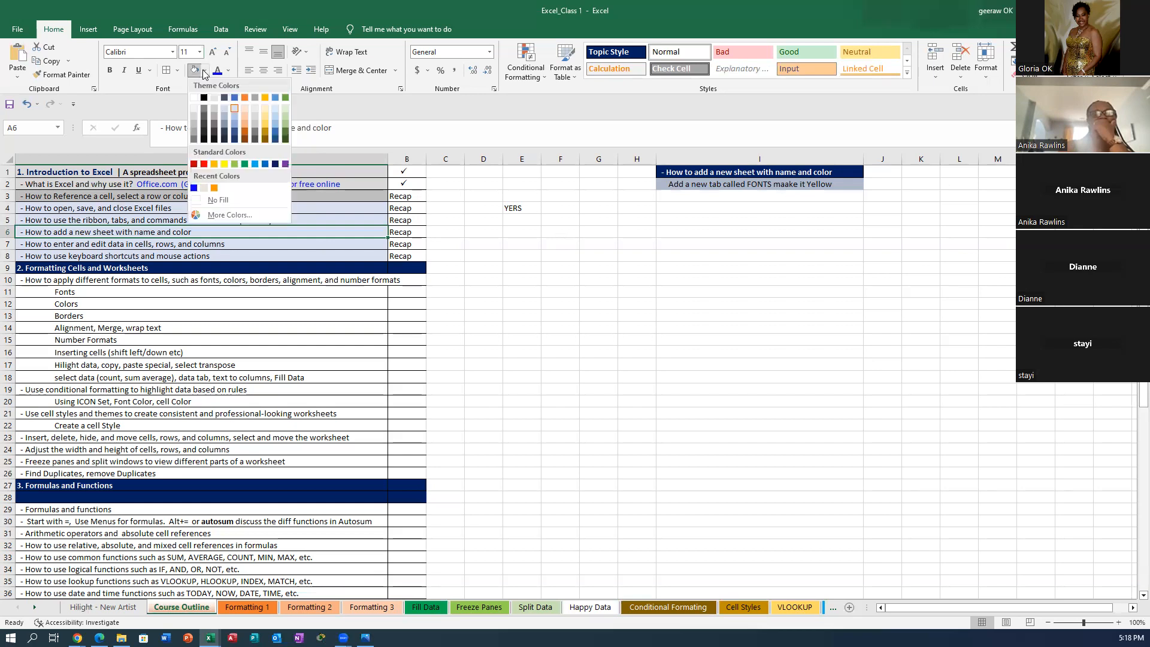
click(193, 119)
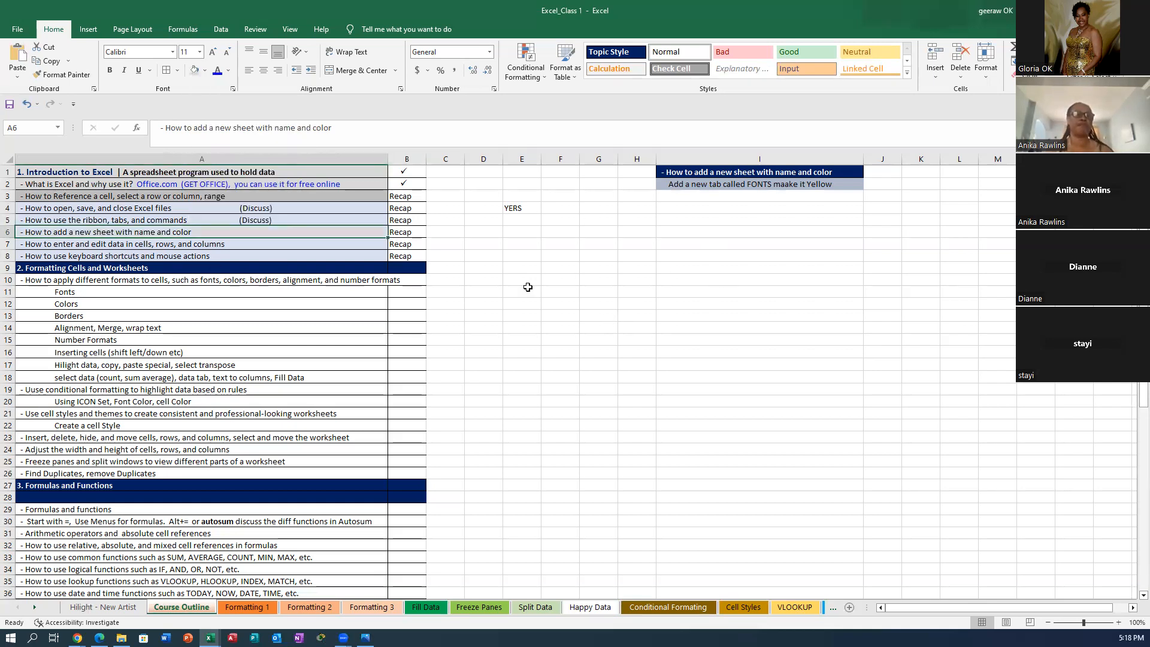
click(204, 70)
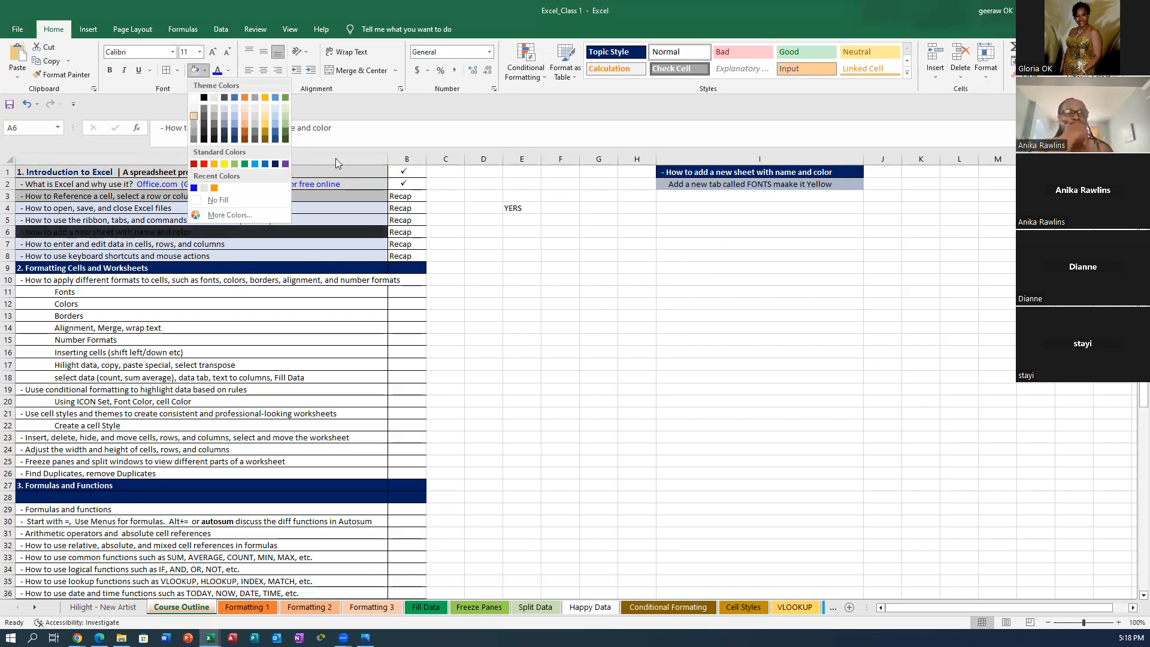
click(194, 123)
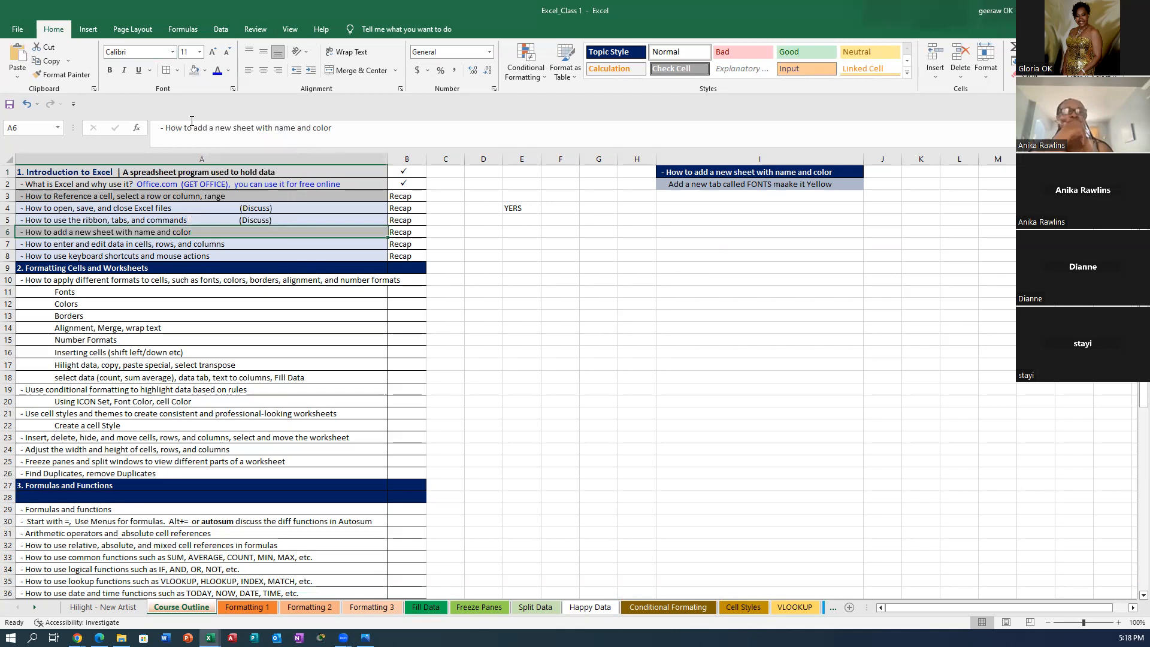
Copy the check mark from cell B2 over the Recap entries in cells B3 and B6
click(401, 185)
right_click(403, 185)
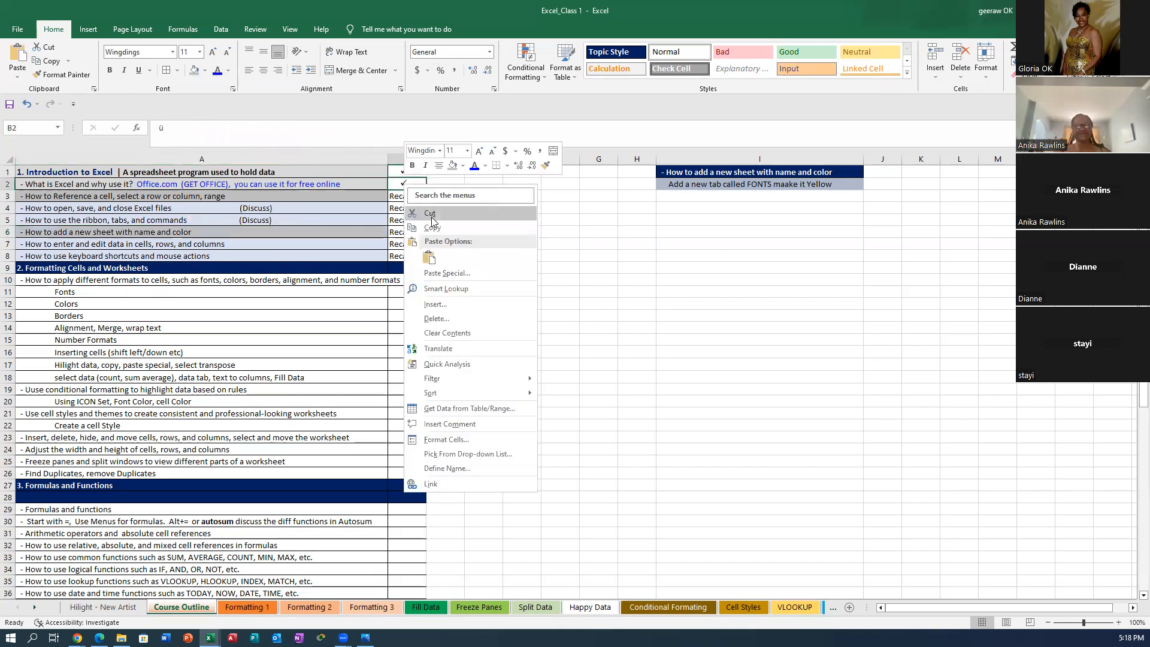
click(432, 228)
click(401, 197)
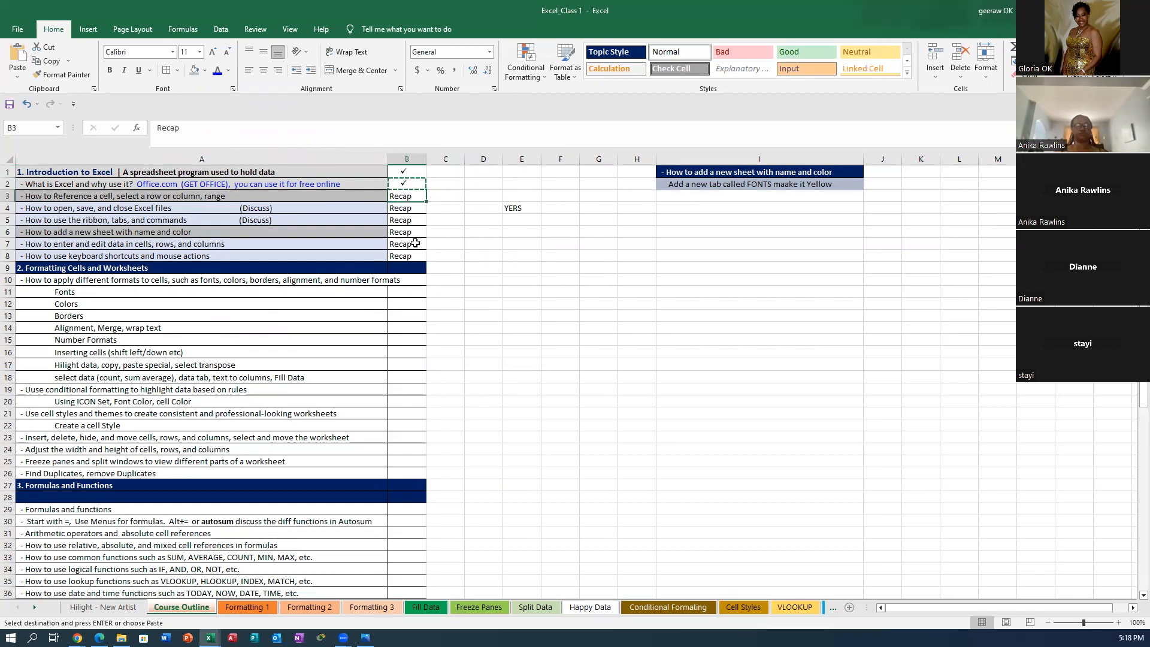
ctrl+click(404, 233)
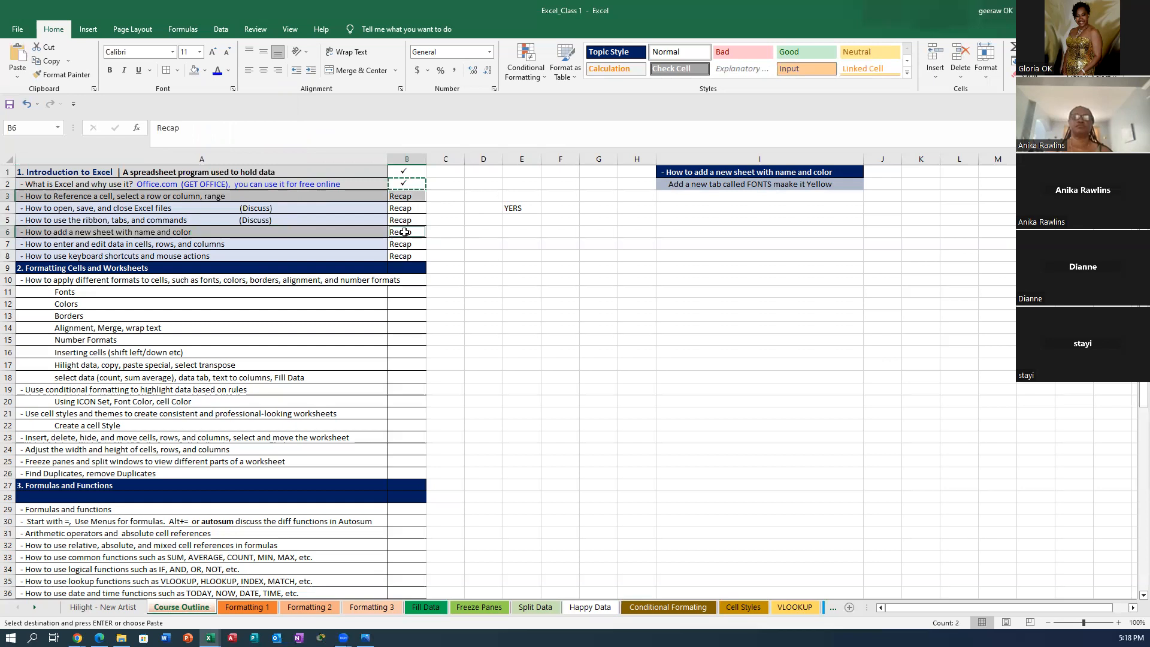
right_click(405, 232)
click(433, 315)
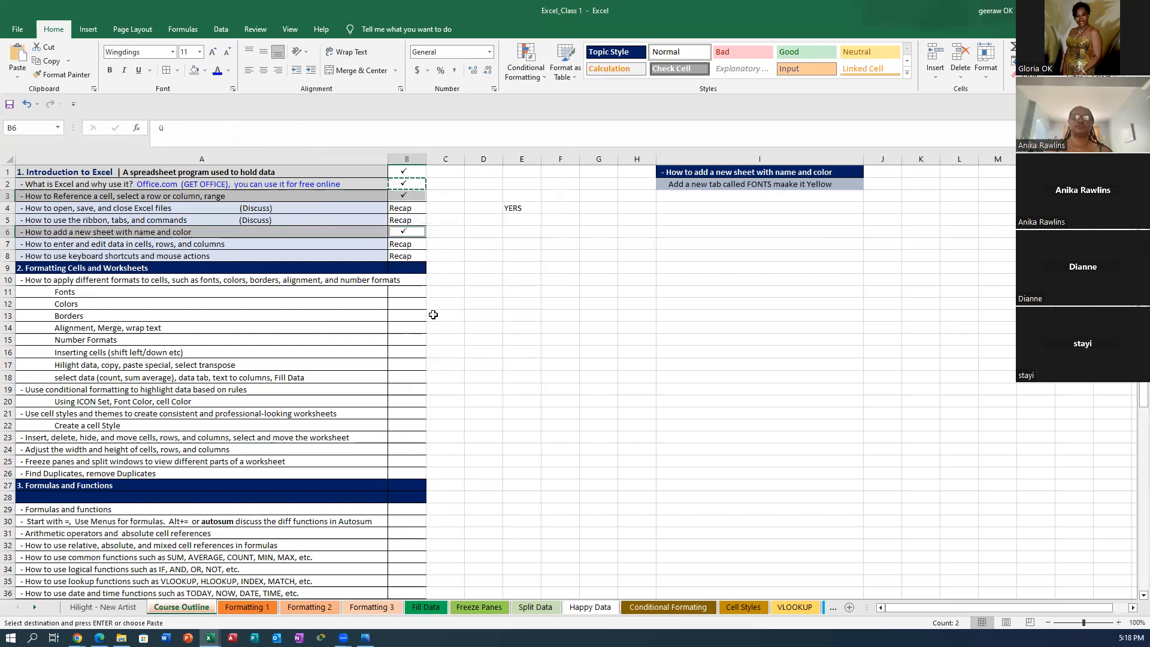
click(603, 305)
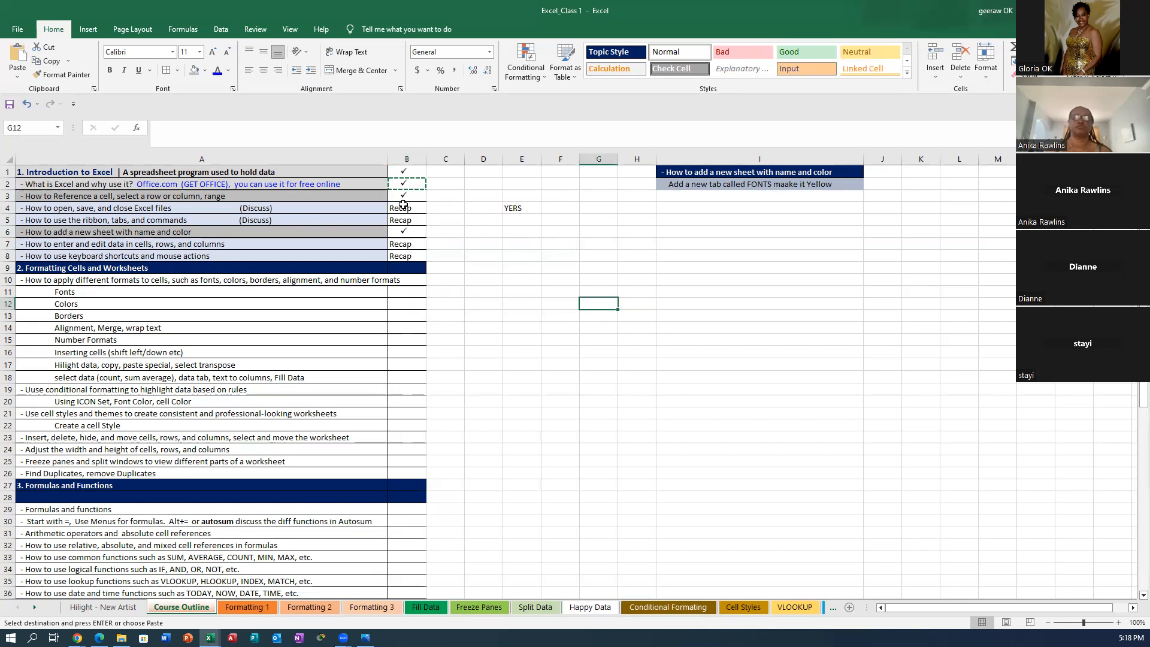
click(593, 471)
key(Escape)
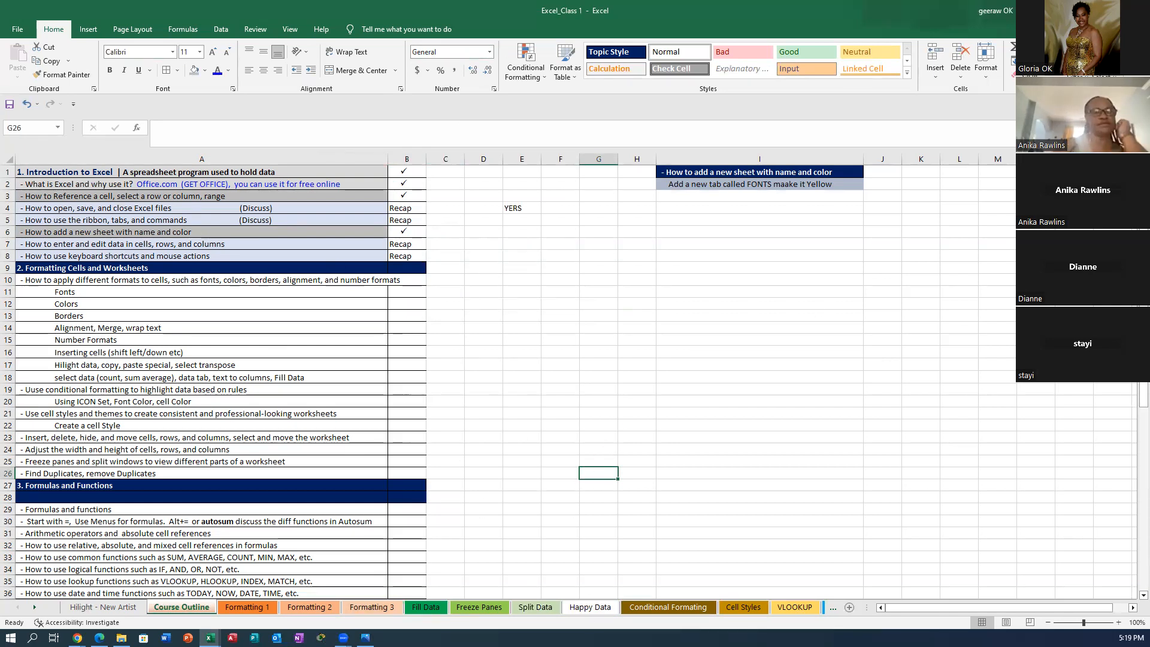
Open the Formatting 1 sheet and go to its list of formatting tasks in column S
click(95, 245)
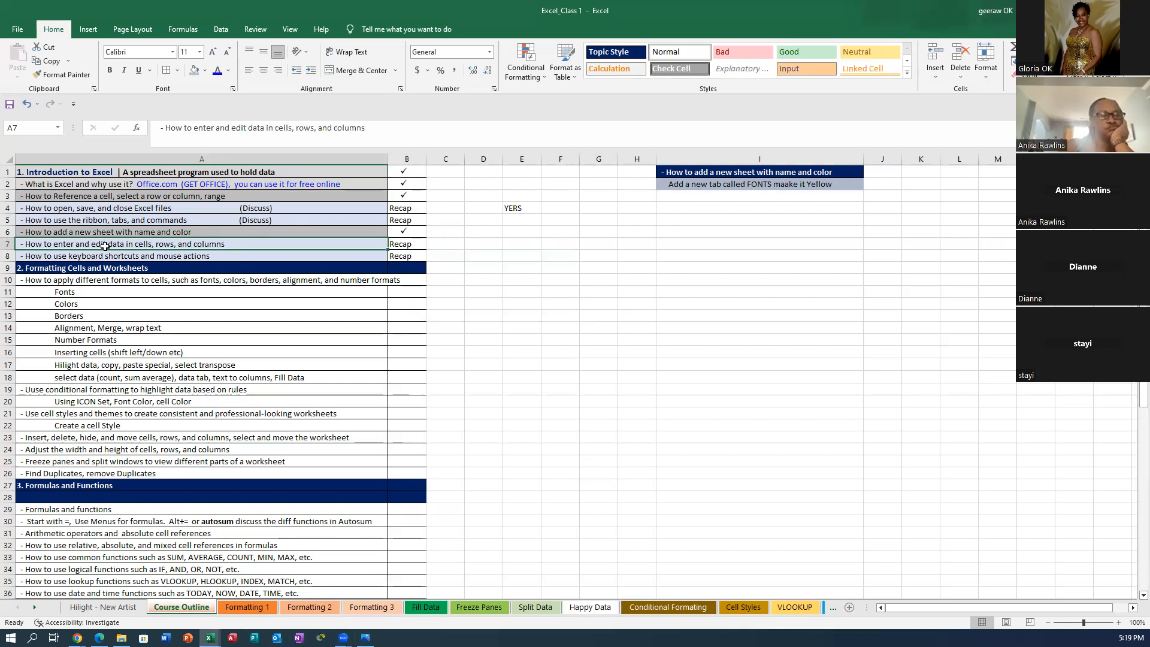
click(224, 608)
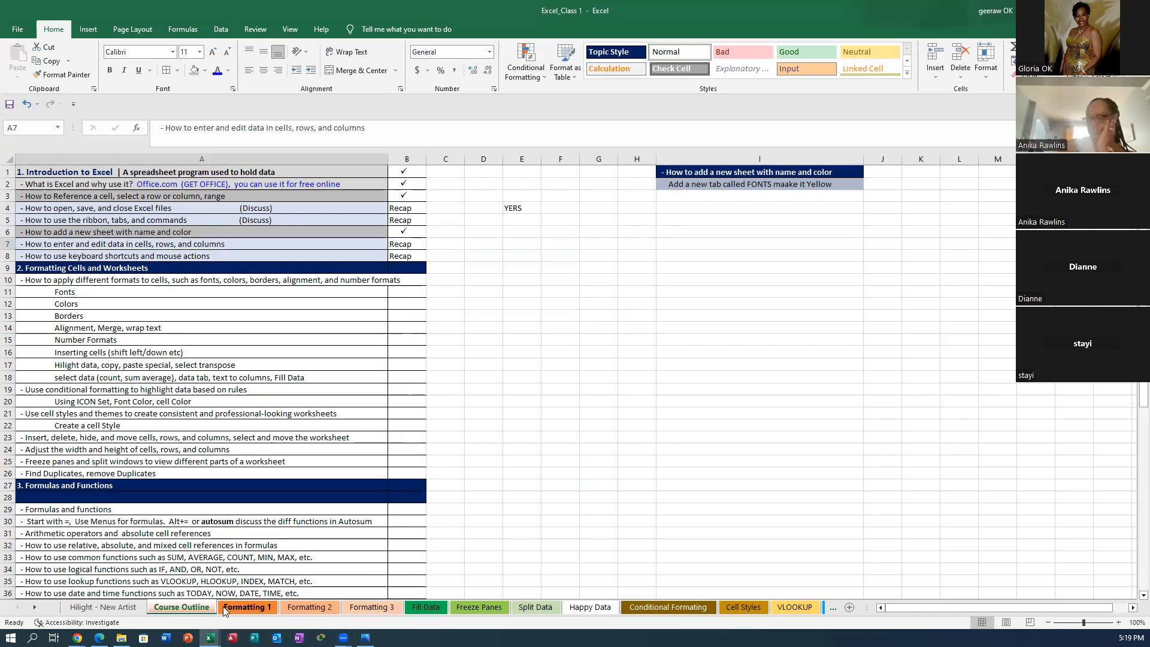
click(770, 467)
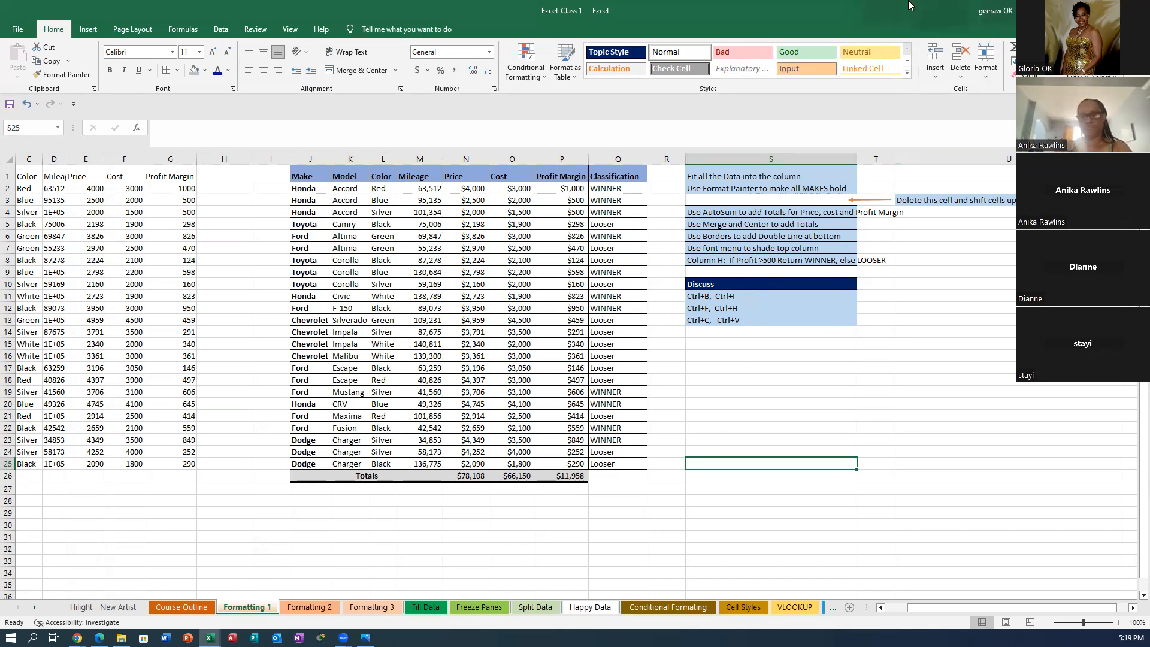
click(845, 210)
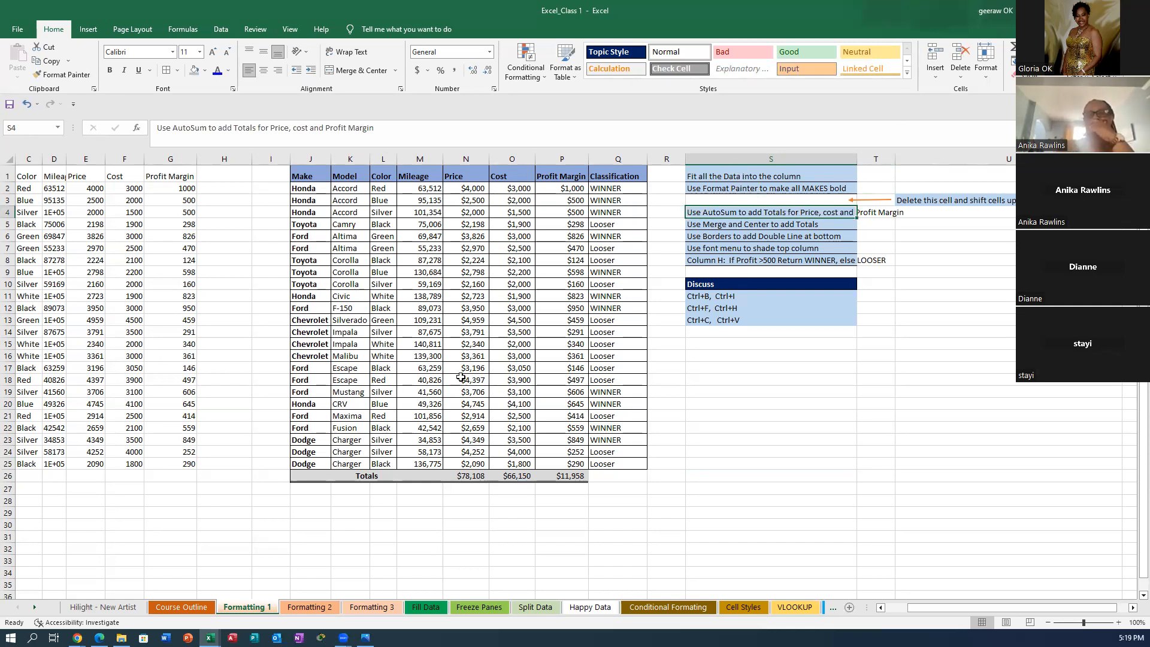
click(425, 560)
text(TELL ,ME)
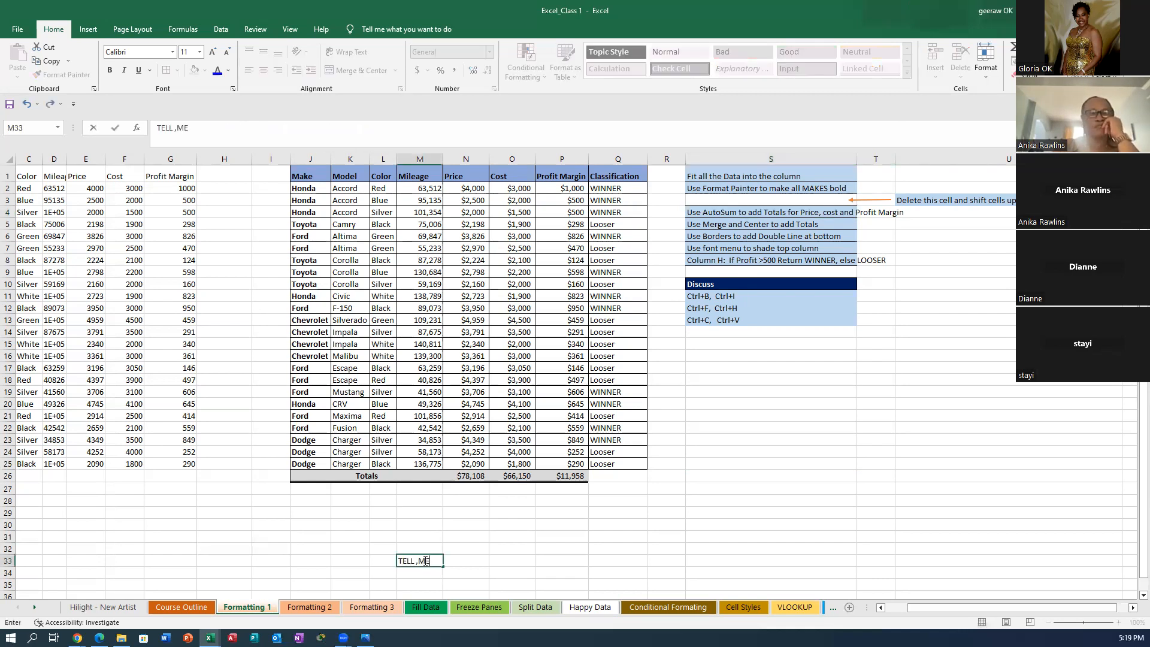
text(AOM)
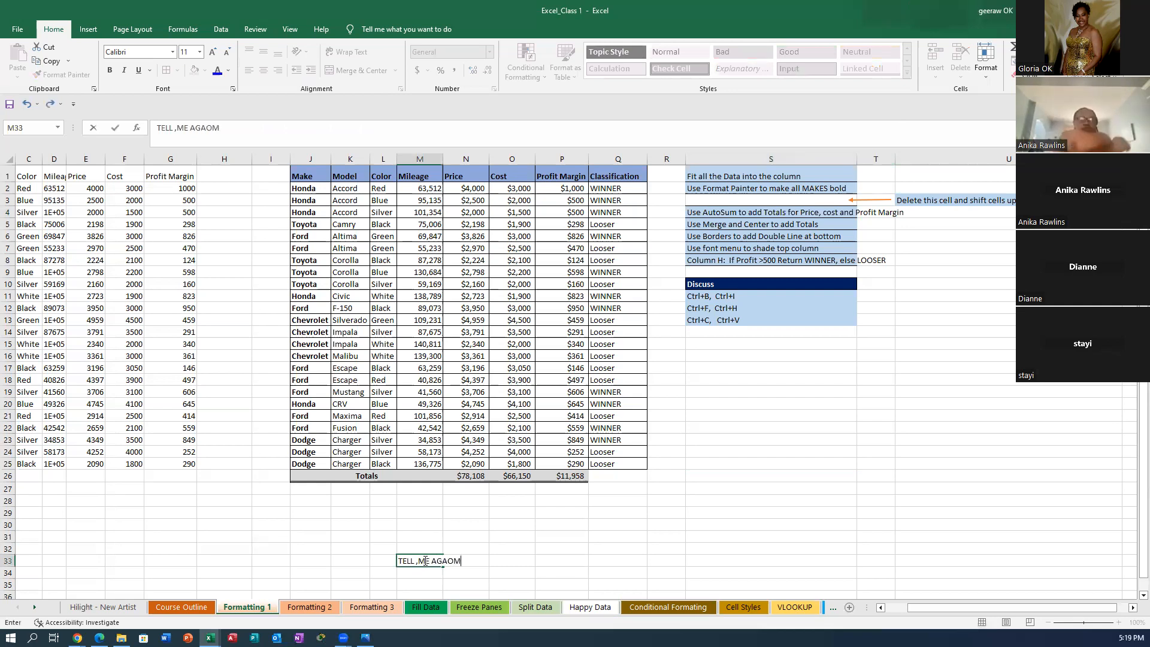
key(BackSpace)
key(BackSpace)
key(BackSpace)
key(BackSpace)
key(BackSpace)
key(BackSpace)
key(BackSpace)
key(BackSpace)
key(BackSpace)
key(BackSpace)
key(BackSpace)
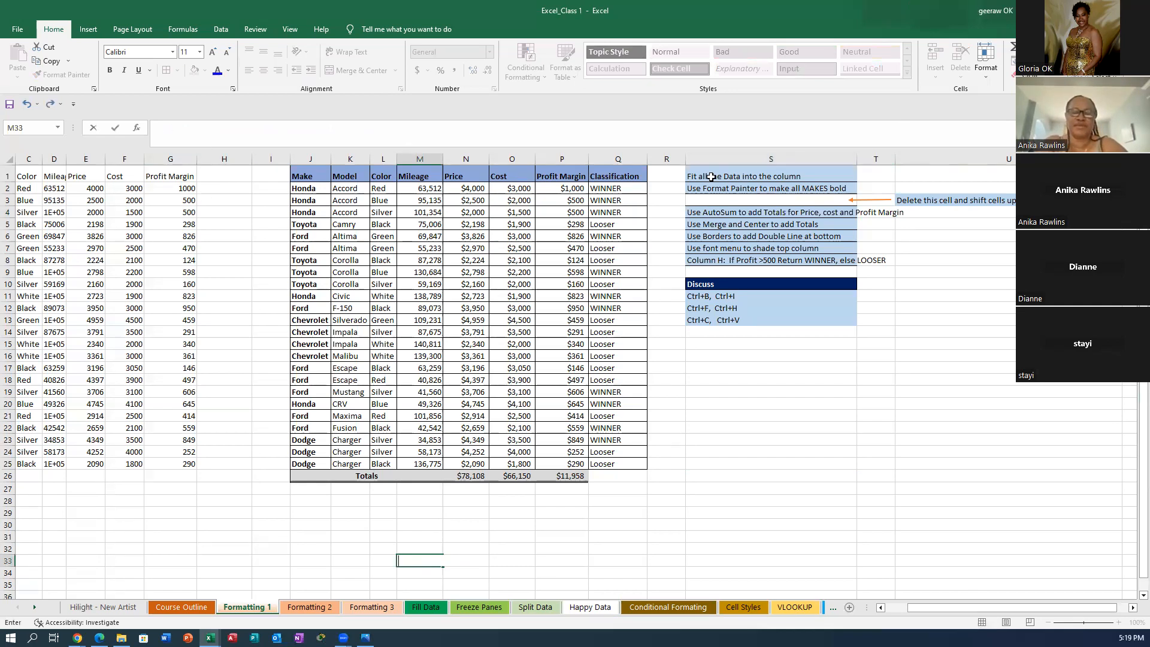
click(711, 178)
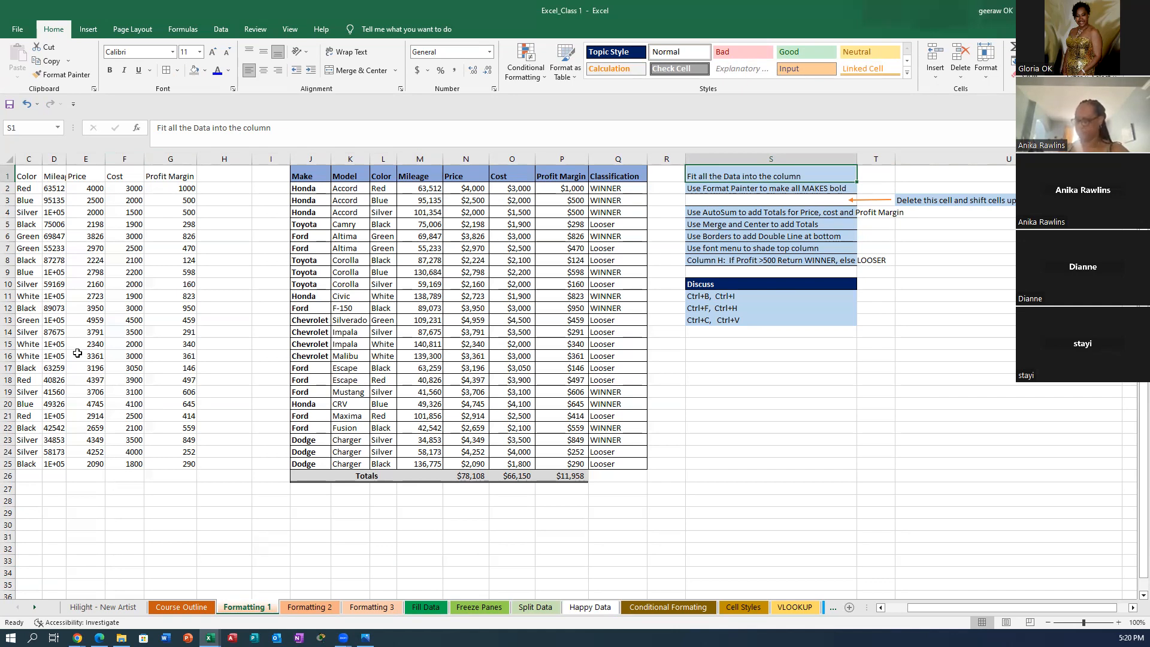
text(NO)
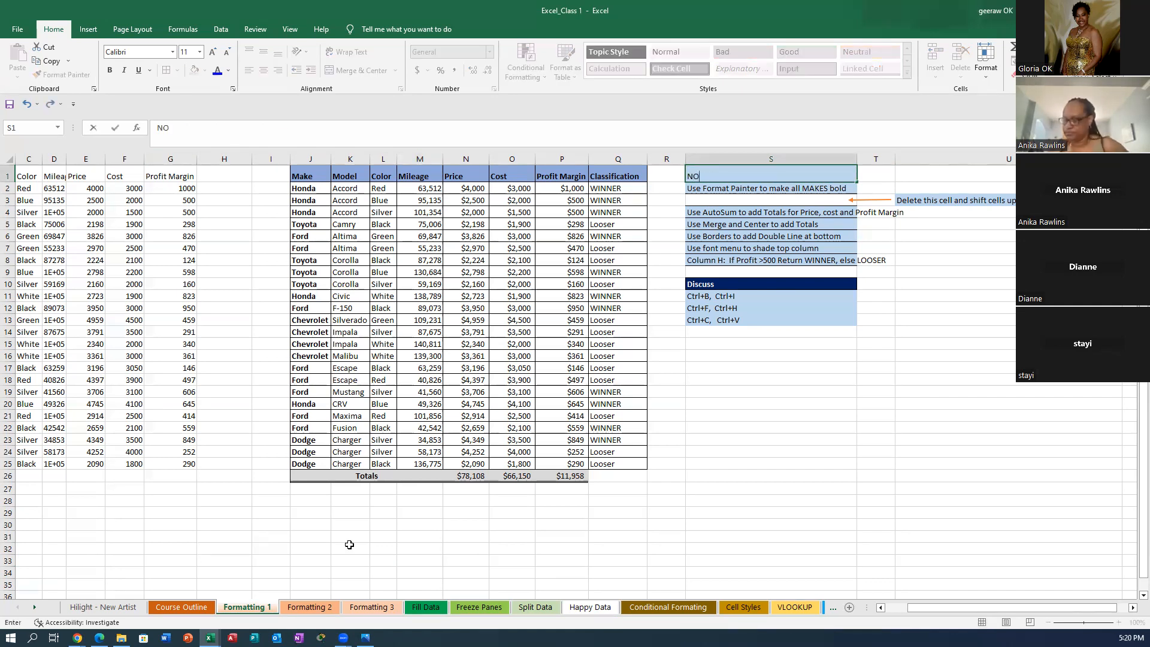
key(BackSpace)
key(BackSpace)
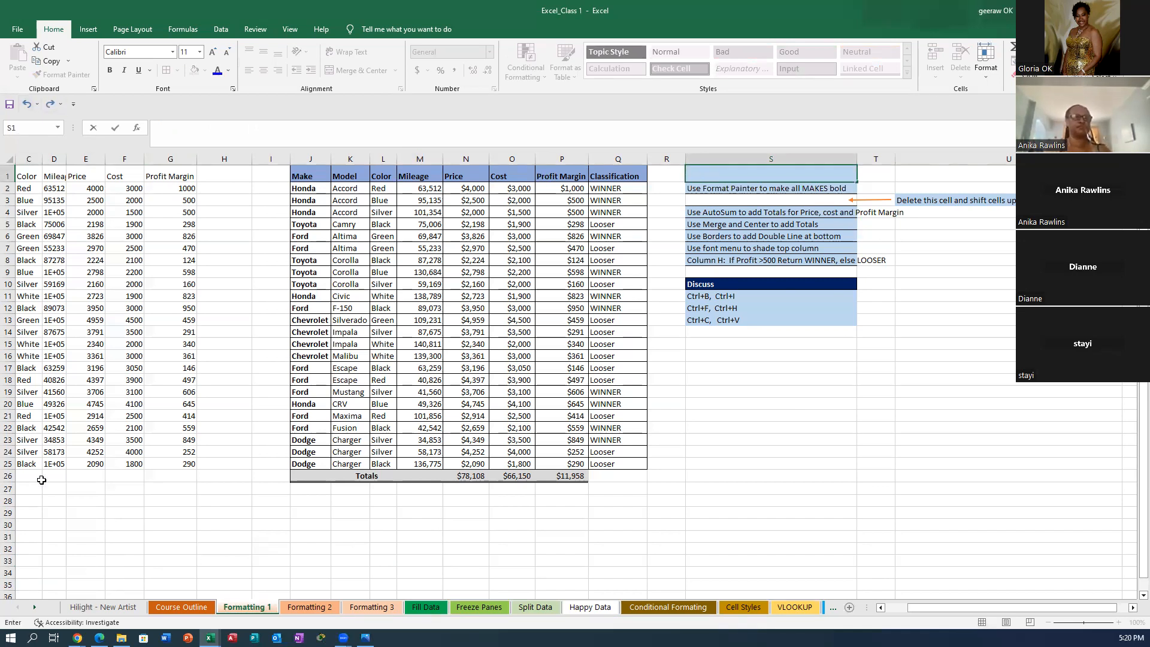
click(27, 104)
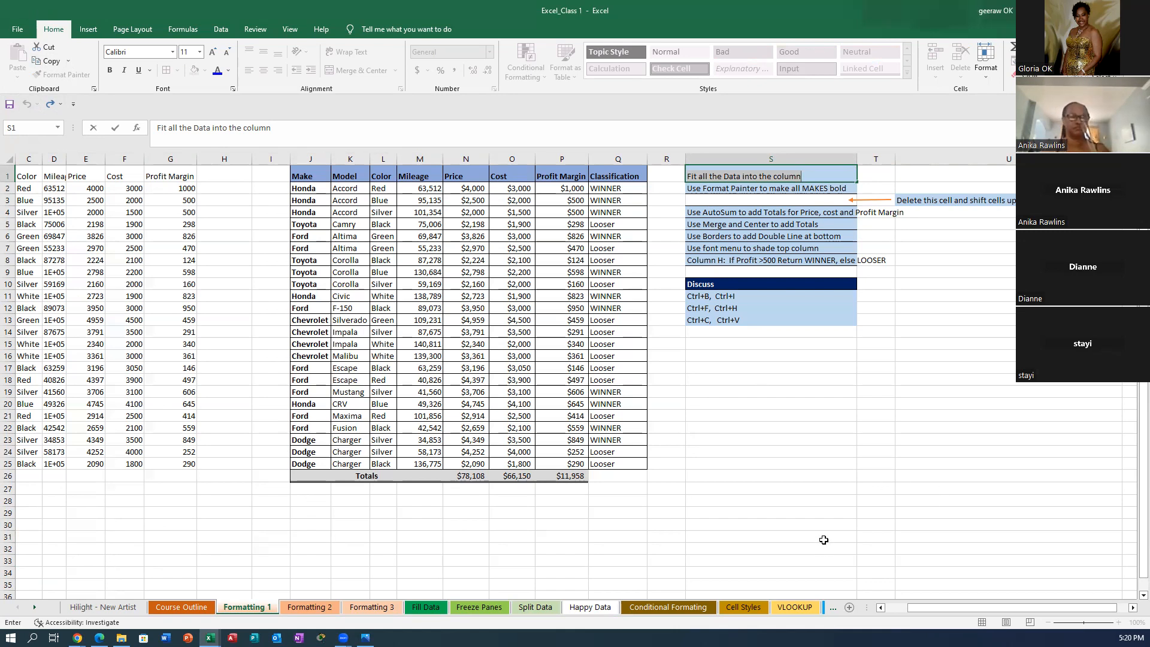
Autofit columns C through G to their contents, and give columns D, E and F the same width
click(26, 157)
drag(26, 155, 179, 150)
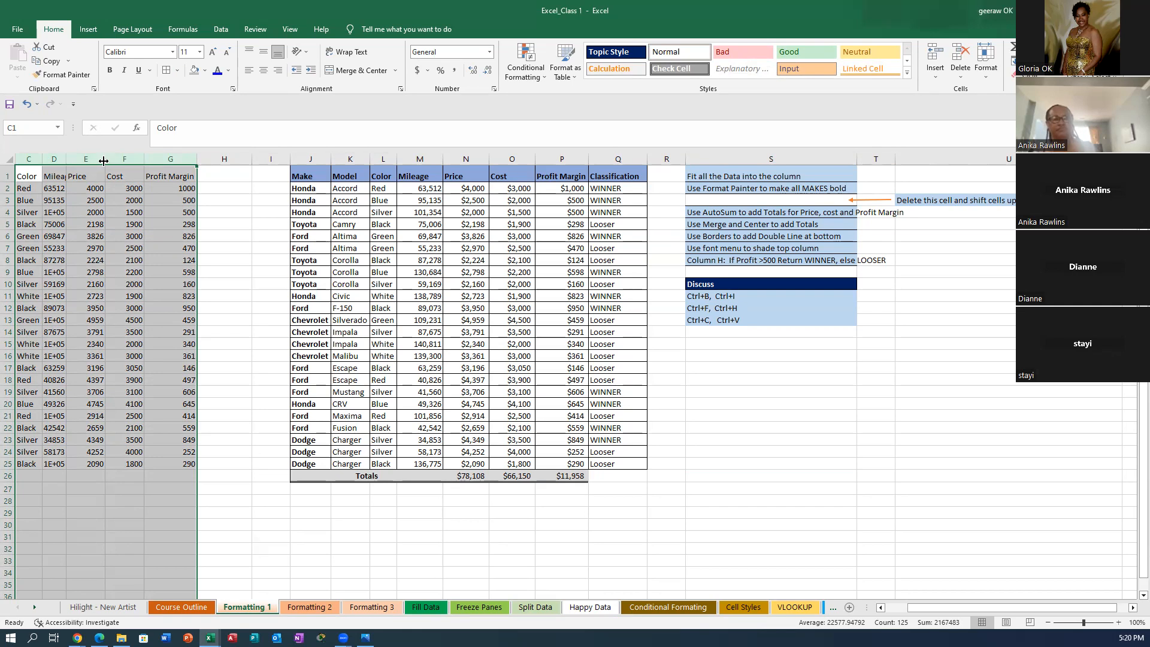
double_click(66, 158)
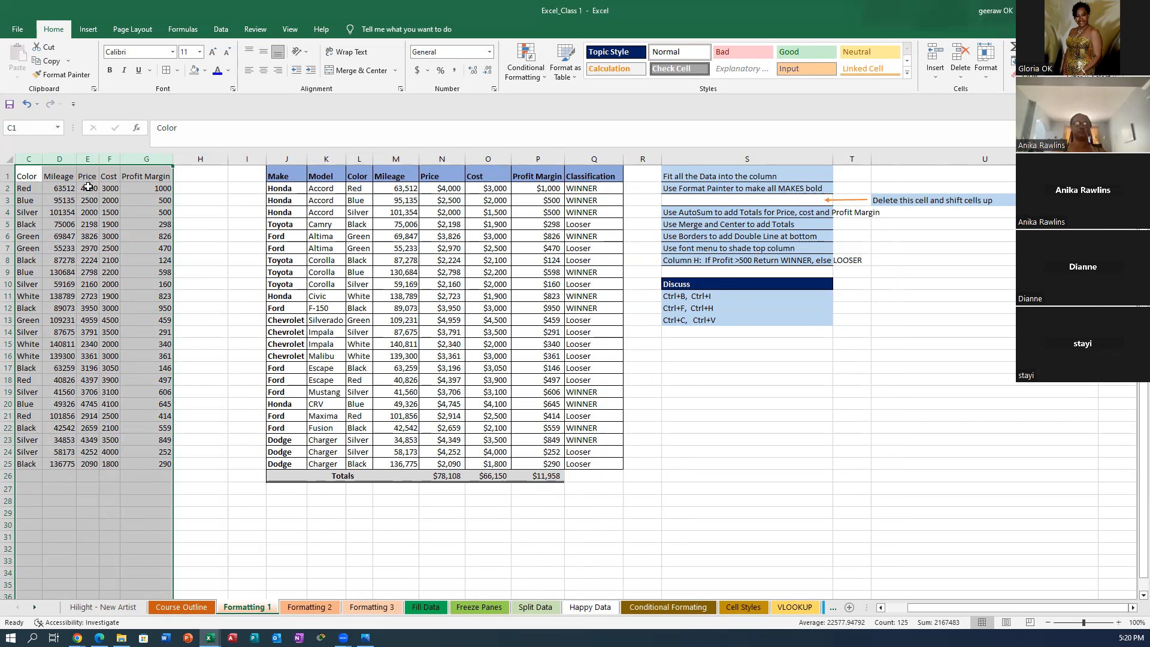
drag(68, 157, 133, 159)
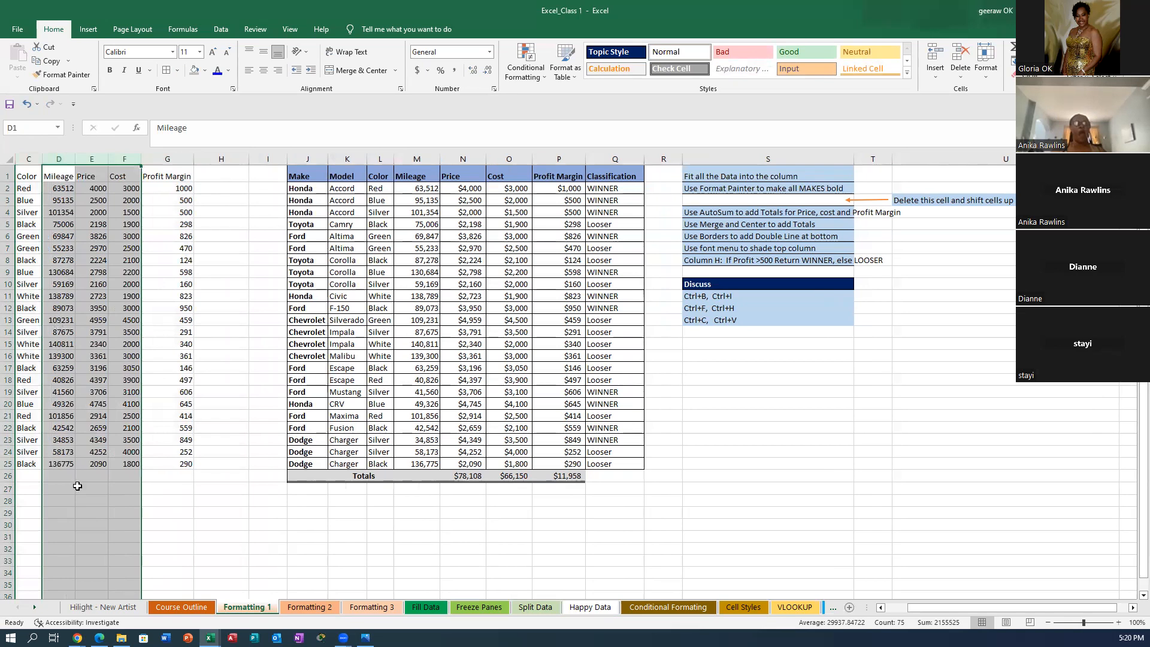
click(98, 440)
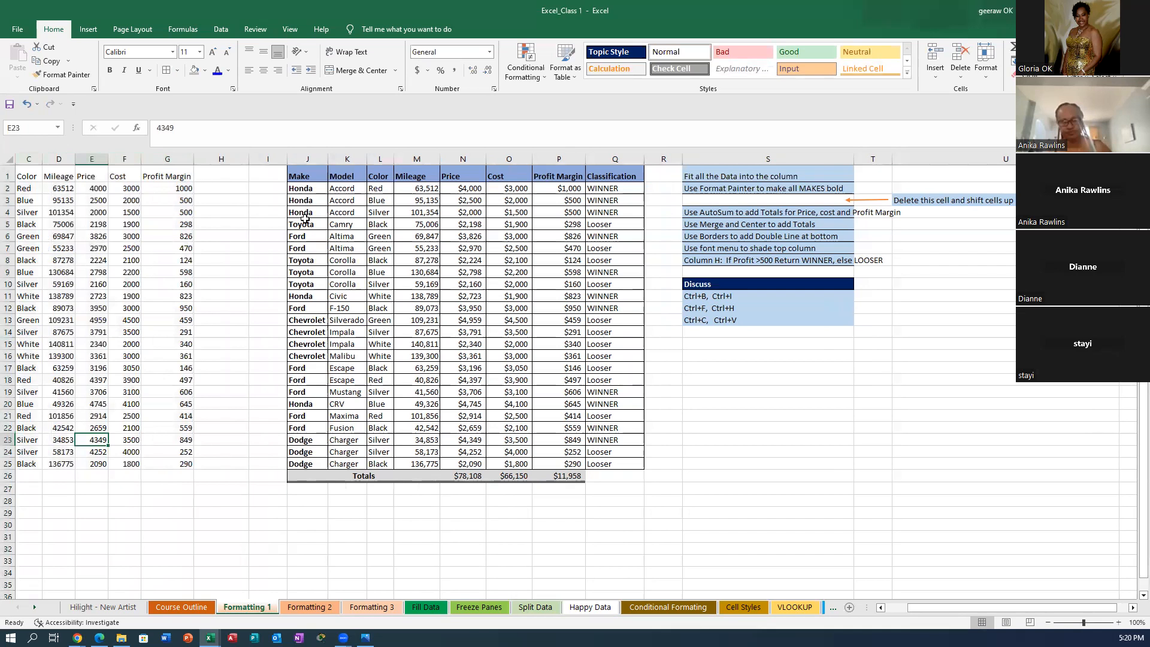
Fill cell S1, the task about fitting all data into the column, with gray
click(737, 176)
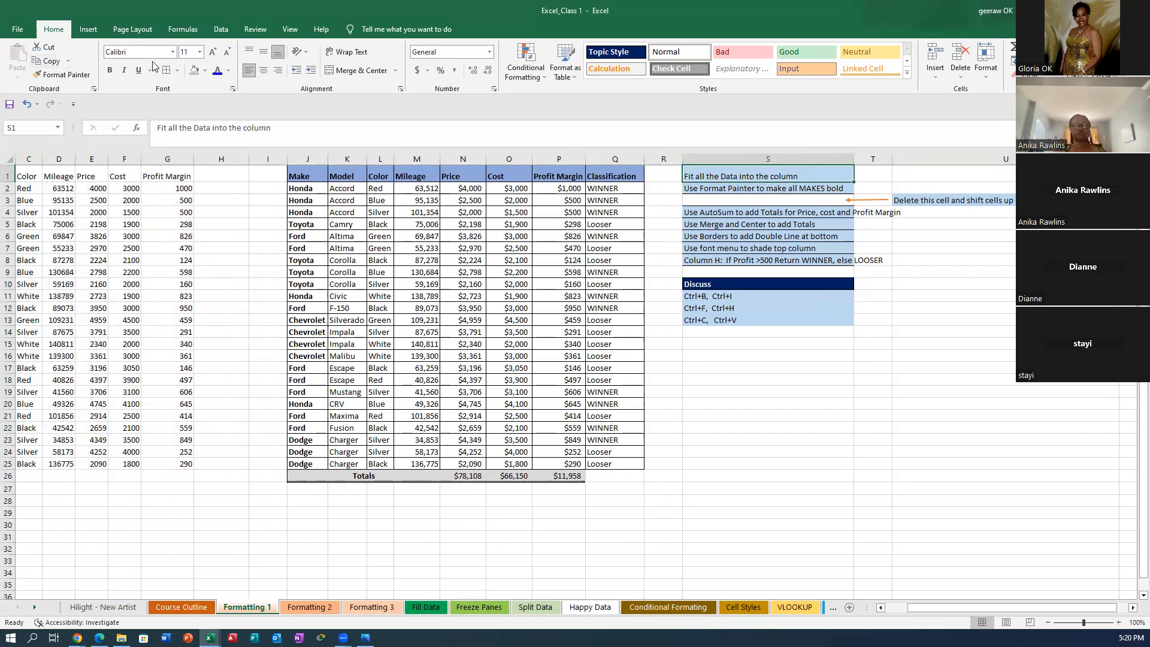
click(194, 70)
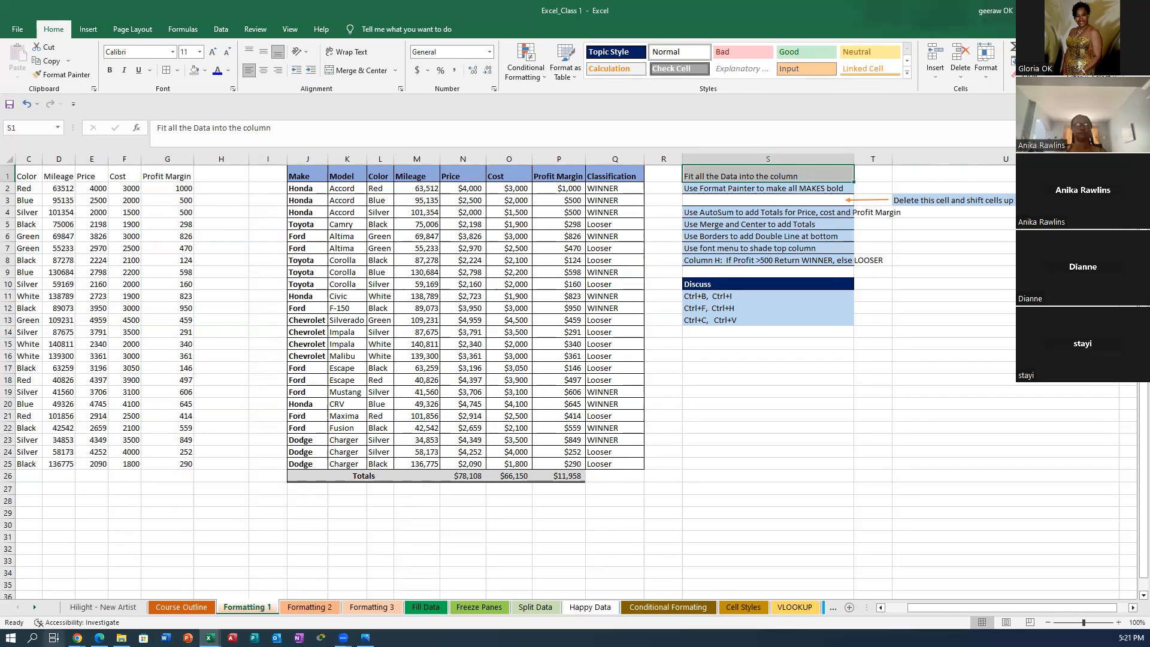
Autofit the width of column A, the Make column of the unformatted table
drag(925, 609, 903, 609)
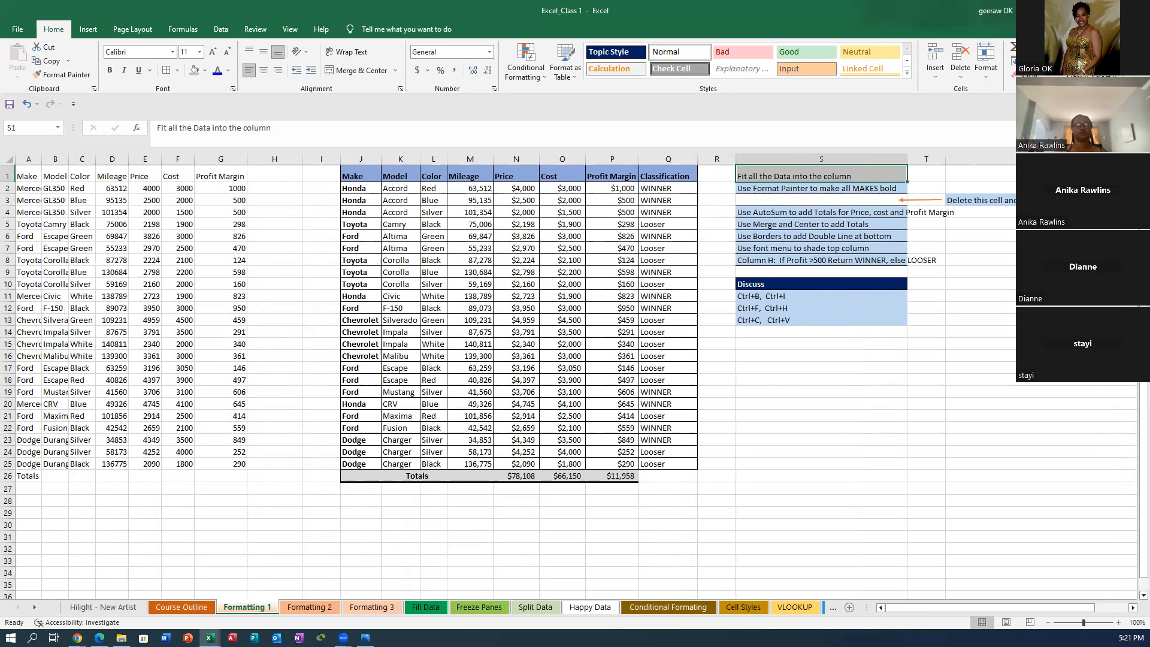
click(28, 159)
double_click(42, 159)
click(151, 505)
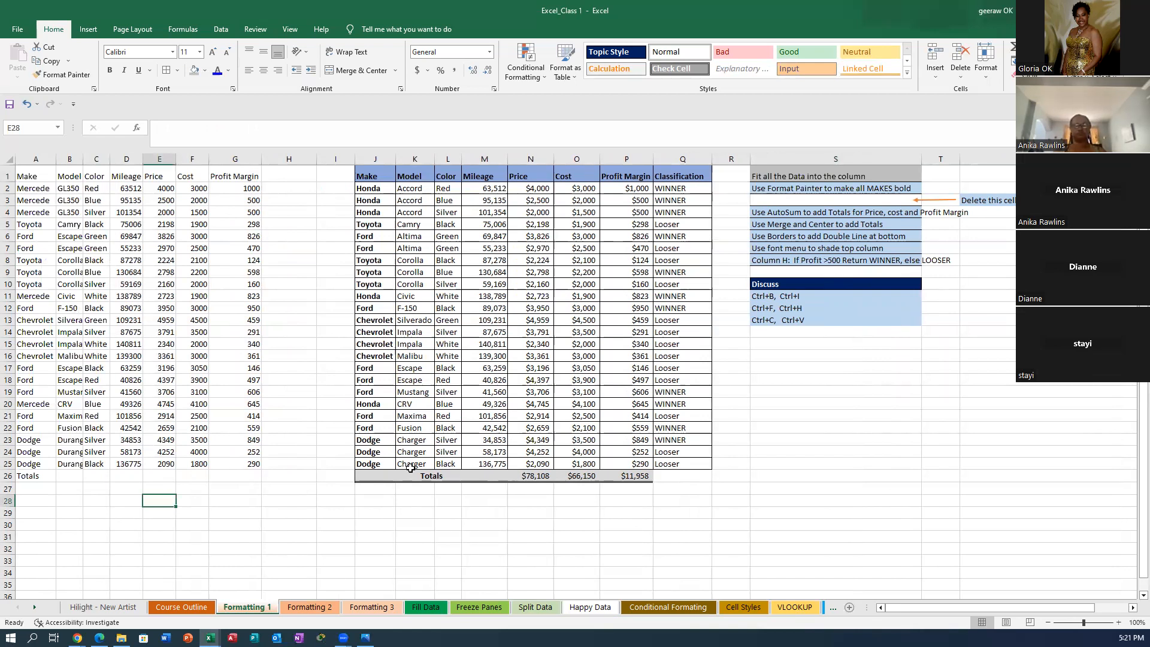
Make the whole Make column A bold and undo that bold formatting
click(35, 159)
click(110, 72)
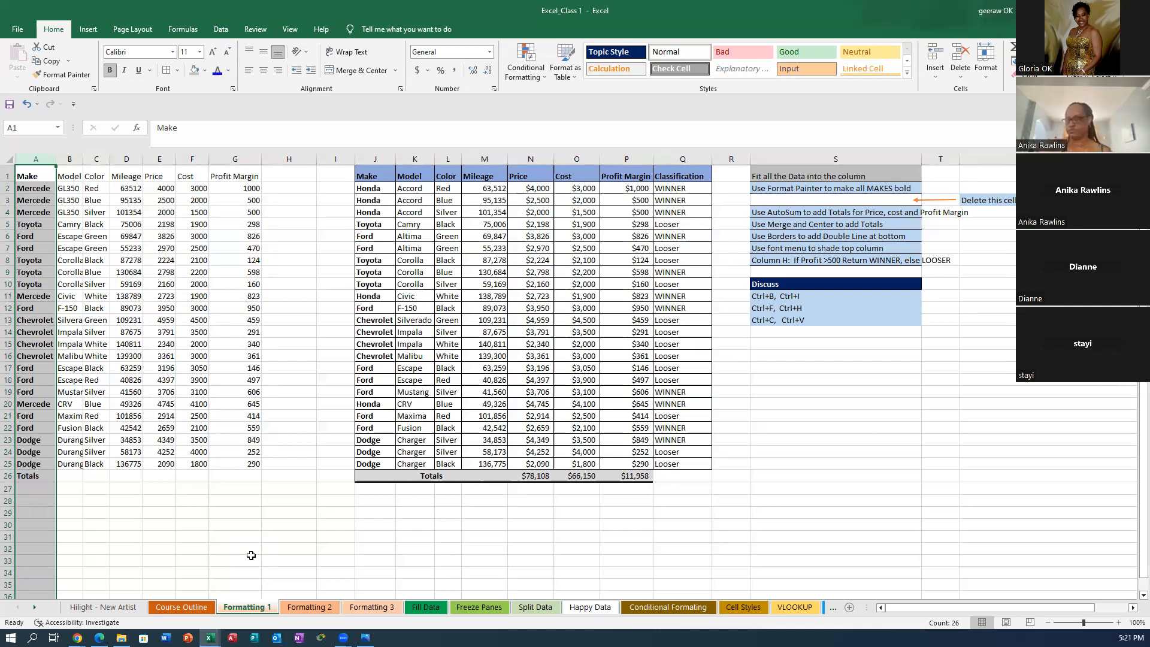
click(27, 105)
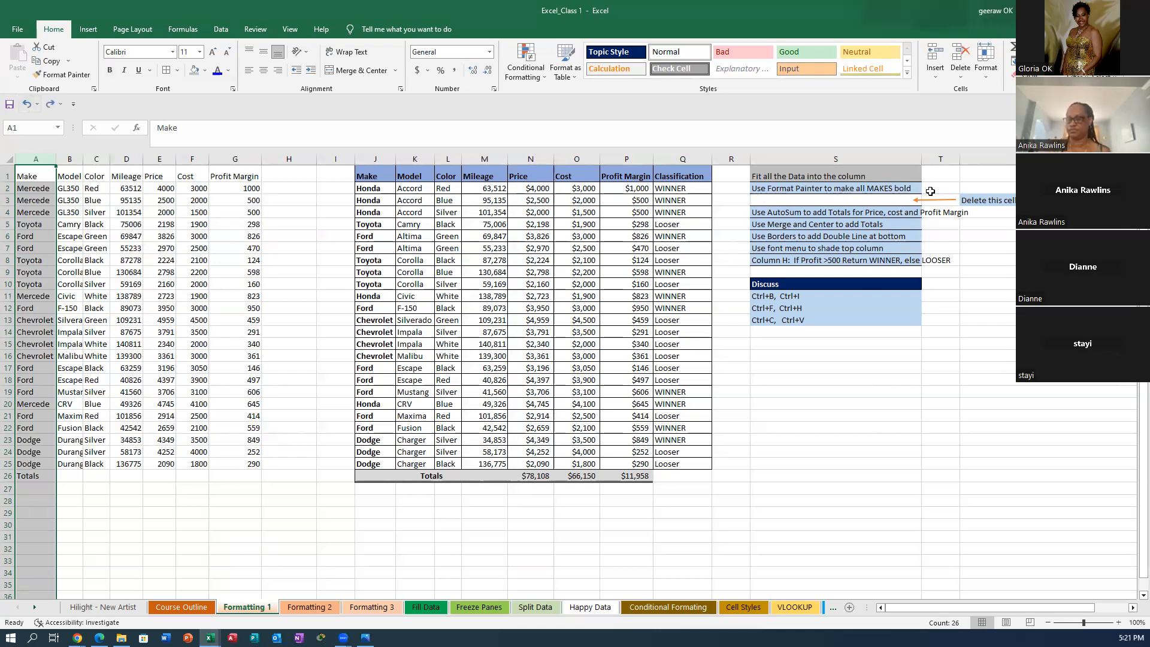
click(327, 522)
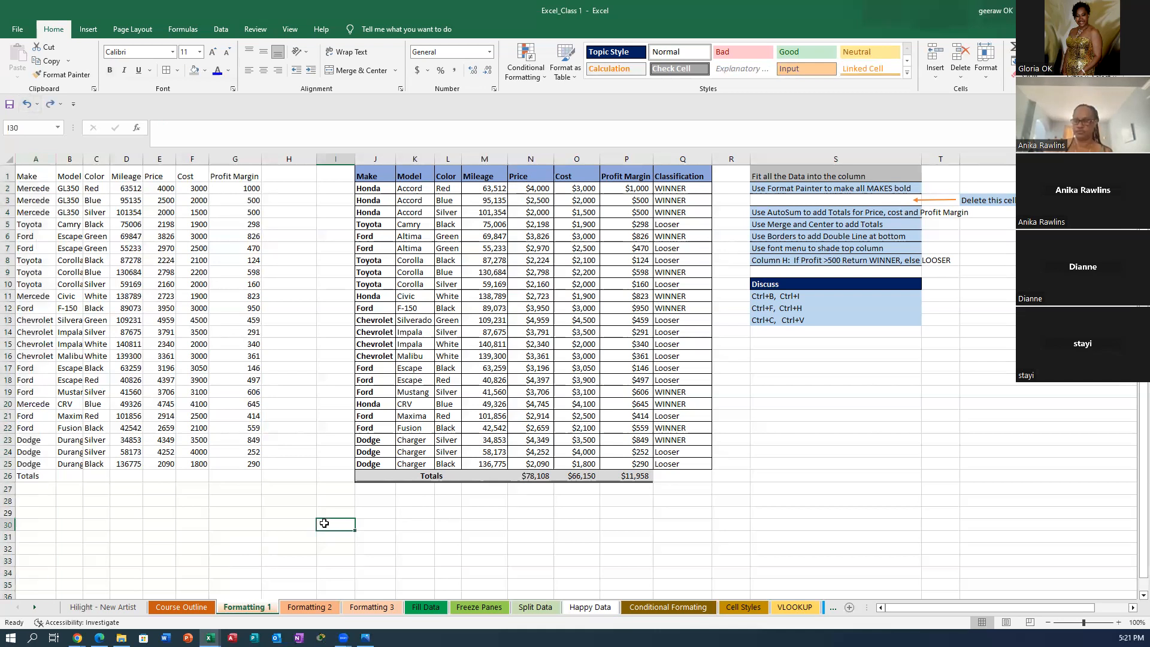
text(I DO)
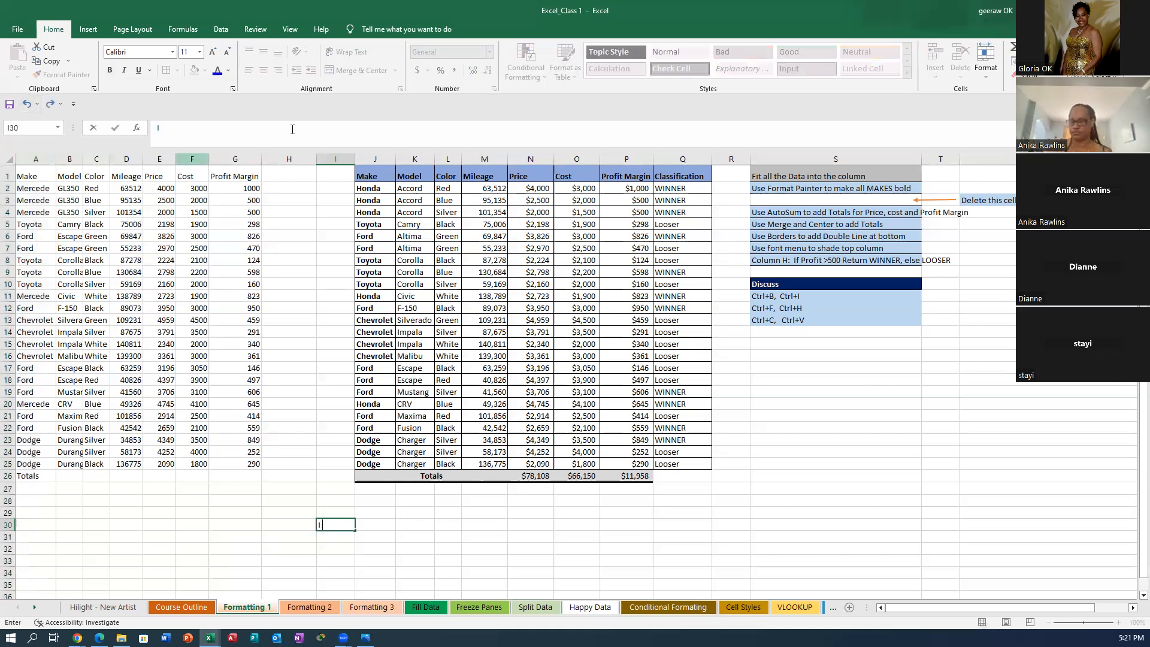
key(BackSpace)
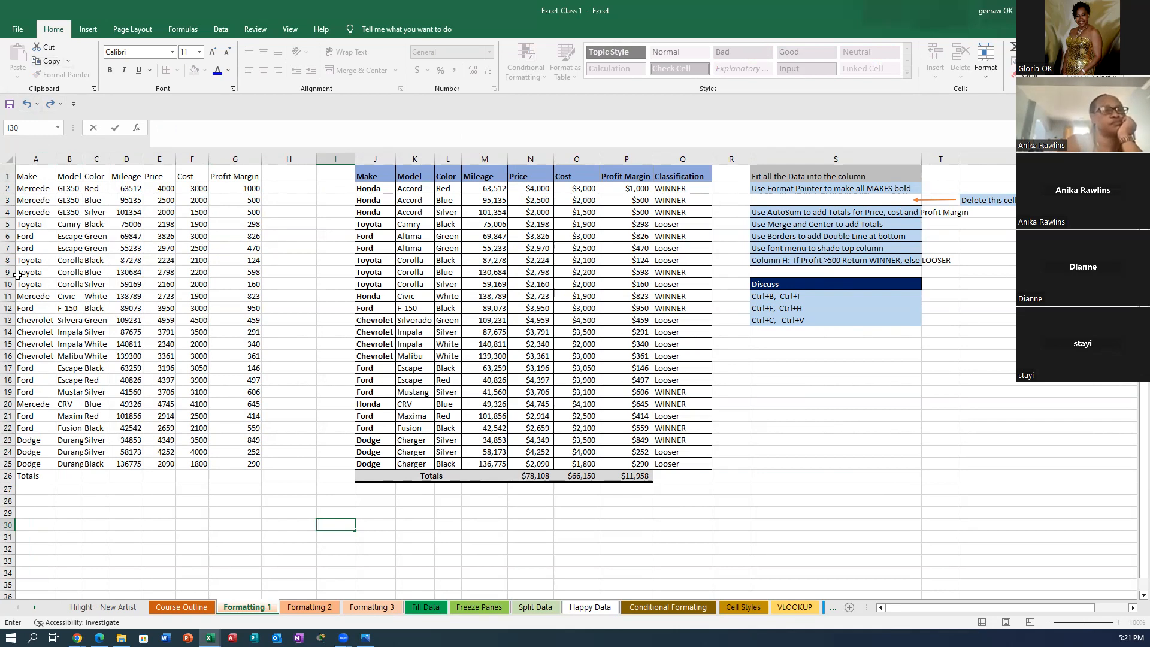
click(41, 187)
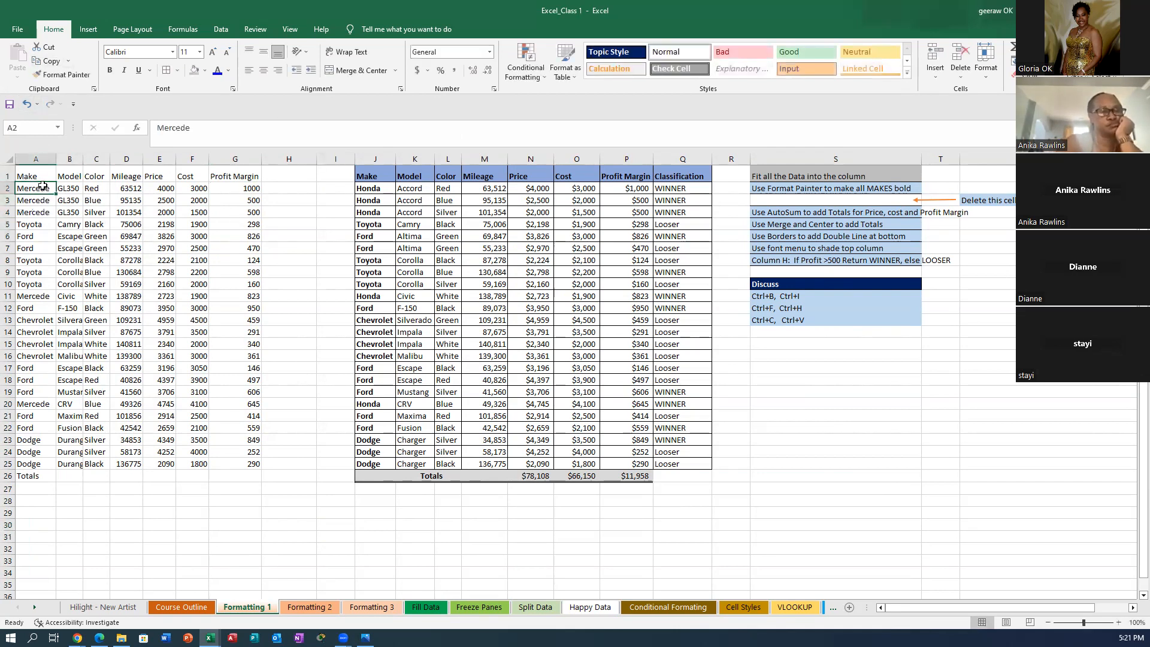
click(367, 235)
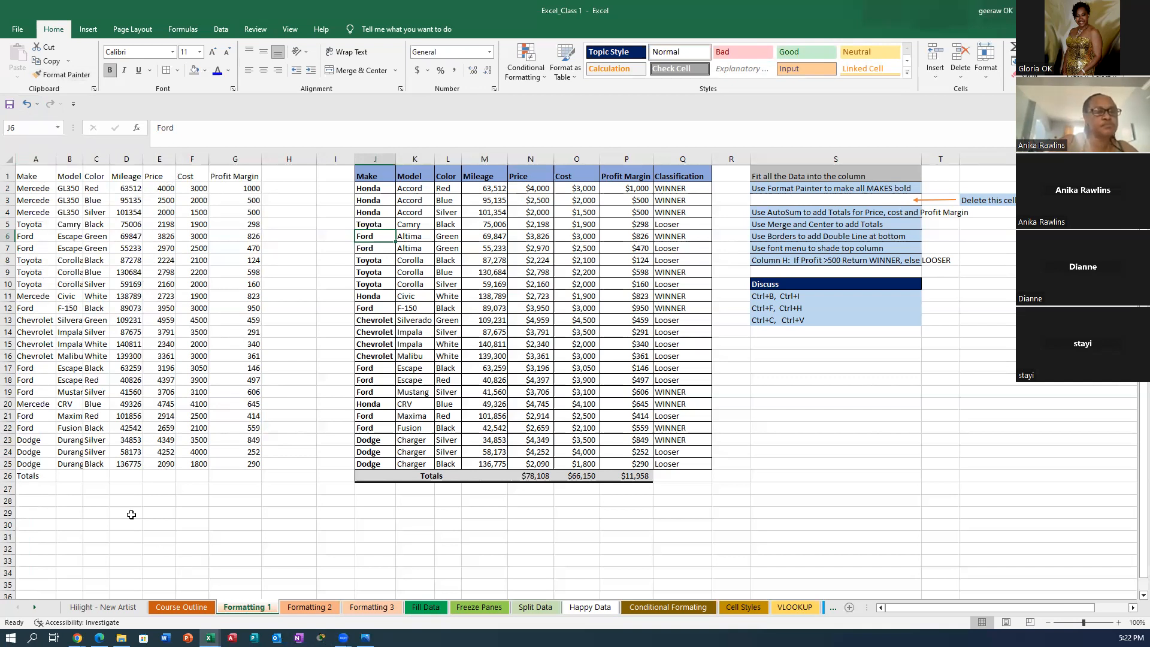
Enter the note "I DON'T SEE ANY" in cell D29 below the unformatted table
click(131, 515)
text(I DON'T SEE ANY BOKLD CELL)
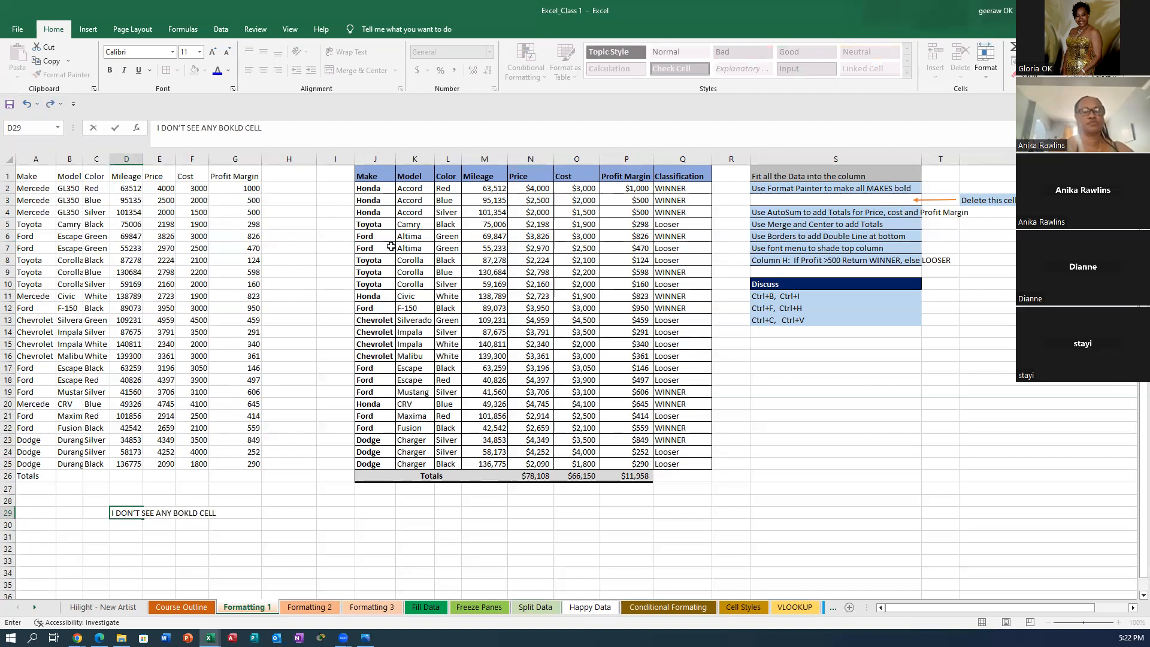
key(BackSpace)
key(BackSpace)
key(BackSpace)
key(BackSpace)
key(BackSpace)
key(BackSpace)
key(BackSpace)
key(BackSpace)
key(BackSpace)
key(BackSpace)
click(373, 201)
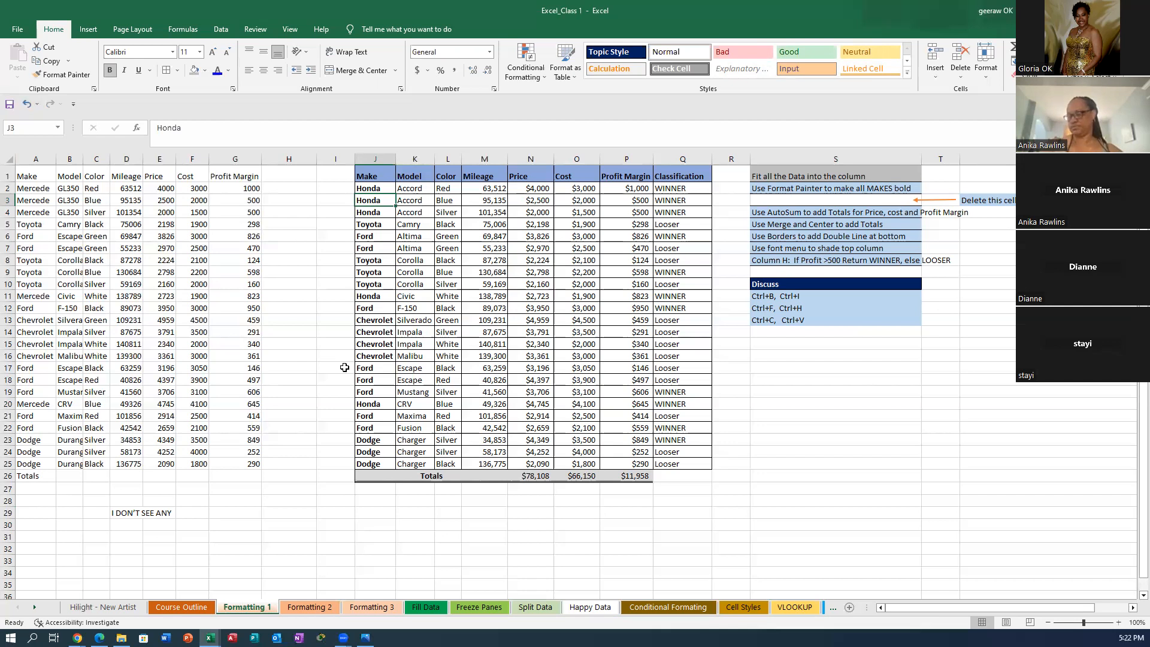
Copy the bold formatting from the Honda cell J2 to cell A2 with Format Painter
click(363, 189)
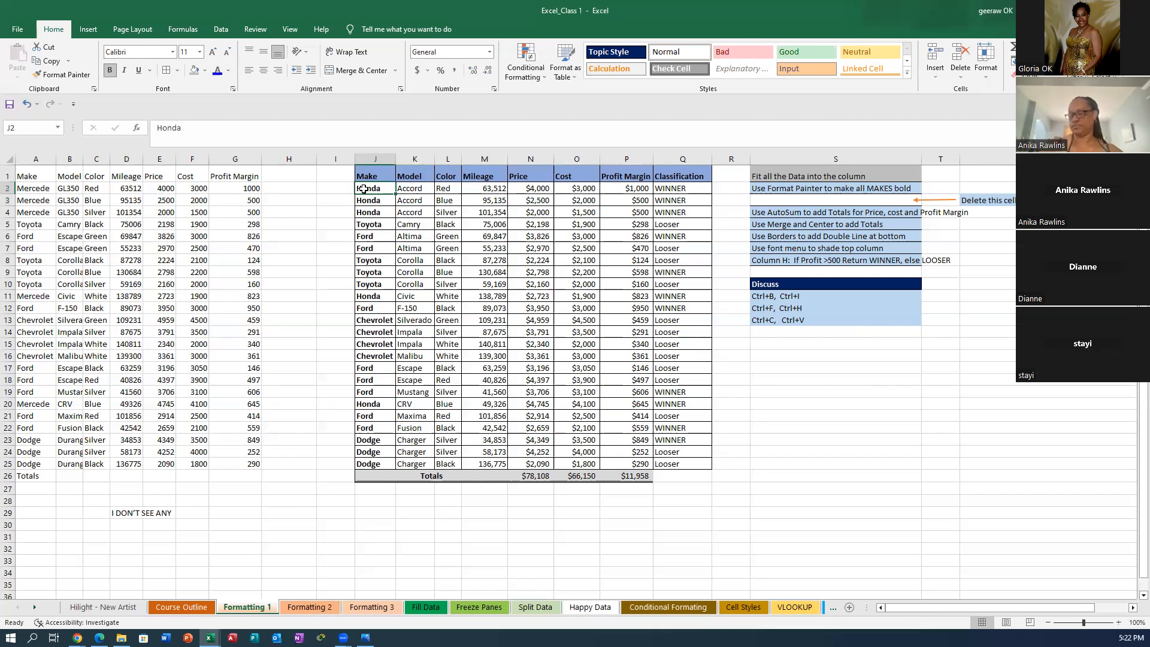
click(59, 75)
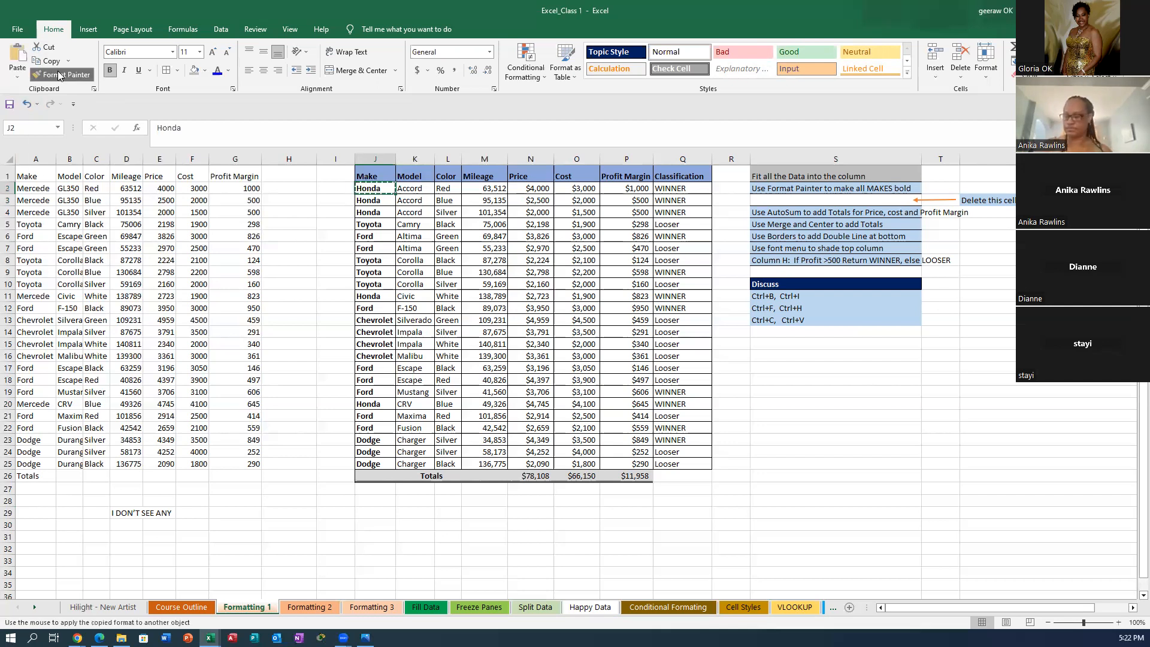
click(28, 189)
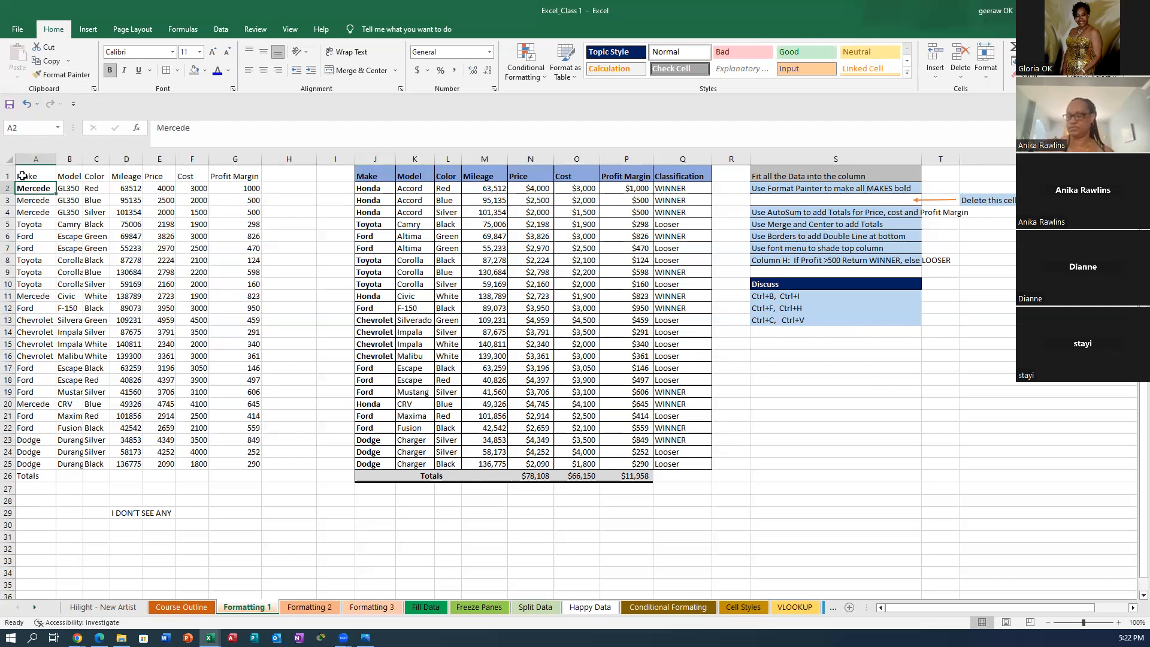
click(22, 176)
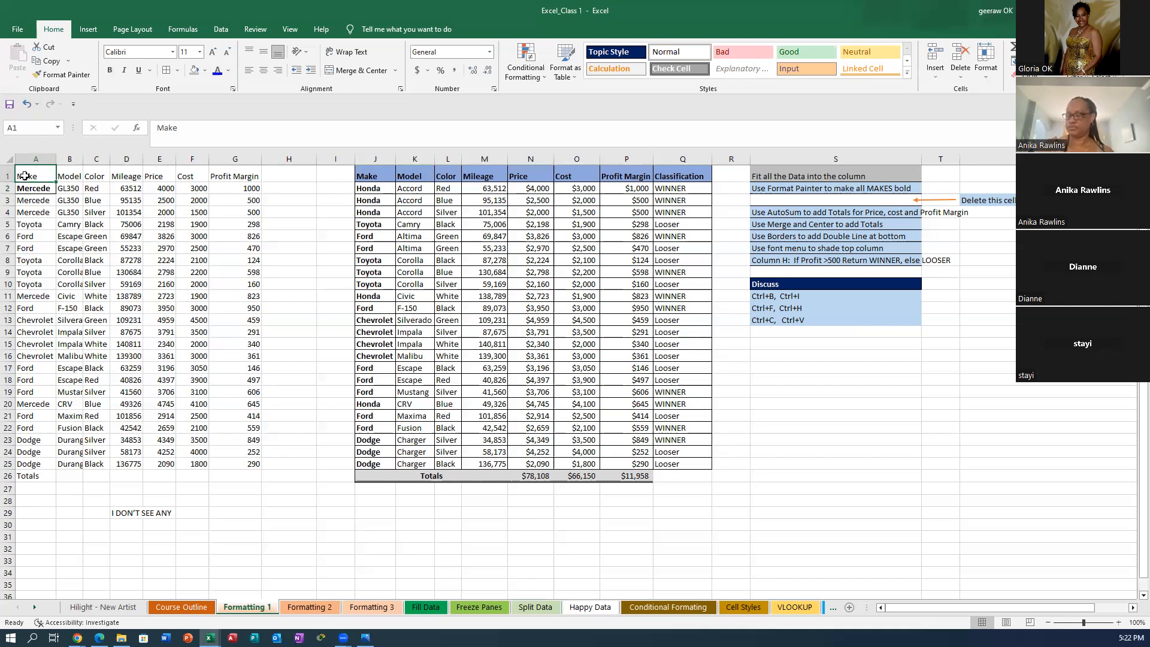
Undo the format copied to cell A2 and the note entered in cell D29
click(27, 105)
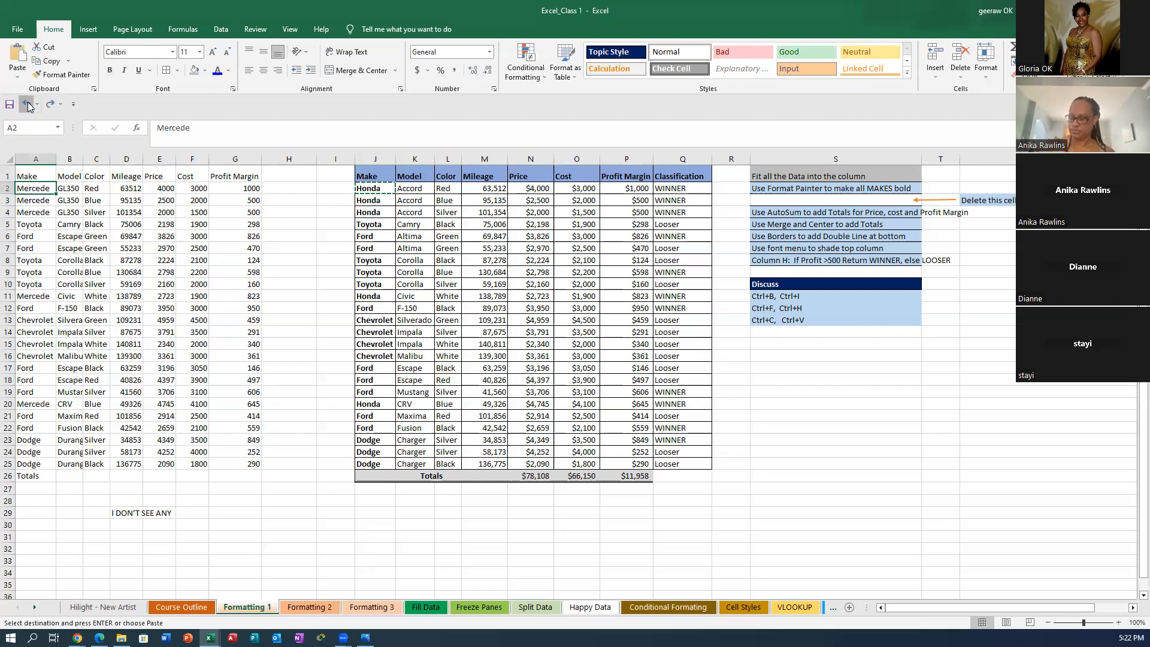
click(28, 105)
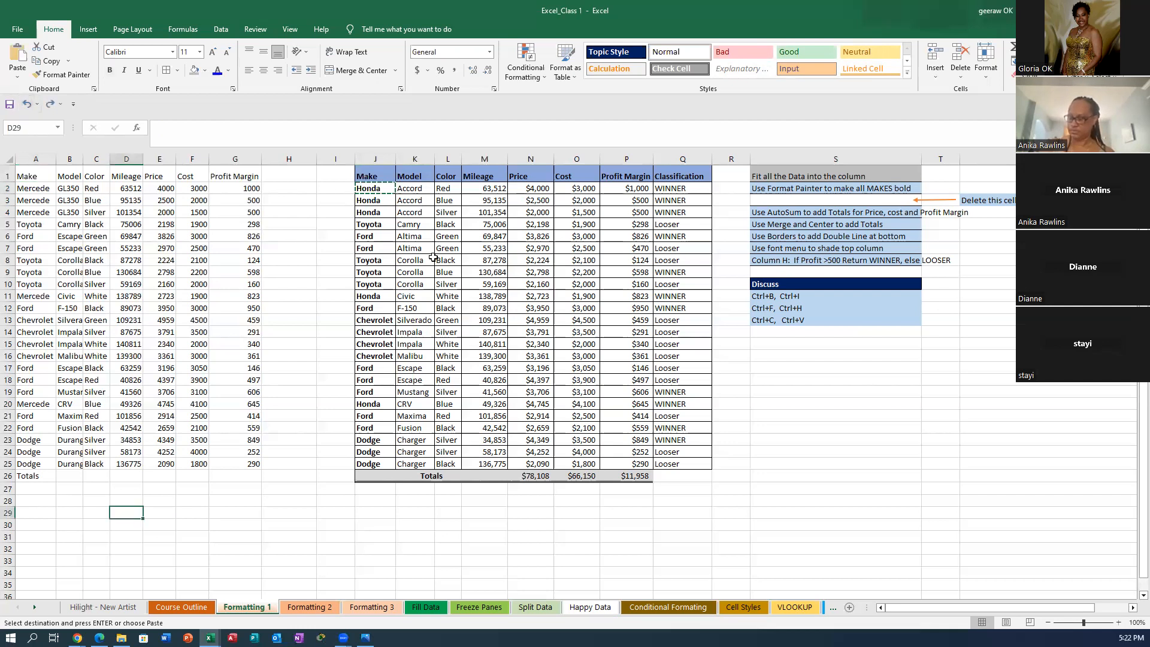
Copy the bold formatting from the Honda cell J2 to the Make header in A1 with Format Painter, and undo it
click(364, 190)
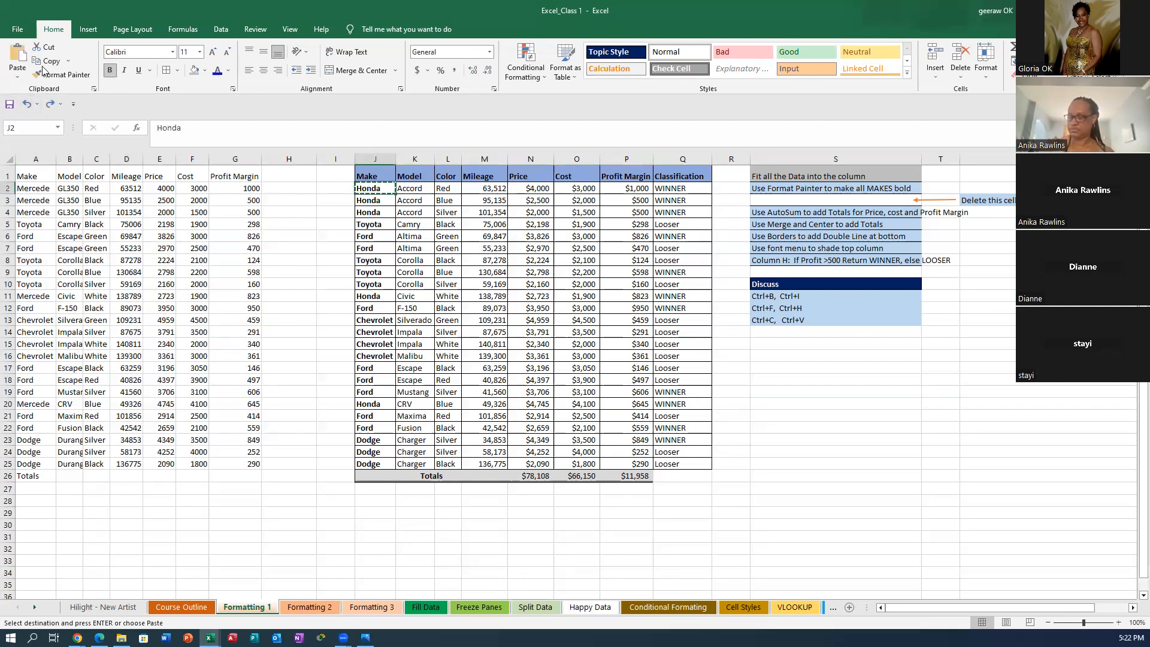
click(71, 75)
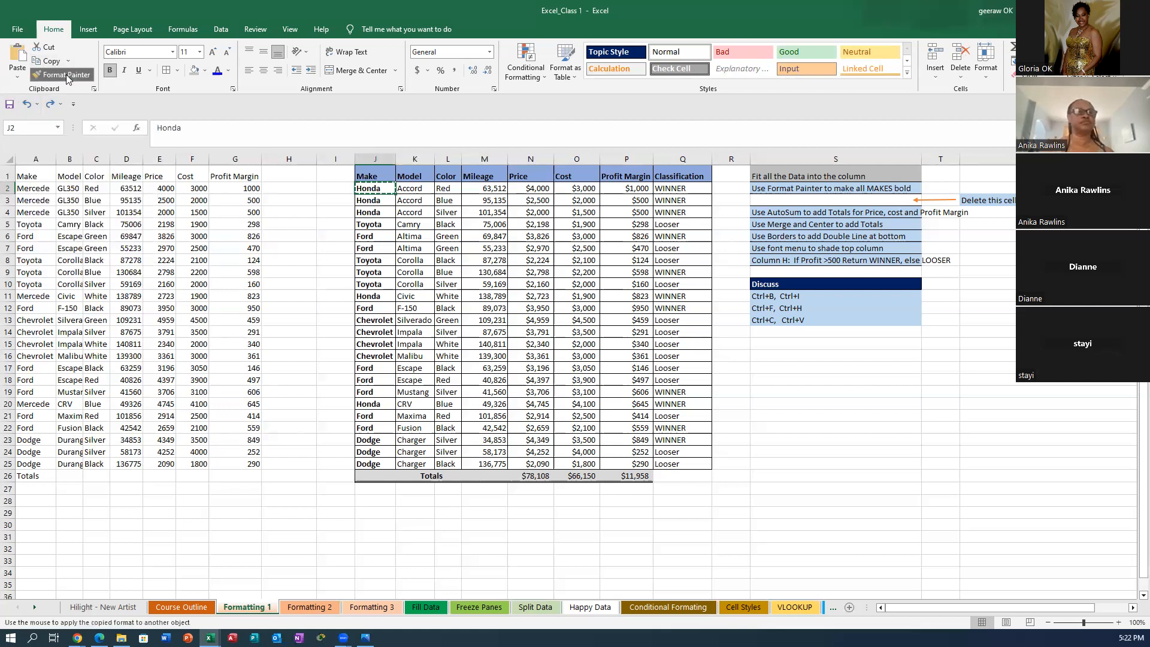
click(26, 175)
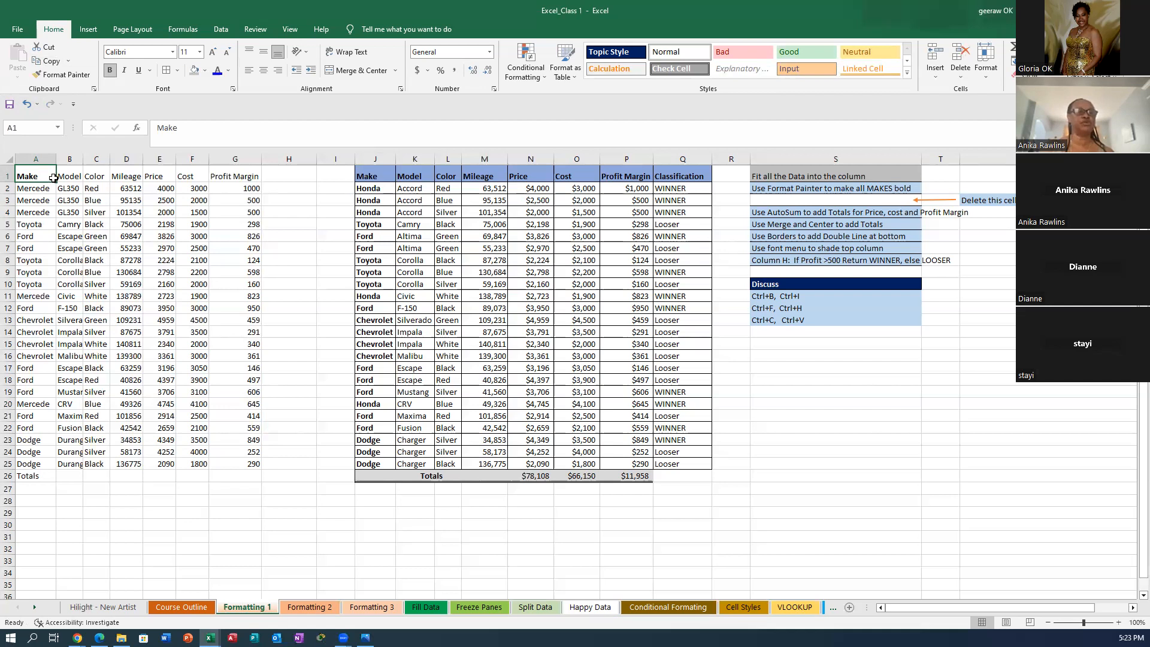
mouse_move(54, 181)
mouse_down()
mouse_move(48, 295)
mouse_move(50, 228)
mouse_move(35, 174)
mouse_up()
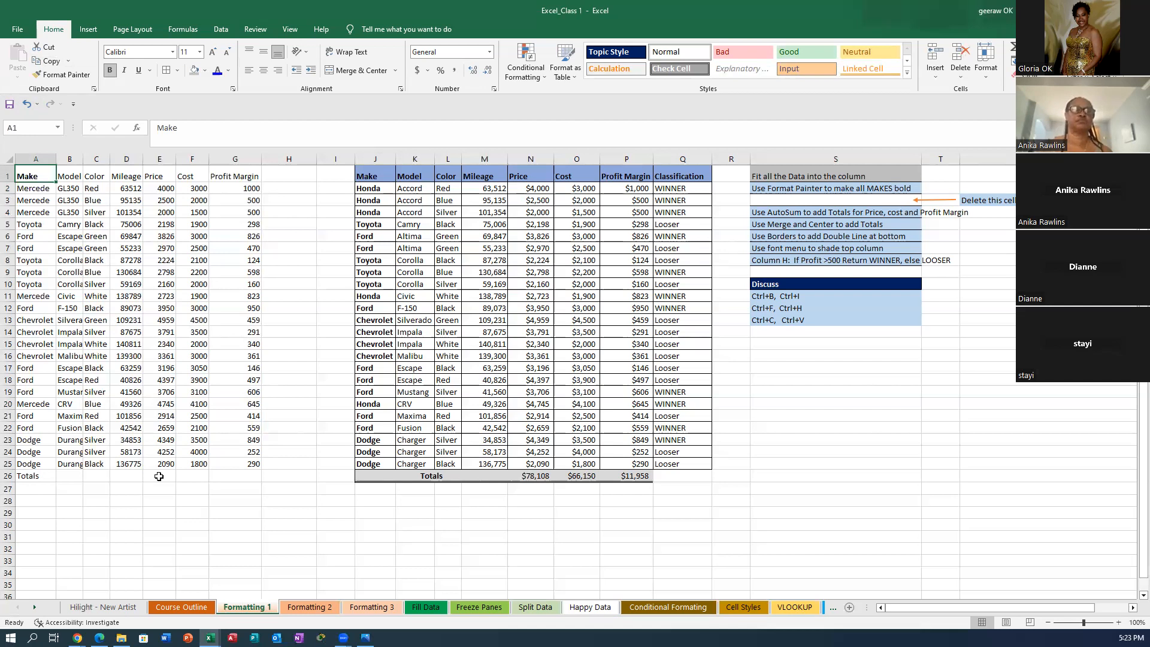
click(24, 106)
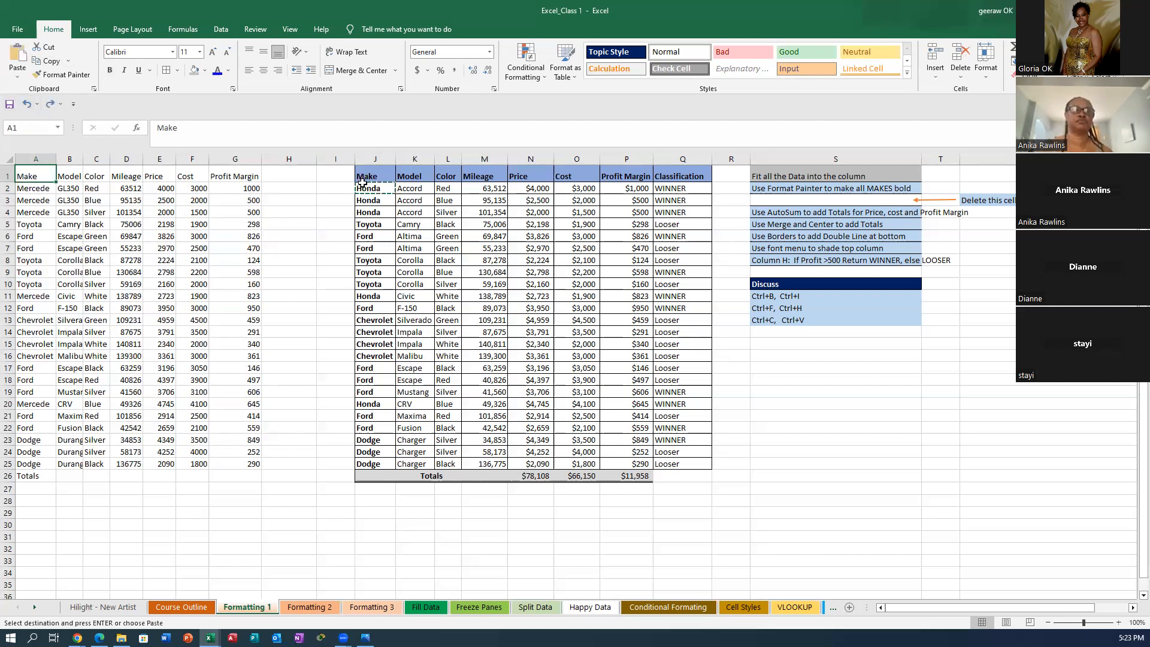
Apply the bold Honda cell format to A1:A26 with Format Painter and shade the Format Painter task in S2 gray
click(28, 106)
click(65, 76)
drag(24, 175, 24, 476)
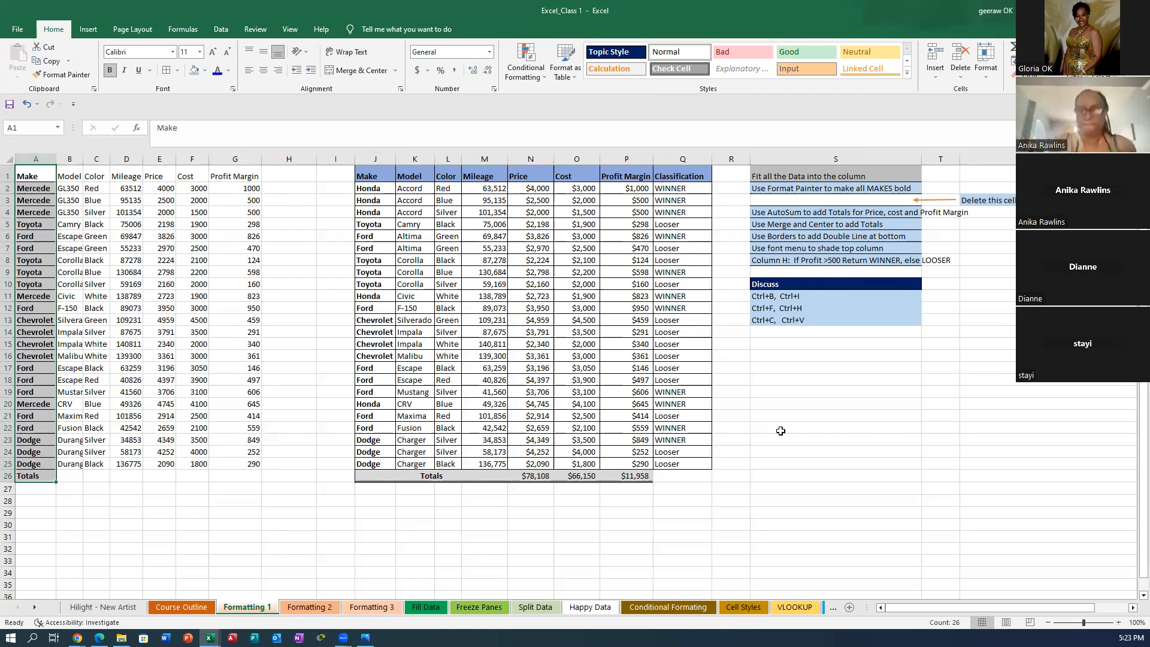
click(832, 189)
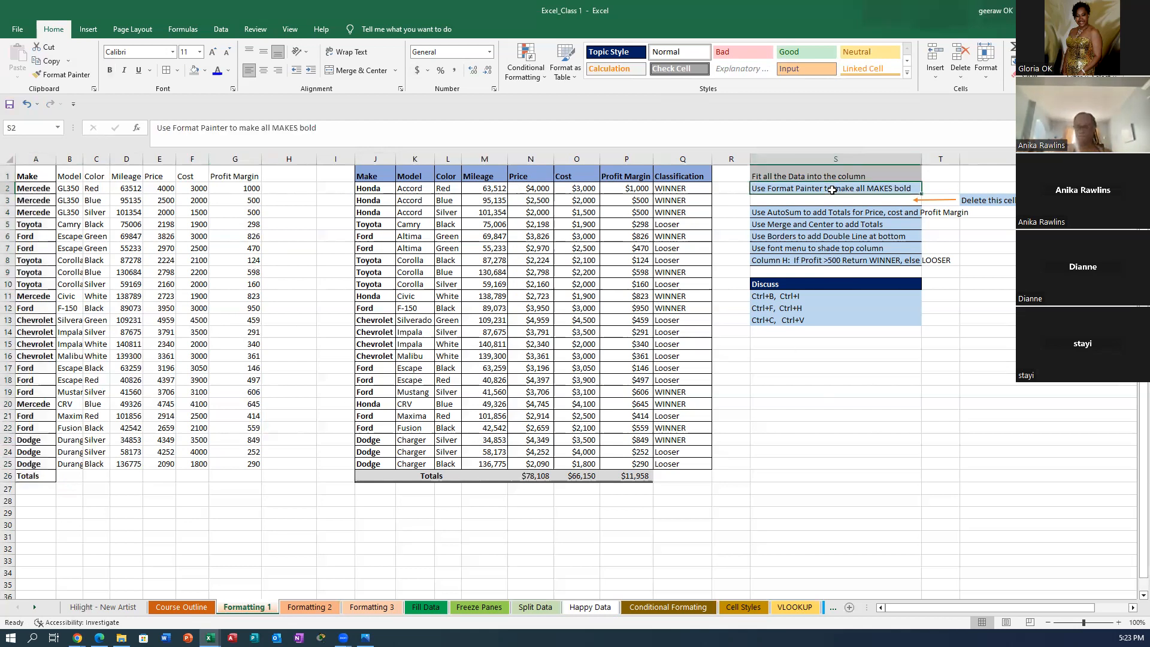
click(192, 75)
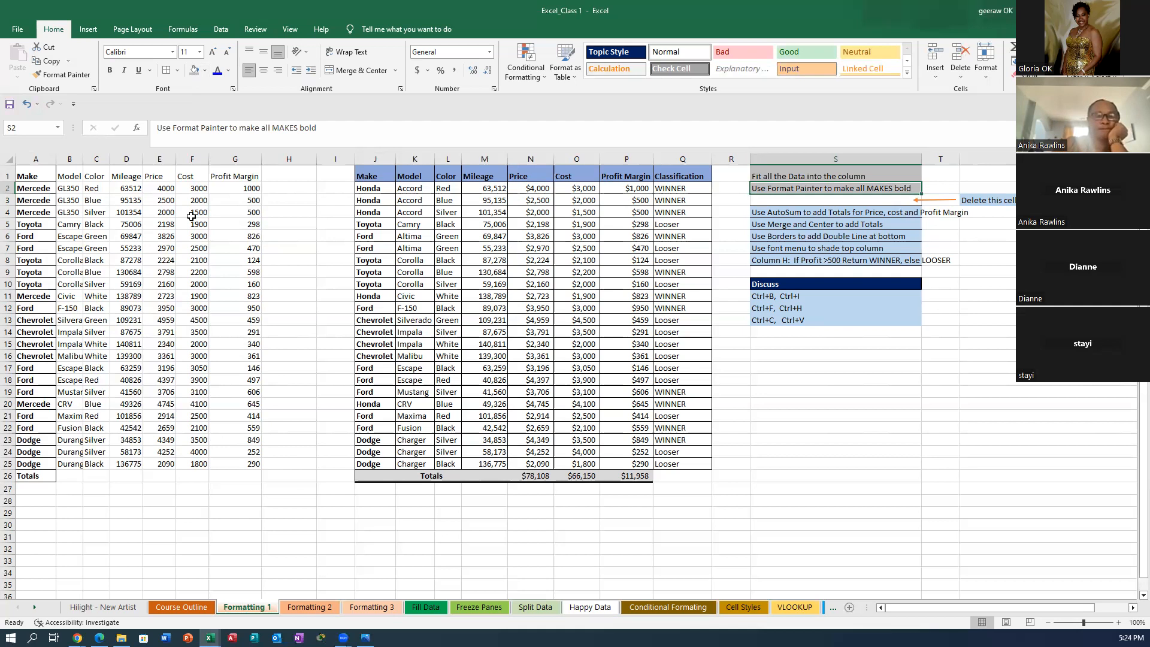
Enter the note "WHO ME?" in cell J31 below the formatted table
click(370, 535)
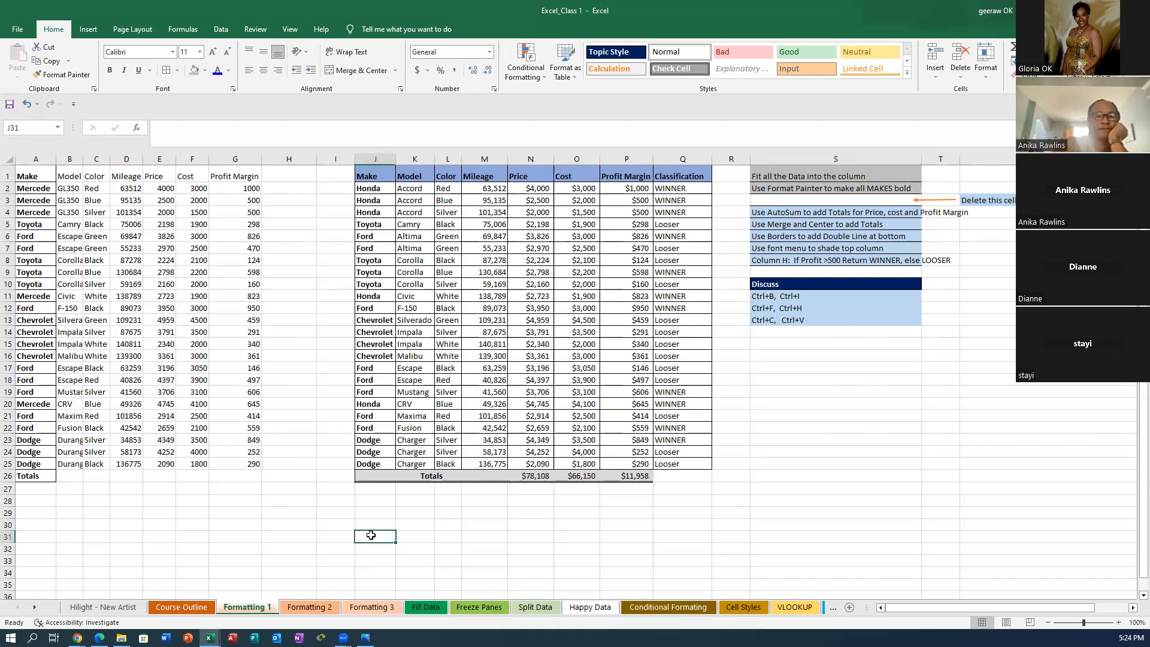
text(WHO)
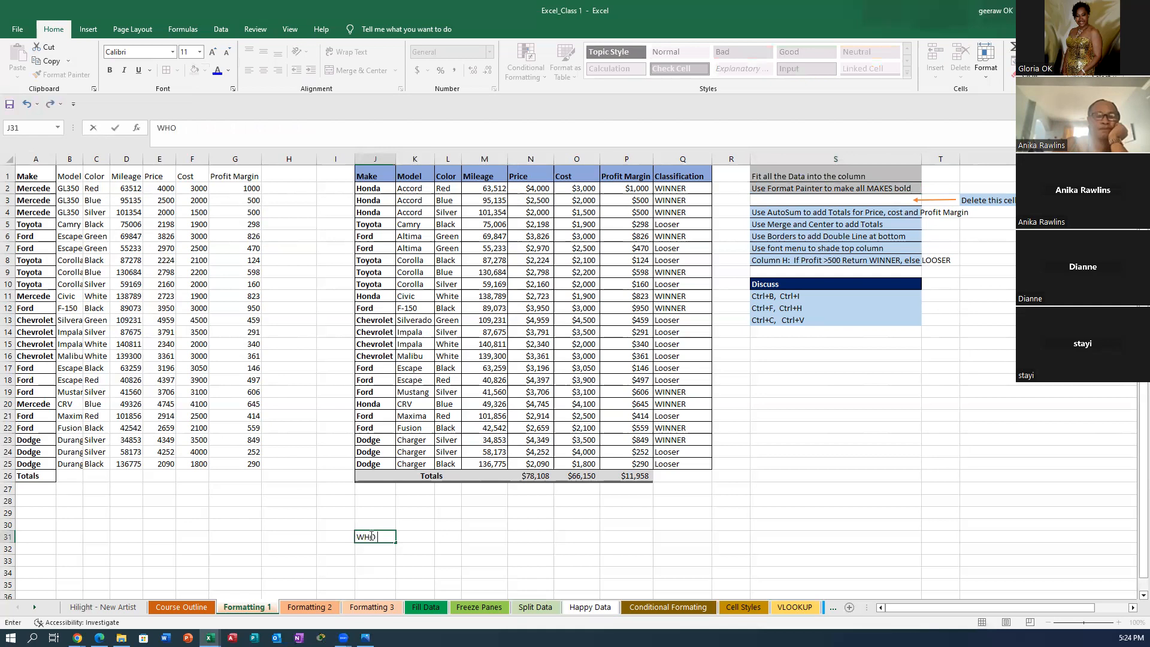
key(Return)
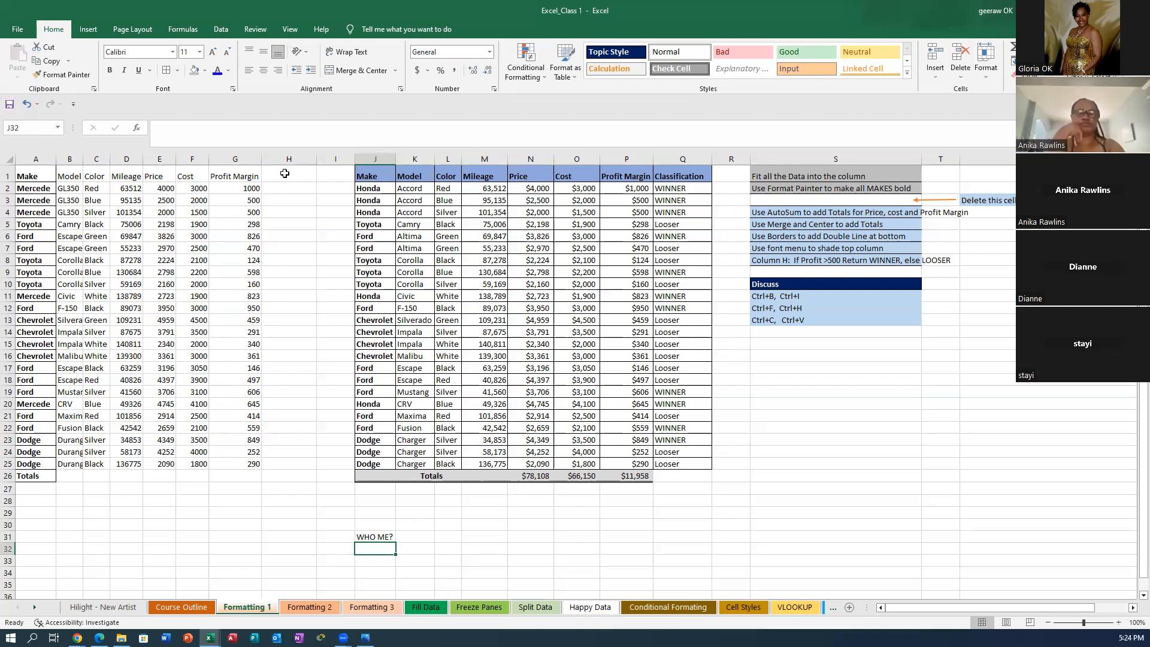
Total the Mileage values D2:D25 in cell D26 with AutoSum
click(538, 189)
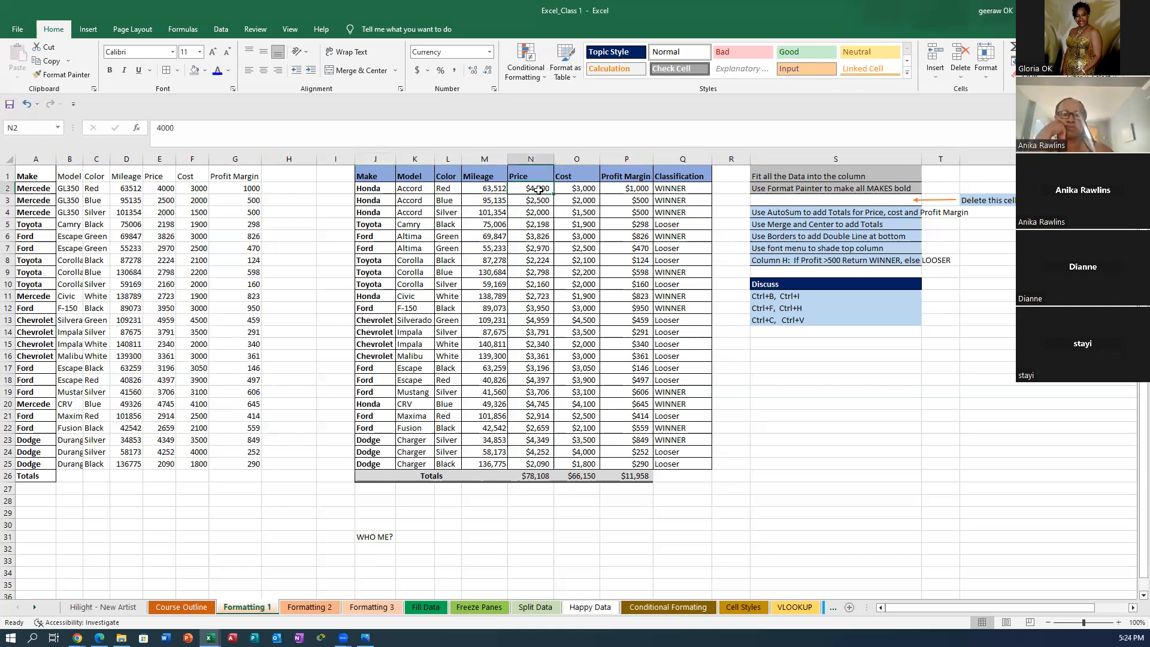
click(156, 188)
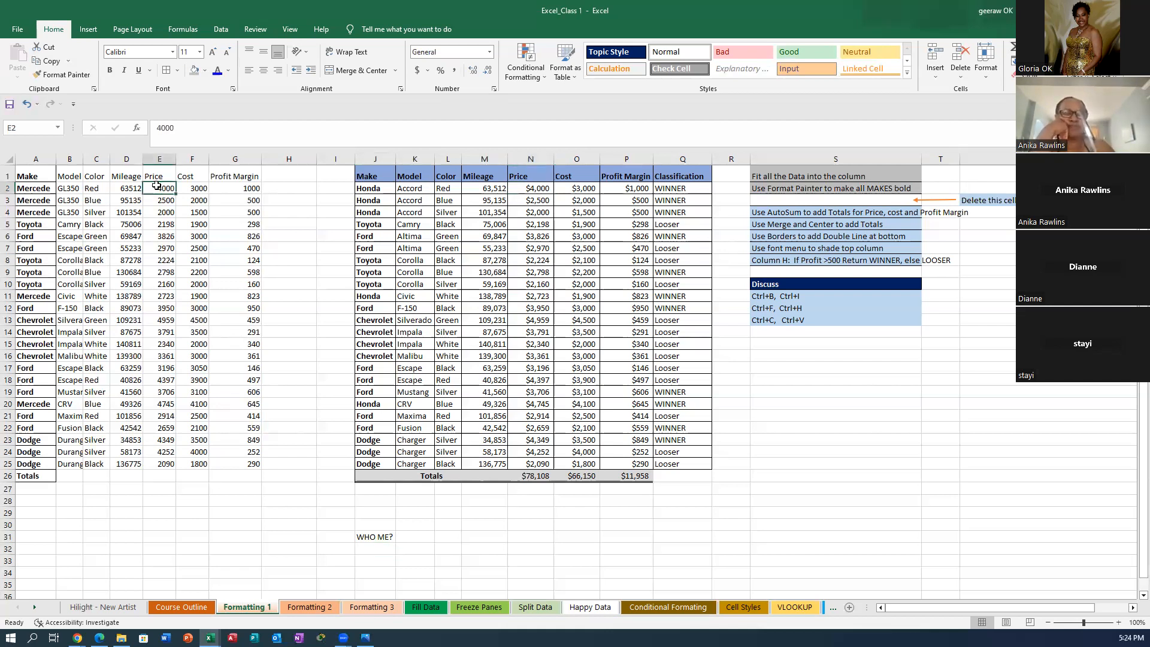
click(160, 477)
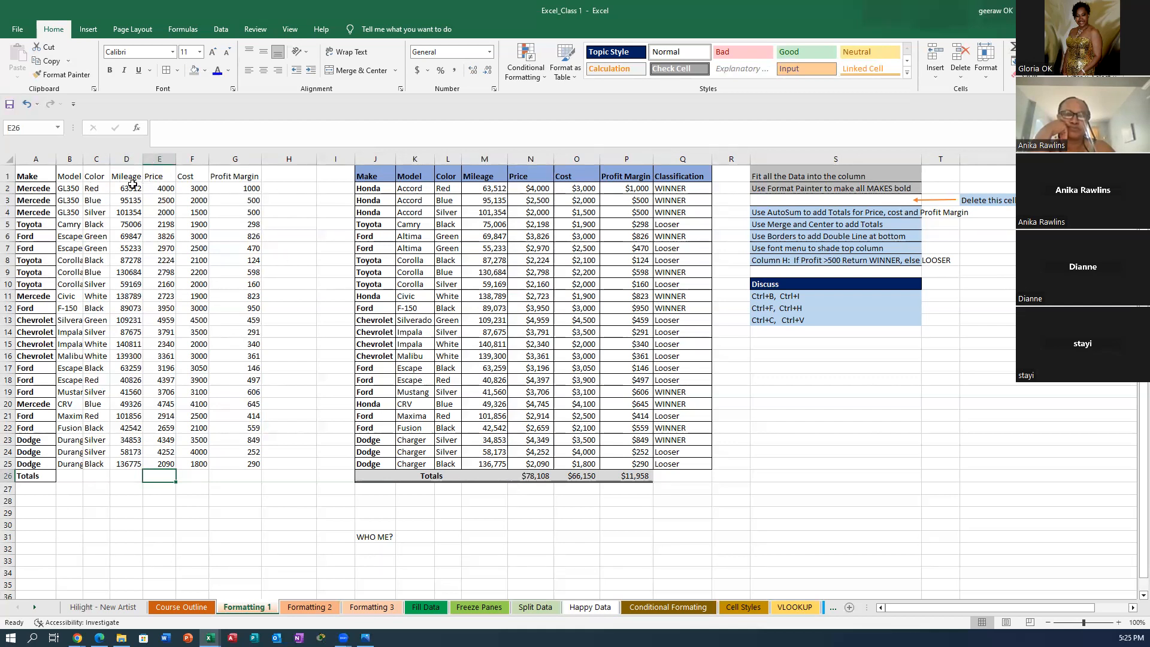
click(122, 476)
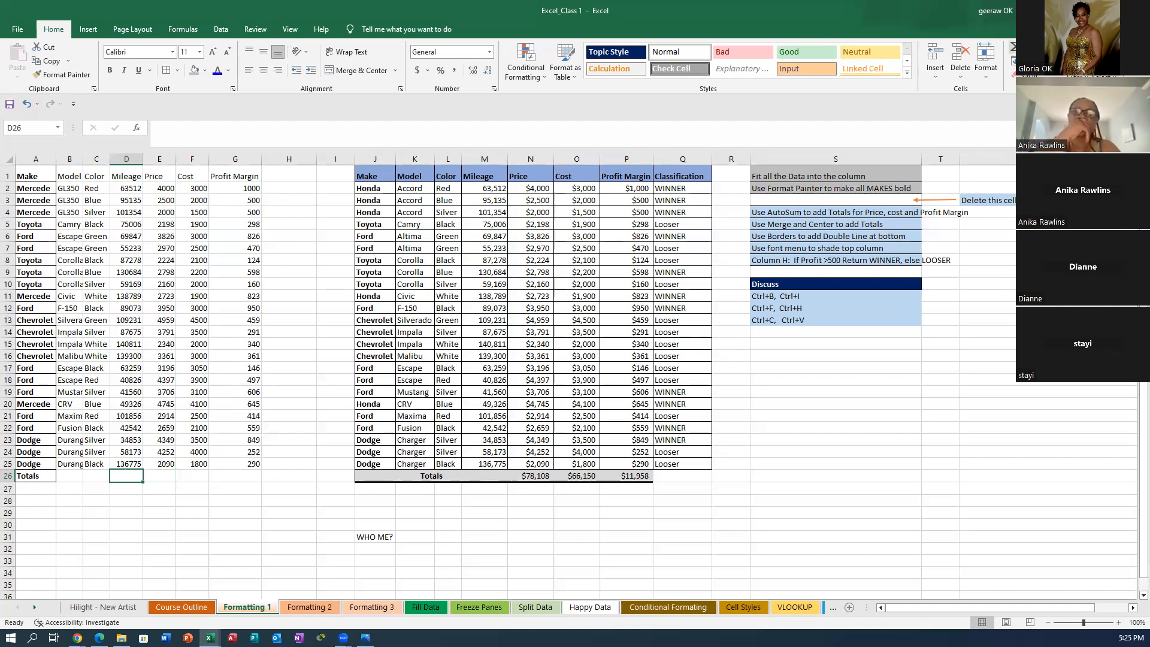
click(1012, 48)
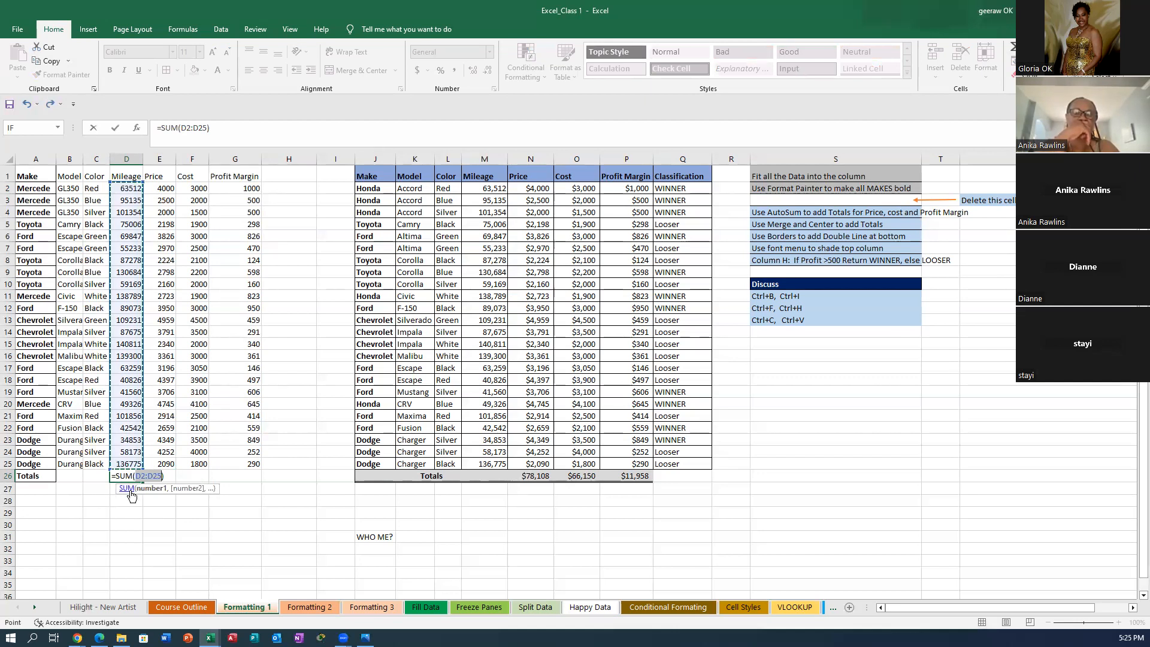
key(Return)
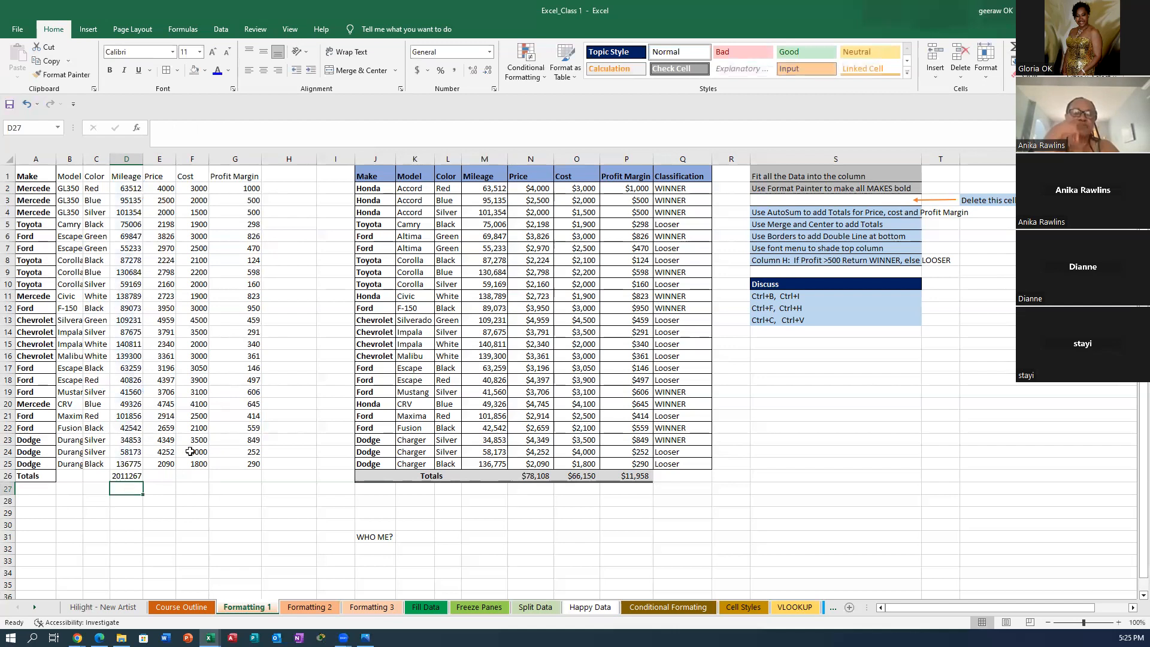
Move the Mileage total from D26 to F26 and undo the move
click(161, 475)
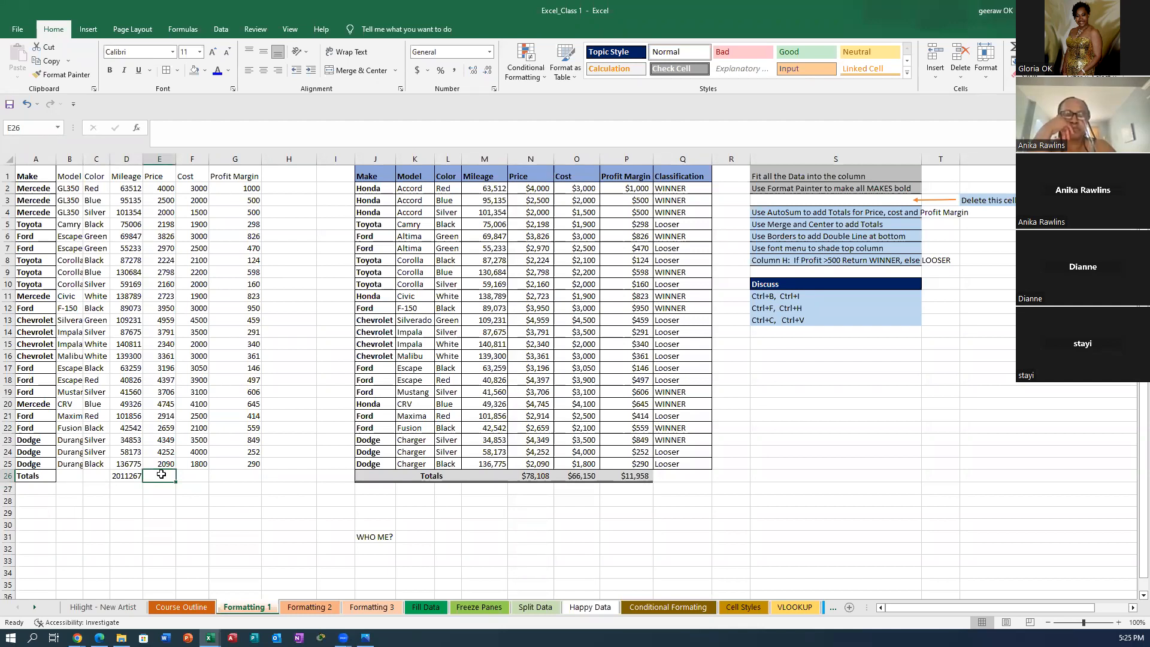
click(120, 476)
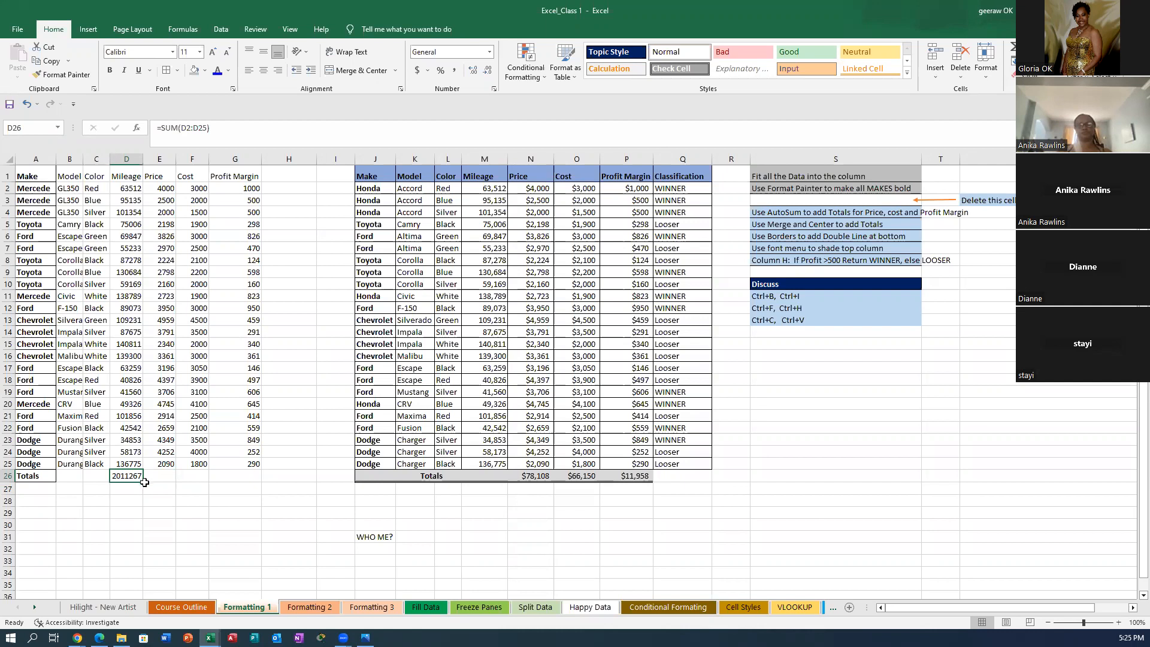
drag(143, 482, 206, 473)
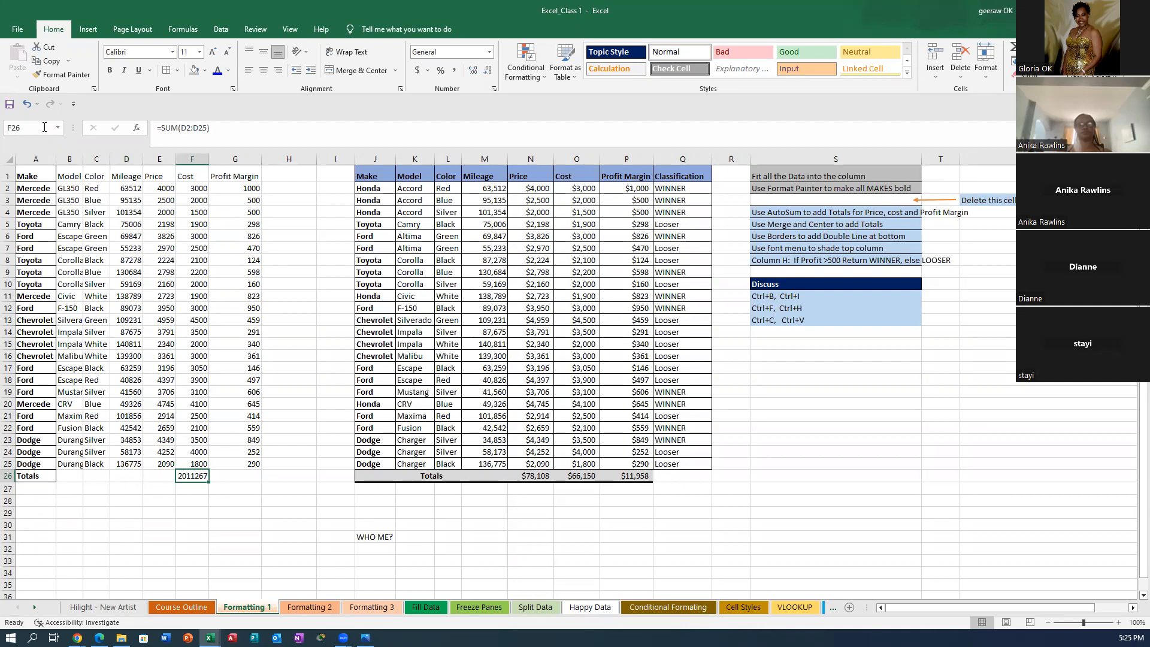
click(27, 105)
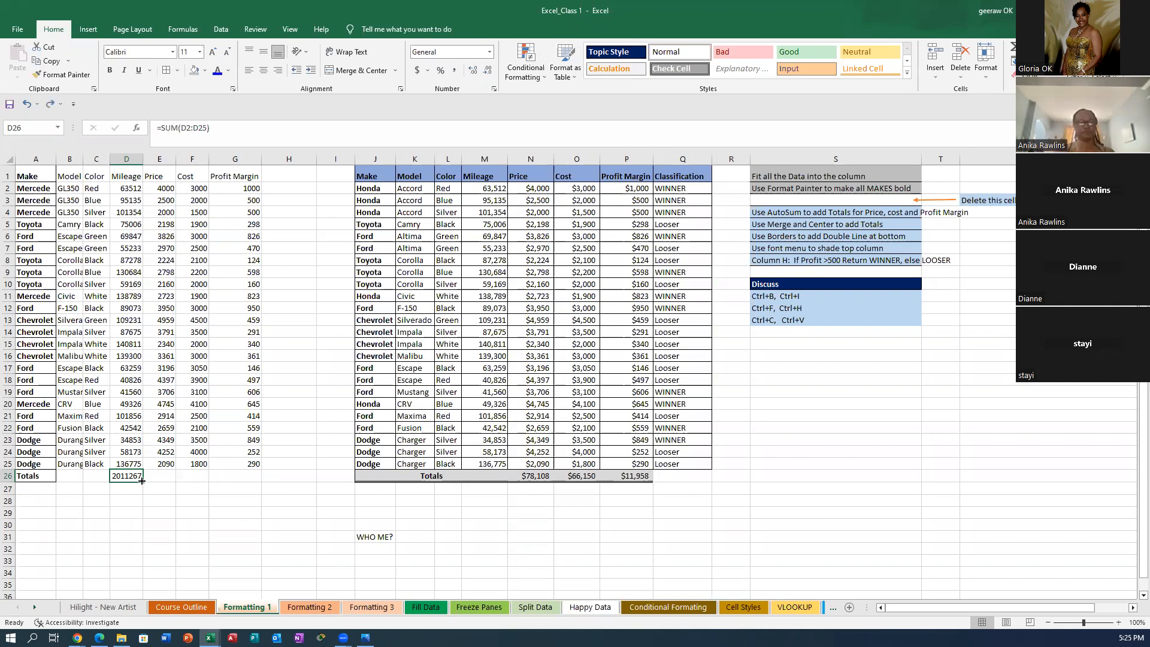
Fill the total formula in D26 across to E26 and F26, and undo the fill
mouse_move(142, 486)
mouse_down()
mouse_move(197, 477)
mouse_move(127, 477)
mouse_up()
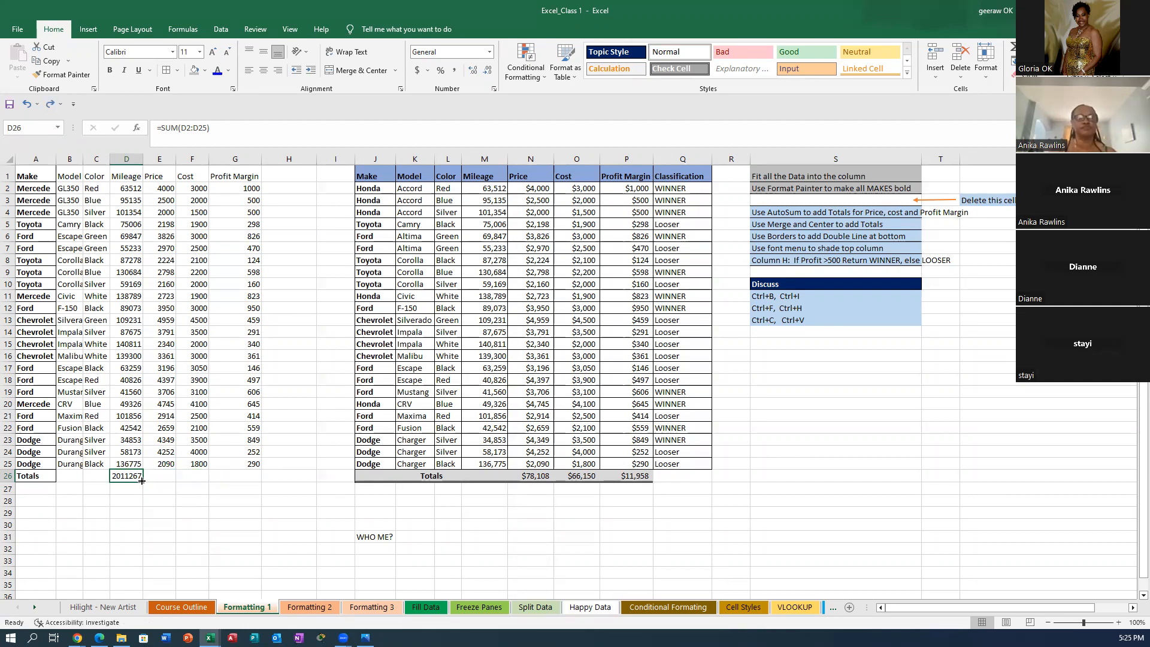
drag(142, 480, 203, 475)
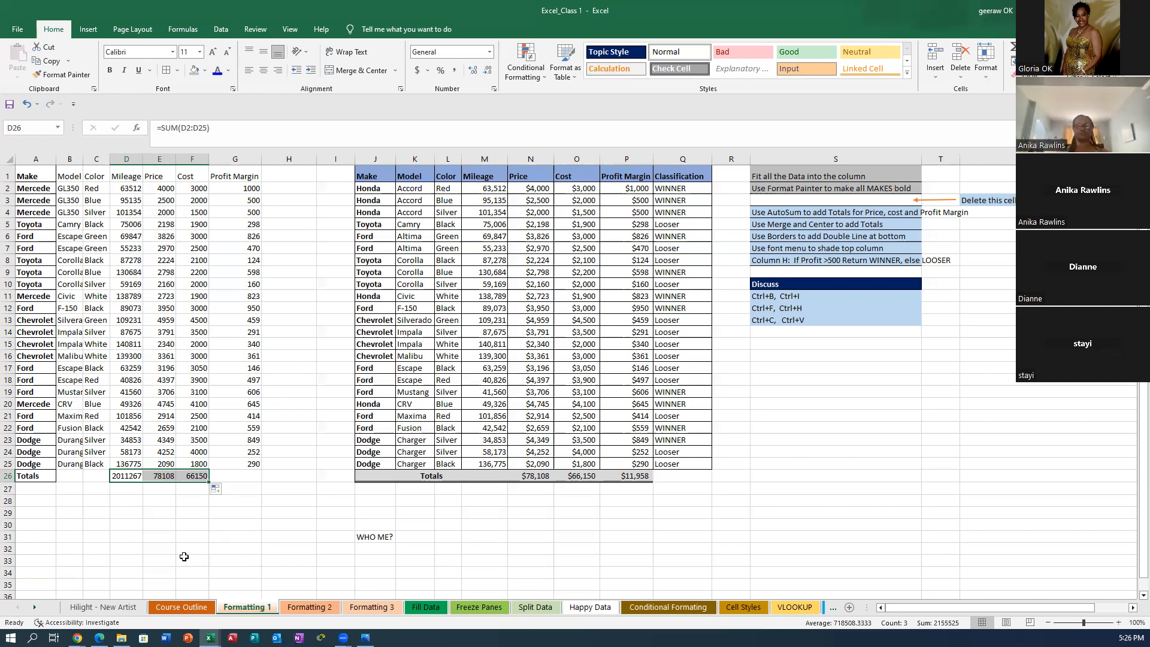
click(25, 105)
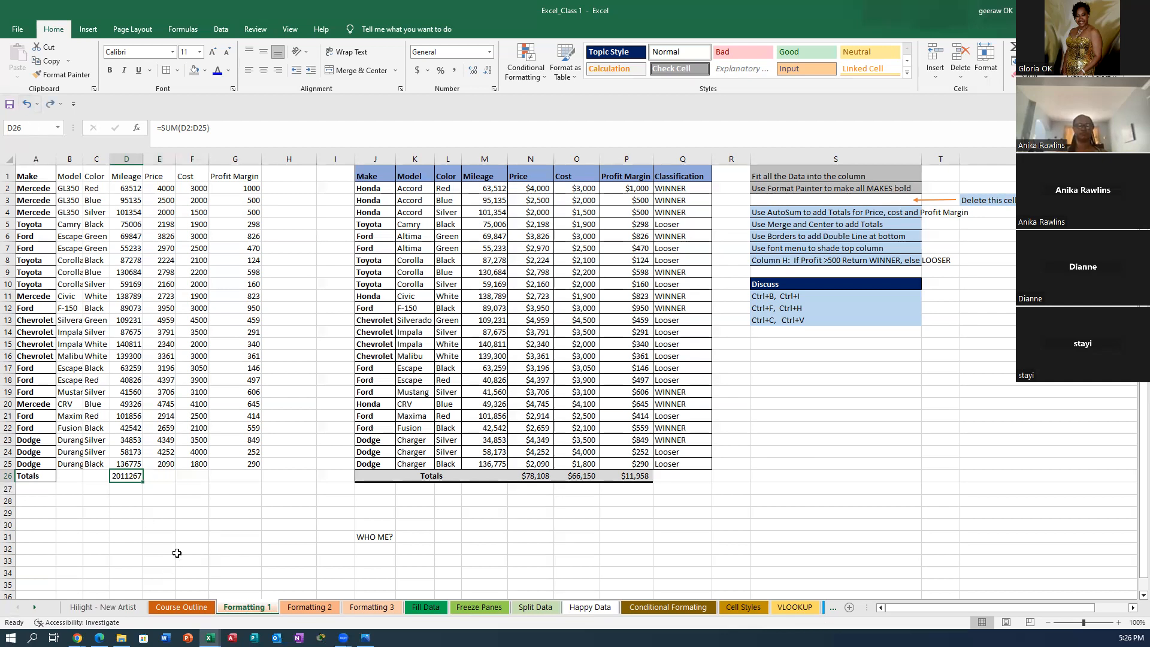
Copy the Mileage total formula from D26 and paste it into the Price and Cost total cells E26:F26
right_click(126, 478)
click(163, 230)
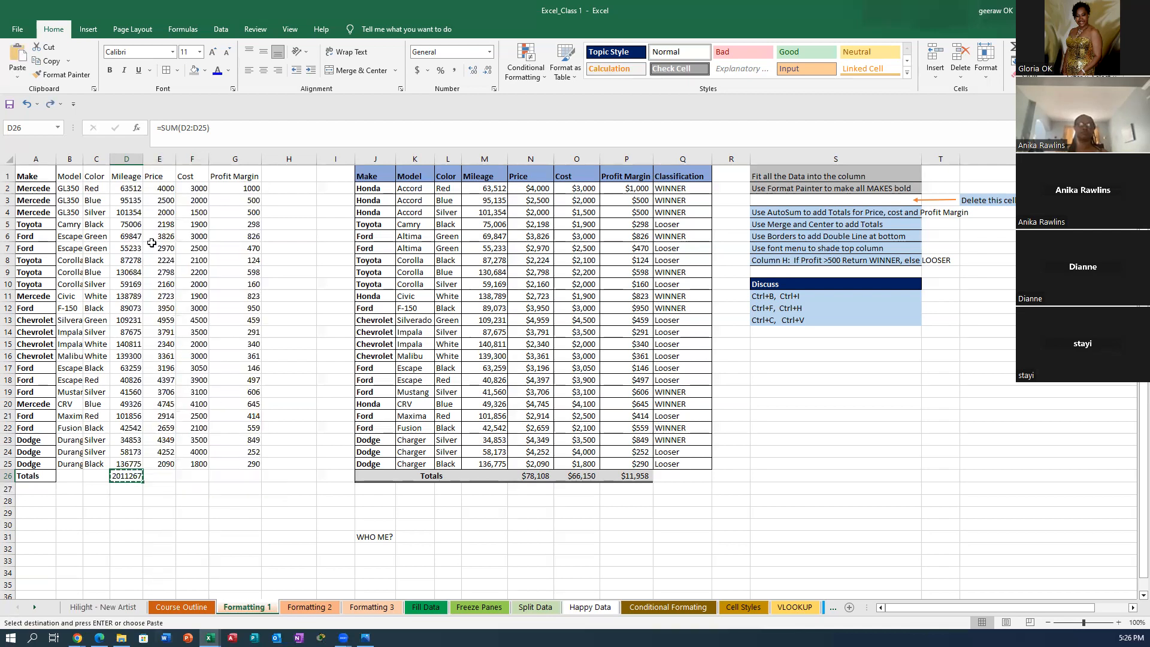
click(163, 475)
drag(163, 474, 189, 476)
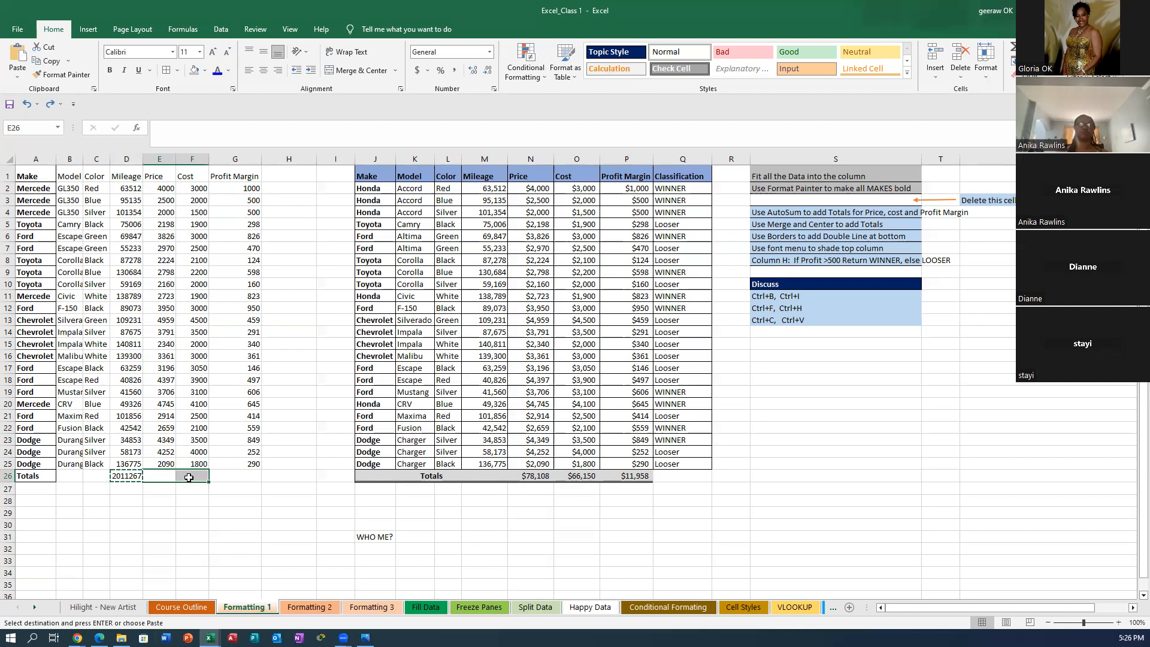
right_click(191, 477)
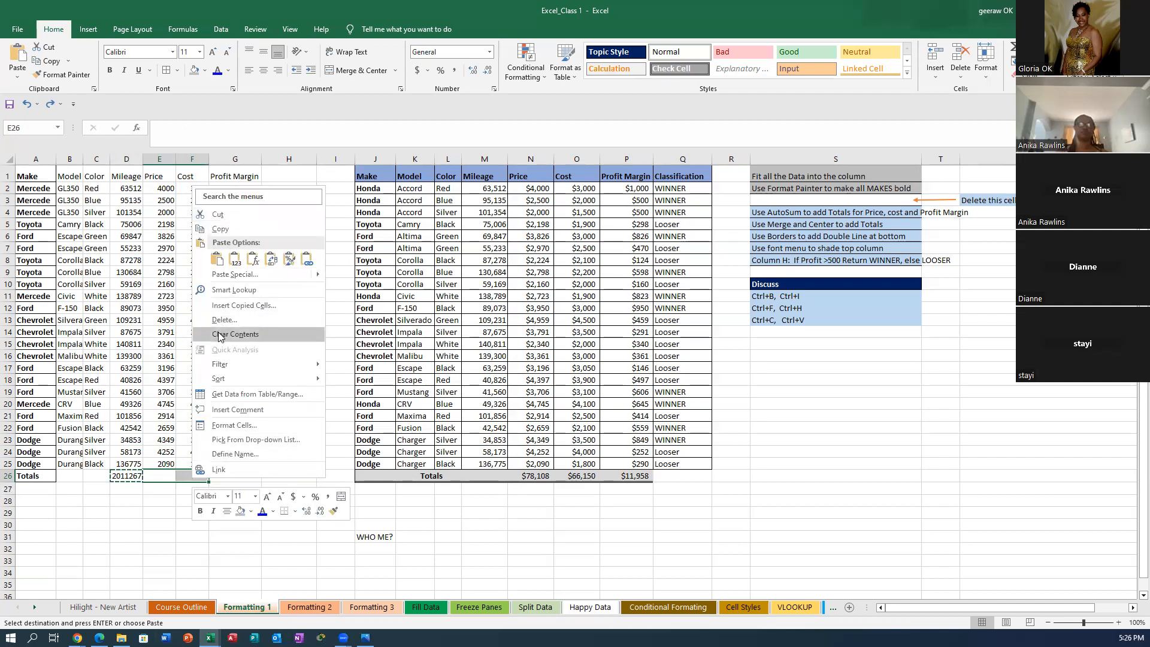
click(217, 259)
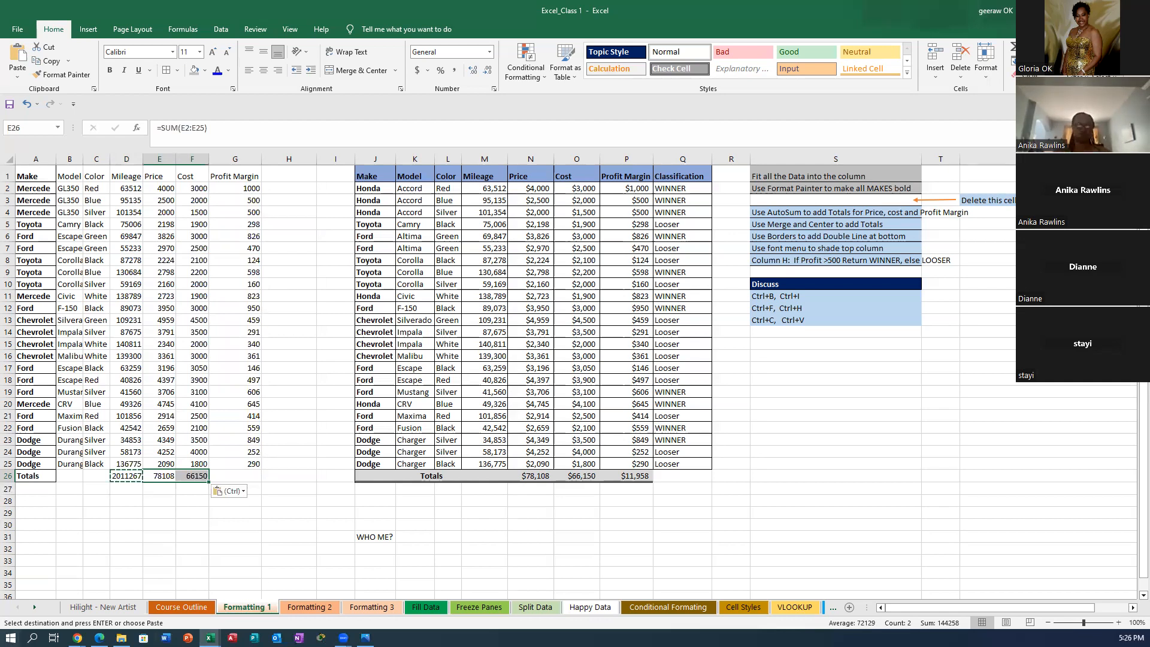
Enter the note "LOL NO" in cell S28 and delete the note "WHO ME?" from J31
click(766, 498)
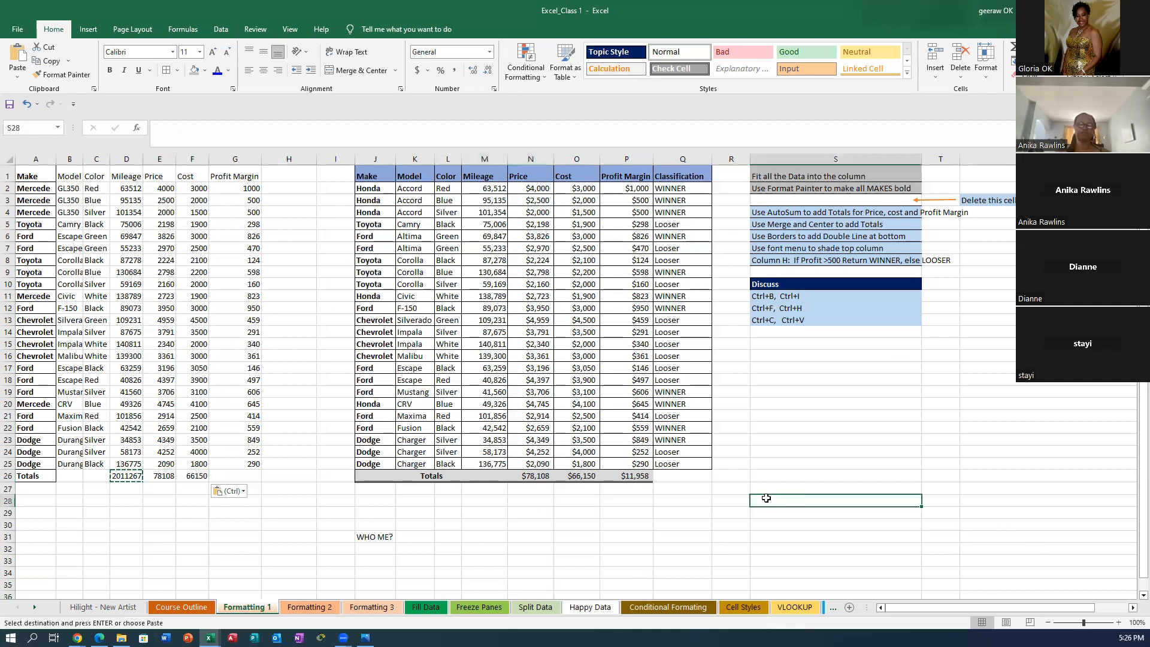
key(shift+Up)
key(shift+Up)
key(shift+Up)
click(783, 498)
text(LOL NO)
click(362, 537)
key(Delete)
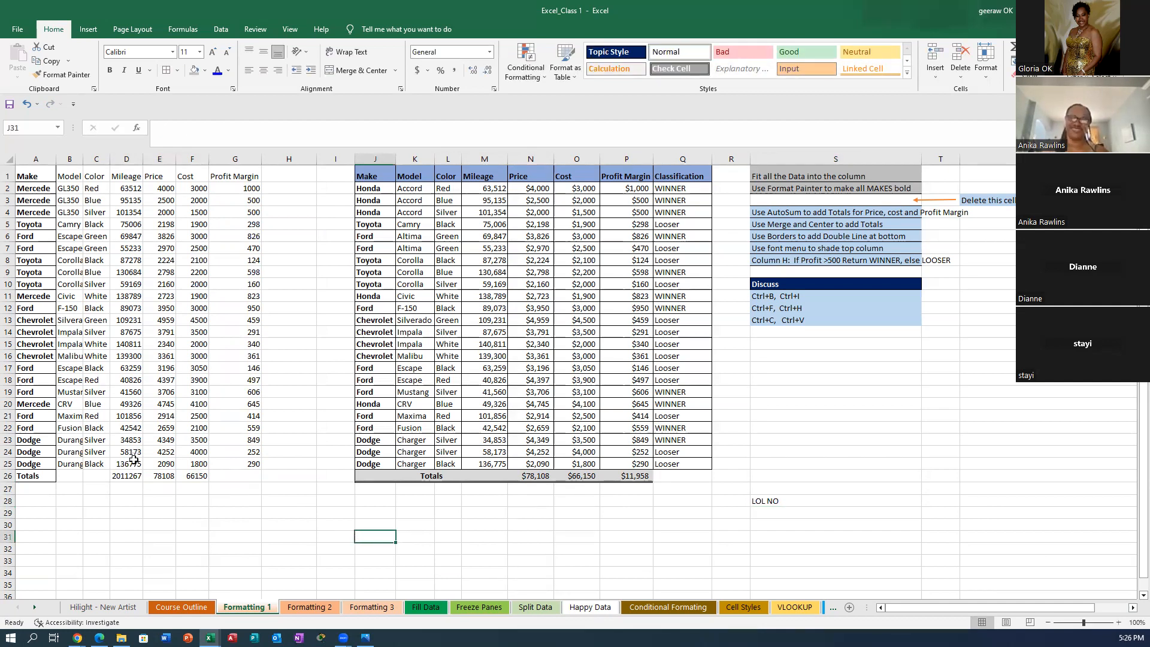
Copy the formatting of the formatted table's Totals row J26:Q26 onto C26:G26 with Format Painter
drag(789, 497, 1141, 427)
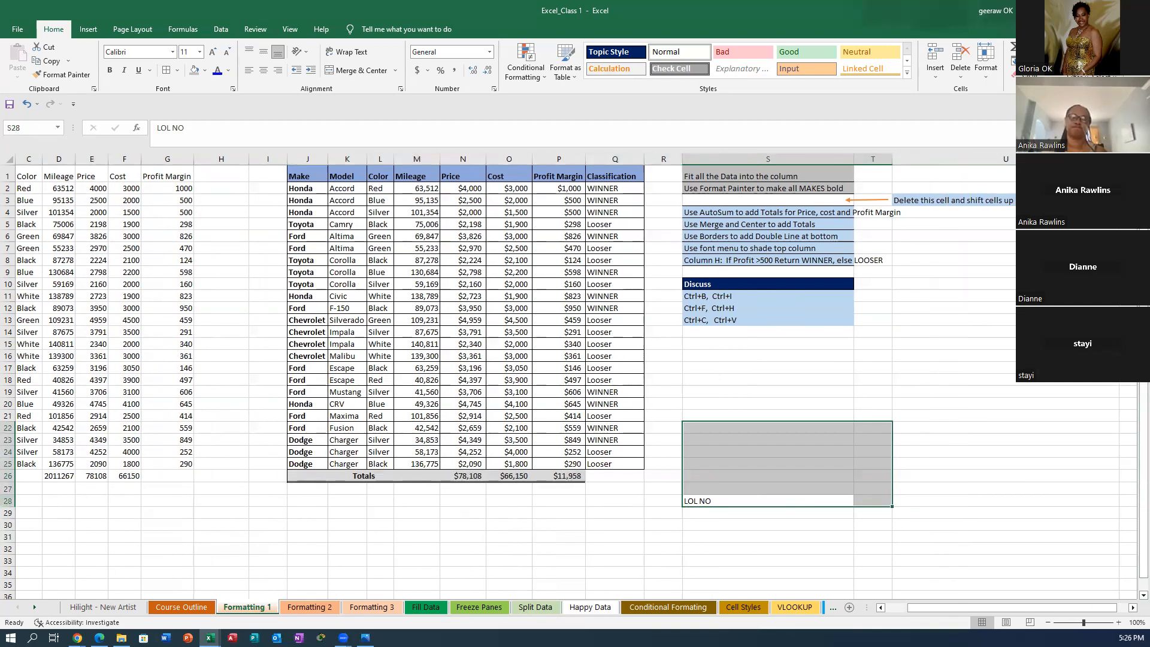
click(345, 524)
drag(303, 477, 632, 475)
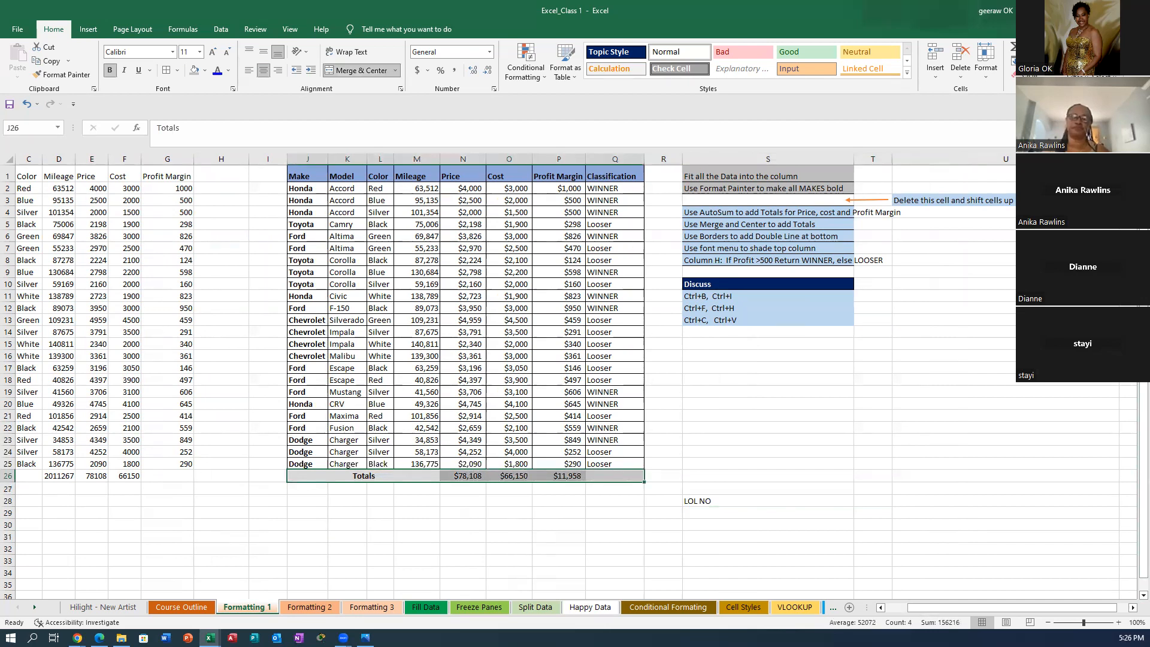
click(66, 75)
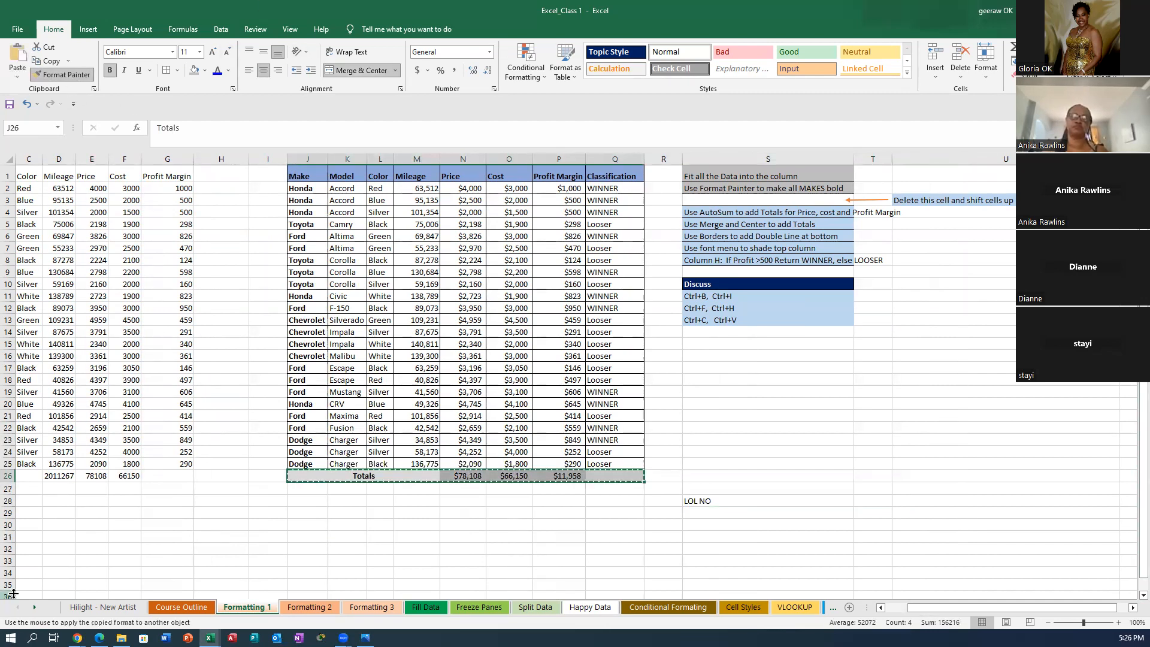
click(26, 475)
drag(26, 475, 168, 475)
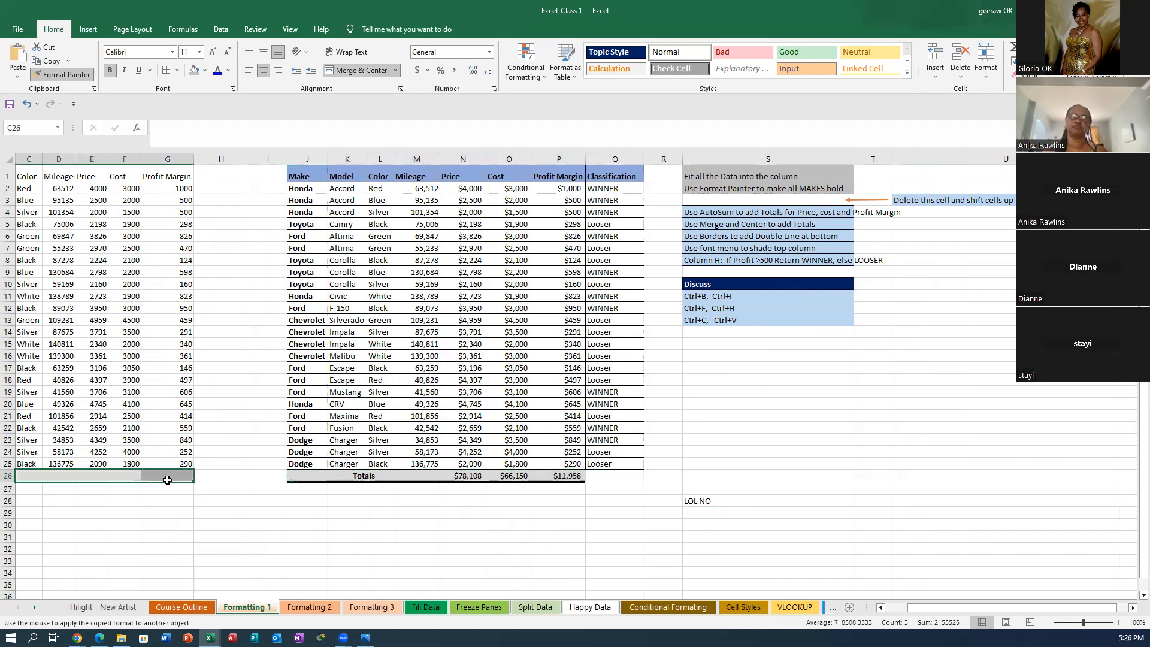
click(881, 607)
click(881, 607)
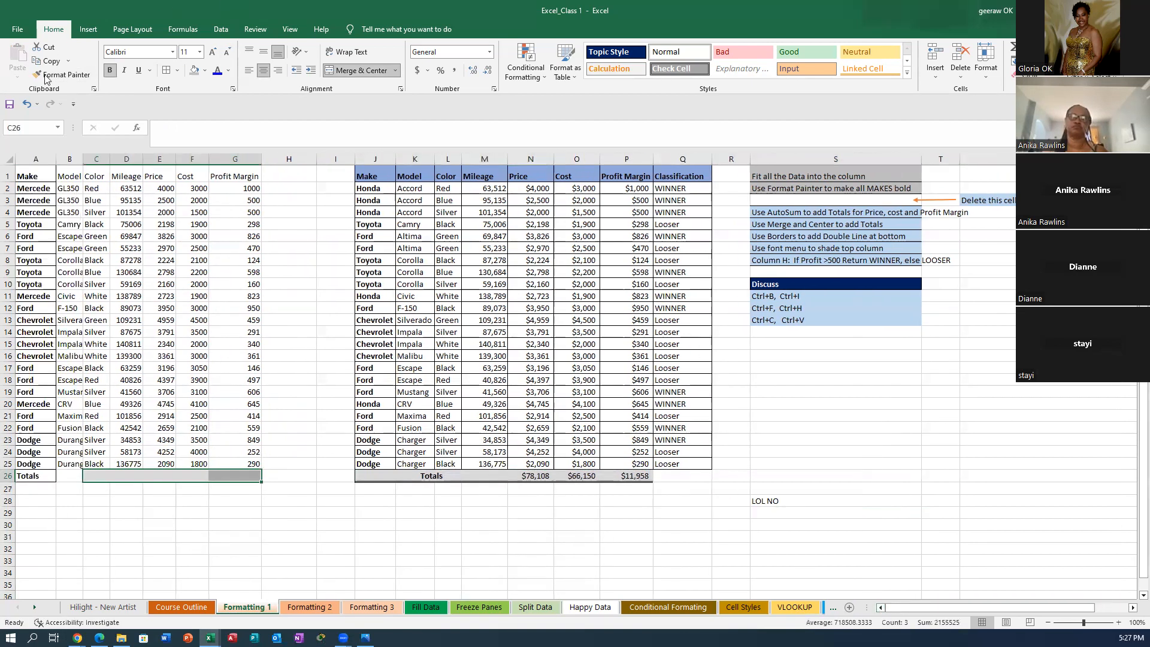
Undo the last Format Painter change on C26:G26 and cancel the copy selection around the formatted table's Totals row
click(26, 104)
click(446, 560)
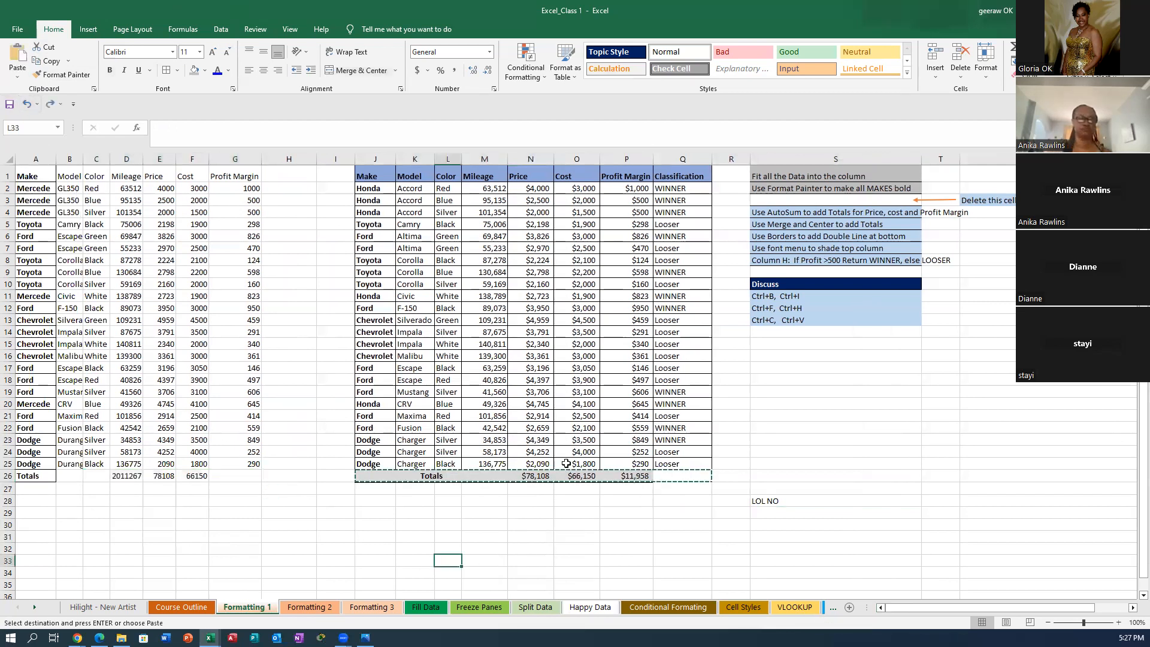
drag(527, 477, 663, 477)
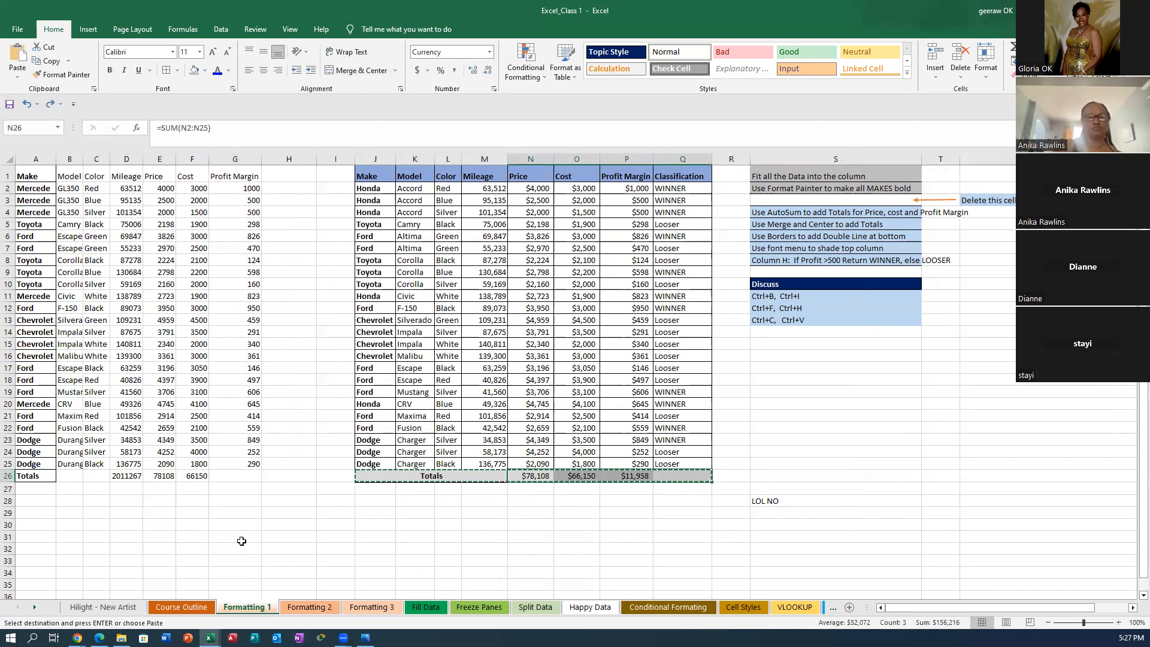
click(236, 524)
key(Escape)
Copy the formatting of totals N26:P26 onto D26:G26 with Format Painter and widen columns D to F to fit their contents
drag(533, 475, 628, 476)
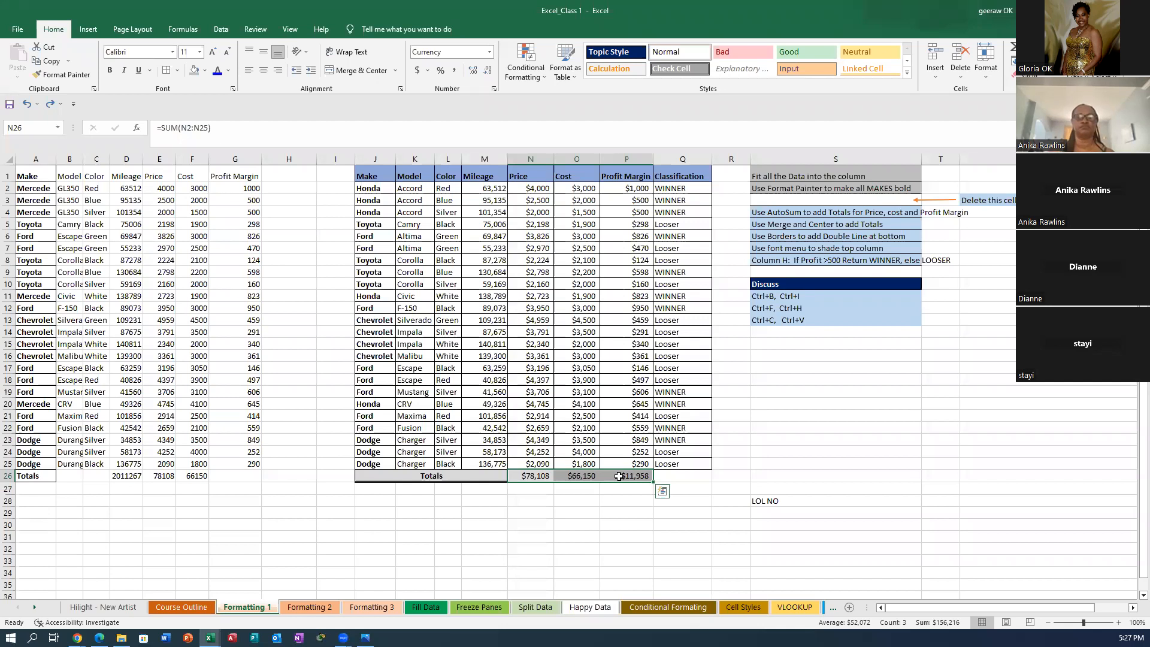
click(78, 76)
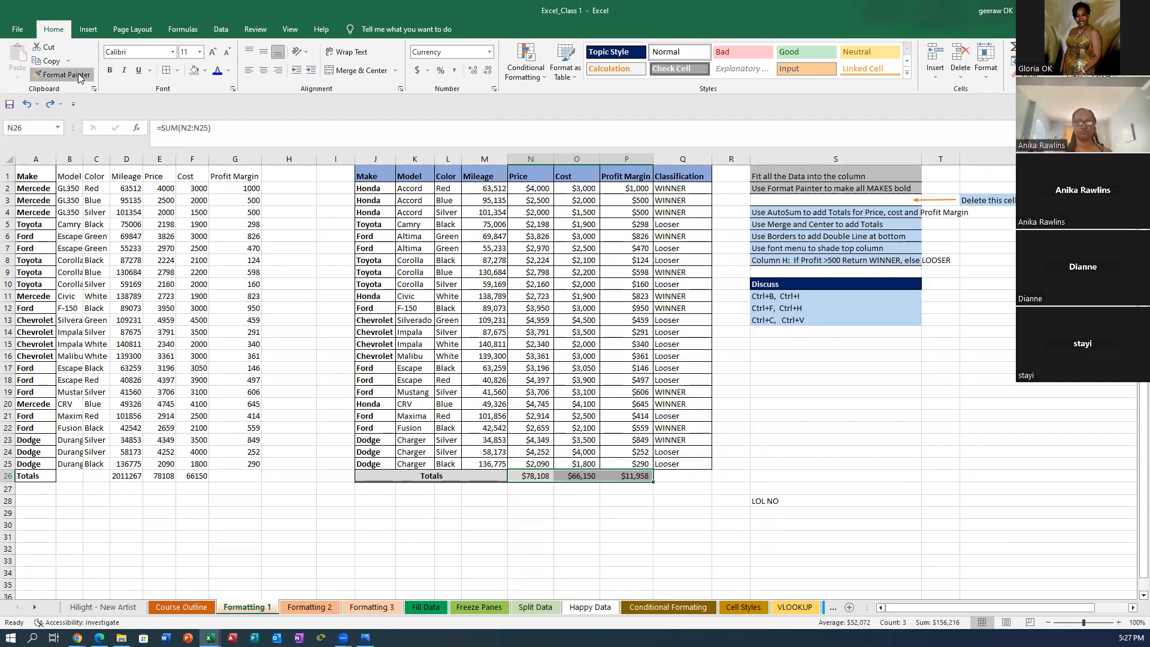
drag(122, 475, 211, 475)
click(220, 534)
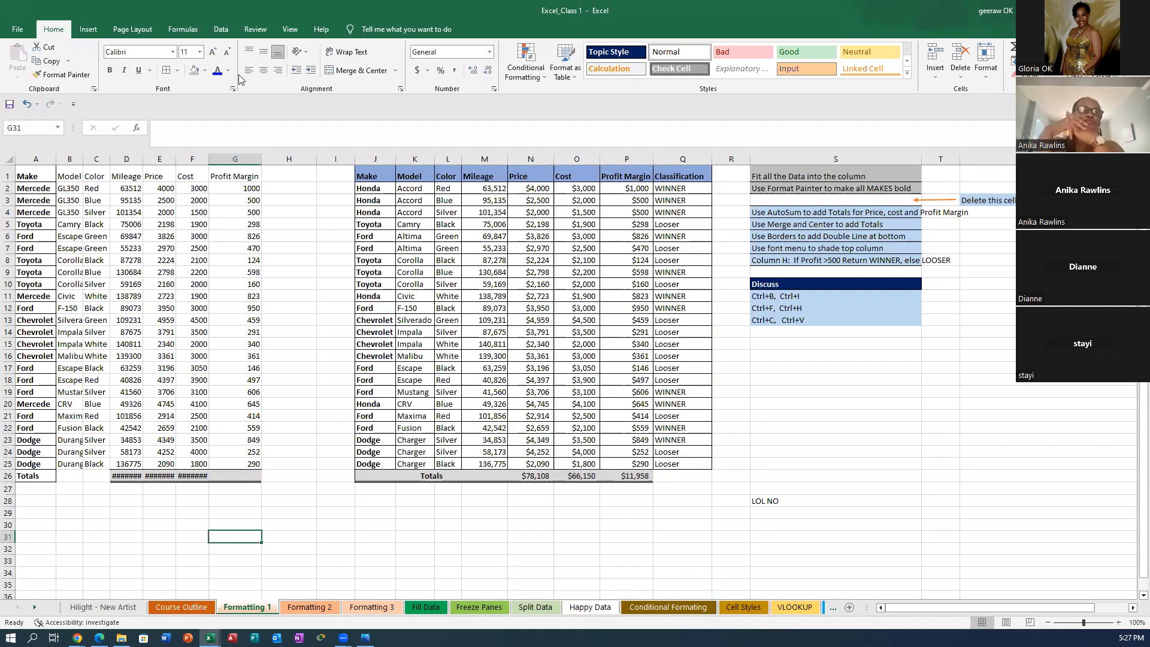
drag(127, 158, 155, 159)
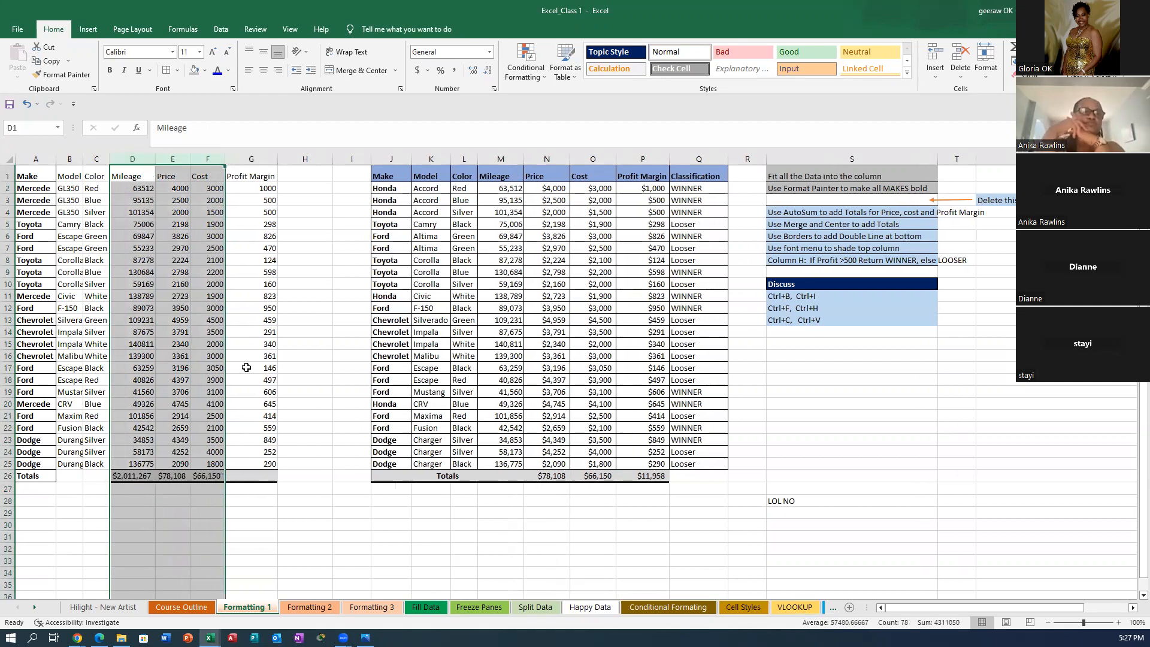
click(312, 538)
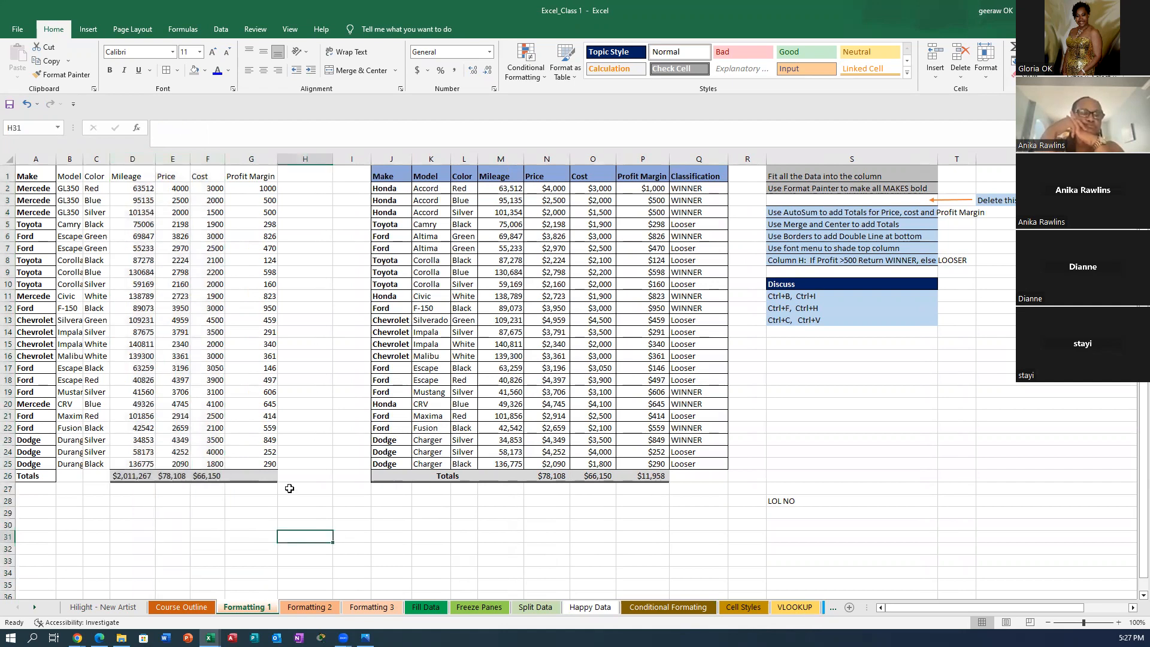
Copy the merged, centered Totals label formatting from J26:M26 onto A26:C26 with Format Painter
click(427, 476)
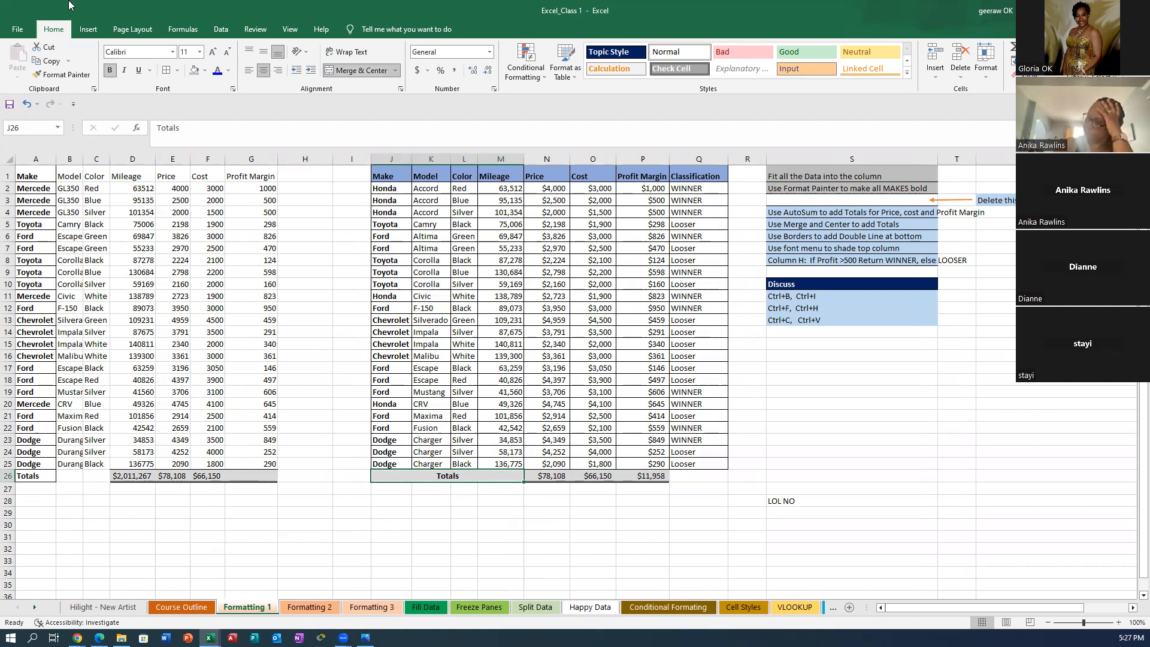
click(63, 75)
drag(27, 476, 96, 476)
click(207, 525)
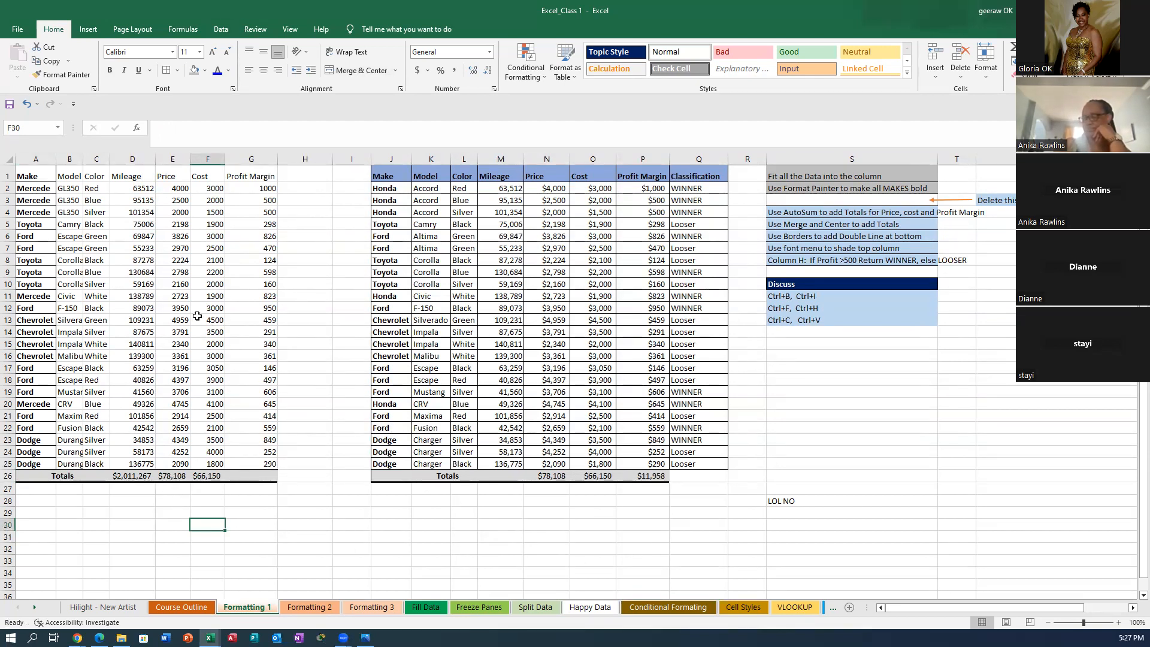
Apply the dollar accounting number format to the Price values in E2:E25
drag(181, 188, 181, 460)
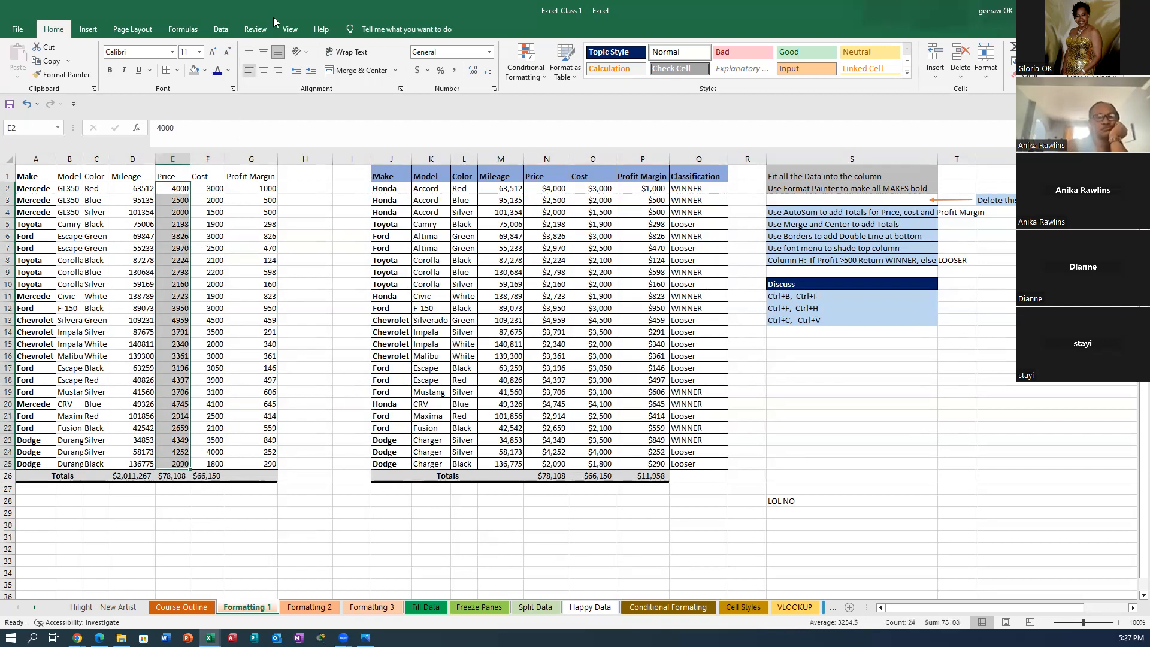
click(417, 72)
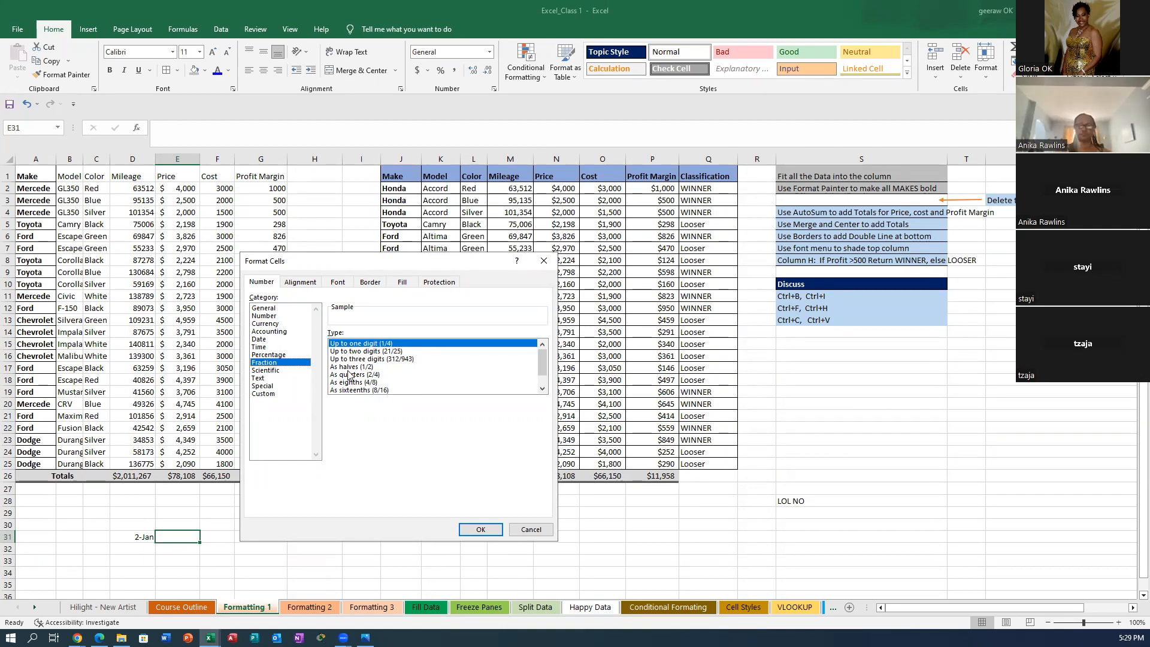
Apply the Fraction format, up to one digit, to cell E31 and enter 1/2 in it
click(481, 530)
text(1/2)
key(Return)
key(Return)
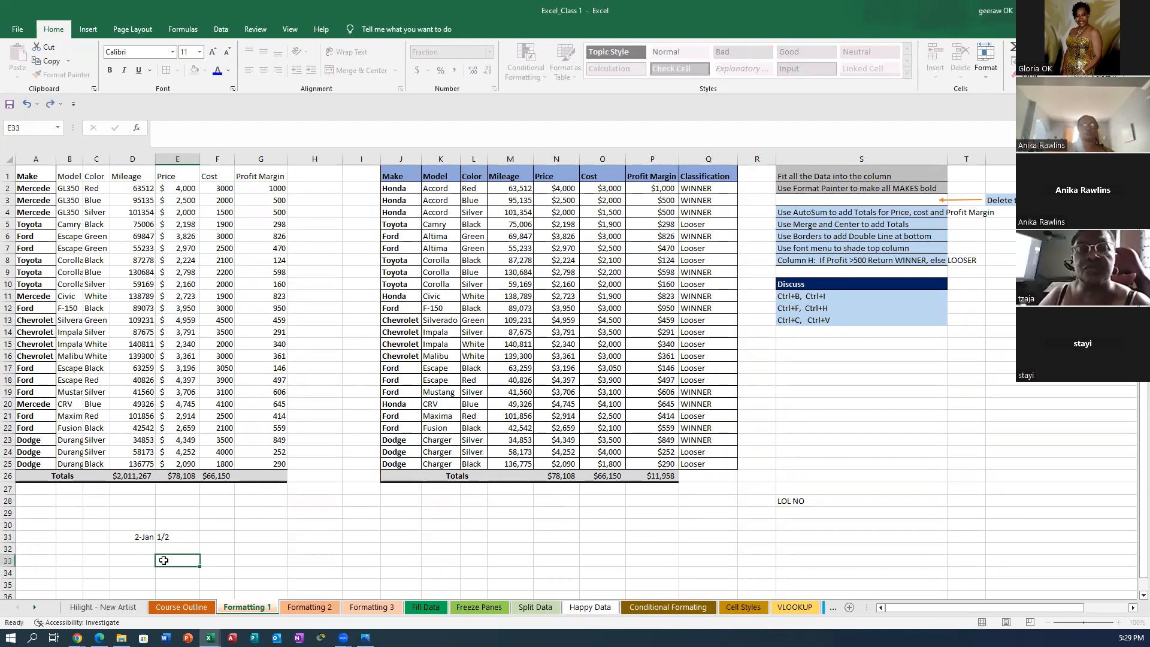
click(189, 537)
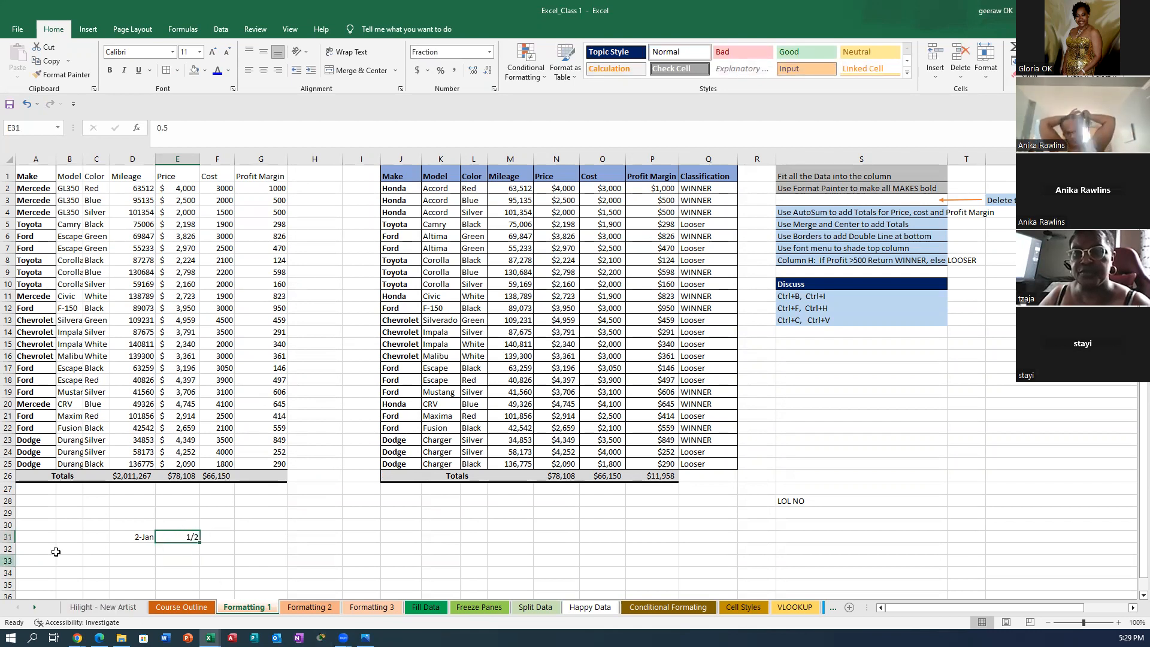
Enter 1/2 in the General-formatted cell A31
click(36, 537)
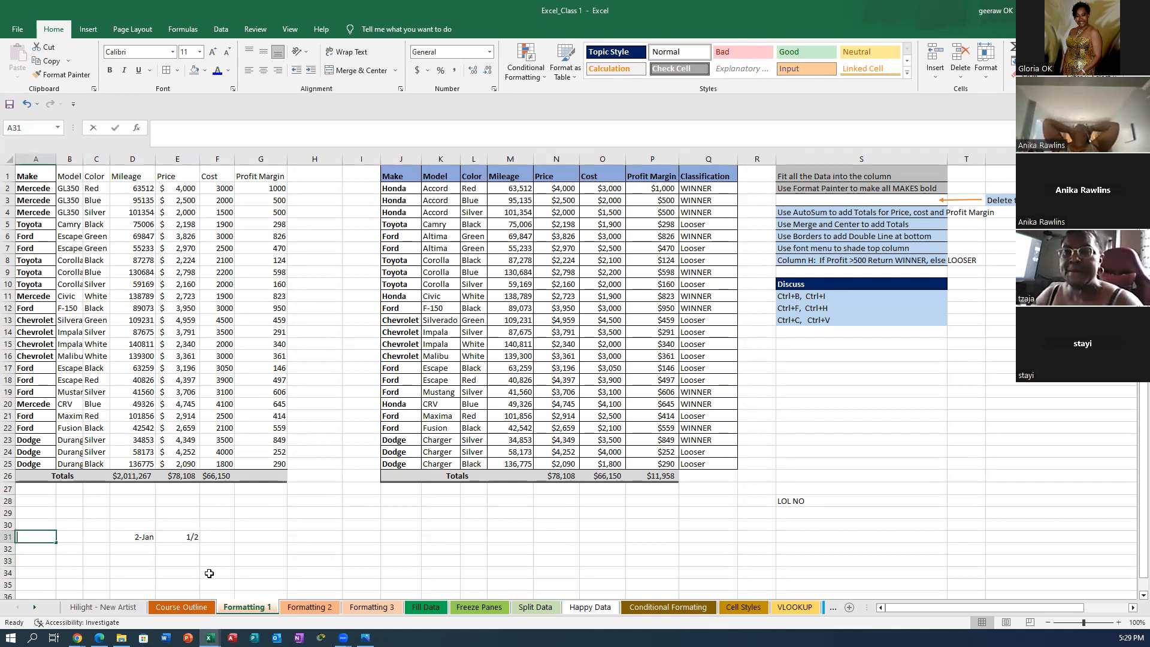
text(1/2)
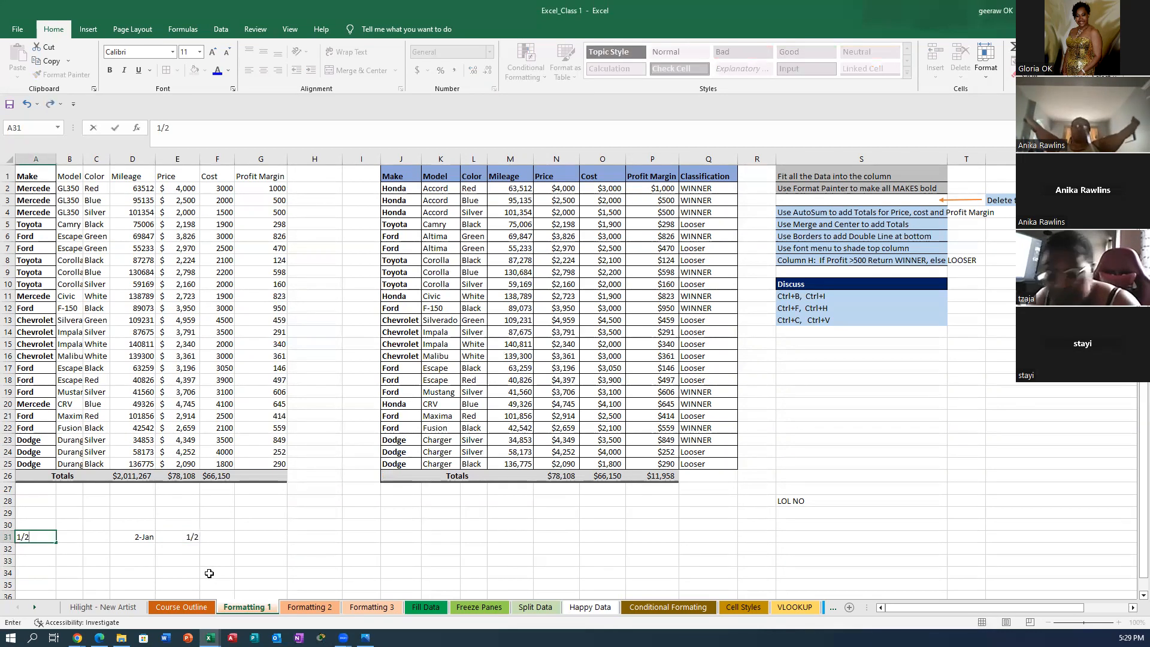
key(Return)
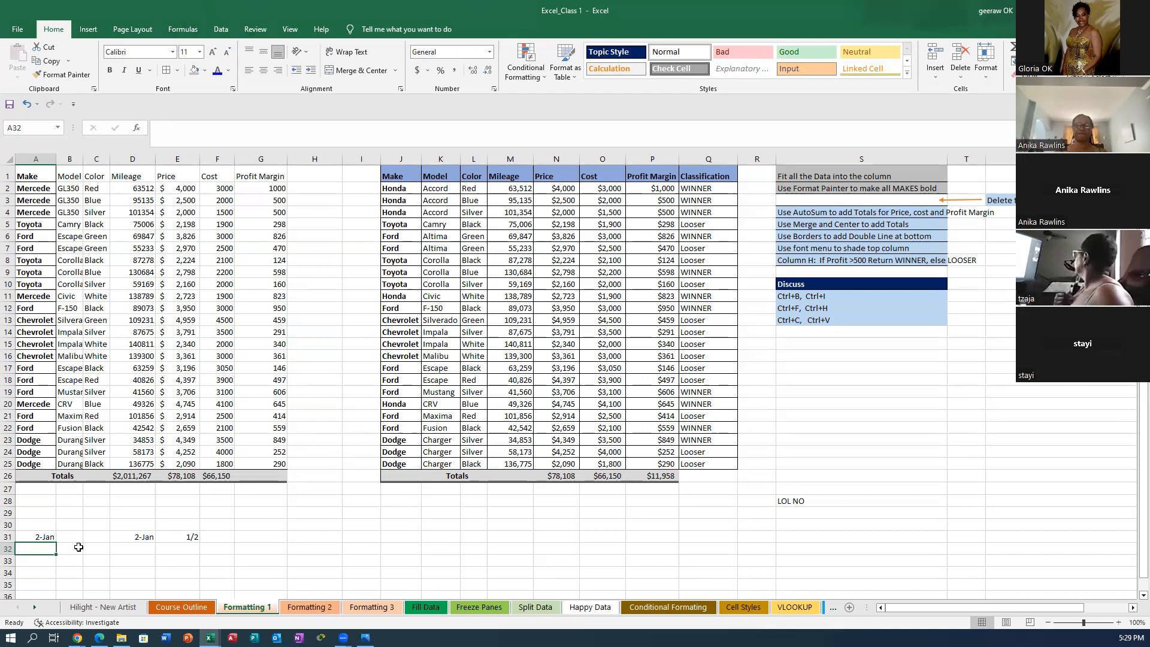
Compare the entries in E31, D31 and A31, and enter 1/2 in the unformatted cell A30
click(193, 538)
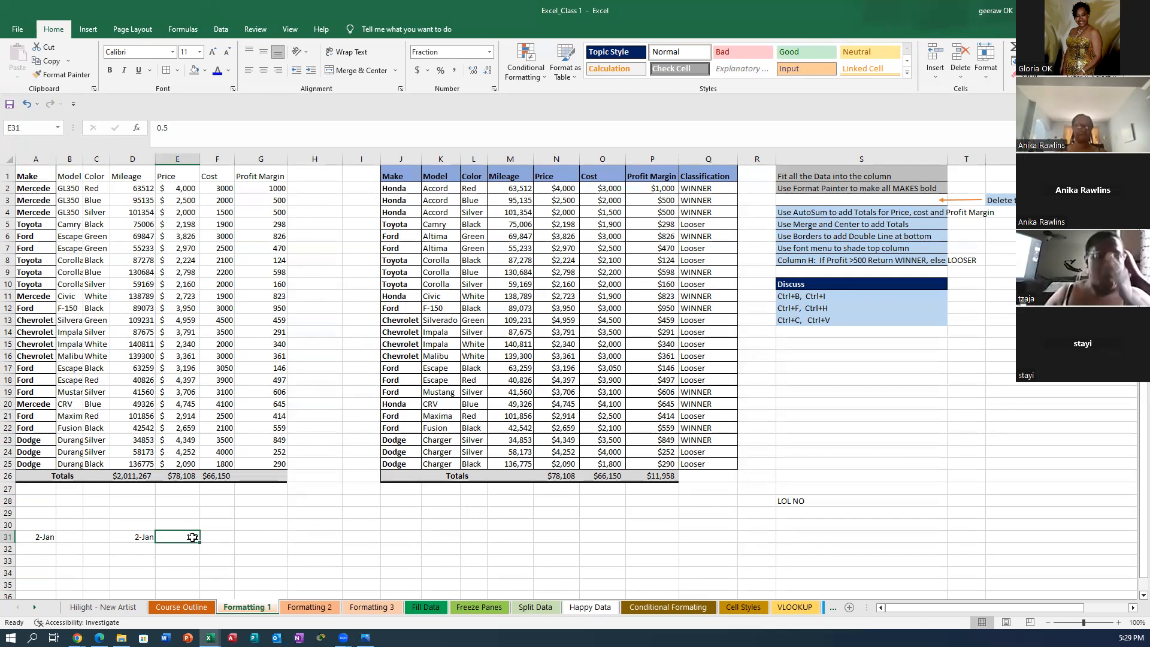
click(132, 537)
click(45, 536)
click(34, 522)
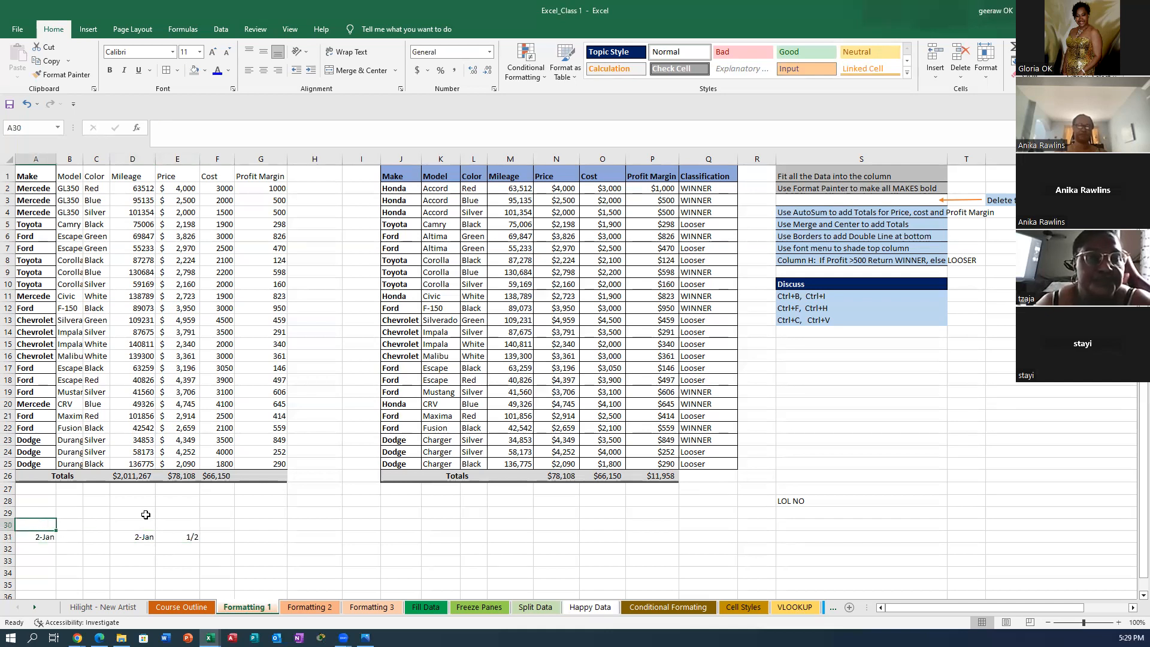
text(1)
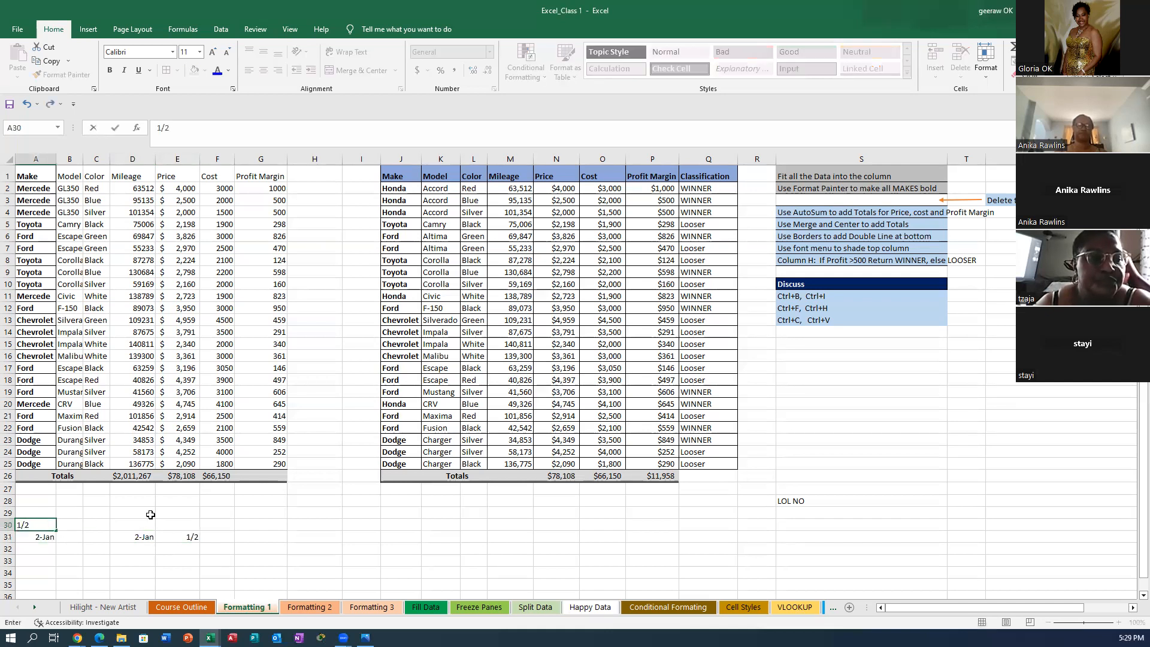
text(/2)
key(Return)
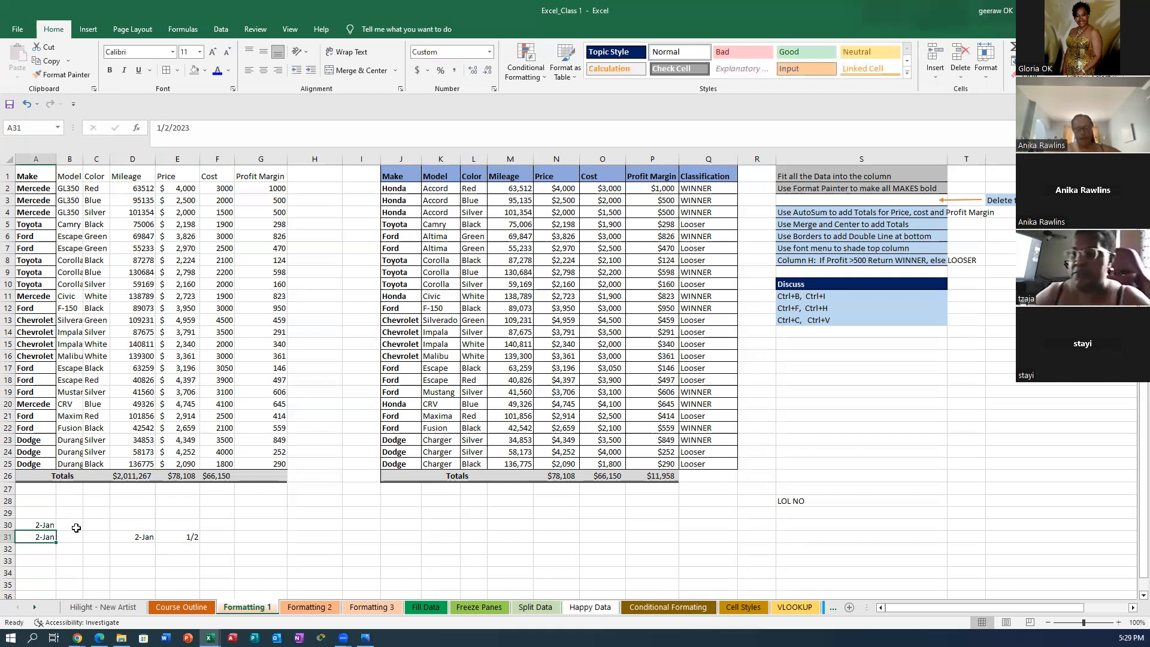
Format cell D30 as a Fraction of up to one digit and enter 1/2 in it
click(136, 525)
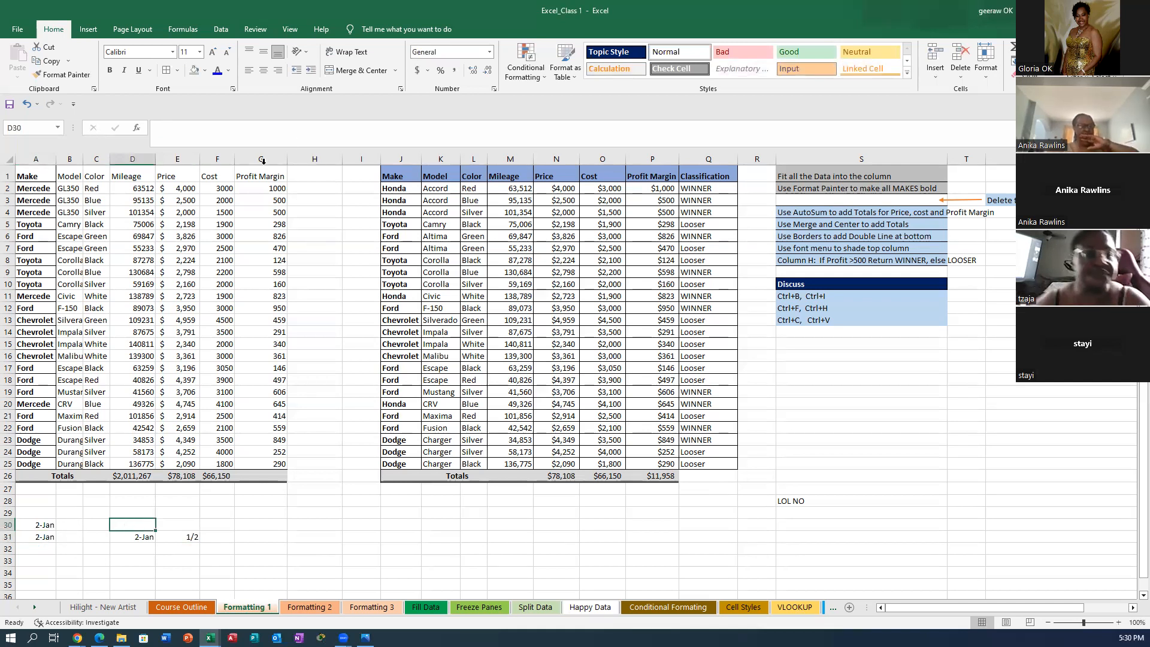
click(495, 89)
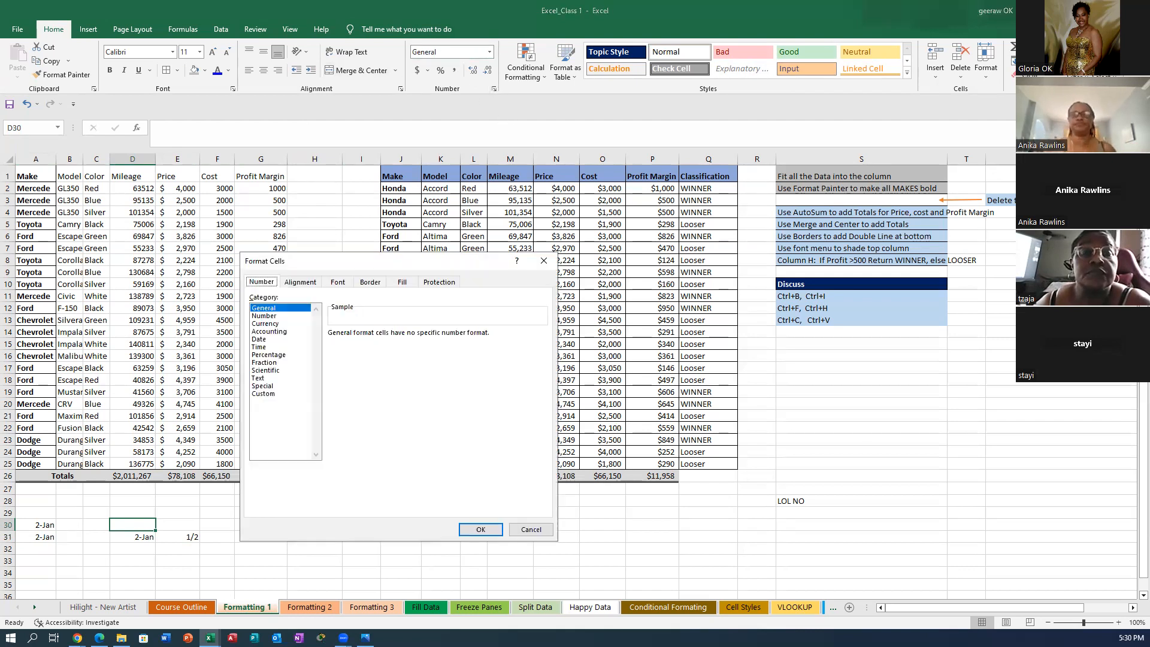
click(264, 362)
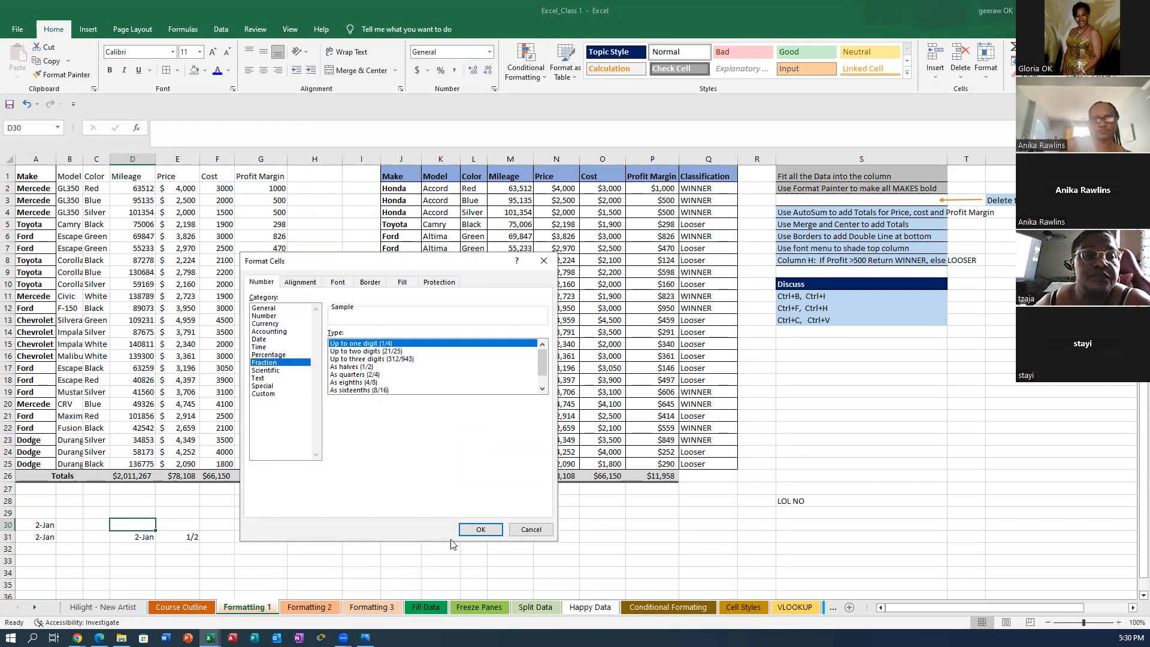
click(481, 530)
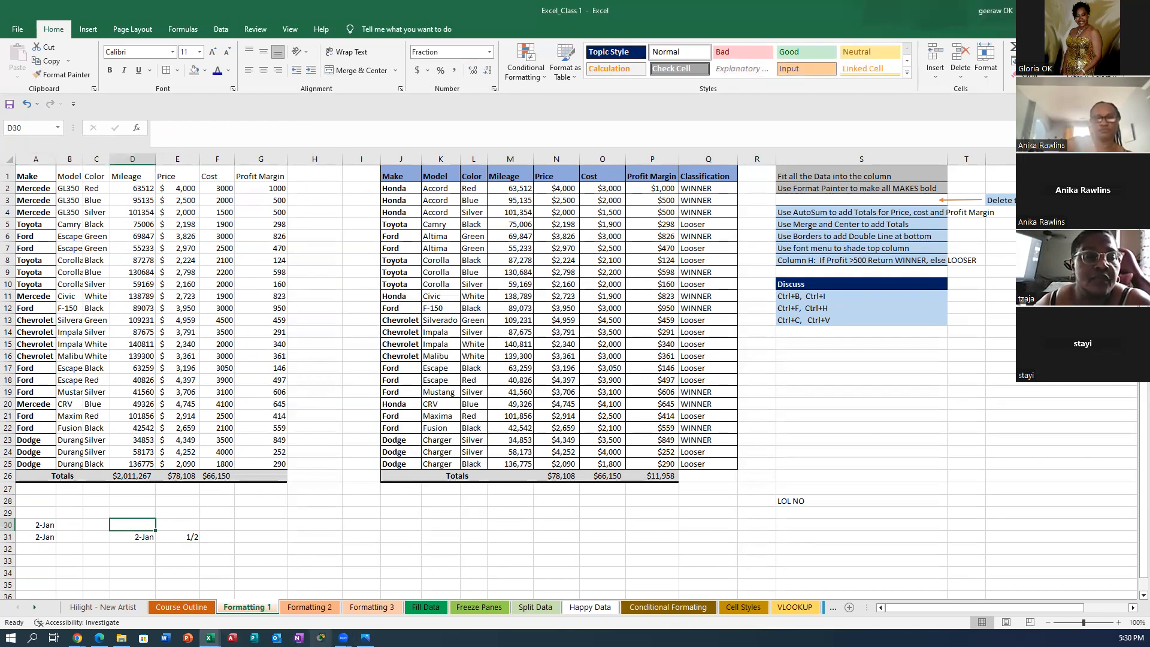
text(1/2)
key(Return)
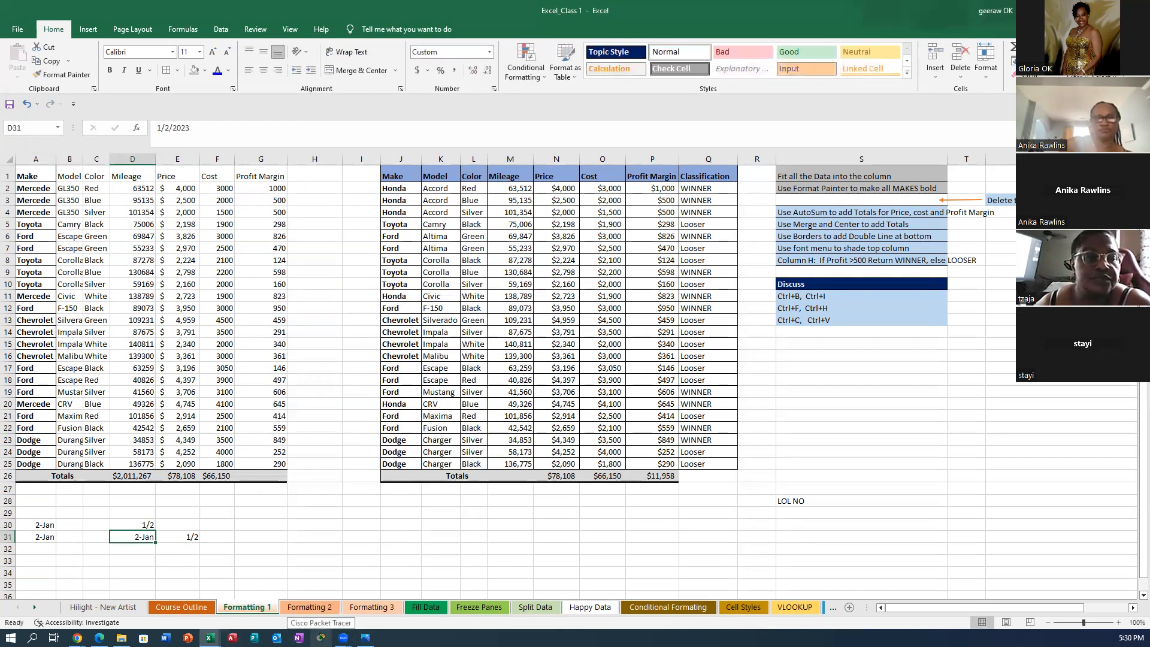
Format cell E30 as Percentage with 2 decimal places and enter 0.5 in it
click(182, 526)
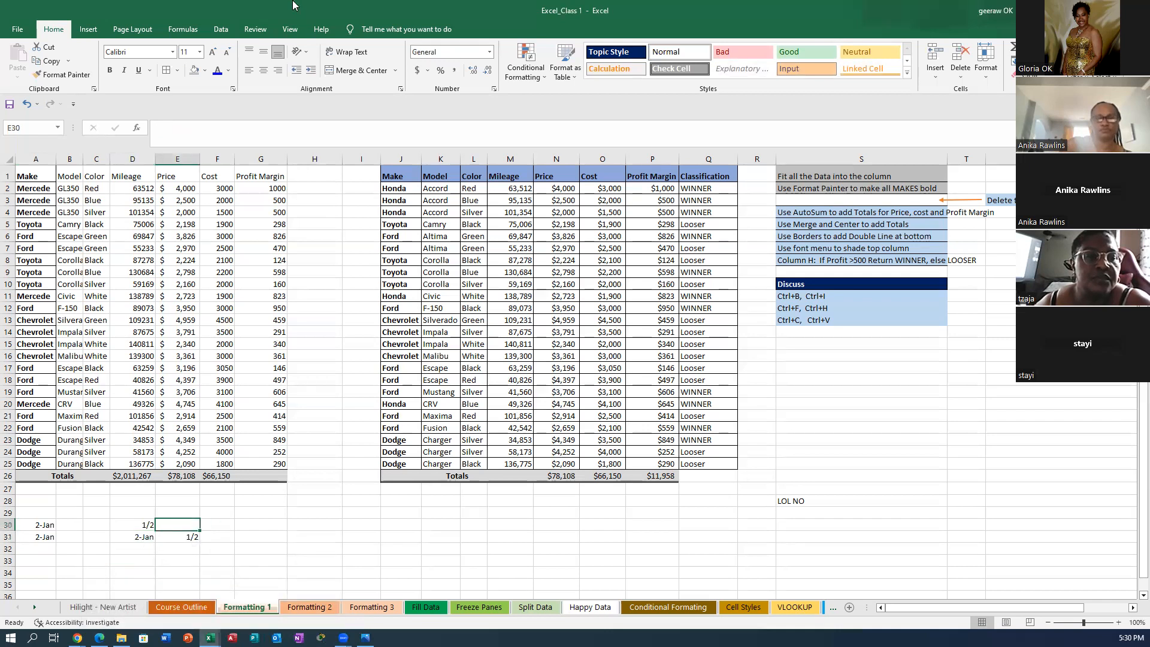
click(493, 88)
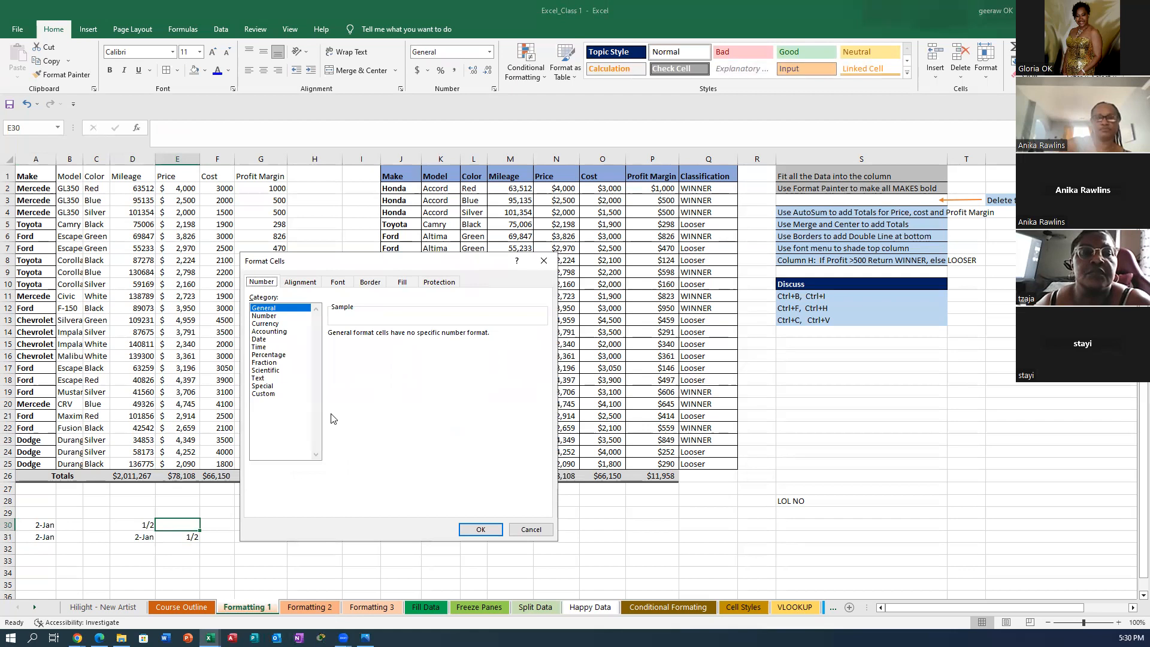
click(267, 355)
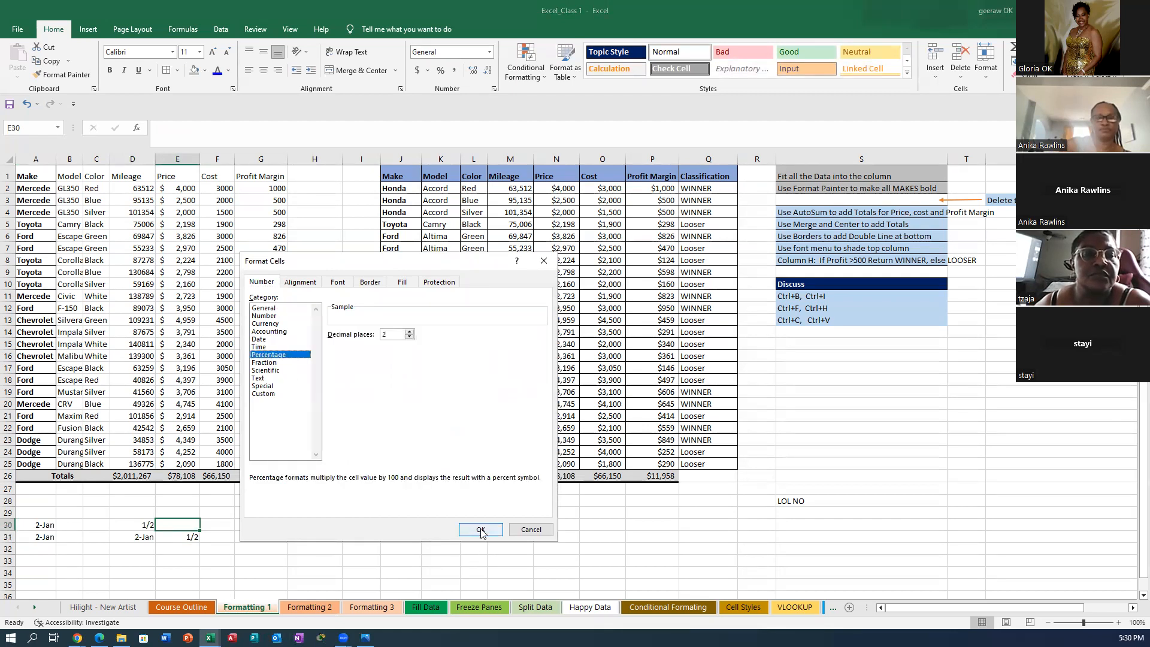
click(483, 531)
text(0.5)
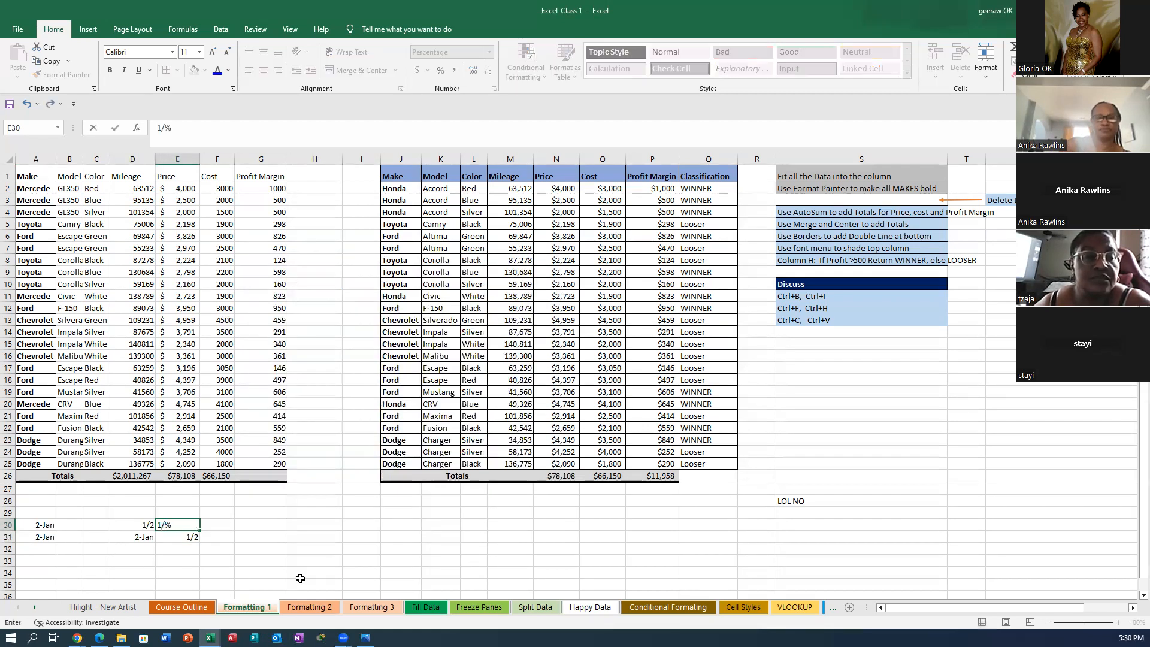
key(Return)
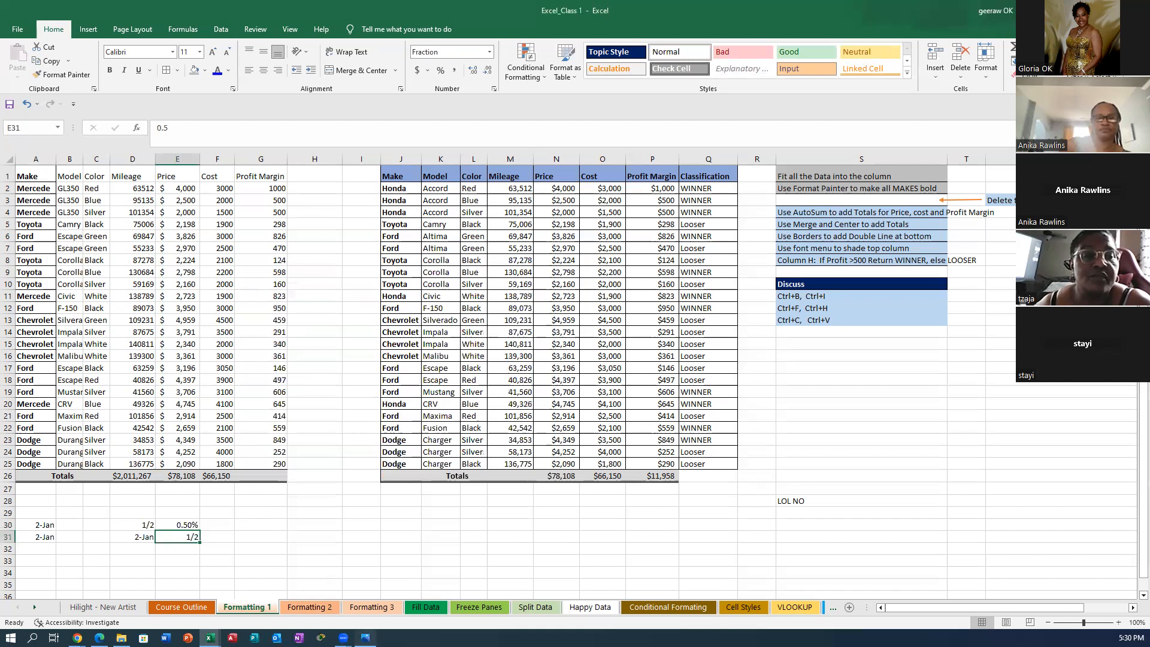
Clear the practice entries from the range A28:H33 below the unformatted table
mouse_move(364, 637)
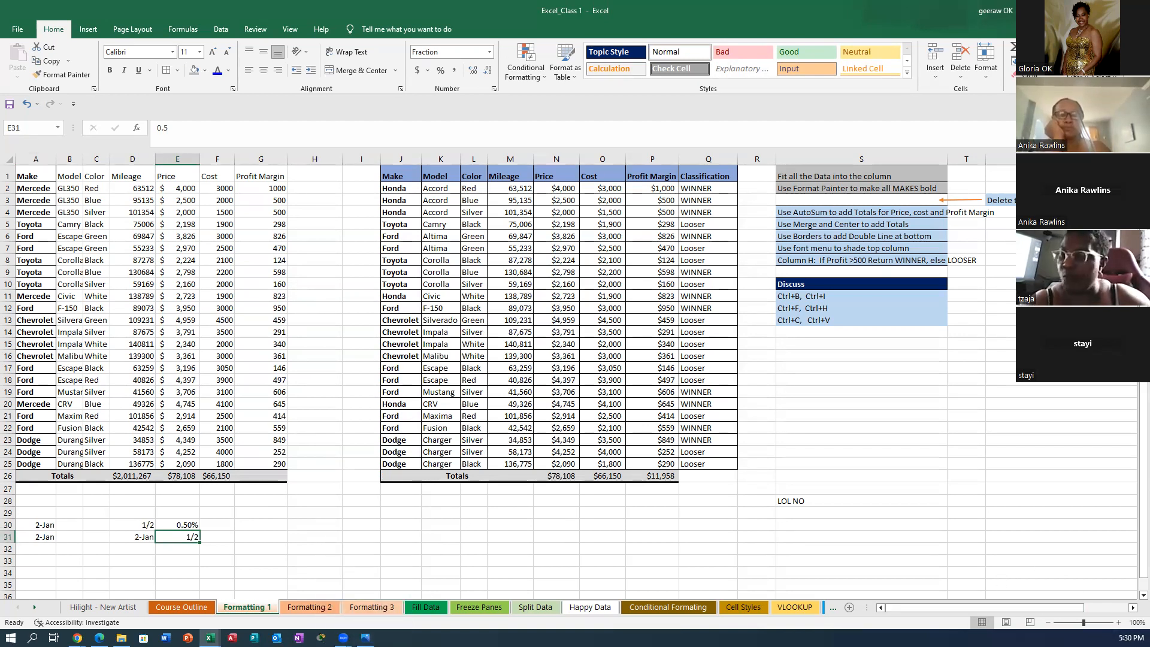
drag(31, 502, 300, 562)
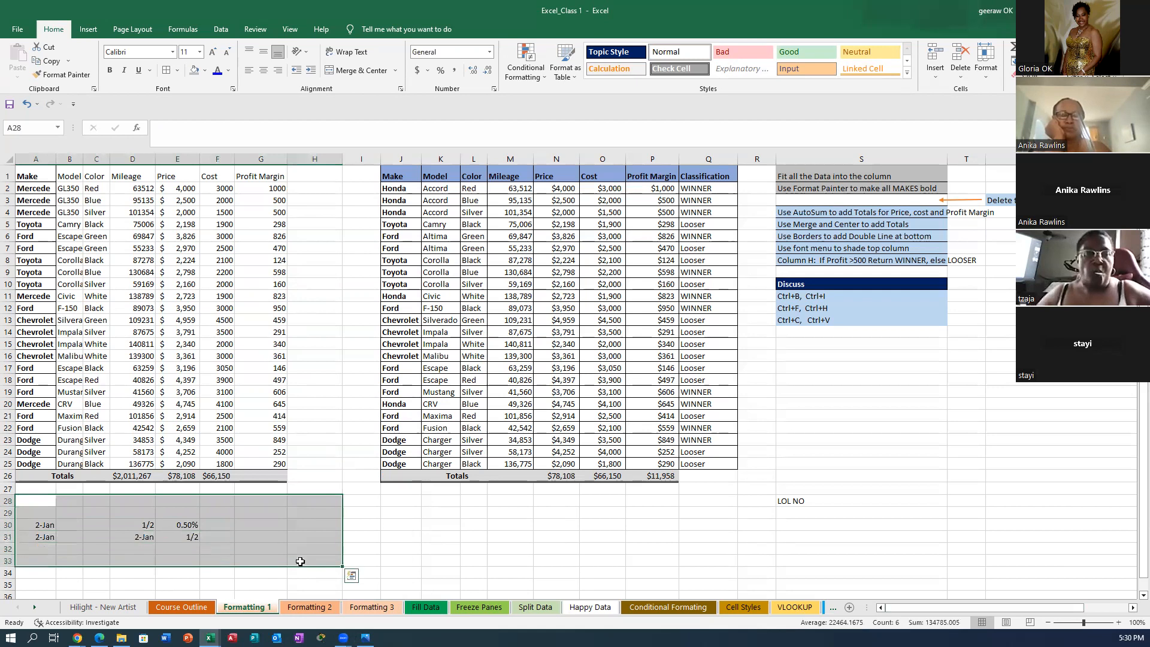
key(Delete)
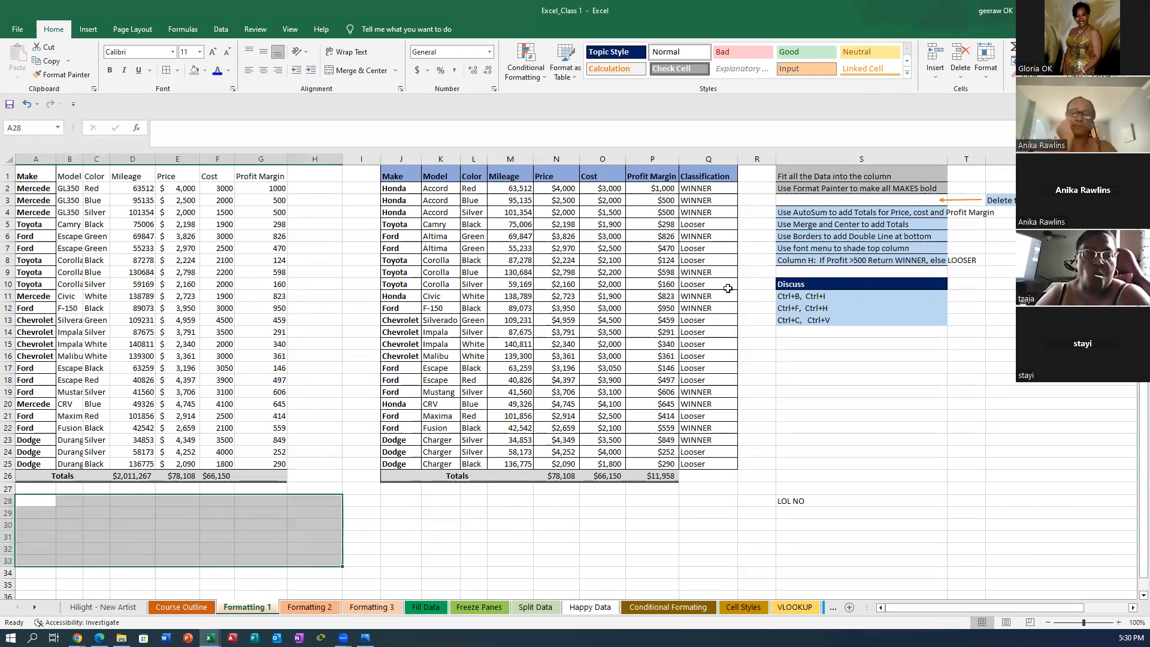
Shade the AutoSum task in cell S4 gray to match the finished tasks above it
click(863, 216)
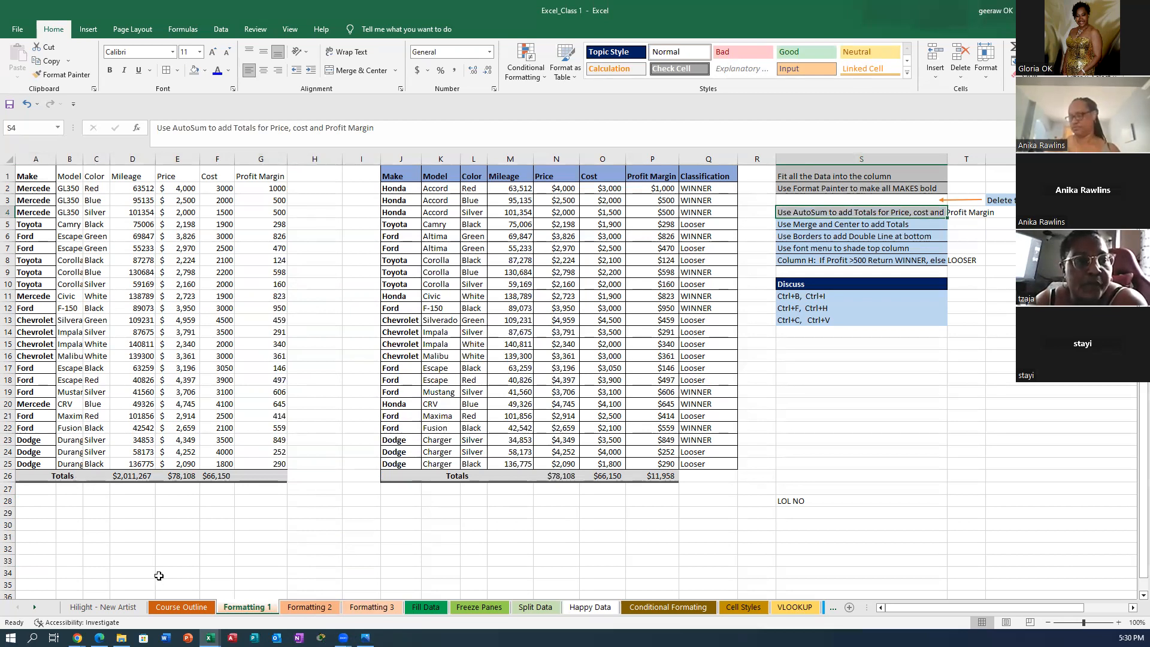
click(30, 515)
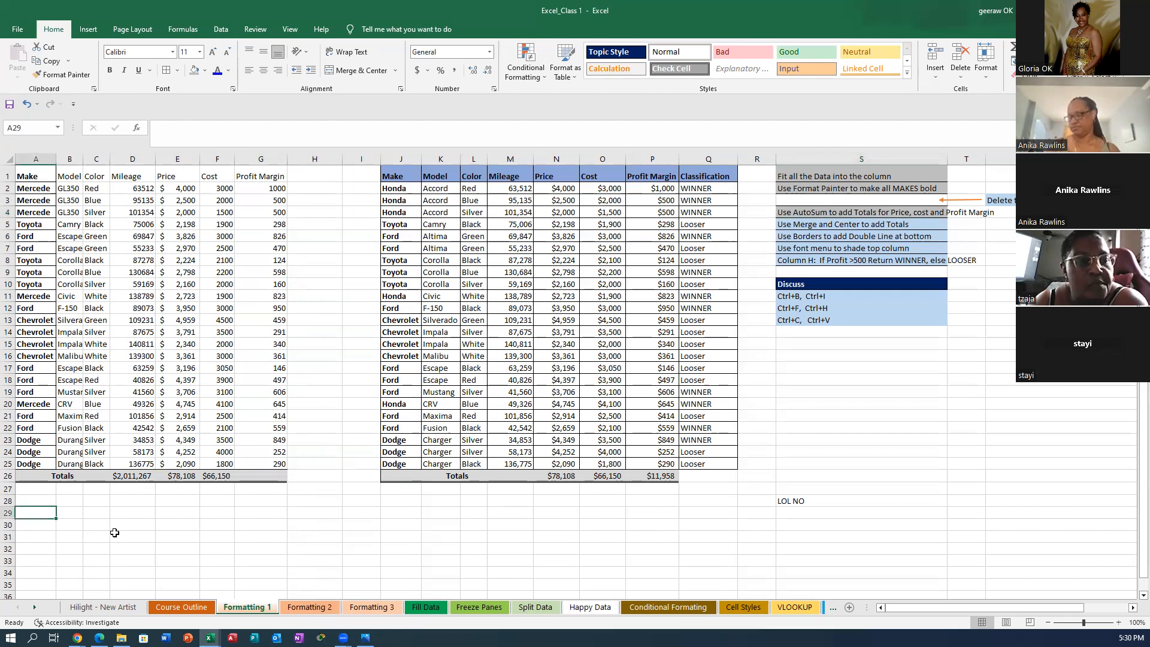
Enter "totals" in cell A29 and try to merge and center it across A29:D29
text(totals)
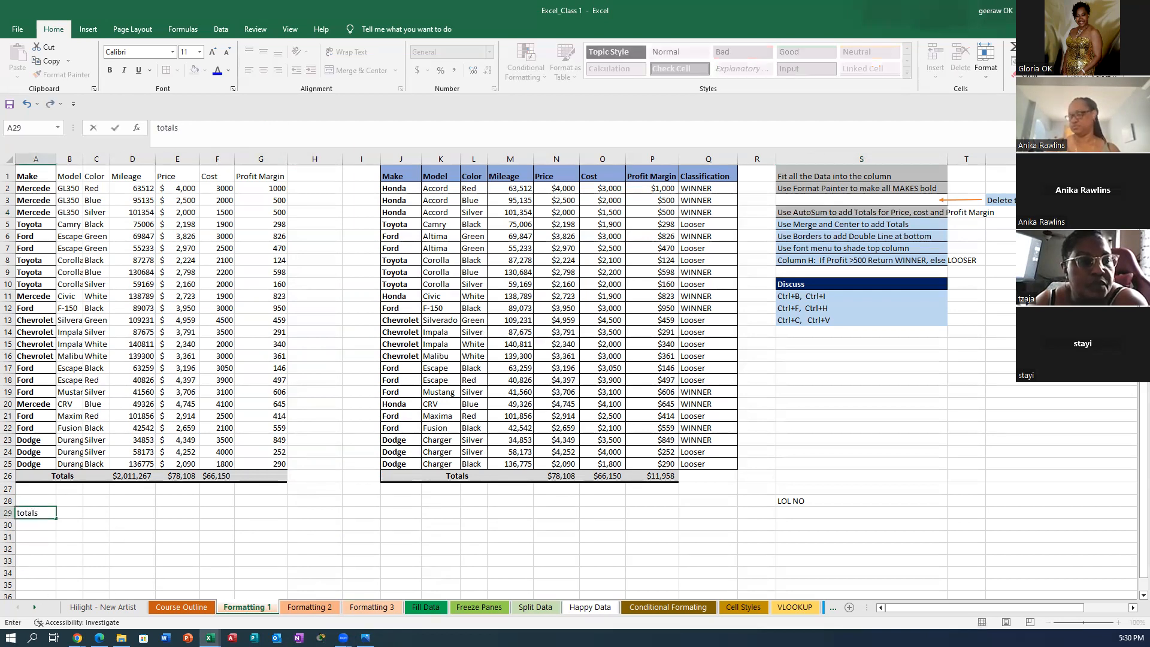
click(33, 533)
drag(27, 511, 121, 513)
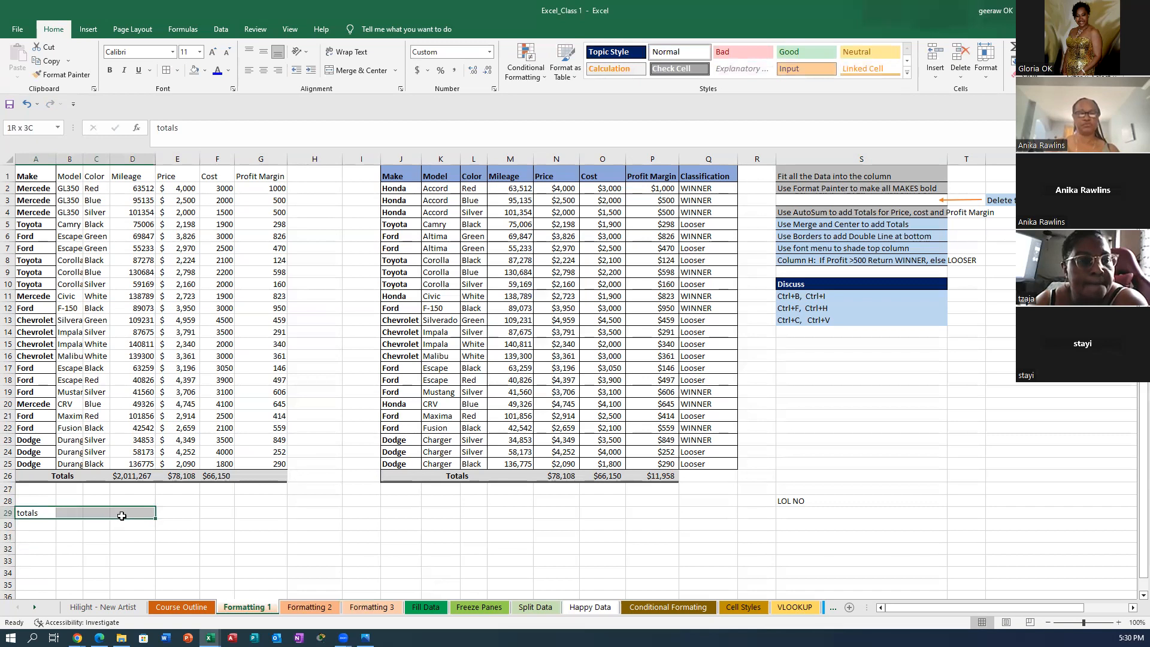
click(363, 70)
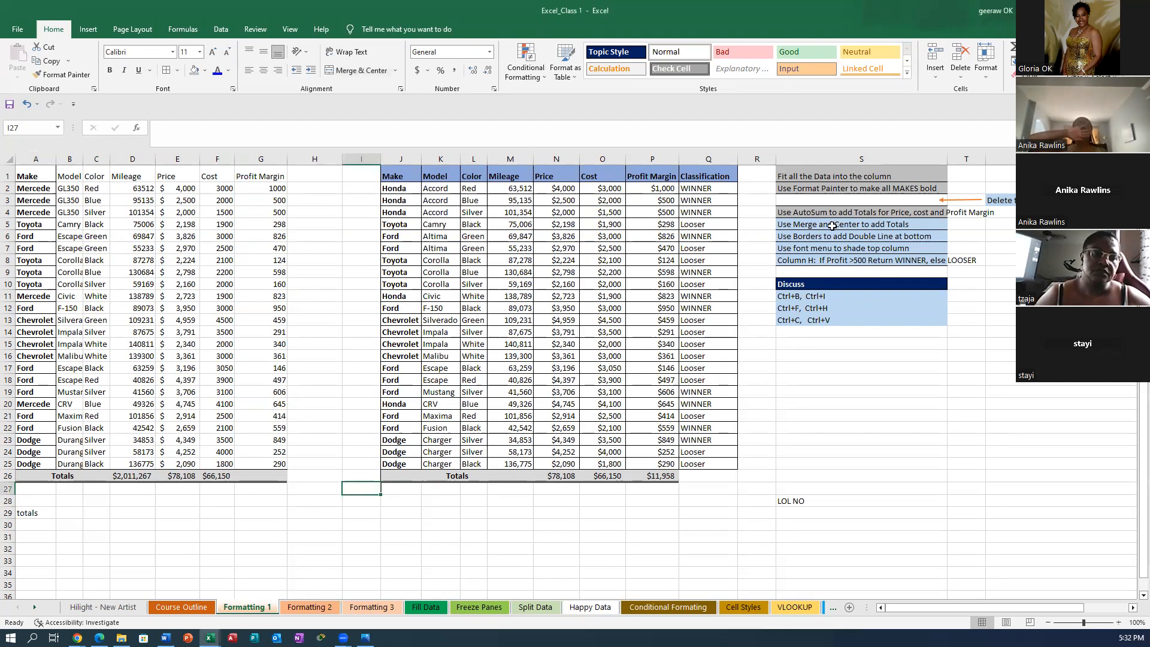
Shade the Merge and Center task in cell S5 gray to match the finished tasks above it
click(830, 226)
click(195, 70)
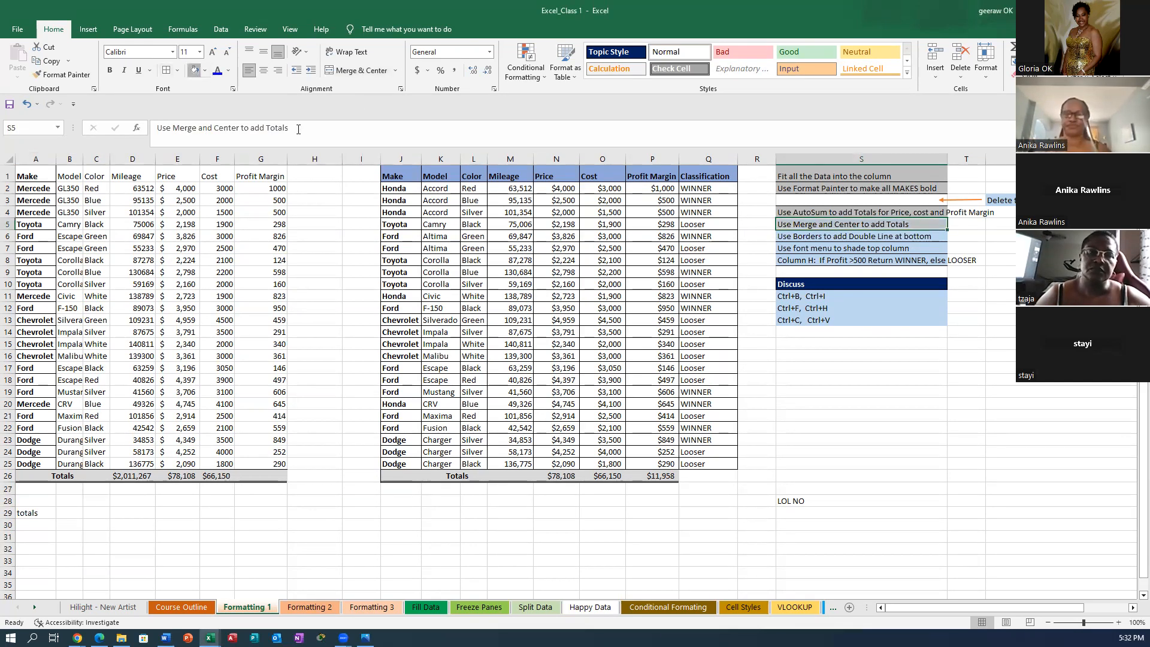
click(790, 241)
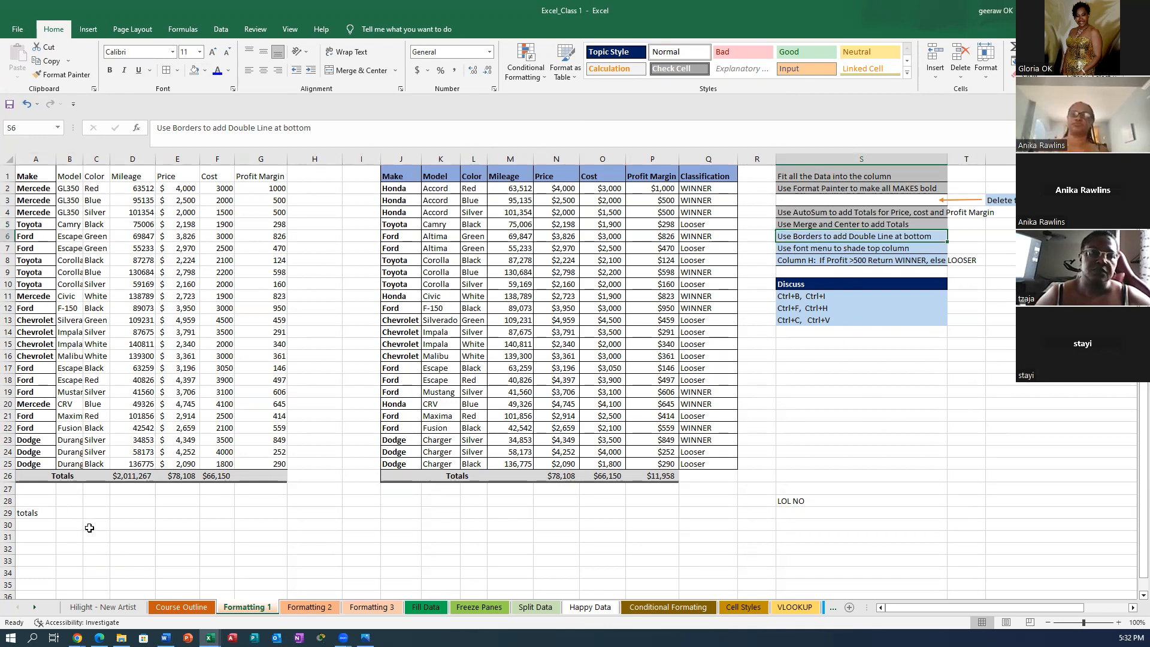
drag(33, 174, 180, 176)
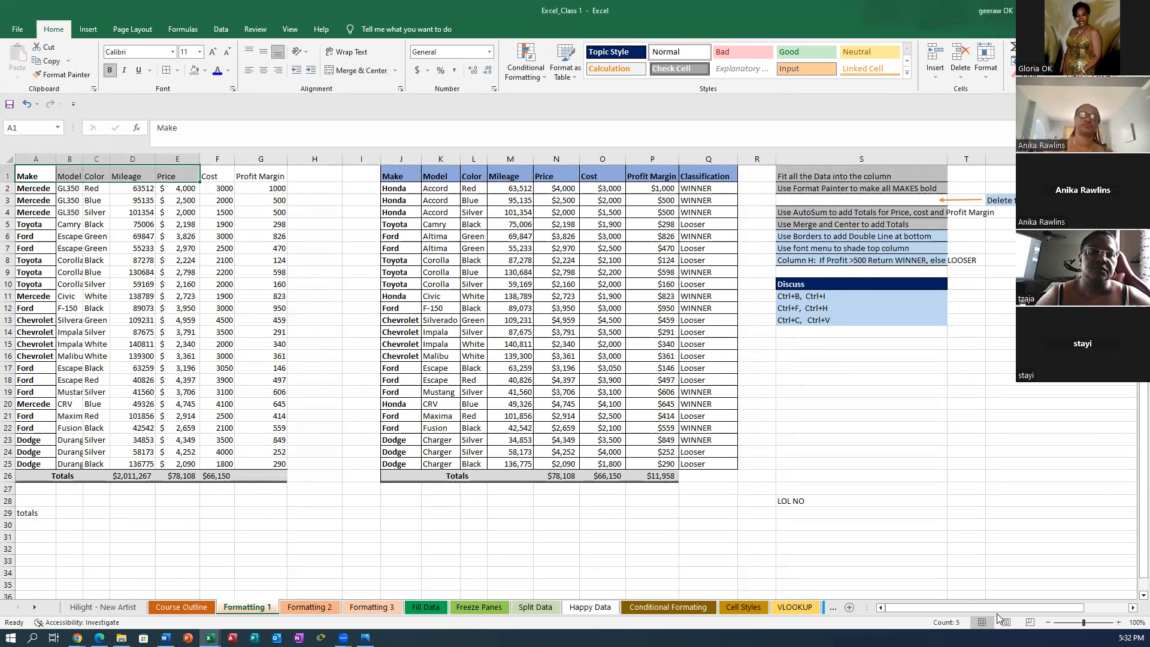
click(914, 26)
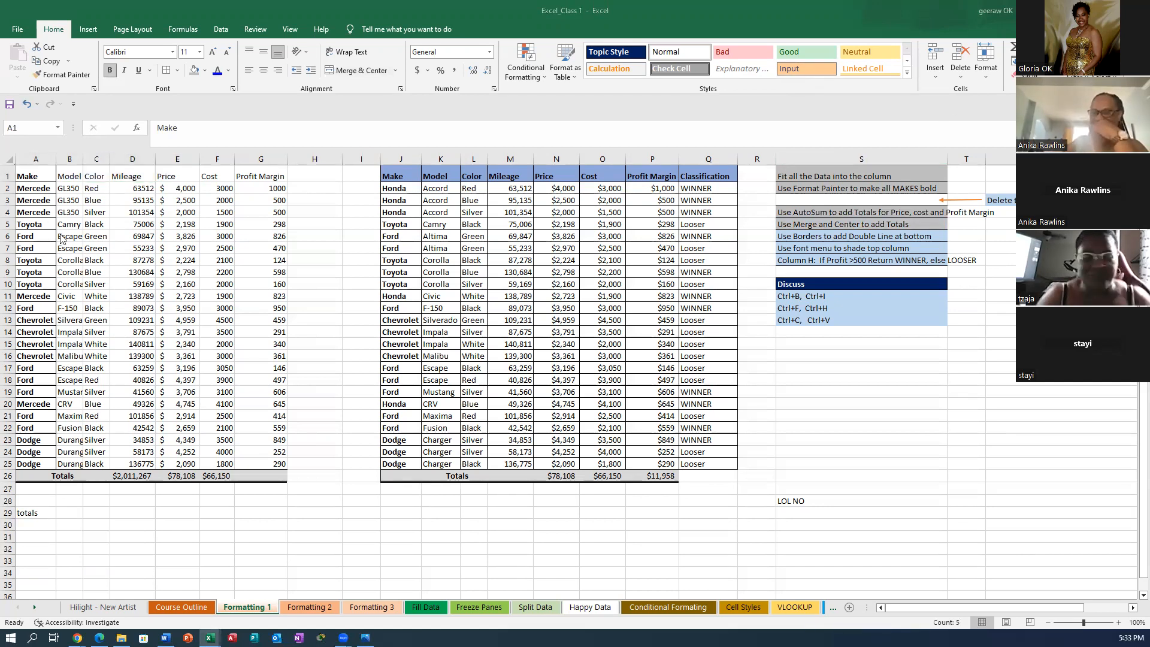
drag(22, 179, 169, 178)
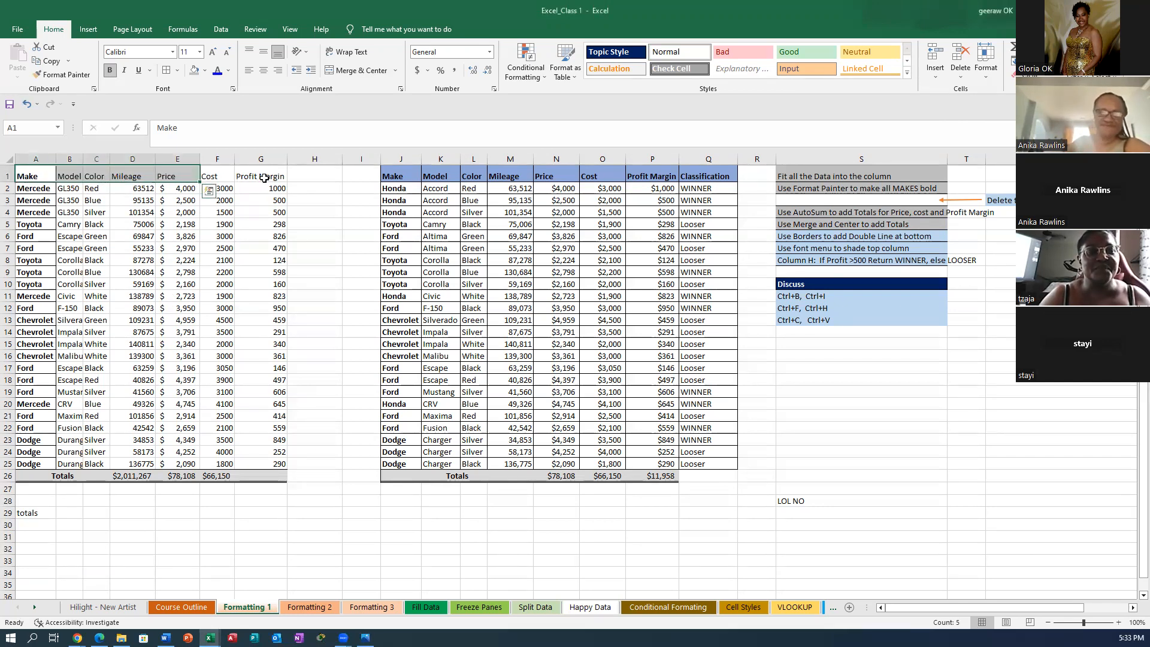
click(30, 176)
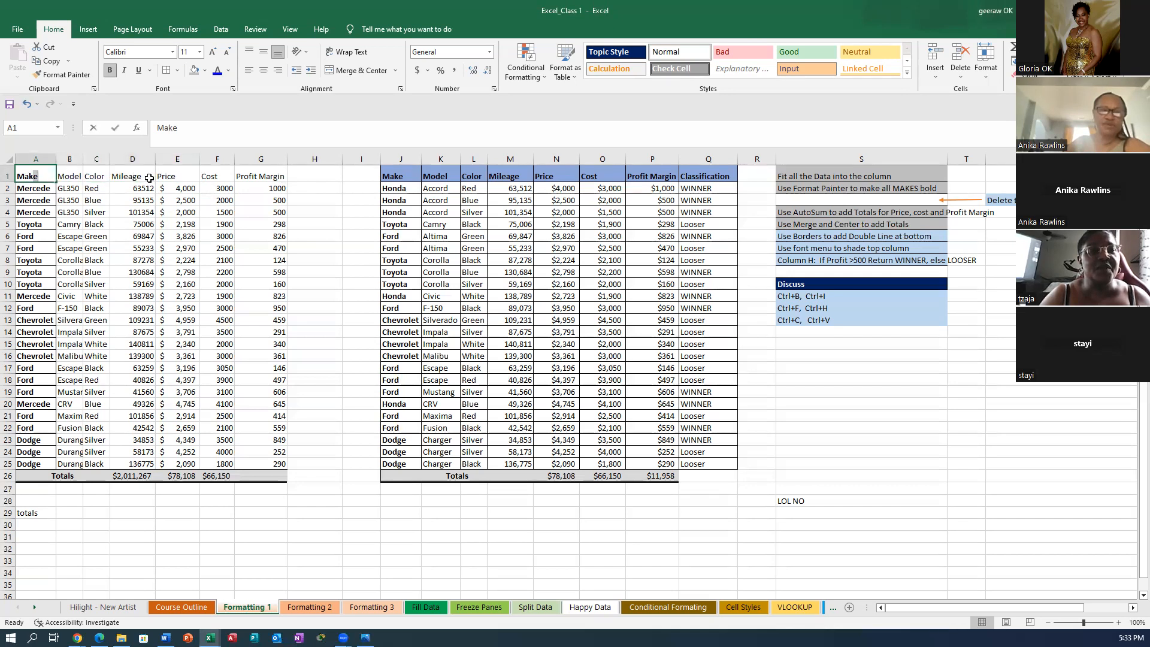
double_click(24, 171)
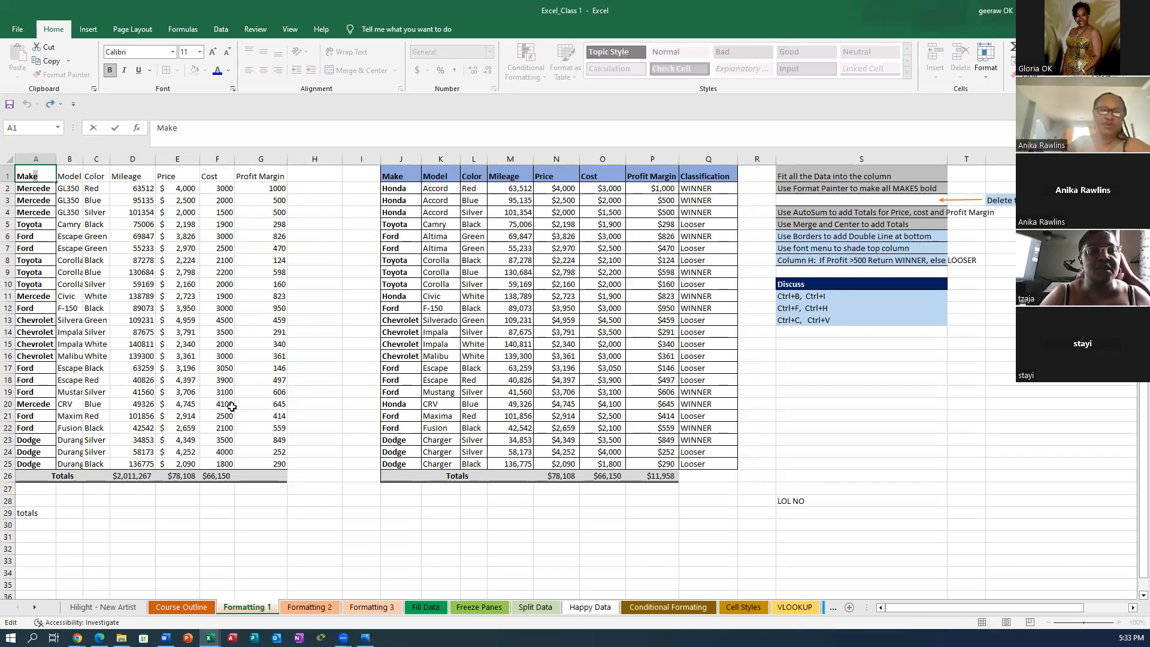
click(94, 511)
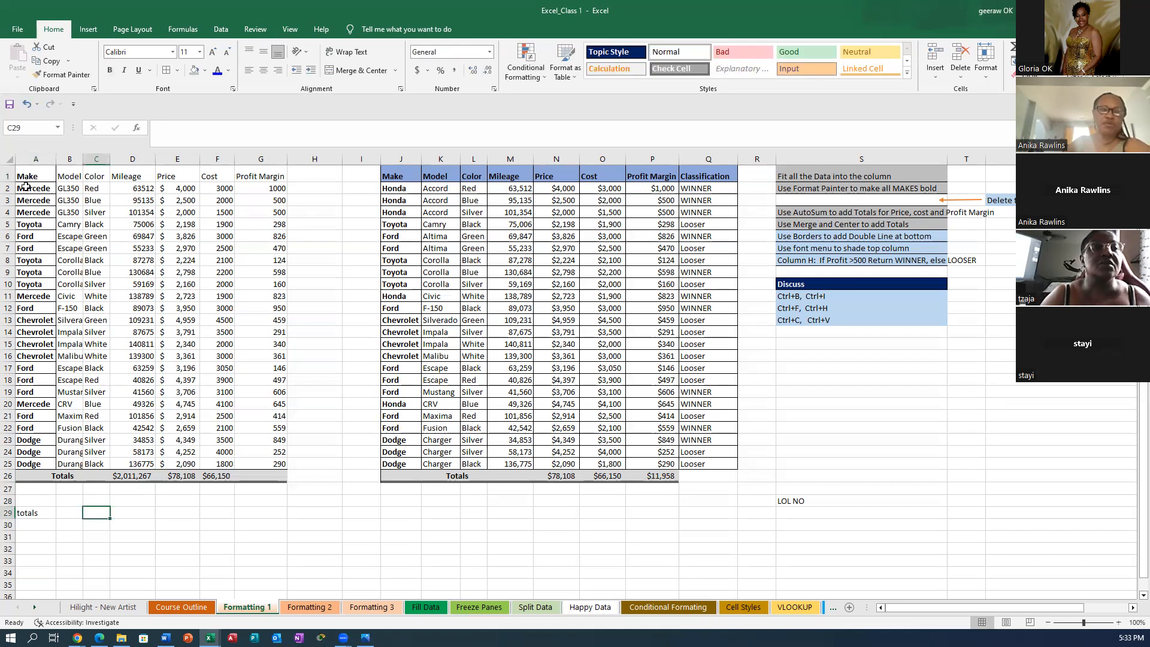
Apply a Top and Double Bottom Border to the header row A1:G1 of the unformatted table
drag(24, 176, 273, 178)
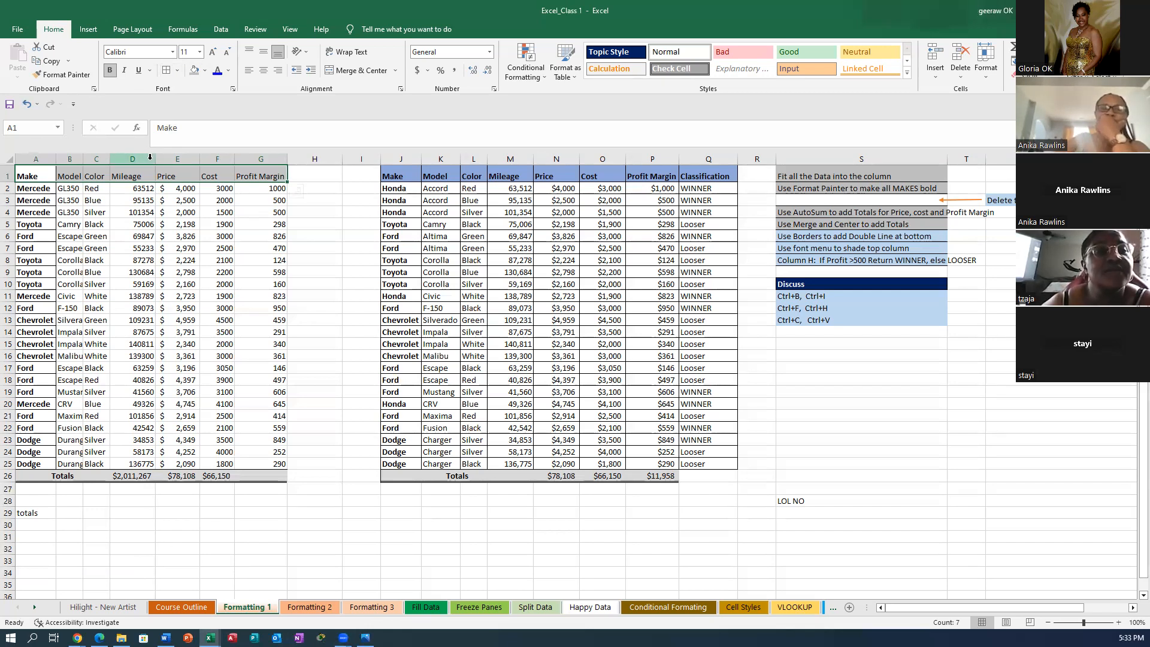
click(177, 71)
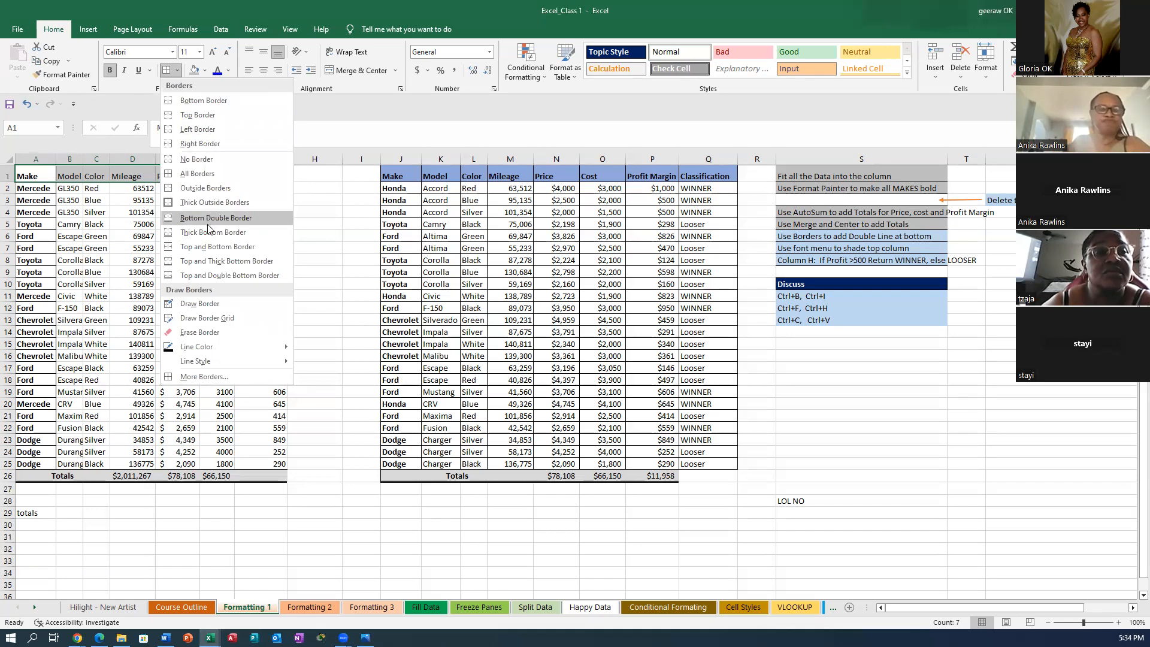
click(219, 276)
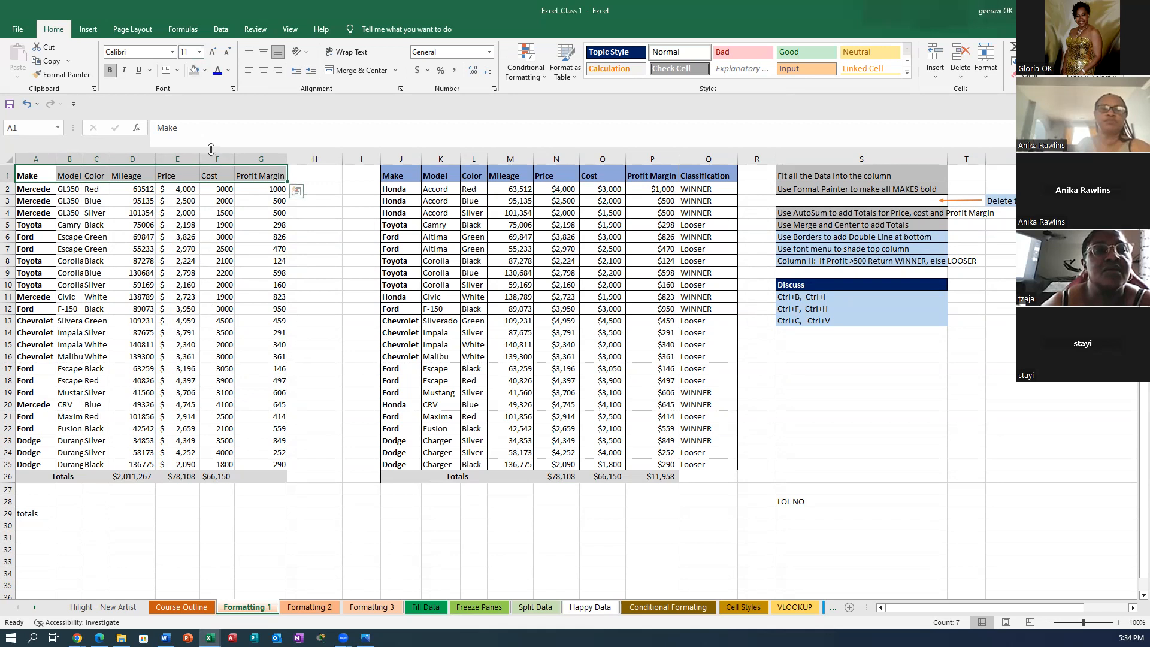
Shade the header cells A1:G1 blue like the reference table's header and make them all bold
click(205, 71)
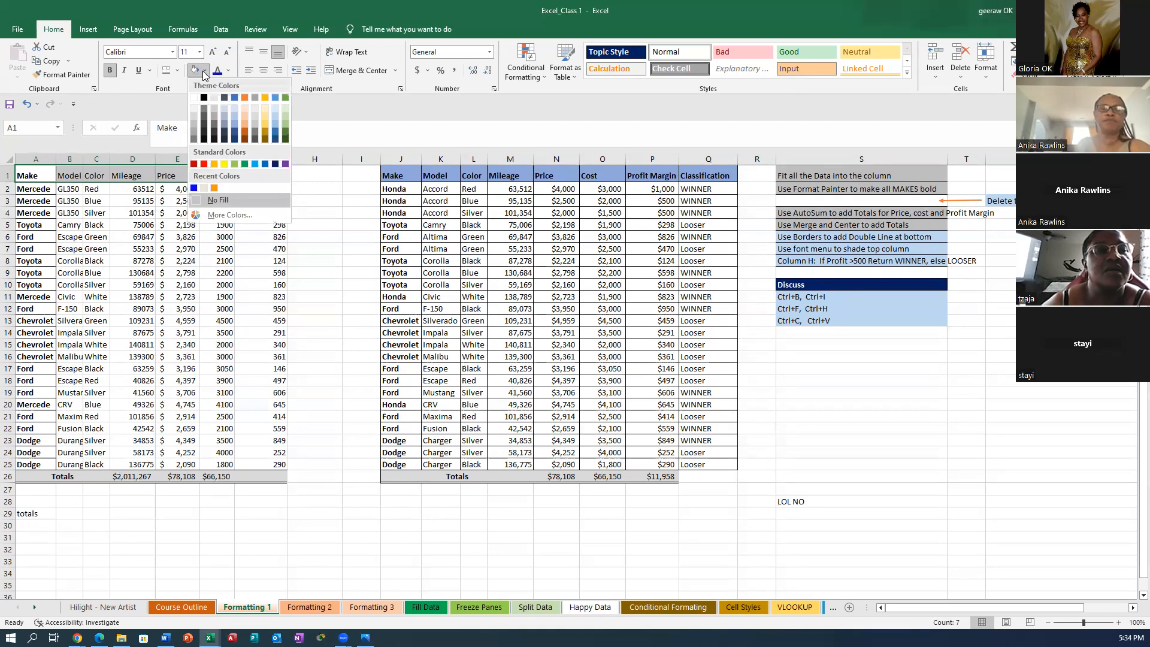
click(234, 130)
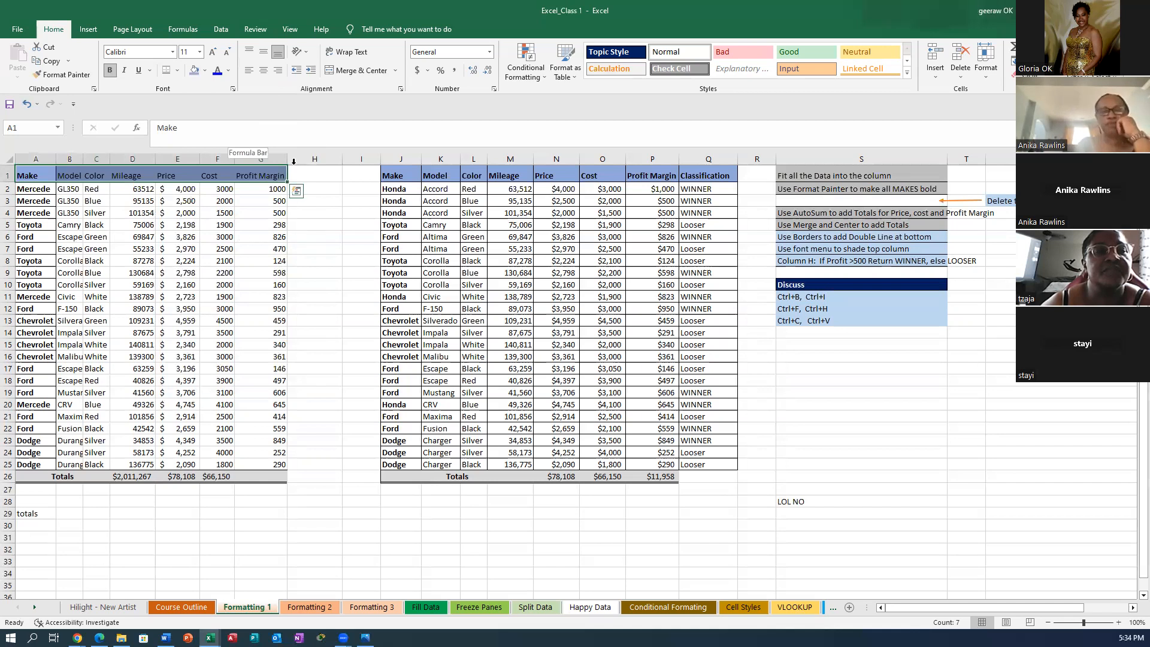
click(109, 73)
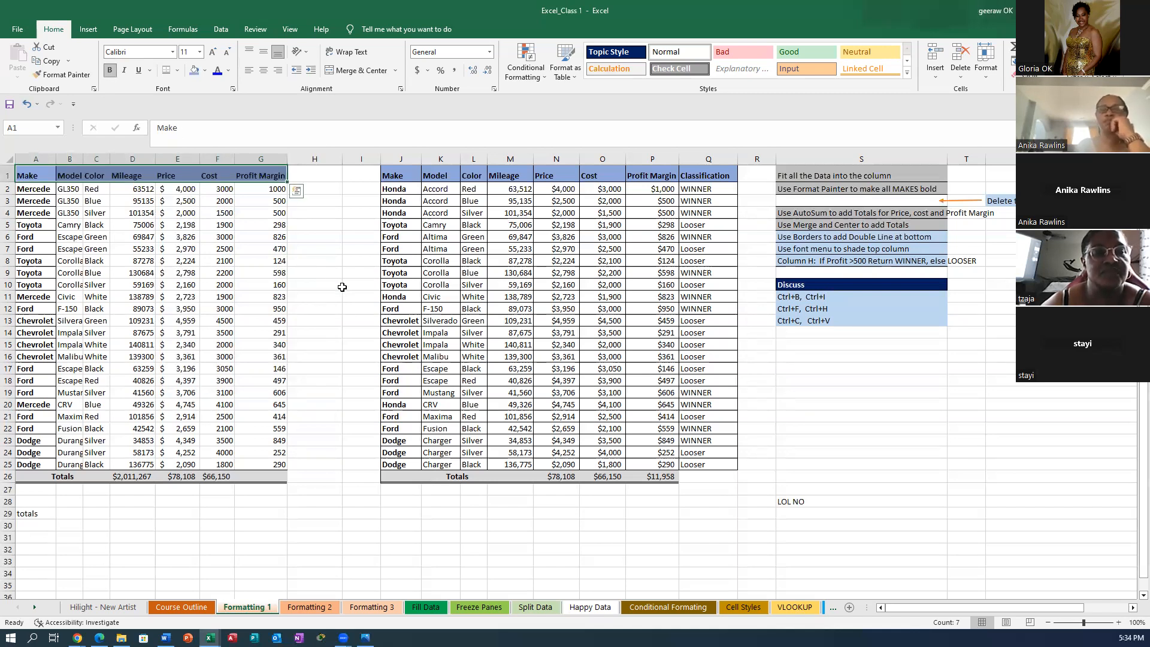
click(316, 271)
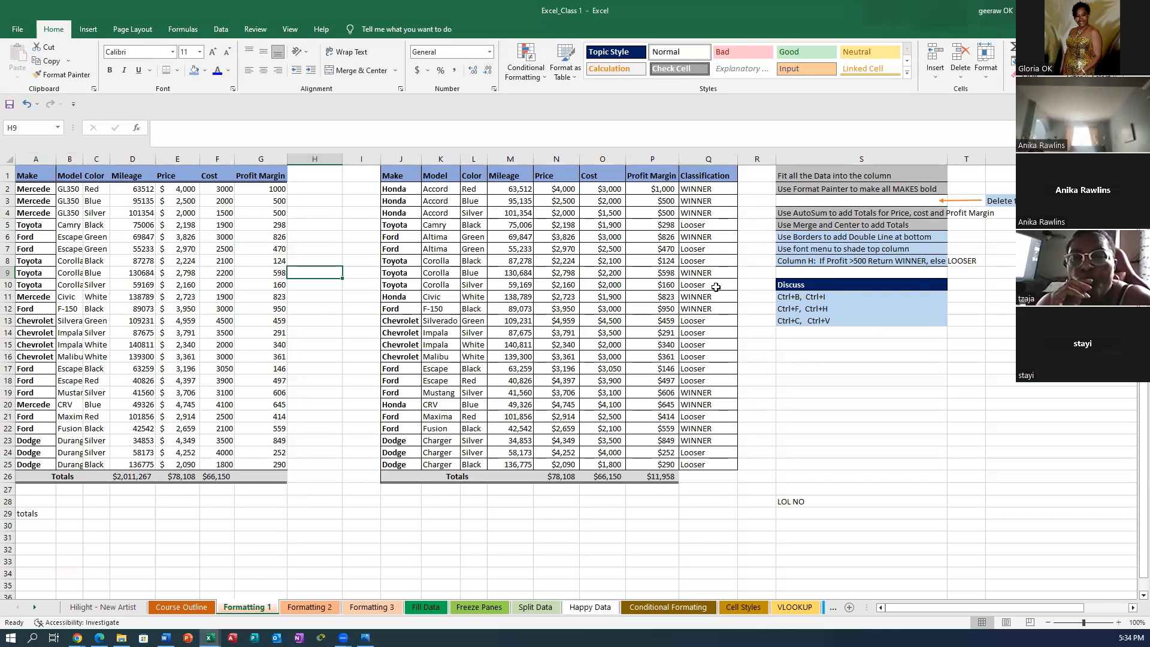
click(815, 239)
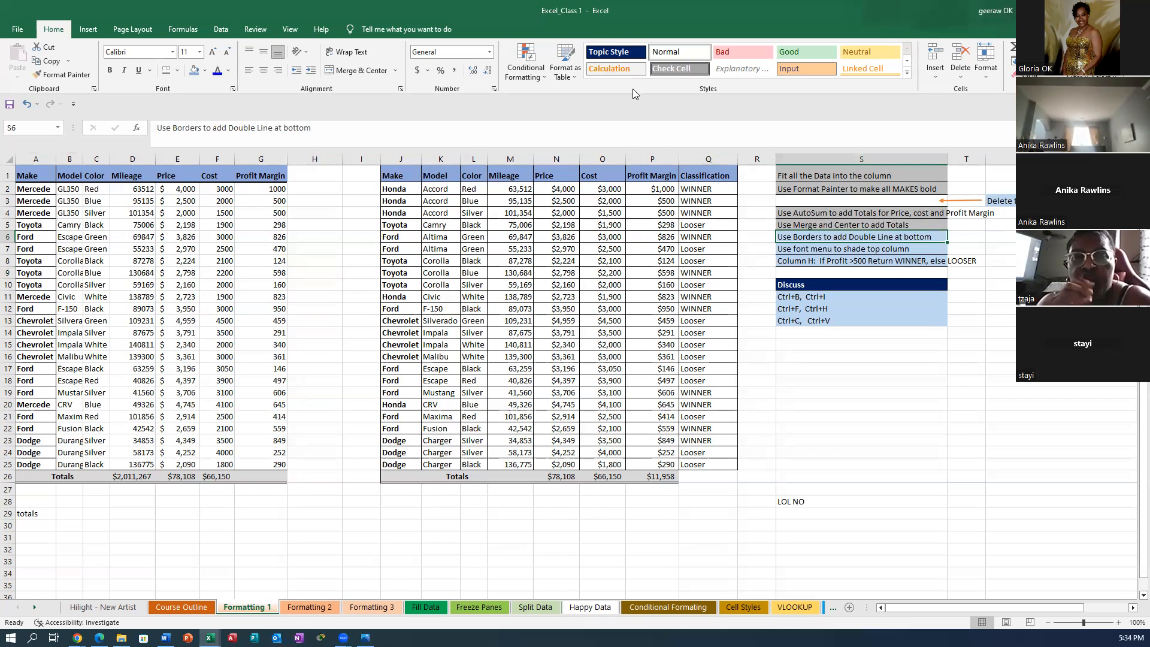
key(shift+Down)
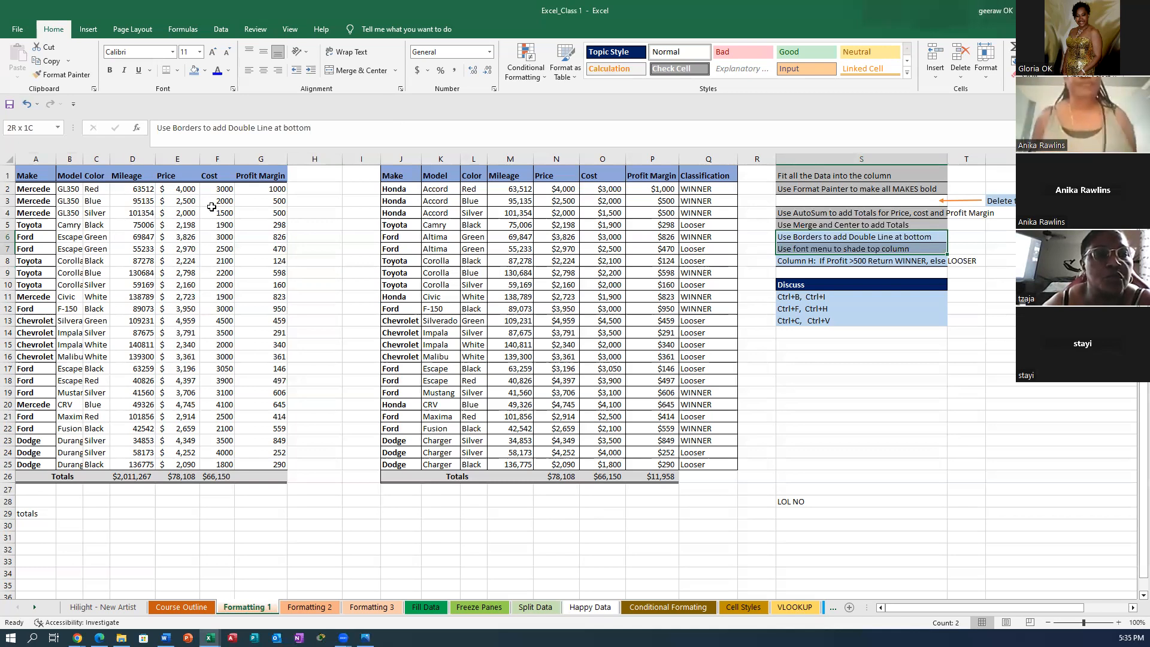
drag(69, 190, 281, 478)
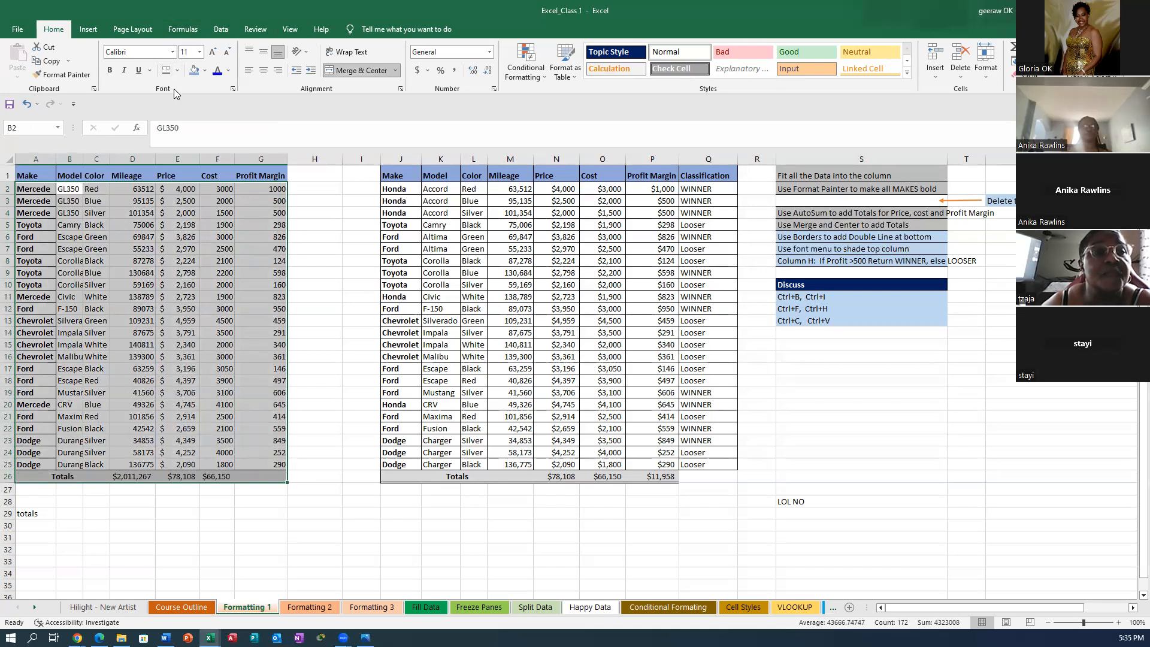
click(322, 206)
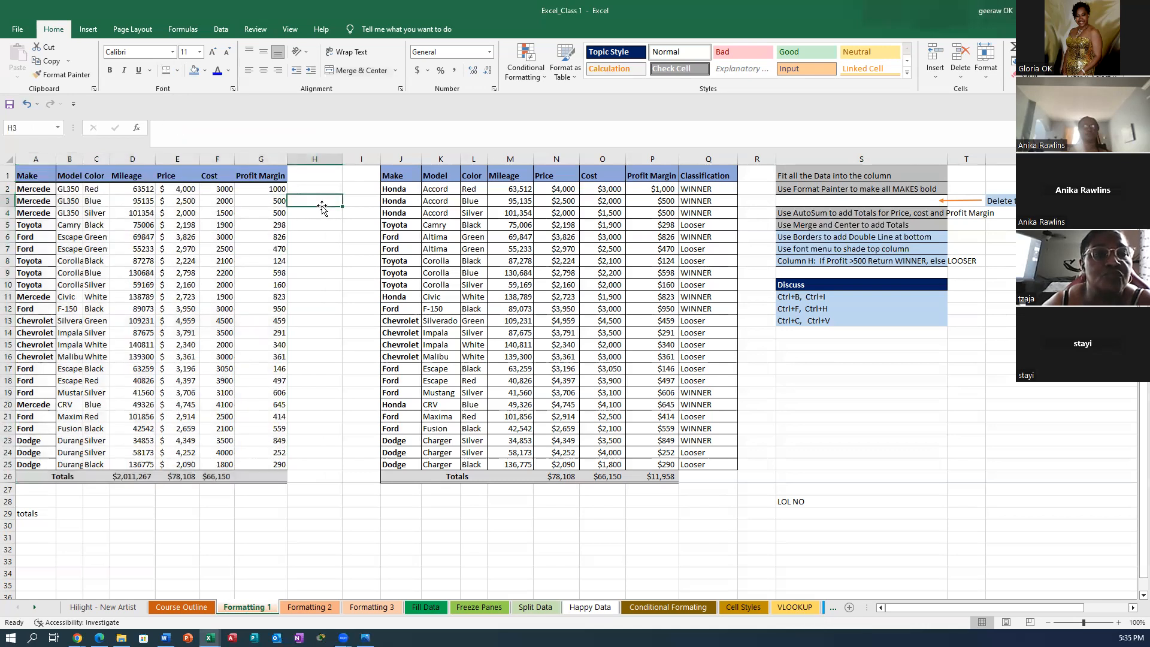
Apply All Borders to the data range B2:G25 of the practice table
click(66, 189)
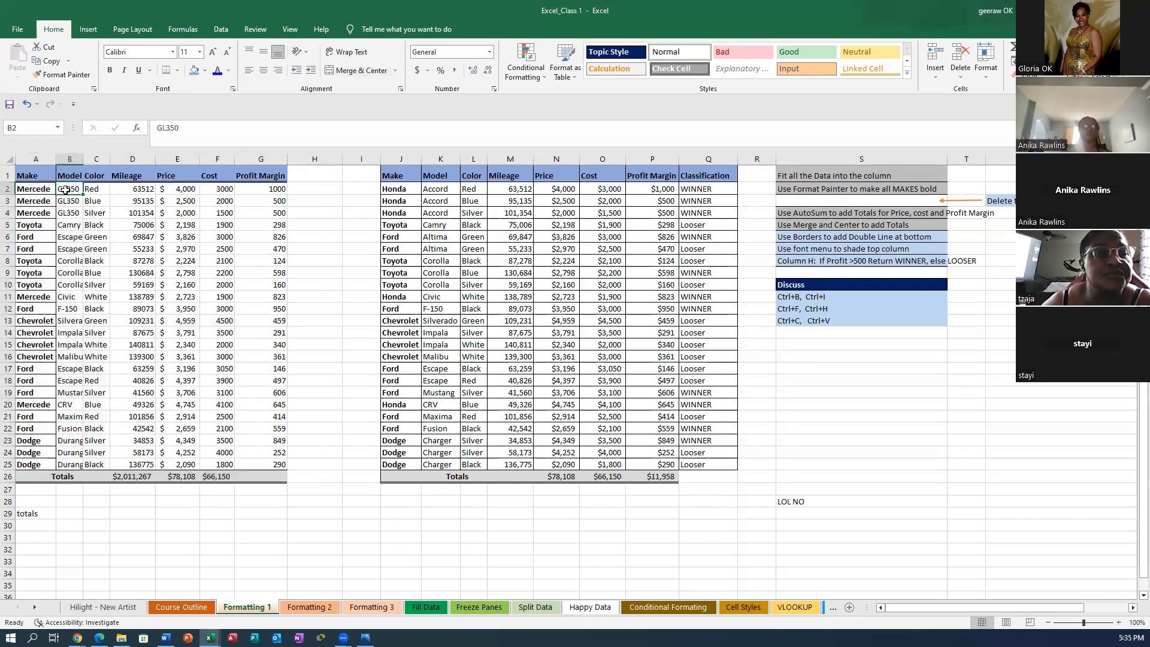
drag(88, 197, 282, 460)
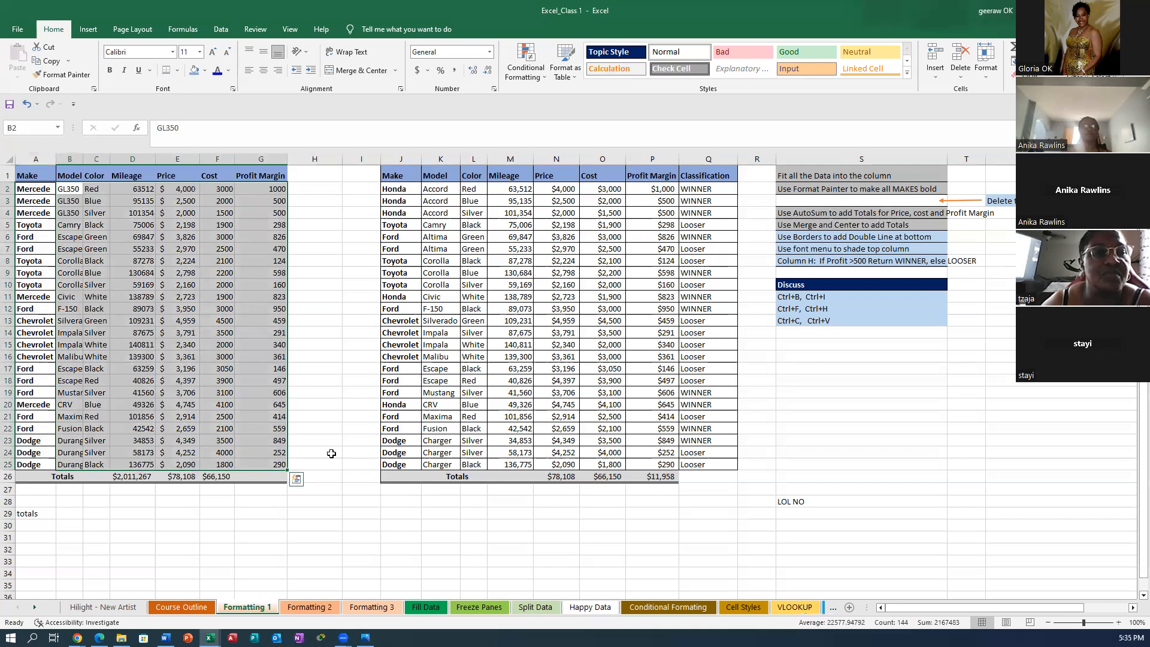
click(176, 72)
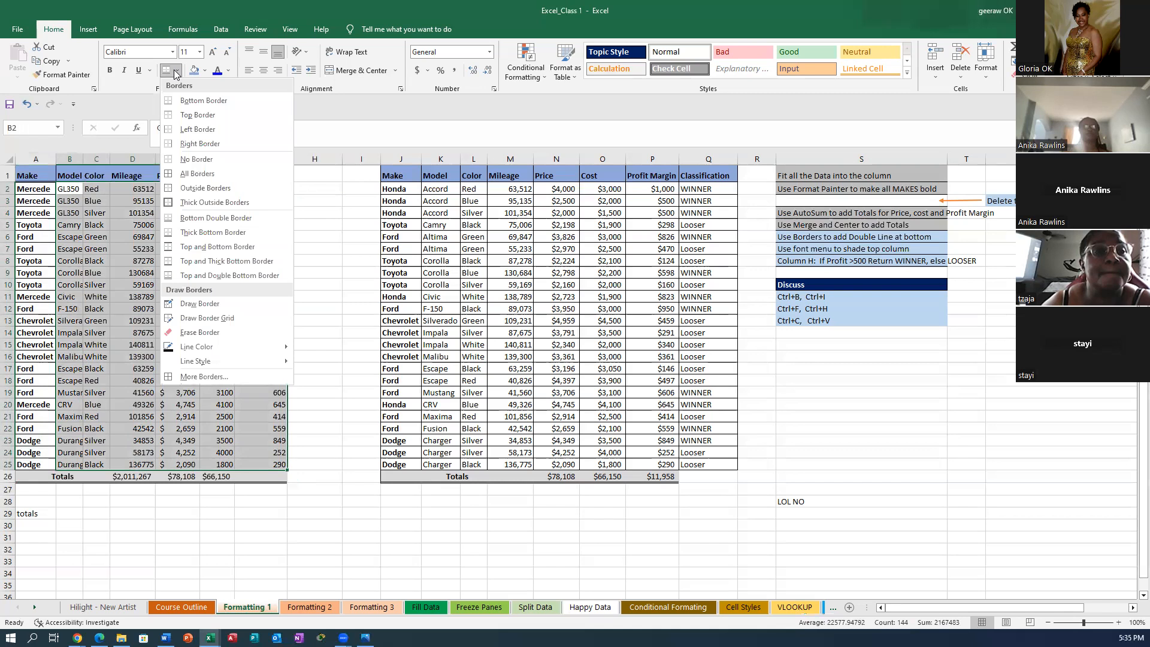
click(210, 174)
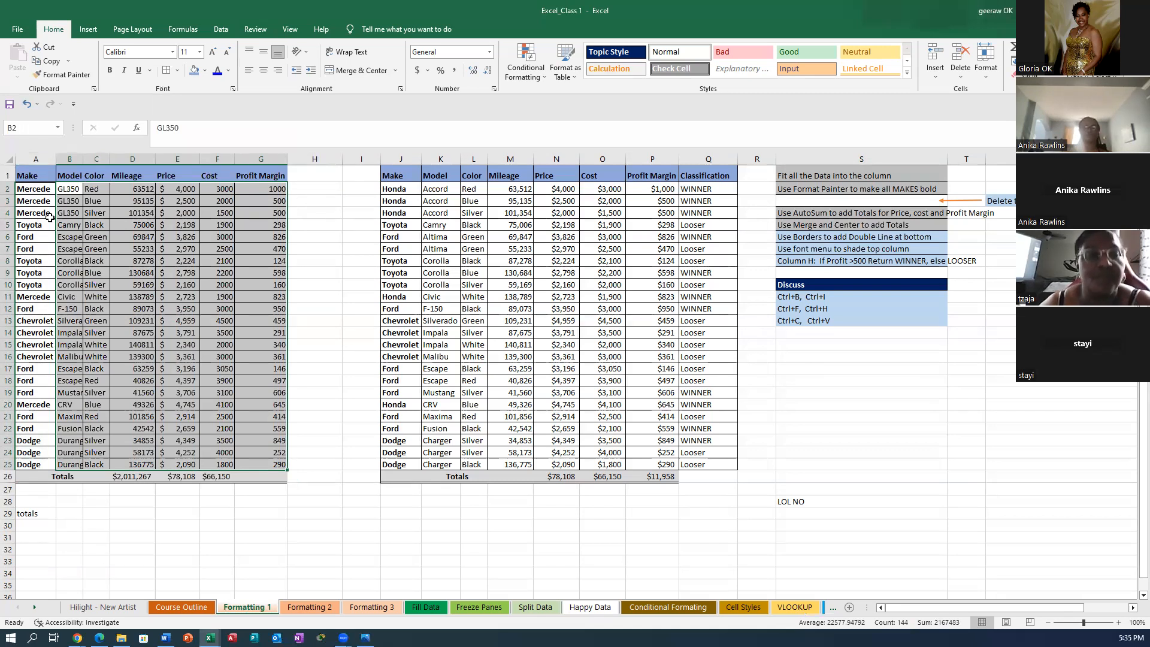
click(319, 202)
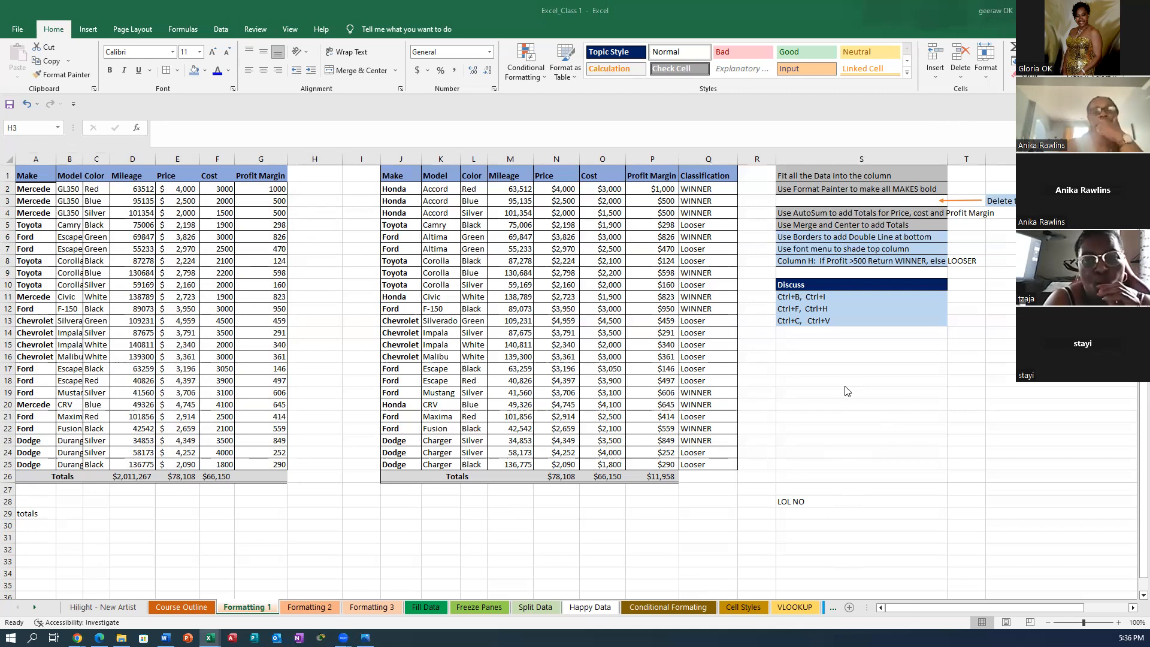
Examine the IF formula behind the Classification column of the reference table in cell Q2
click(700, 188)
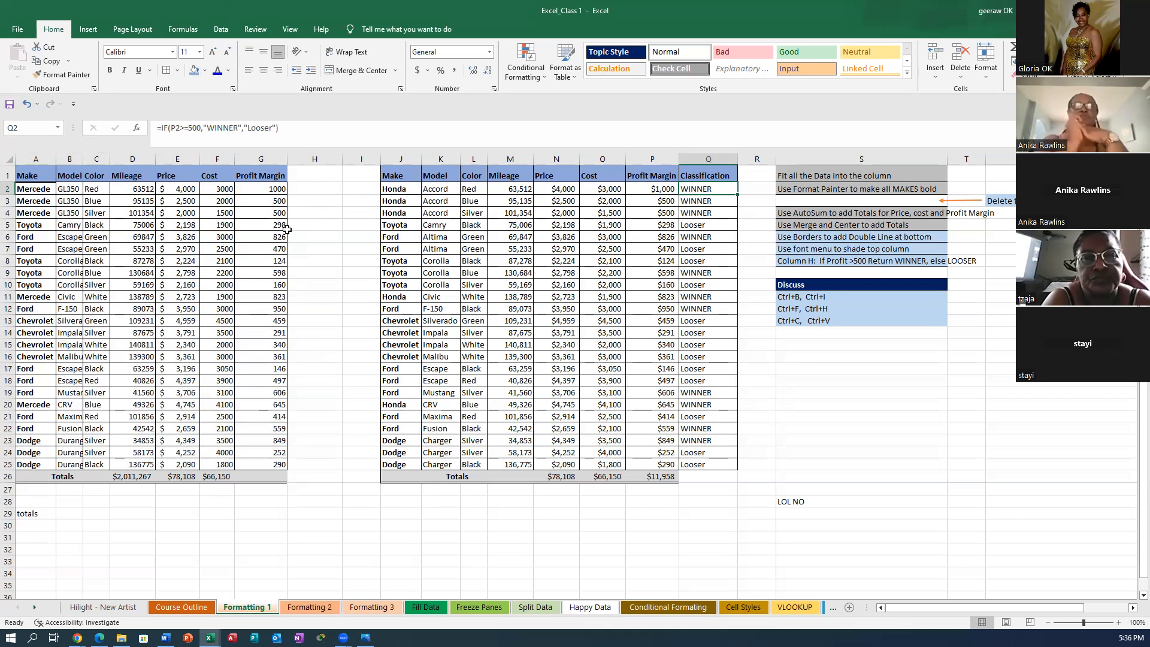
click(313, 190)
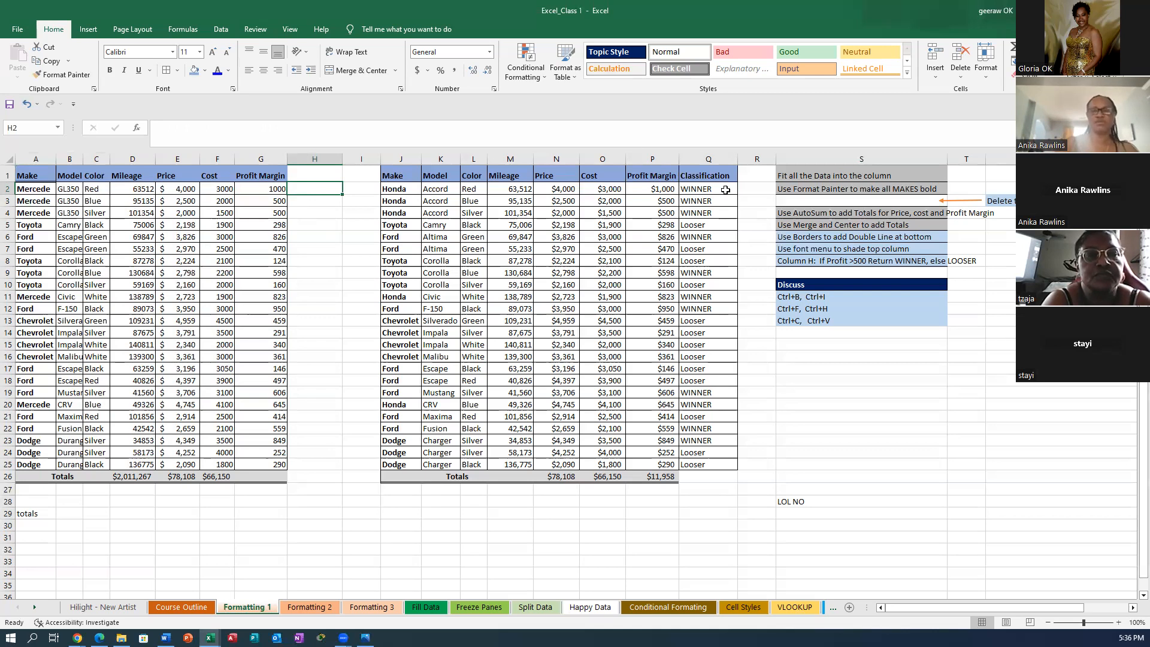
scroll(726, 190, right, 3)
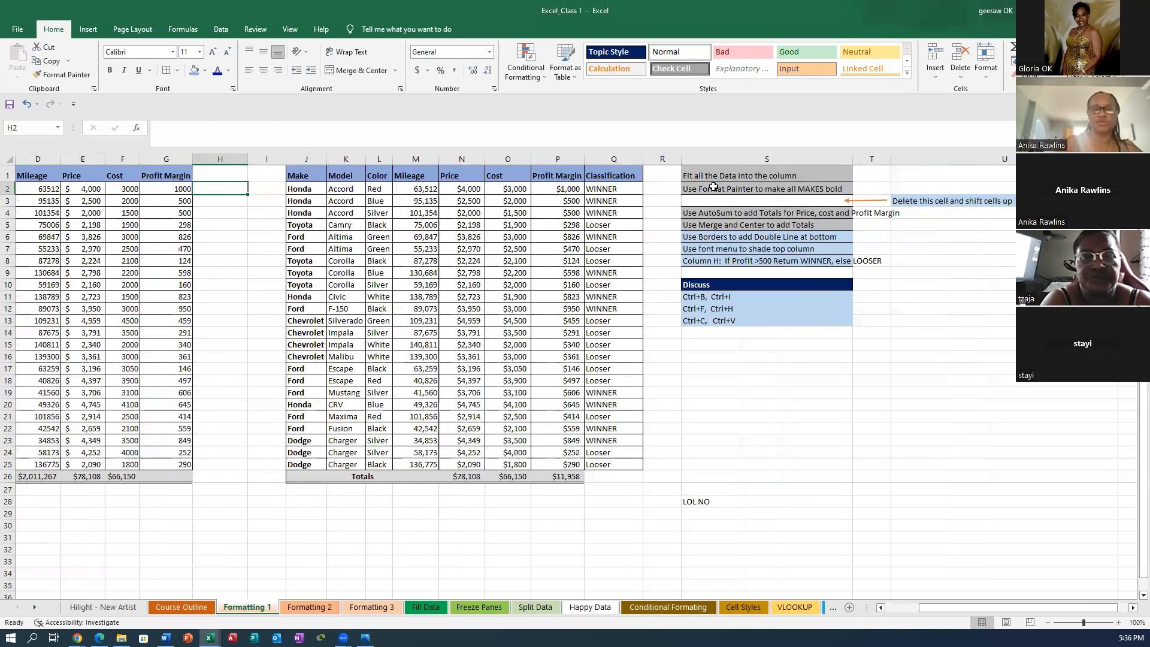
drag(609, 188, 616, 271)
click(603, 190)
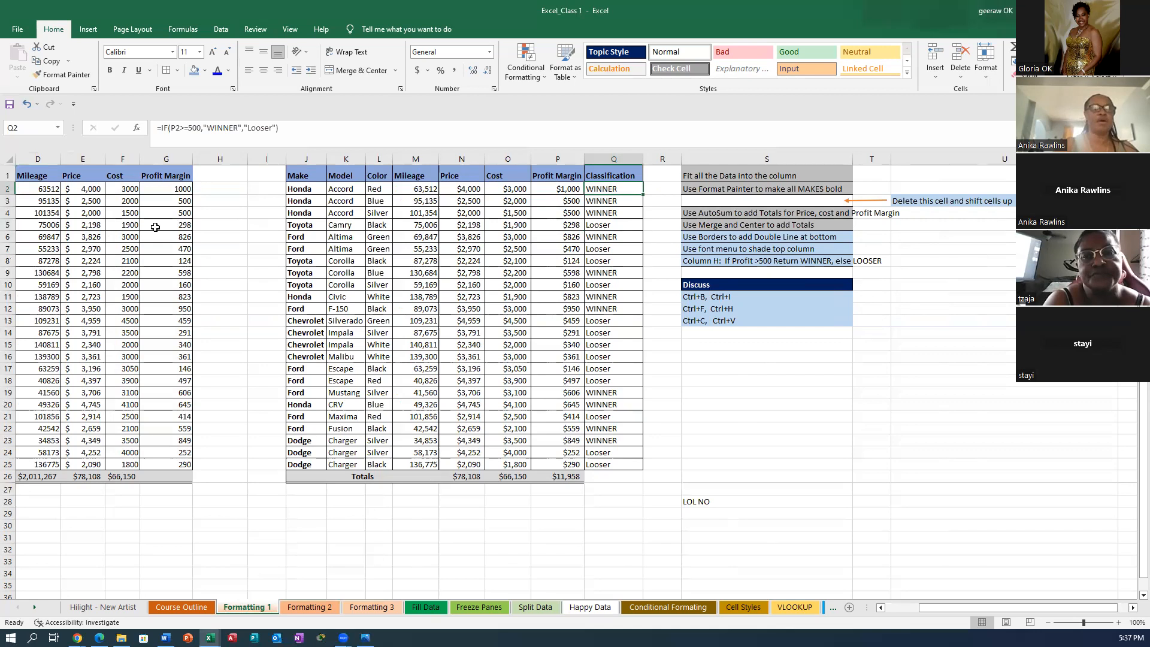
click(222, 173)
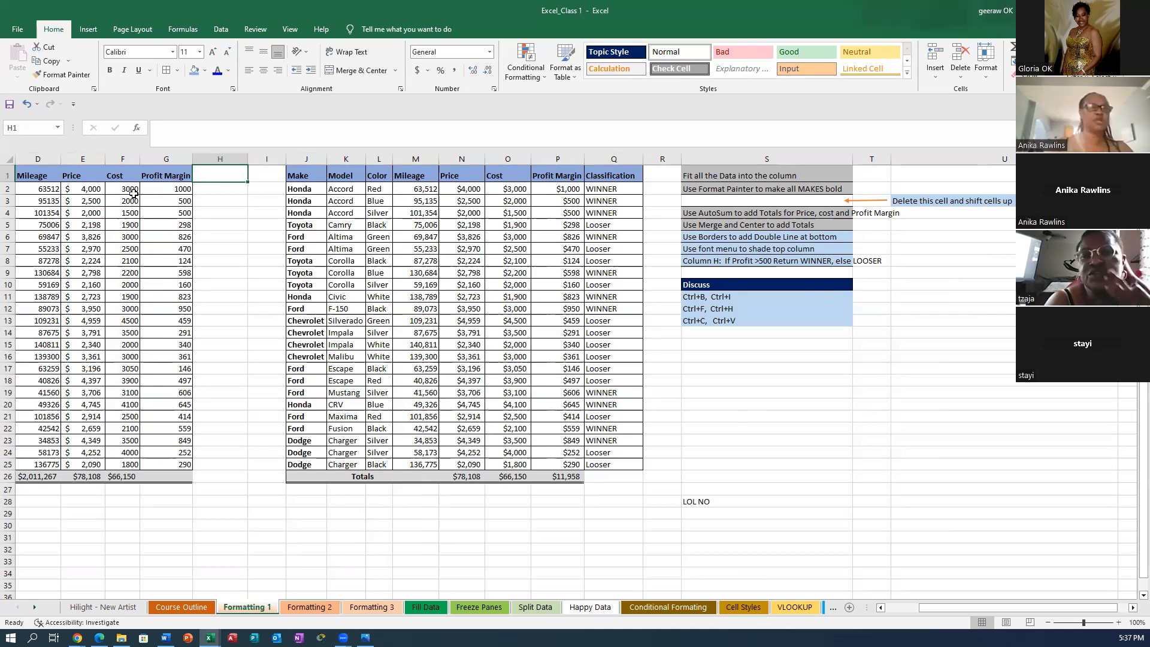
click(66, 75)
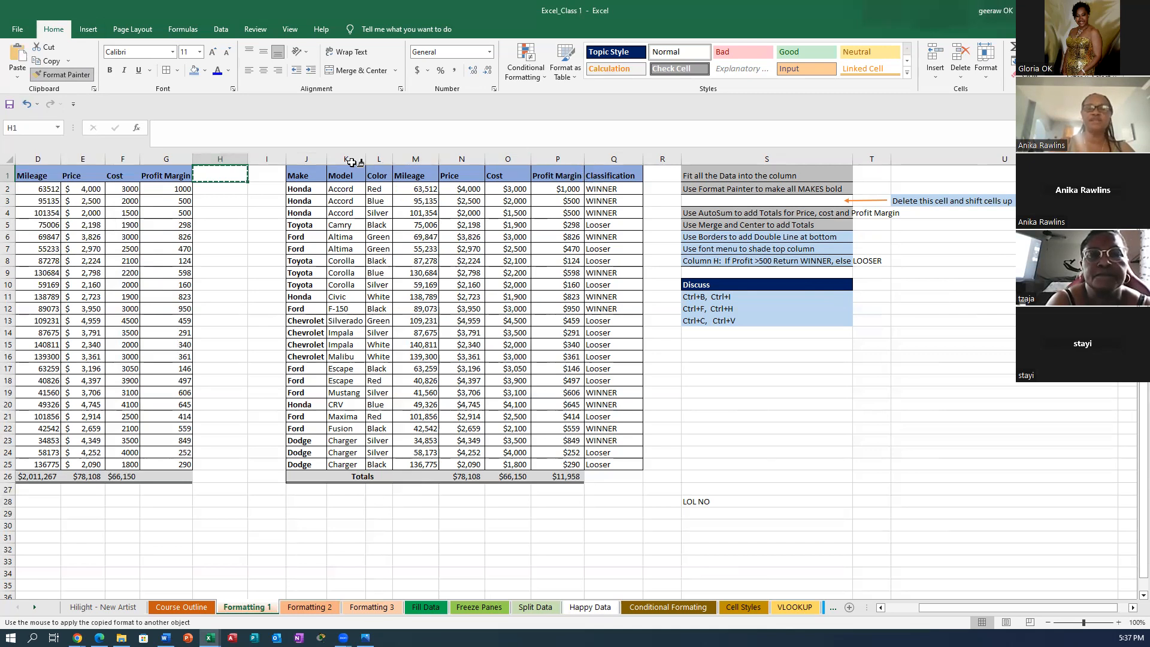
click(225, 172)
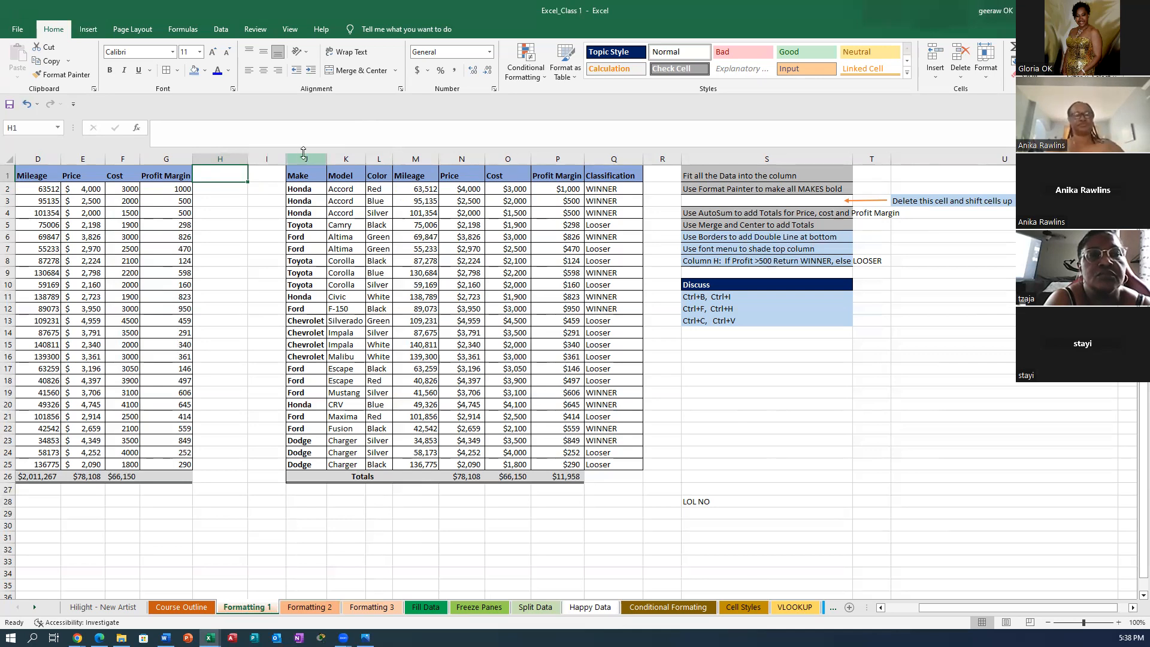
Hide columns J through Q containing the finished reference table
drag(304, 153, 593, 148)
right_click(415, 266)
click(444, 445)
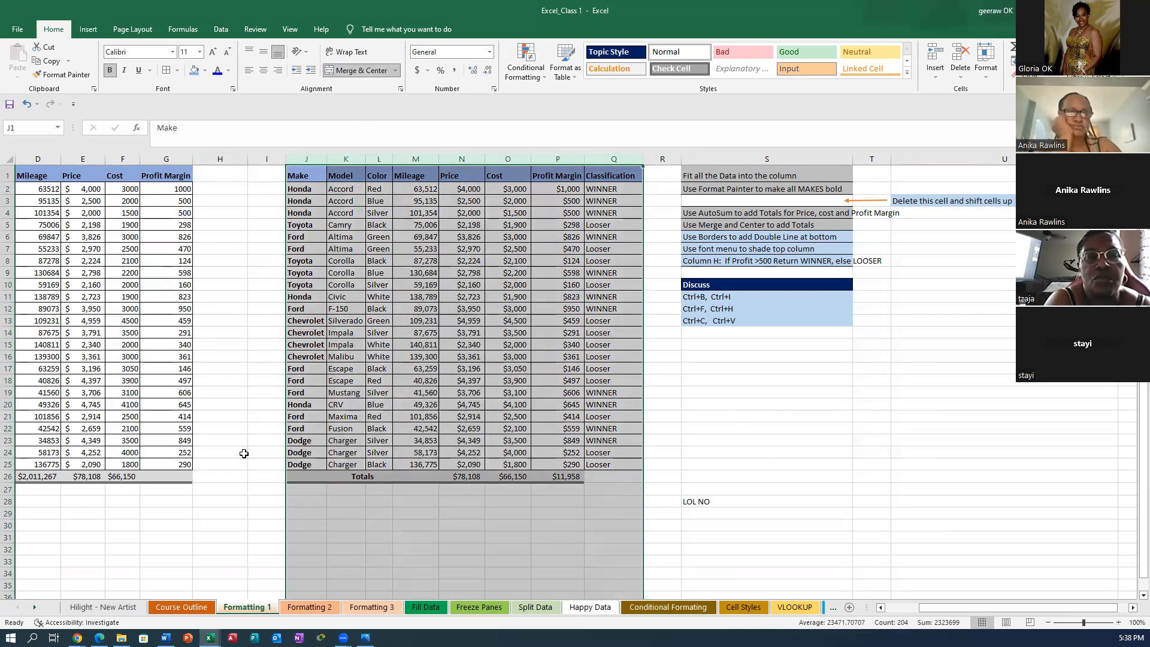
click(220, 225)
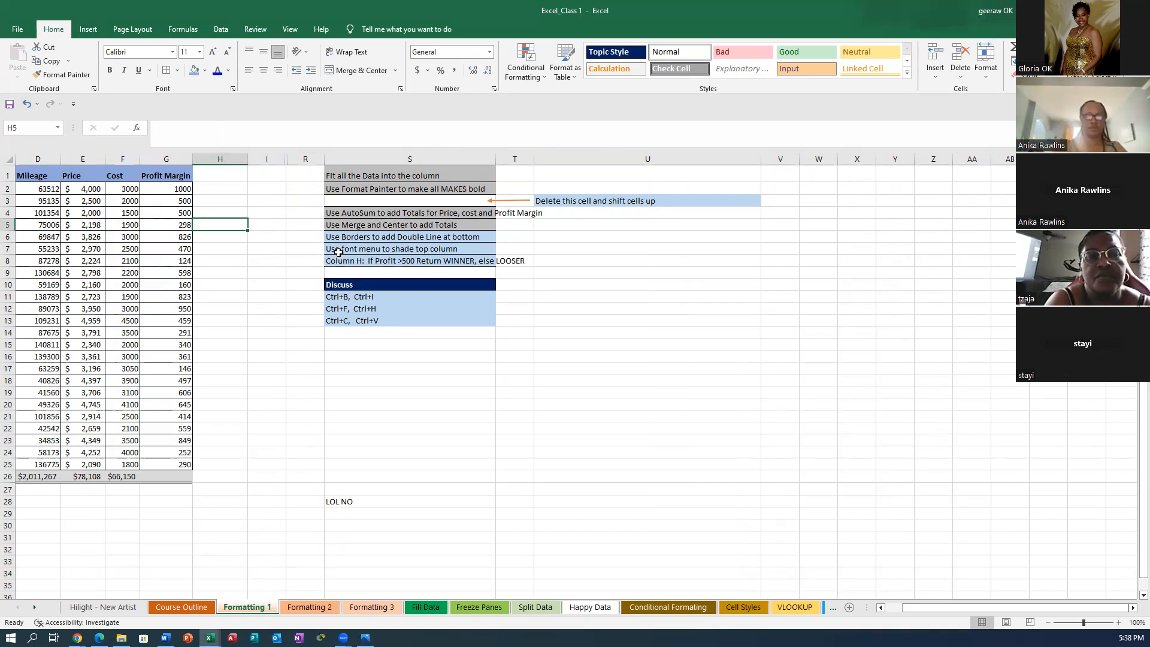
Add the bold column heading Classification in cell H1, following the Column H task in the instruction list
click(436, 263)
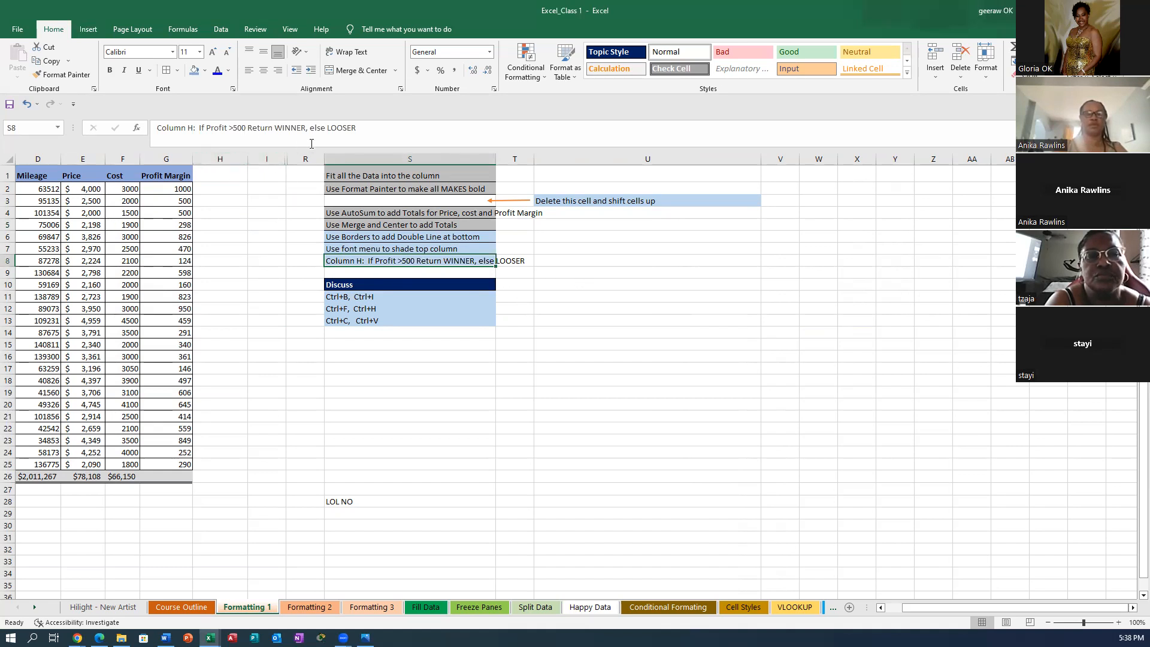
click(216, 174)
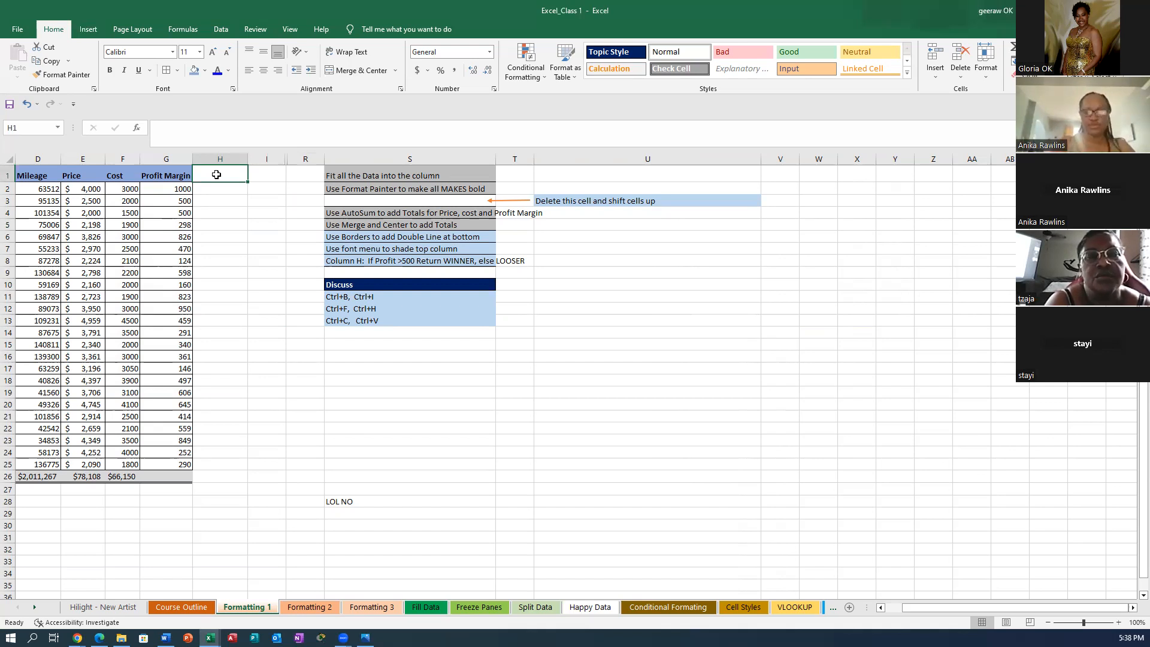
text(Cla)
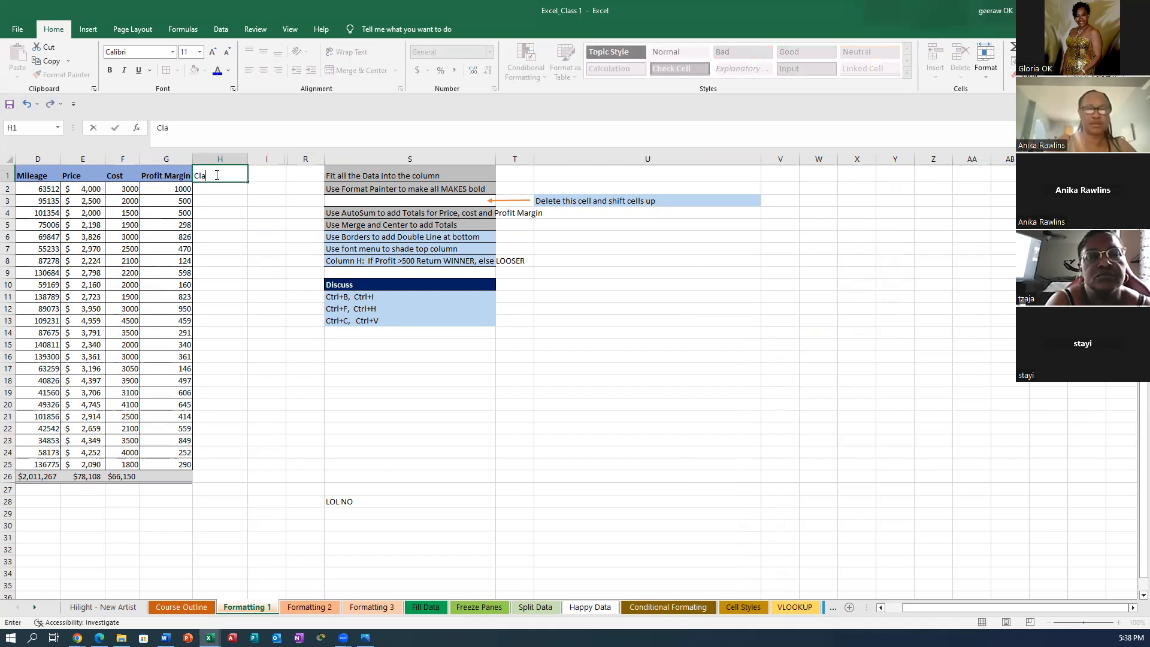
text(ssification)
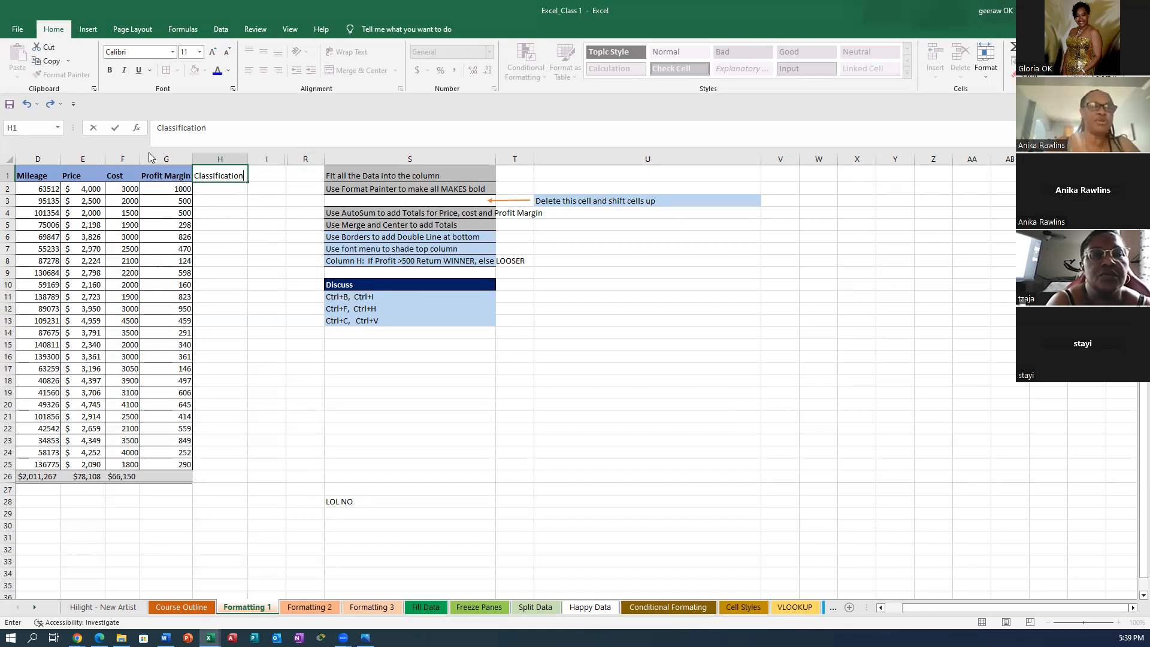
click(109, 73)
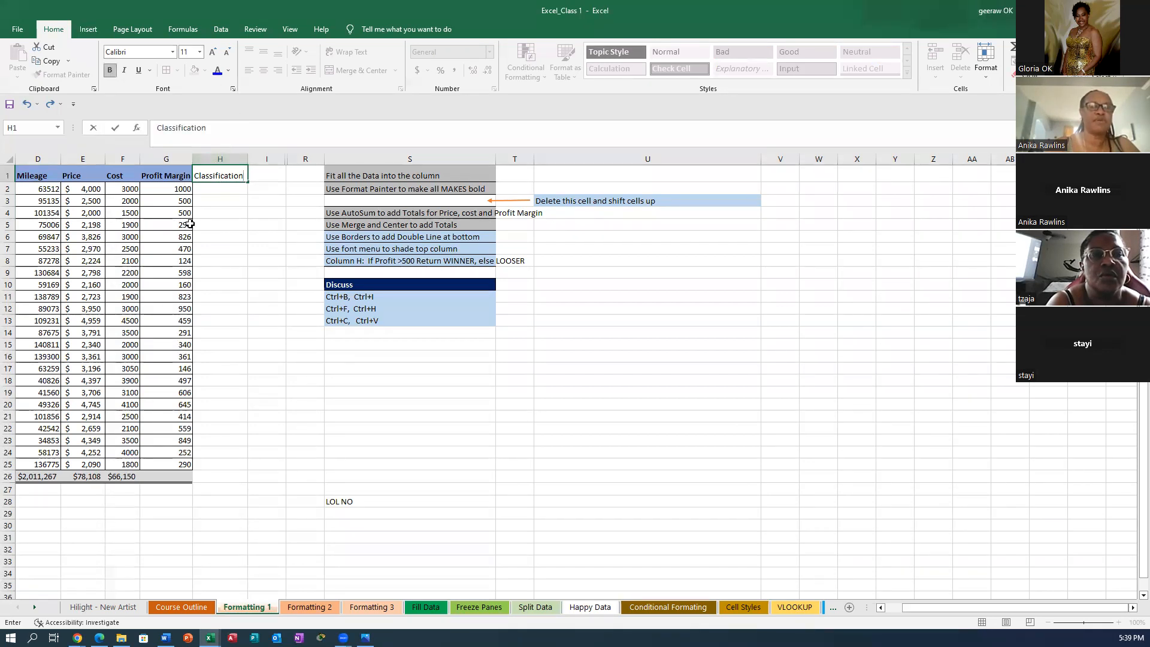
key(Return)
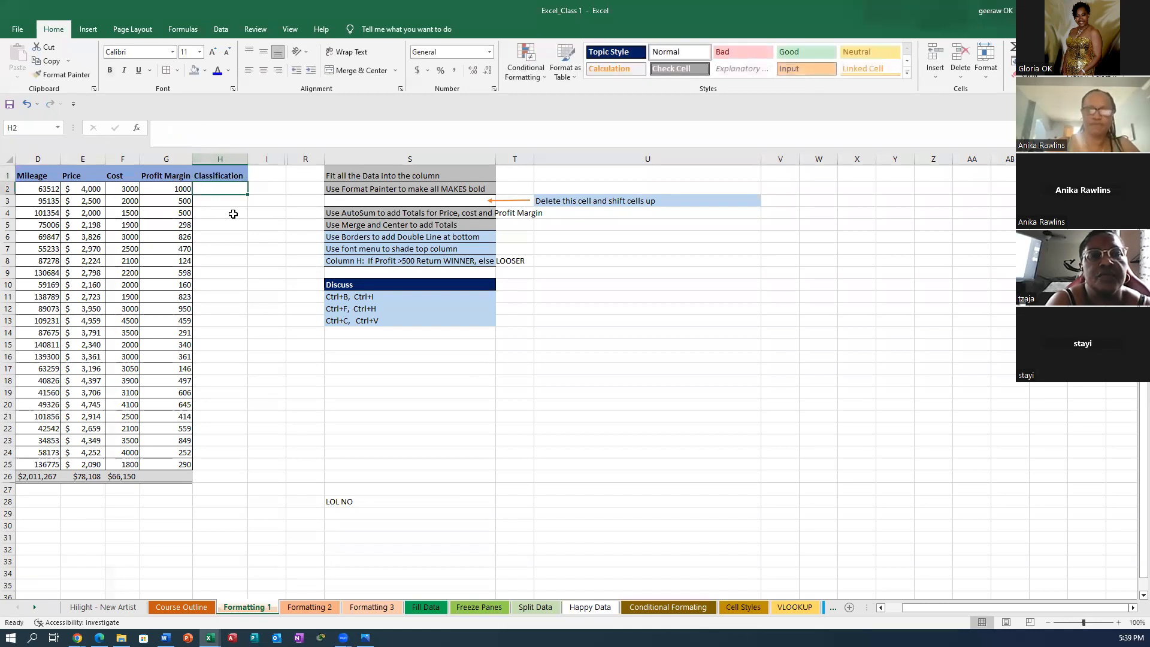
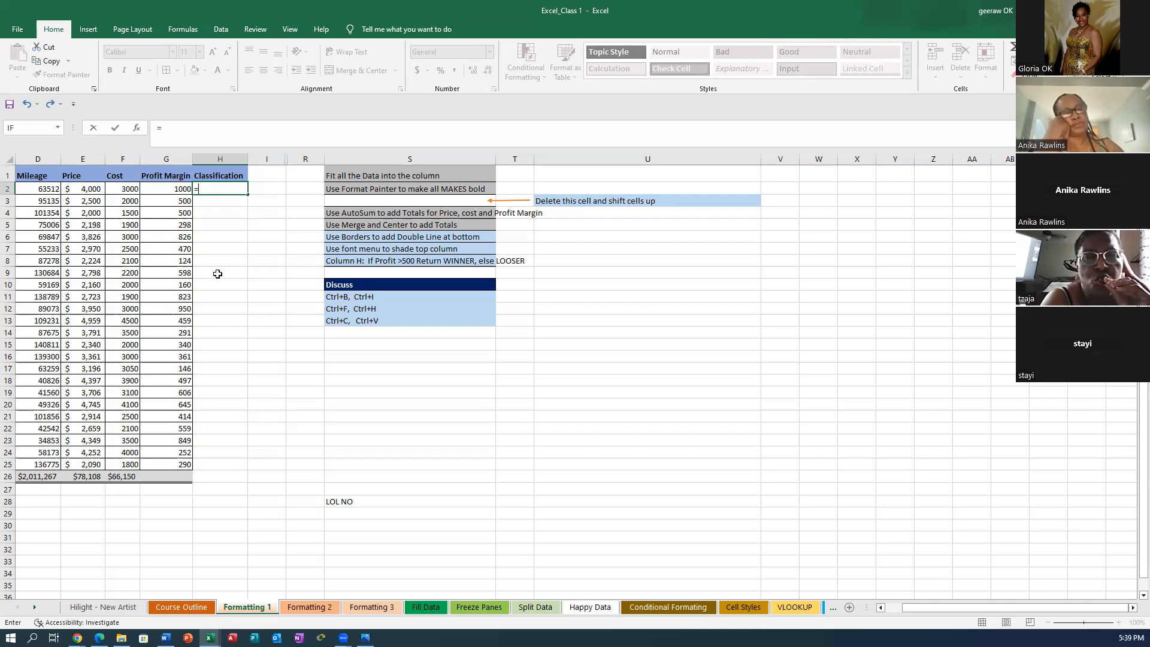
Begin an IF formula in cell H2 with the logical test G2>500 on the Profit Margin
click(412, 264)
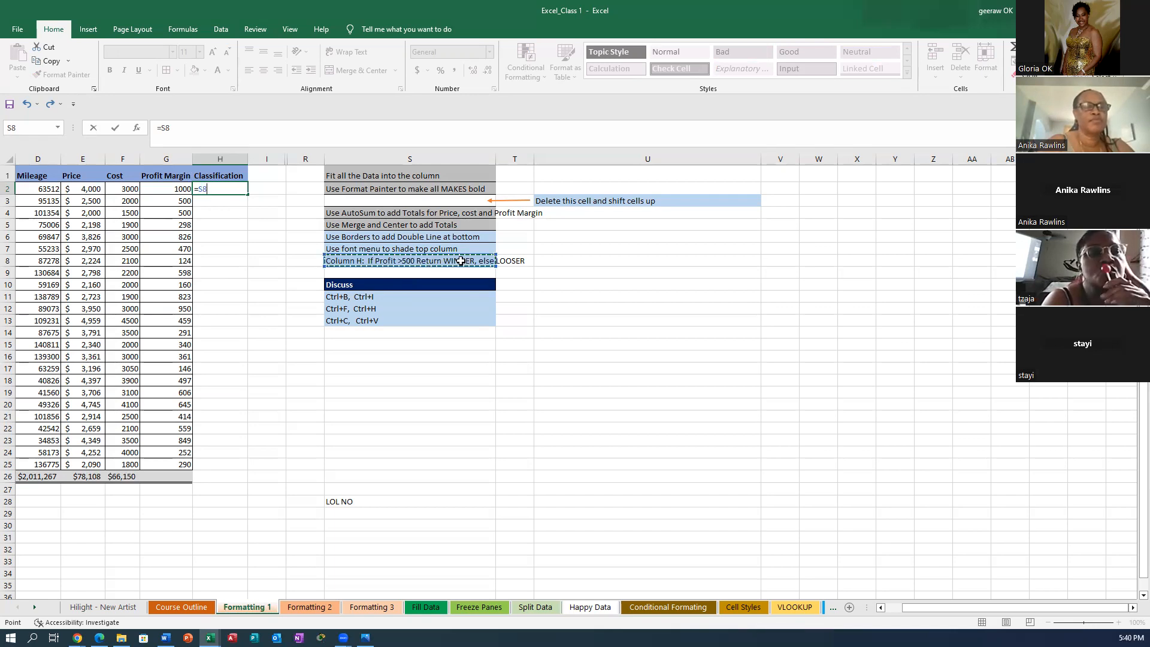
key(Escape)
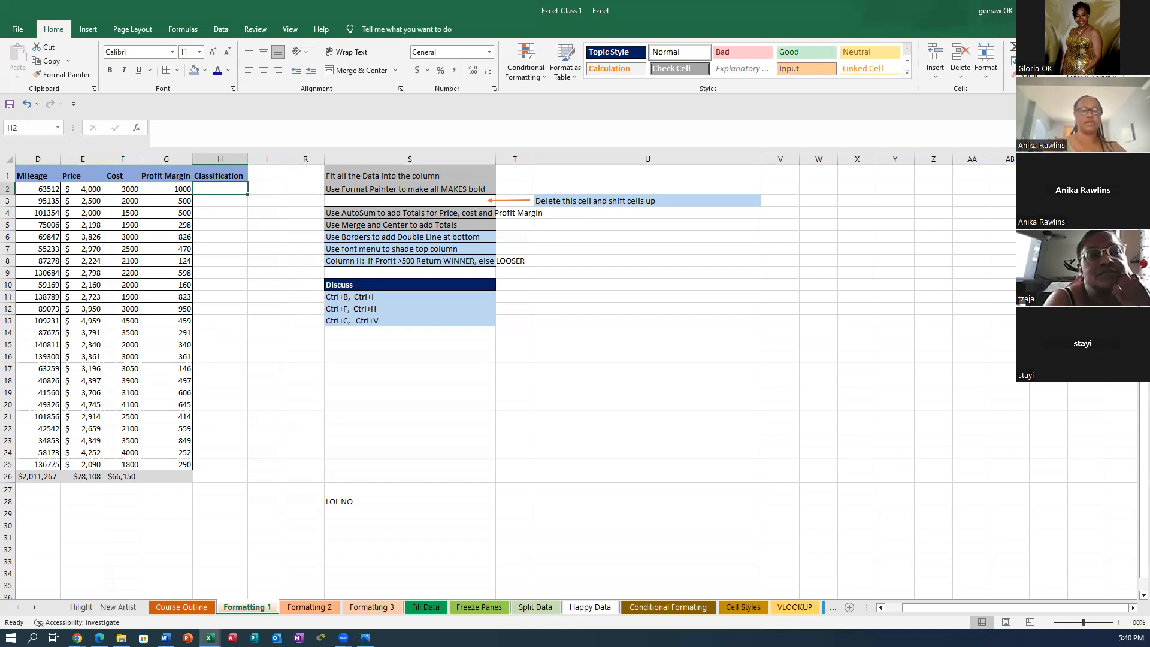
text(=)
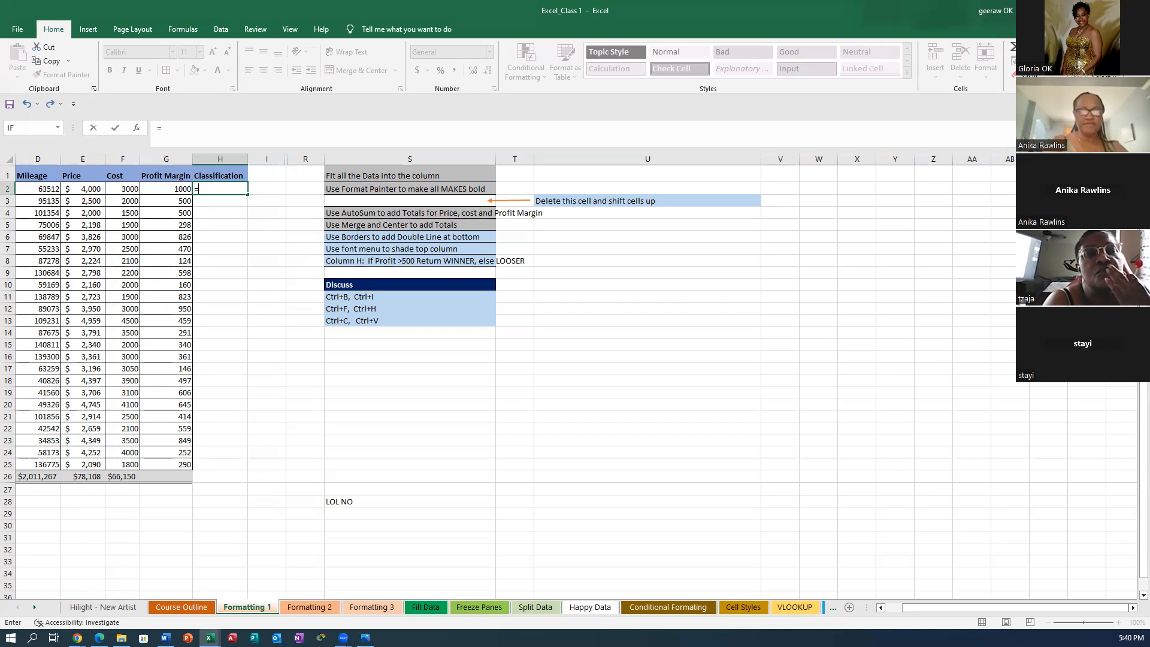
text(IF)
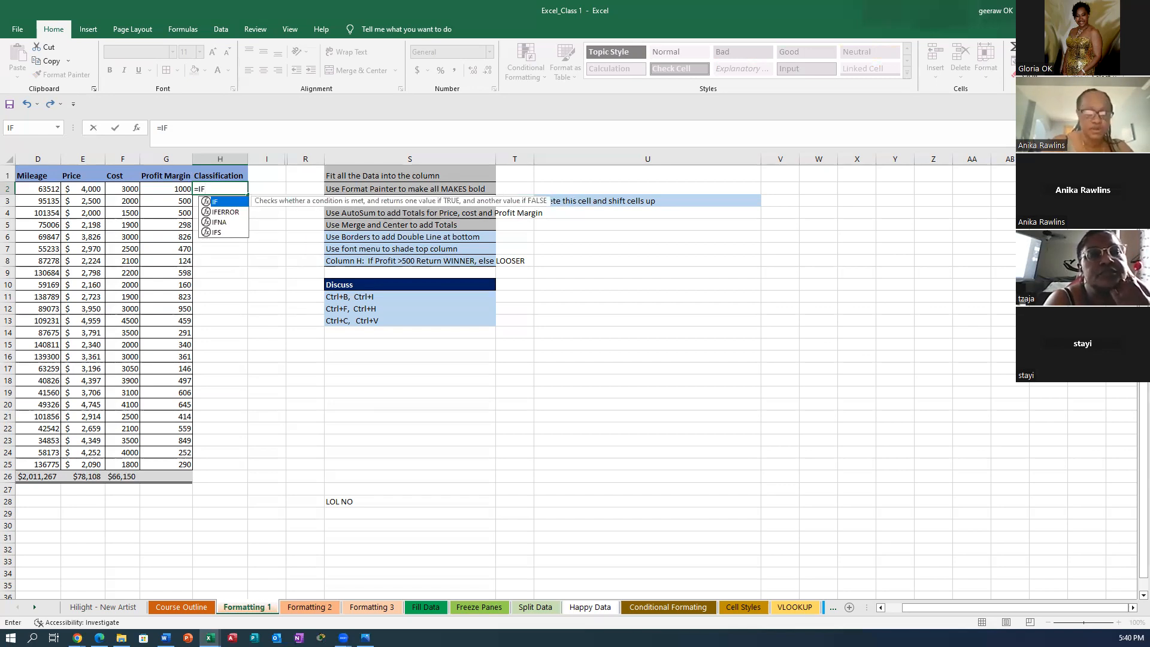
text(()
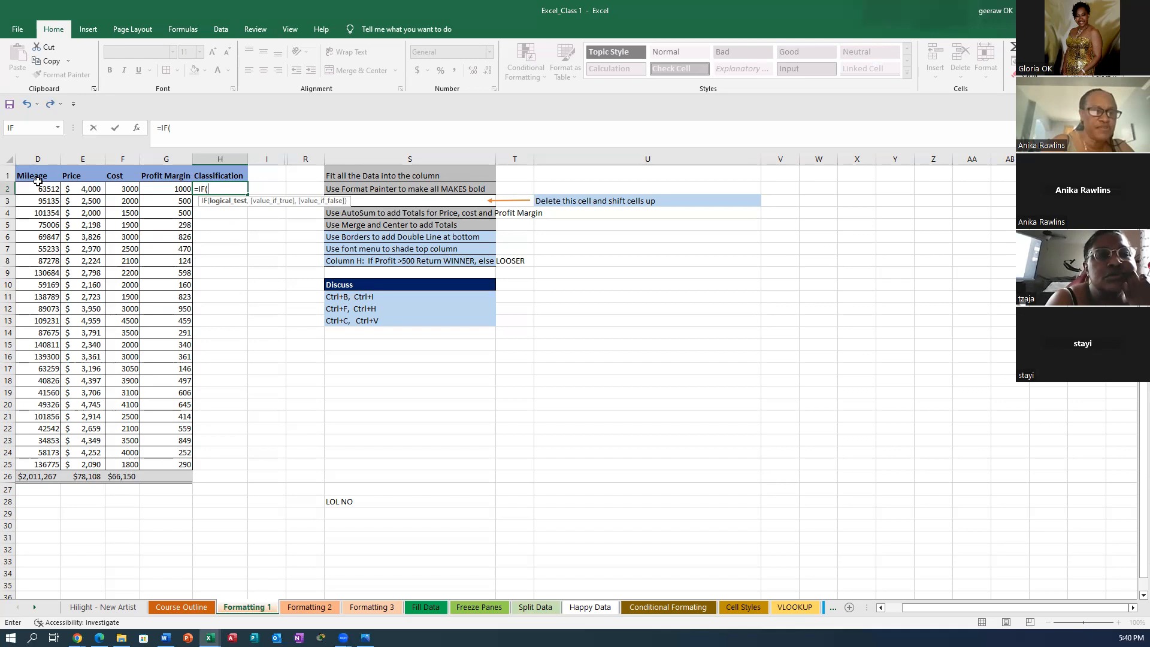
click(172, 190)
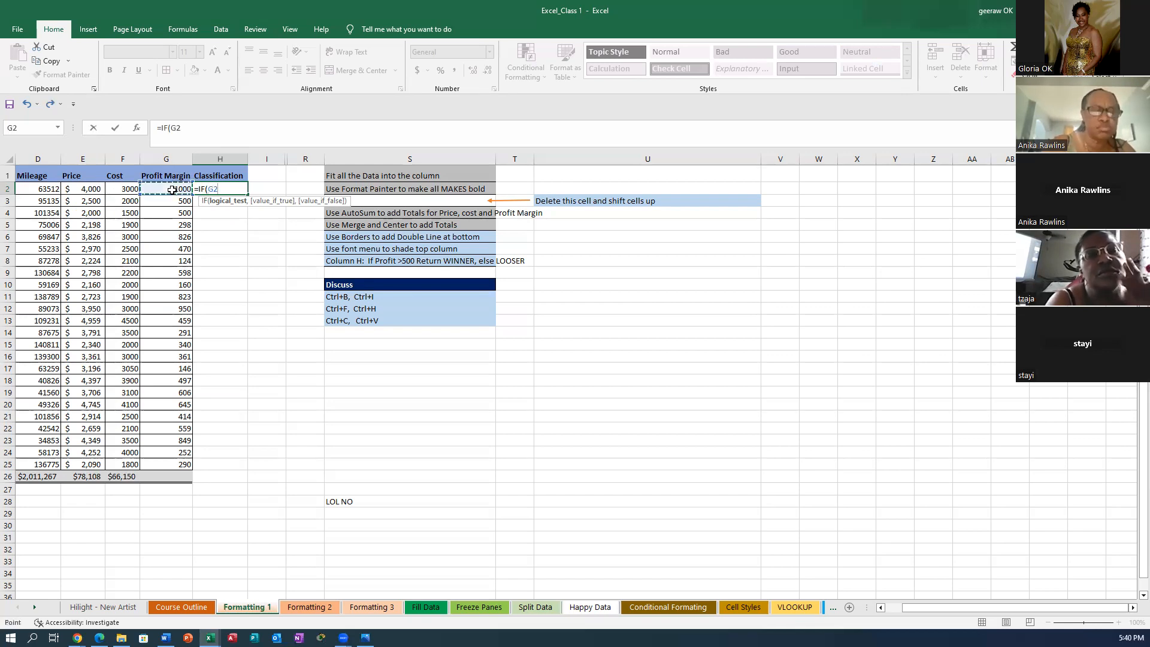
text(>)
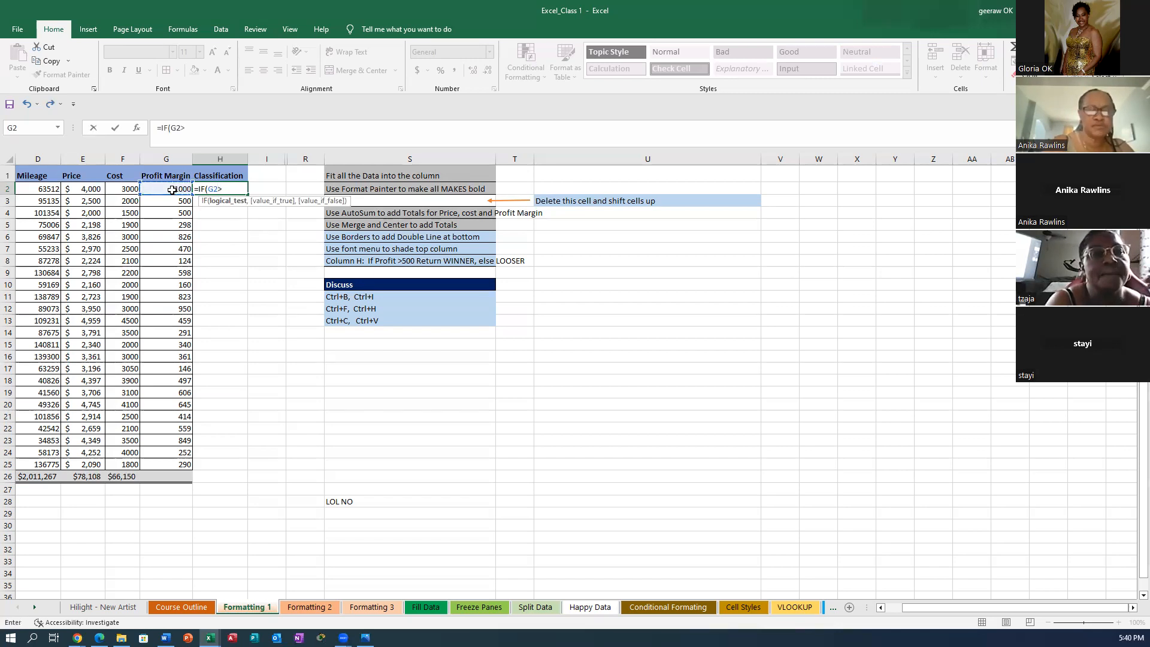
text(500)
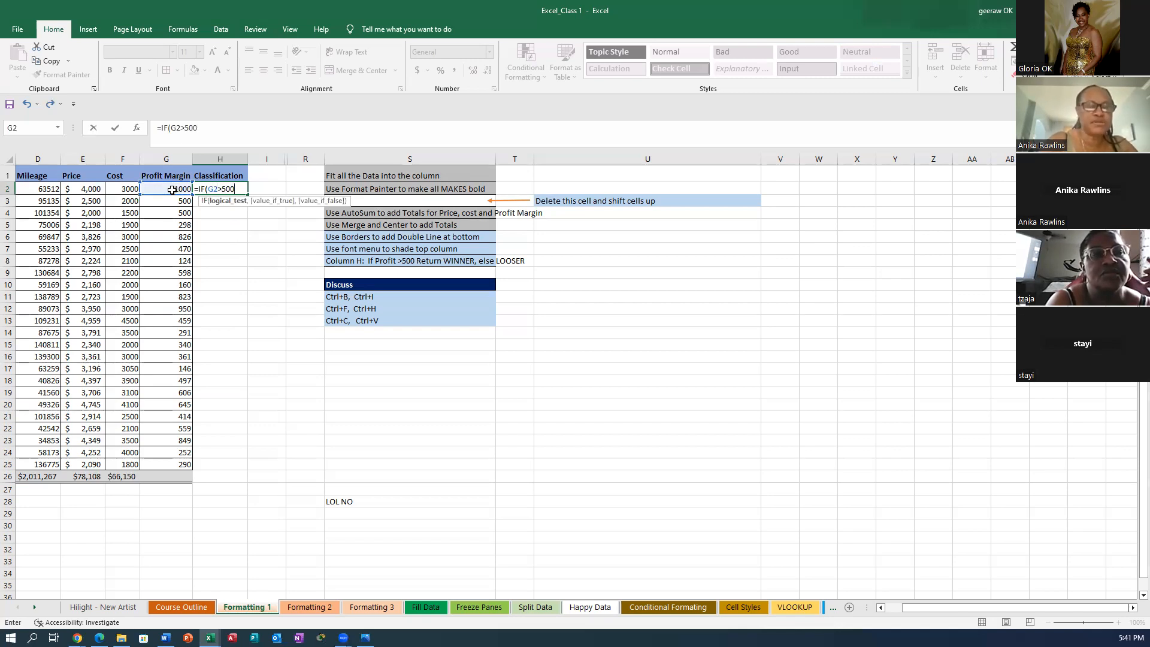
text(,)
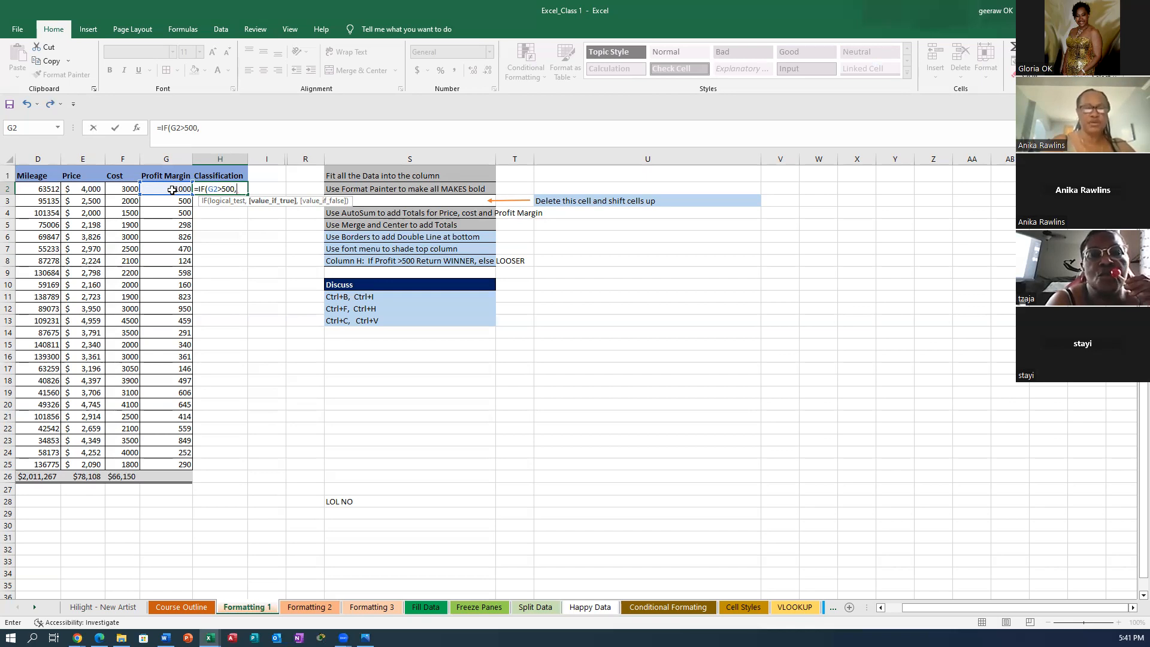
text(Winner)
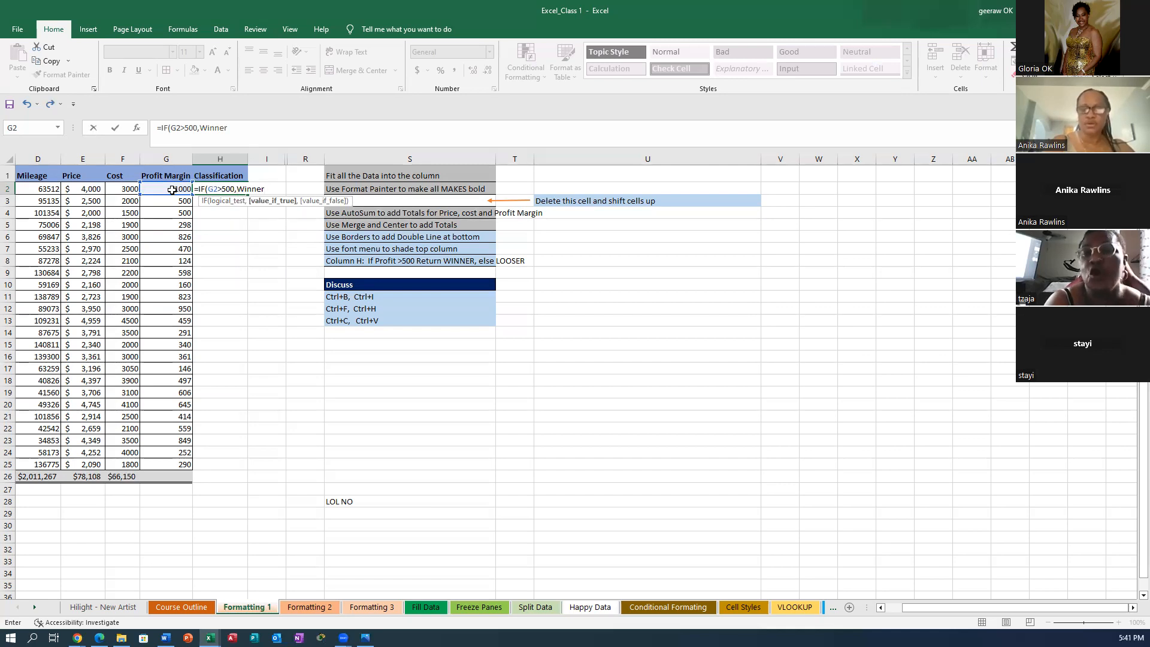
key(BackSpace)
key(BackSpace)
key(BackSpace)
key(BackSpace)
key(BackSpace)
key(BackSpace)
key(BackSpace)
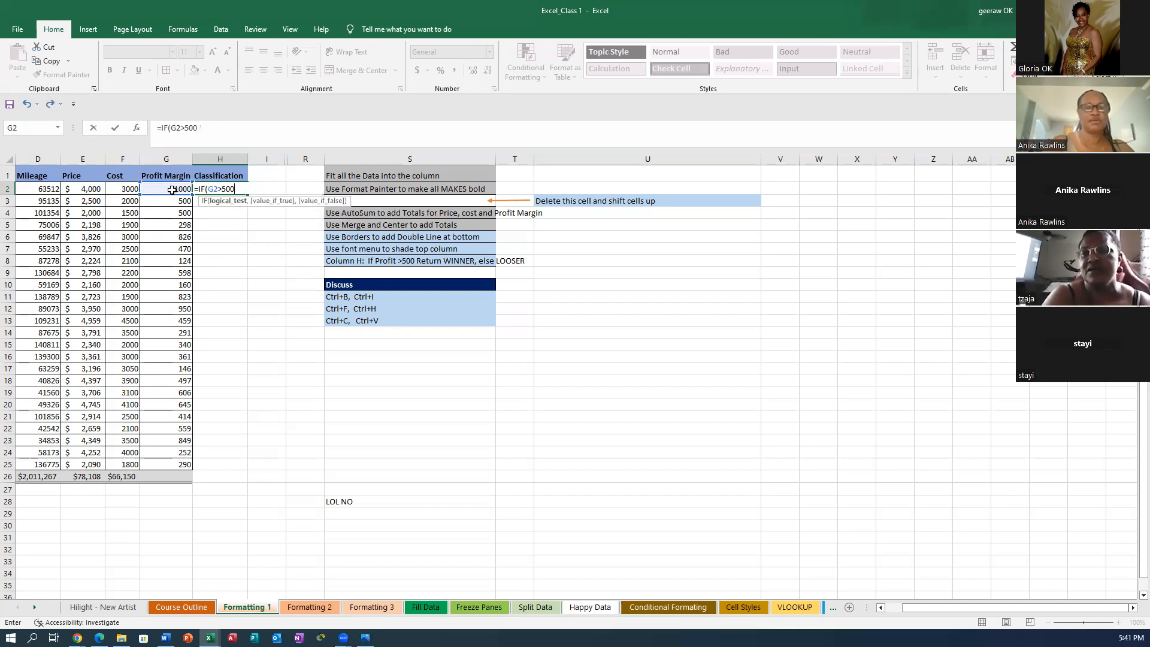
Complete the IF formula in H2 with "Winner" if true and "loooser" if false, and fill it down to H25
text(,")
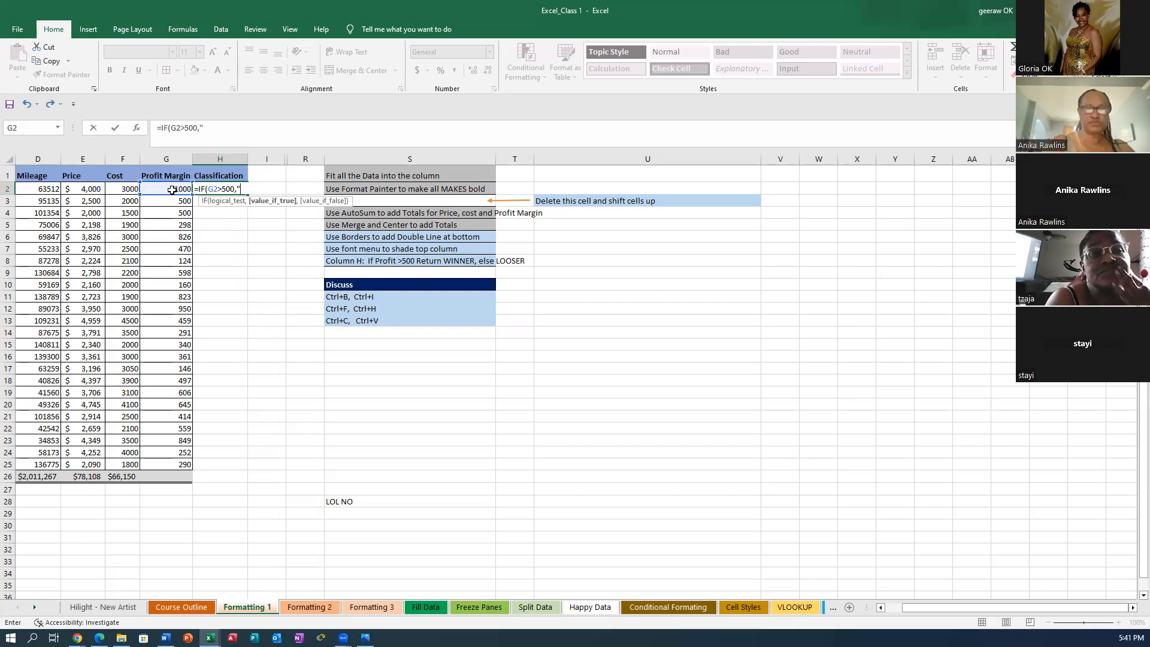
text(Winner)
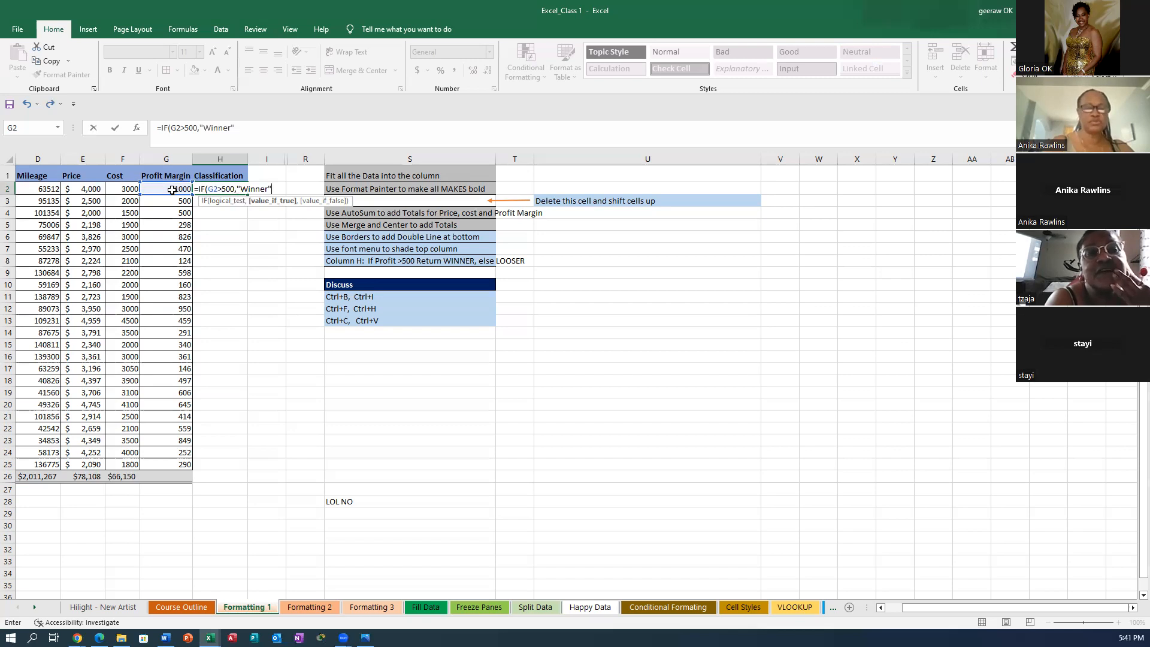
text(",)
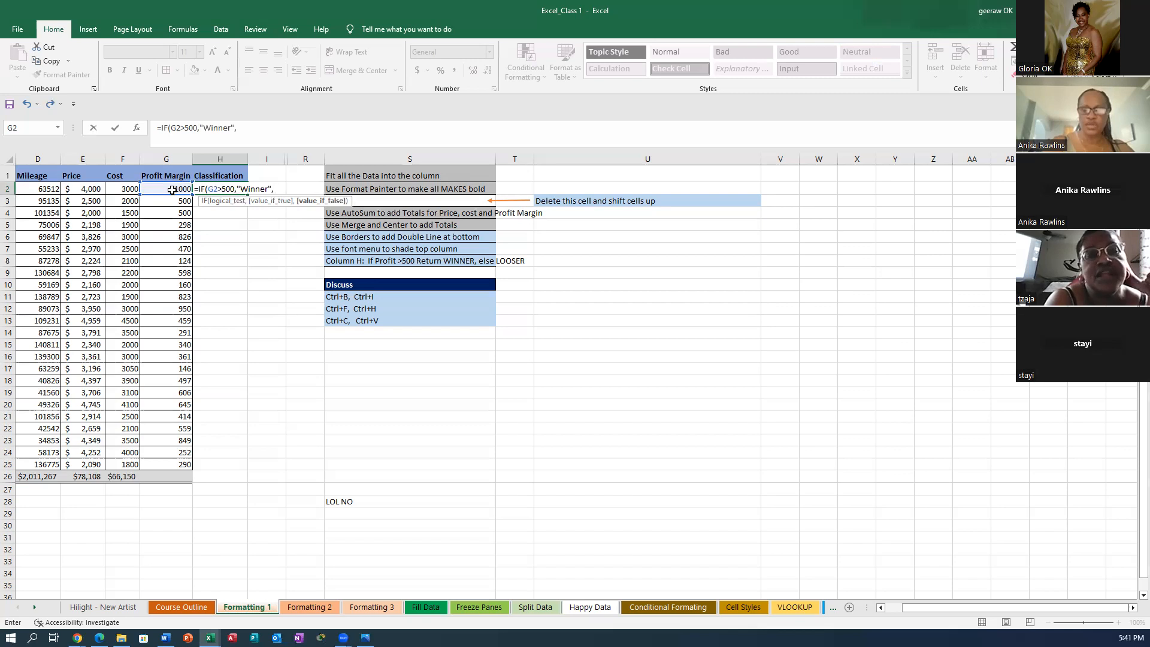
text("lo)
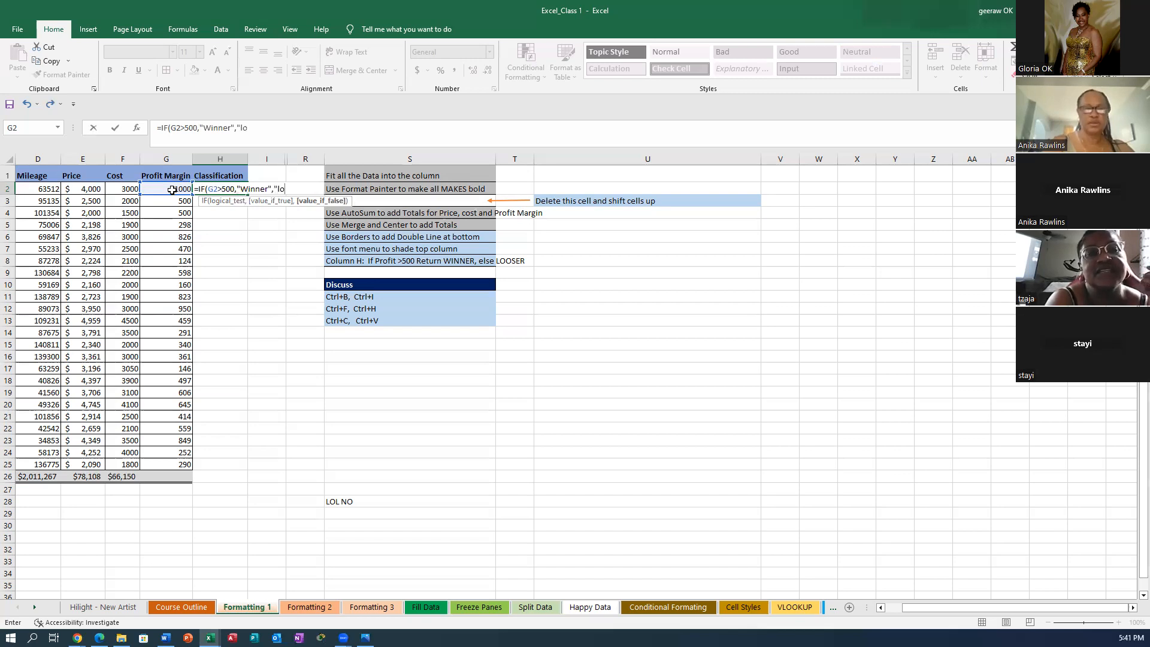
text(s)
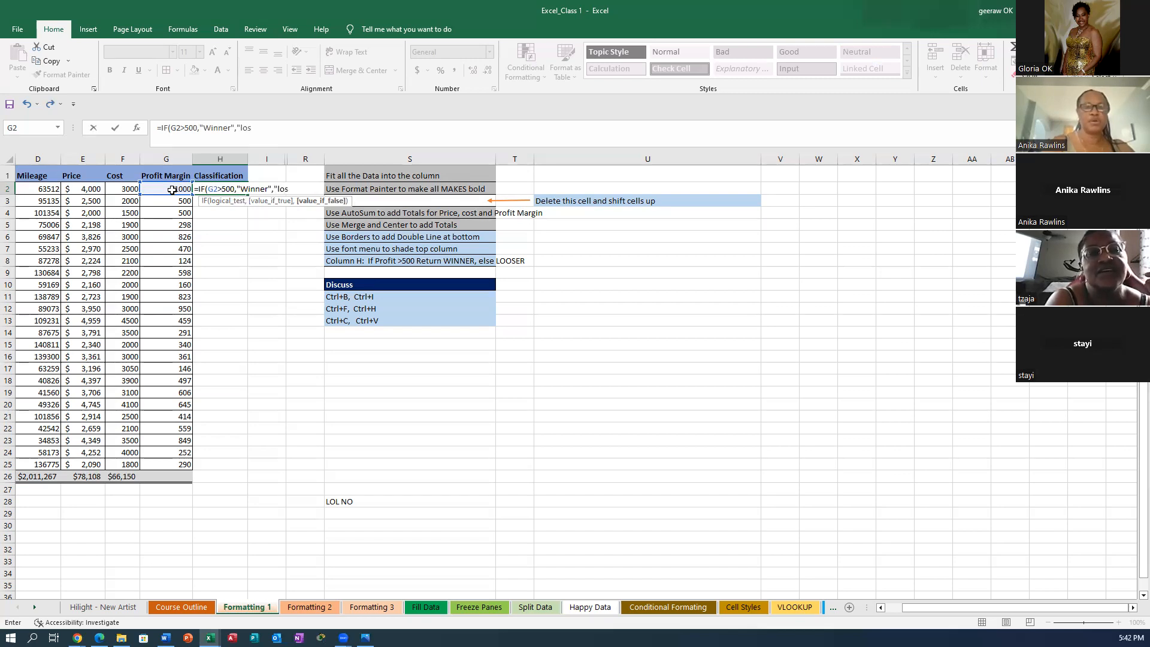
key(BackSpace)
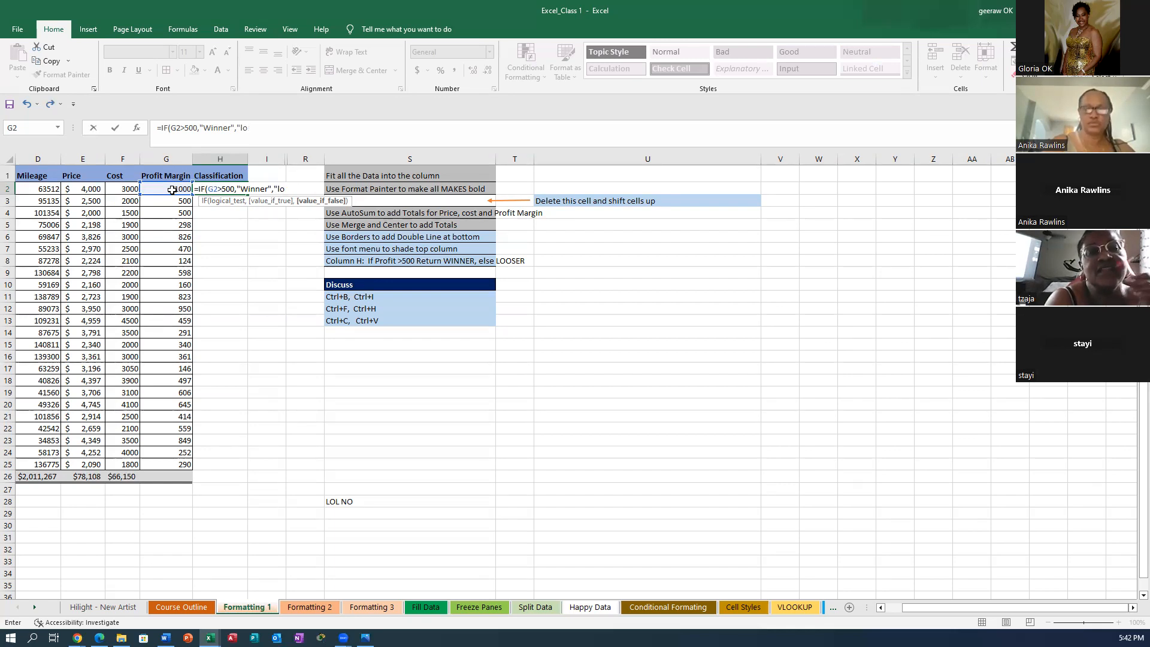
text(ooser")
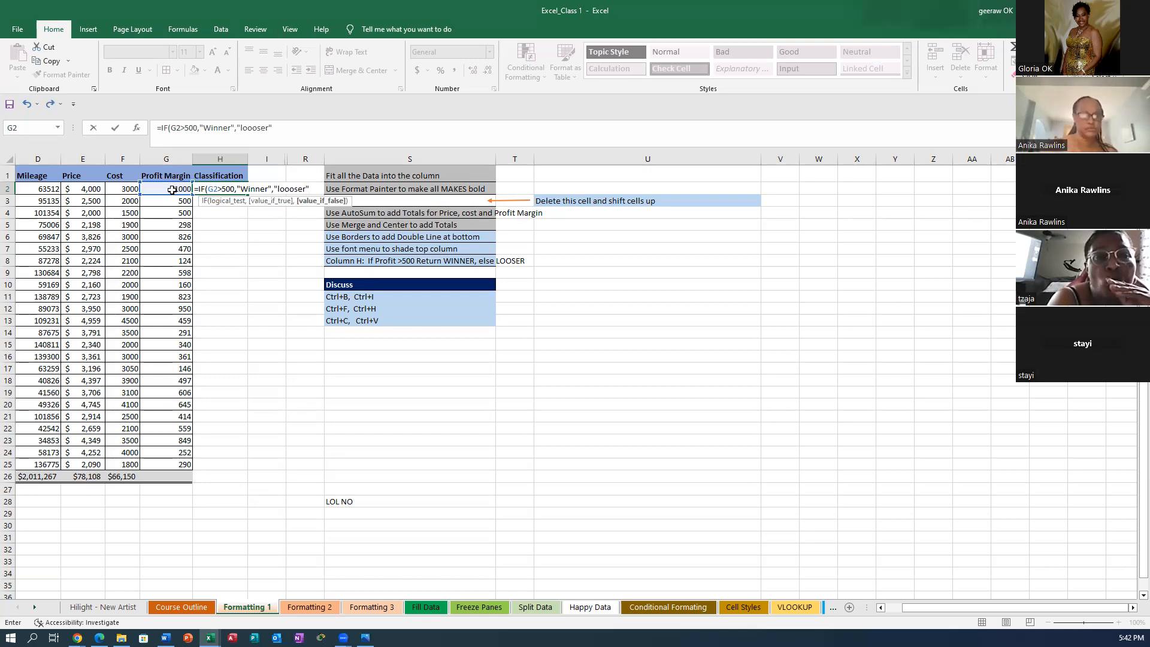
text())
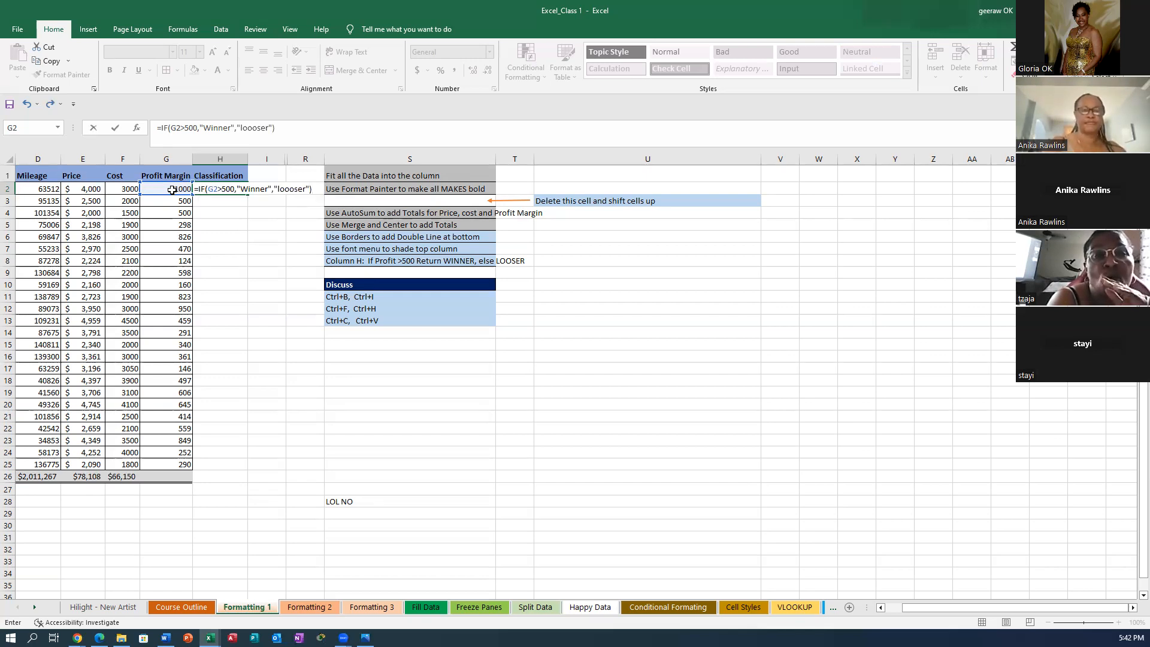
key(Return)
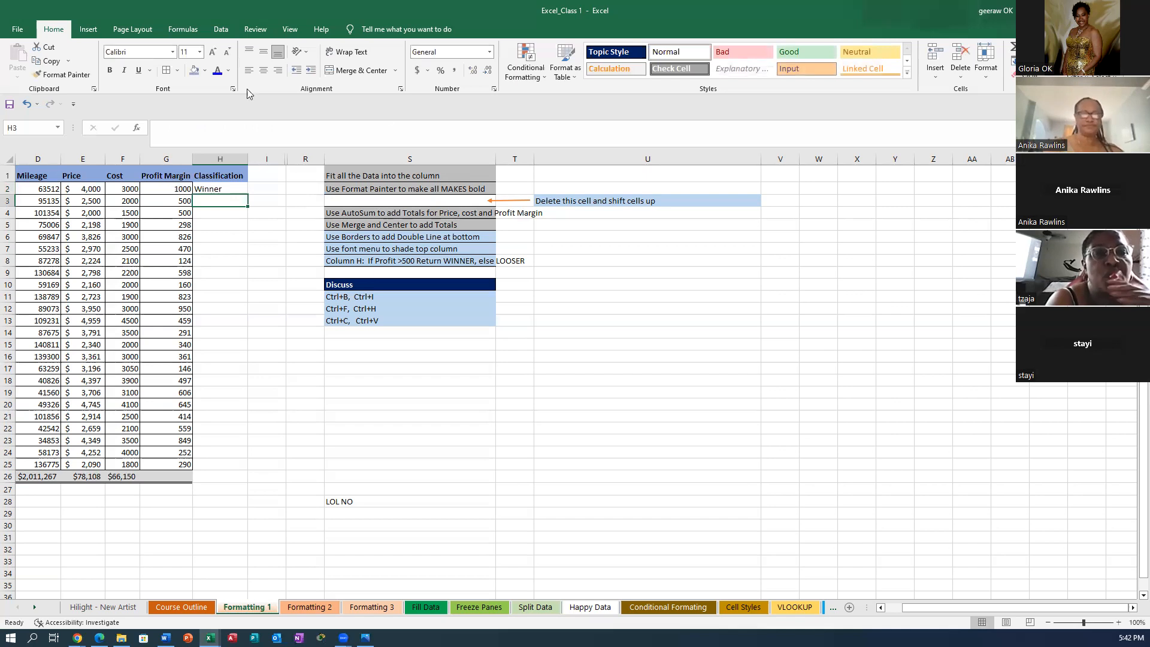
click(208, 190)
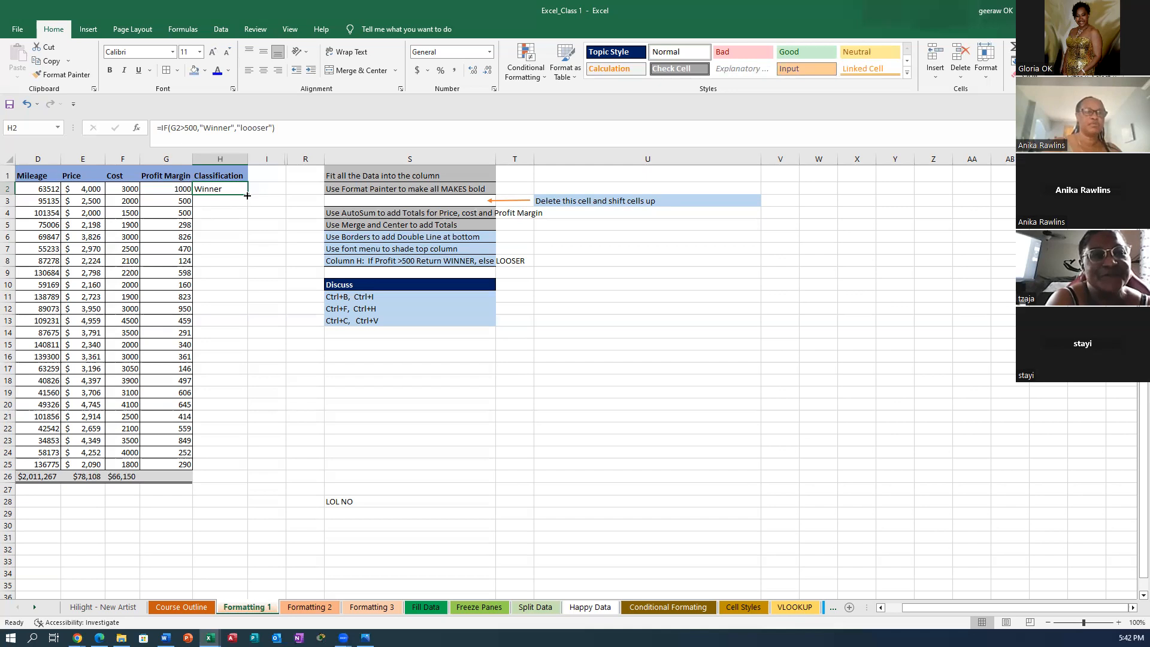
drag(248, 196, 249, 467)
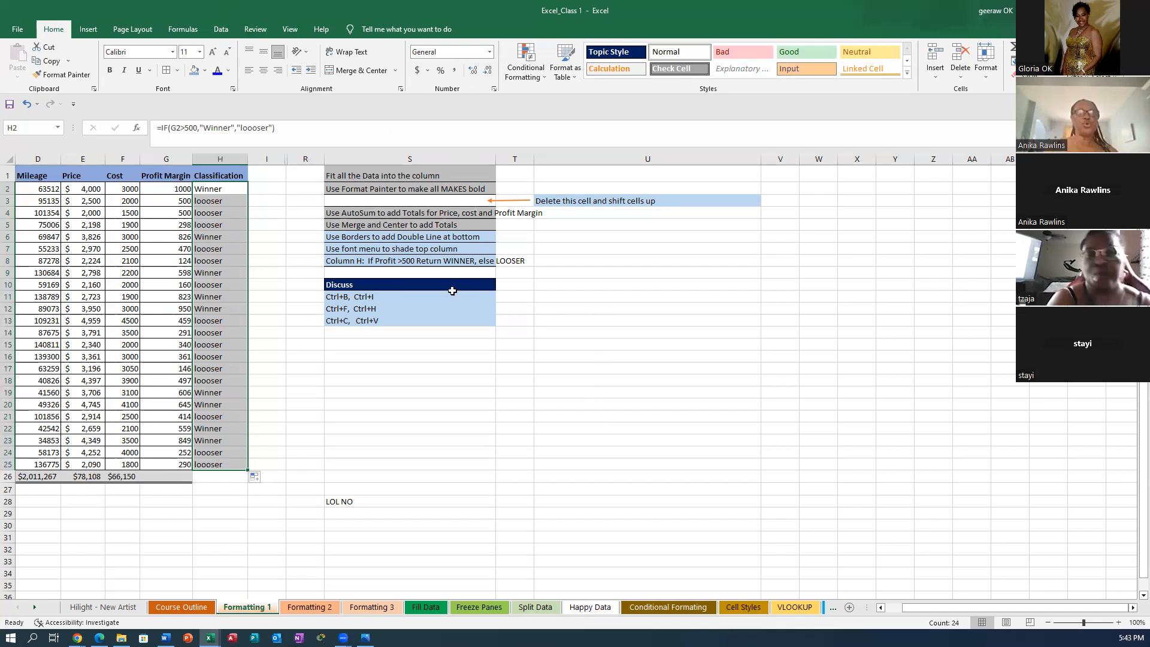
Shade the completed task cells S6:S8 grey to match the finished tasks above them
click(399, 258)
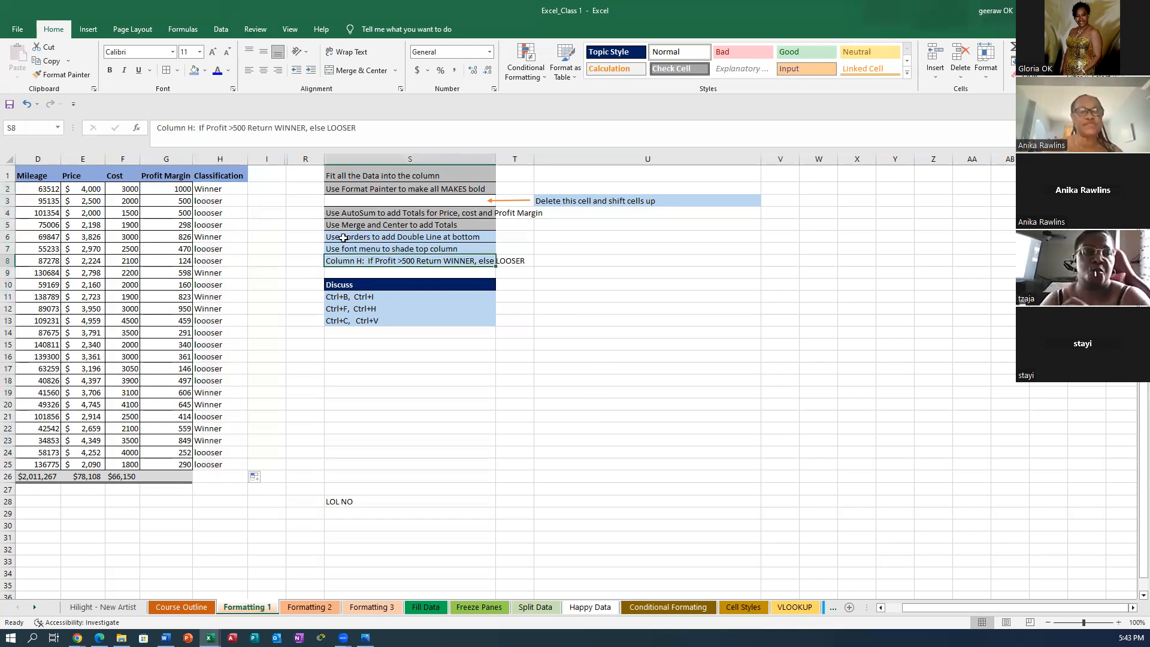
drag(343, 238, 393, 258)
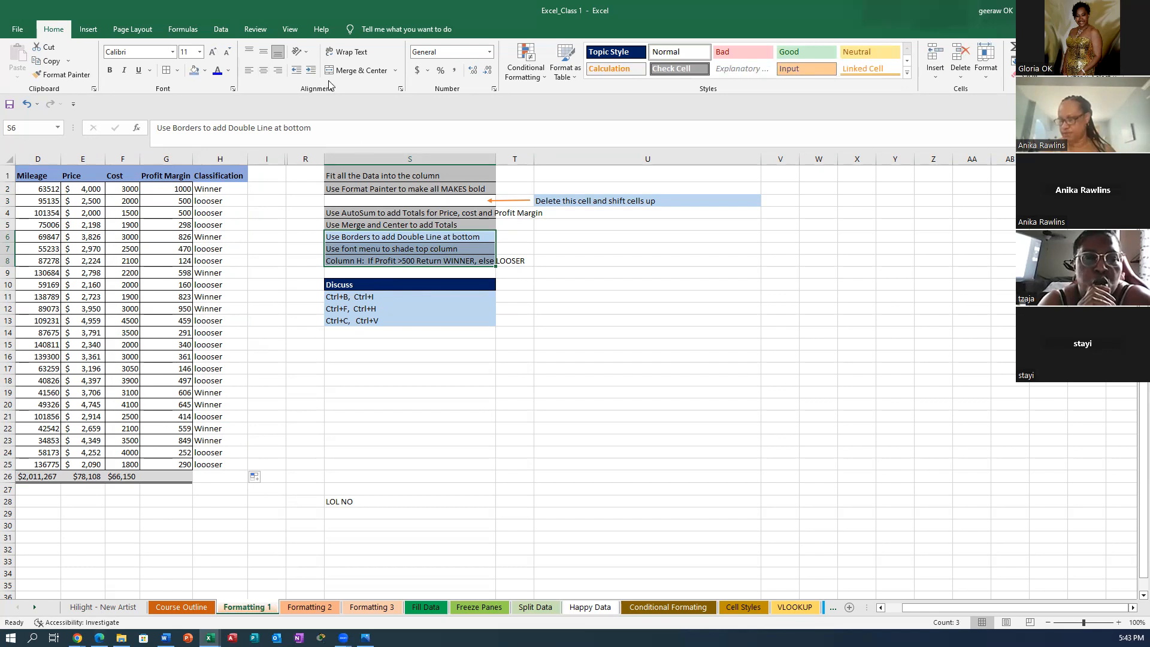
click(204, 71)
click(195, 125)
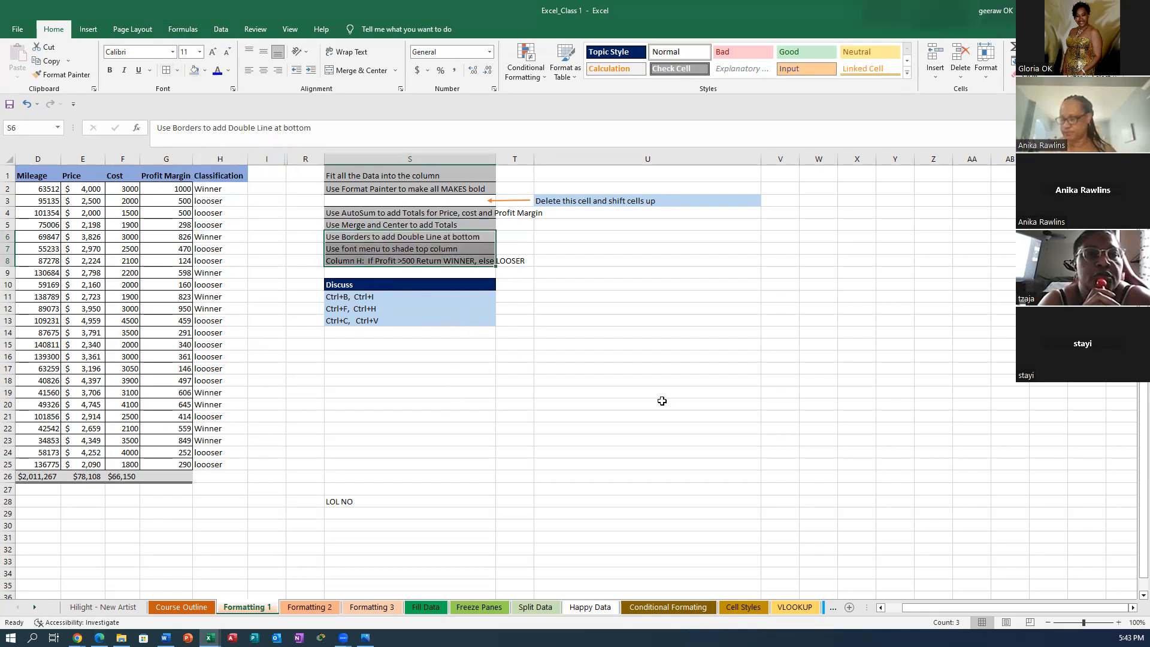
click(640, 406)
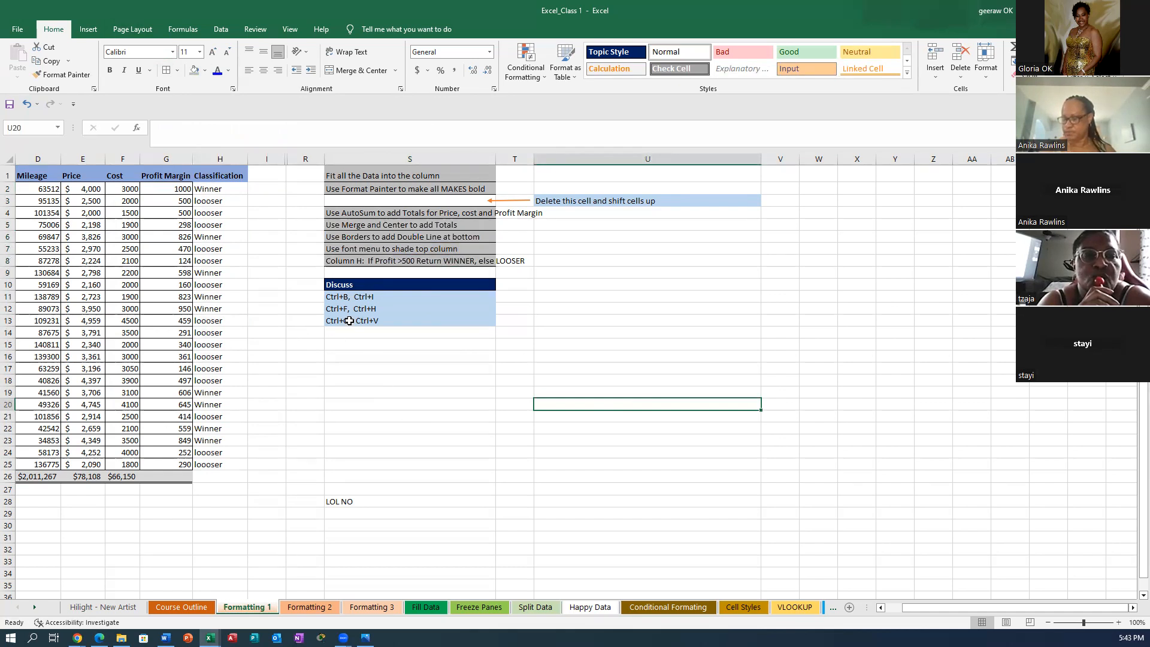
Shade the keyboard shortcut cells S11:S13 under Discuss grey to mark them as covered
drag(344, 298, 367, 320)
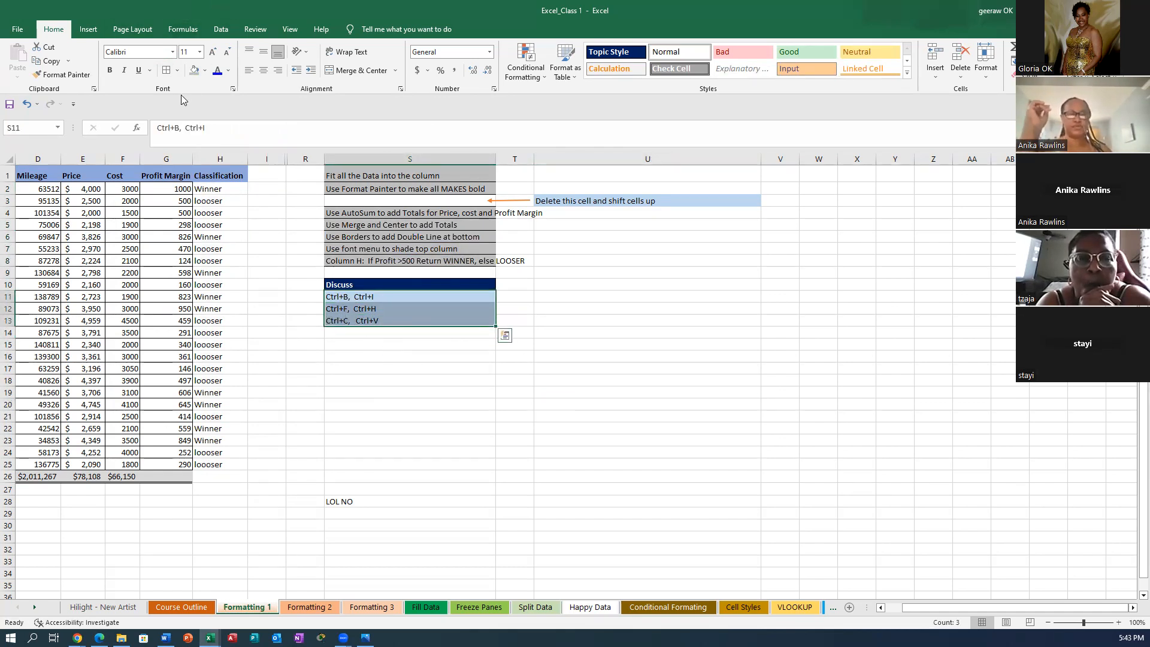
click(194, 70)
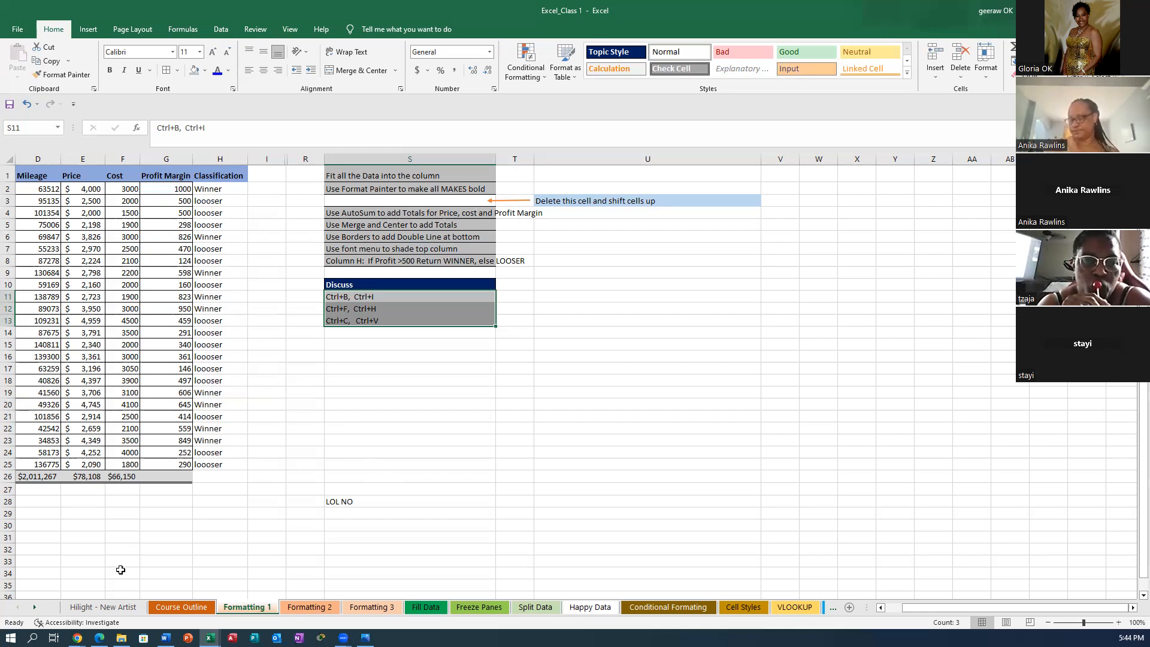
On the Course Outline sheet, shade the keyboard shortcuts and mouse actions topic in A8 grey
click(187, 607)
click(140, 347)
click(102, 245)
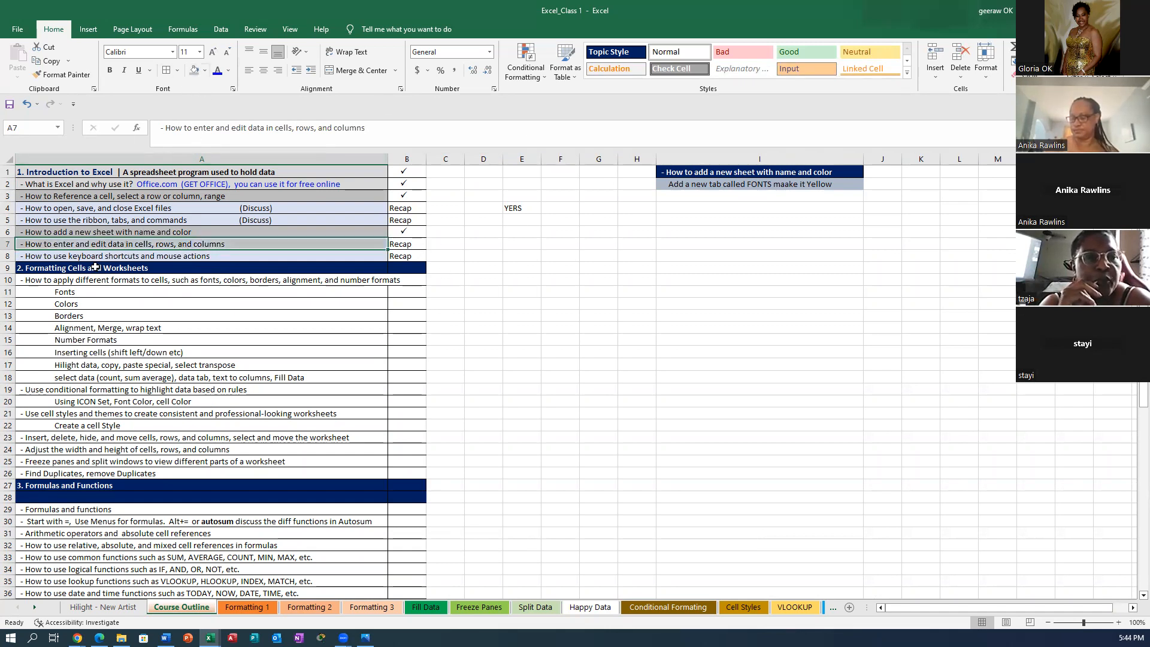
click(69, 258)
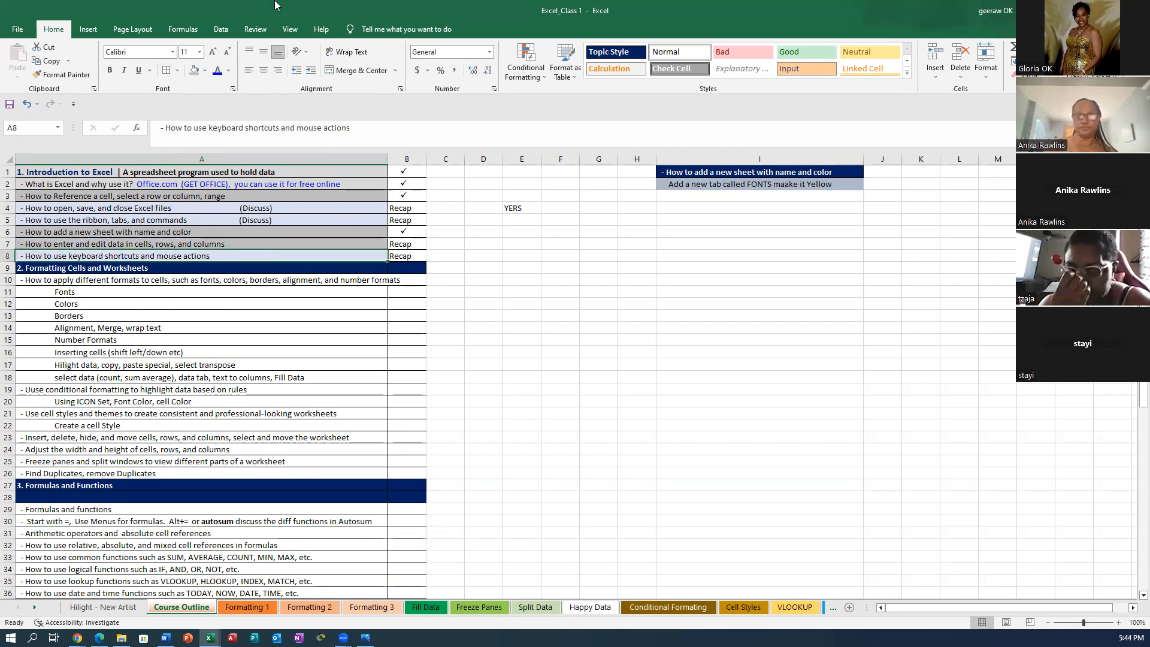
click(194, 70)
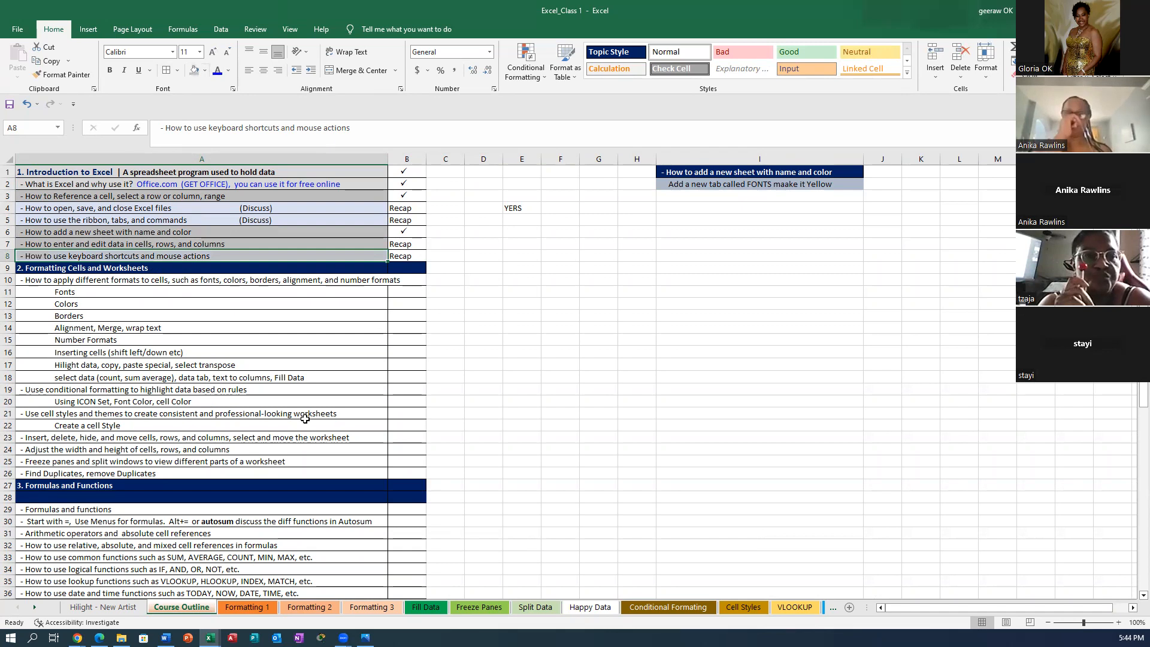
Shade the formatting topics from Fonts to Number Formats in A11:A15 grey
click(211, 313)
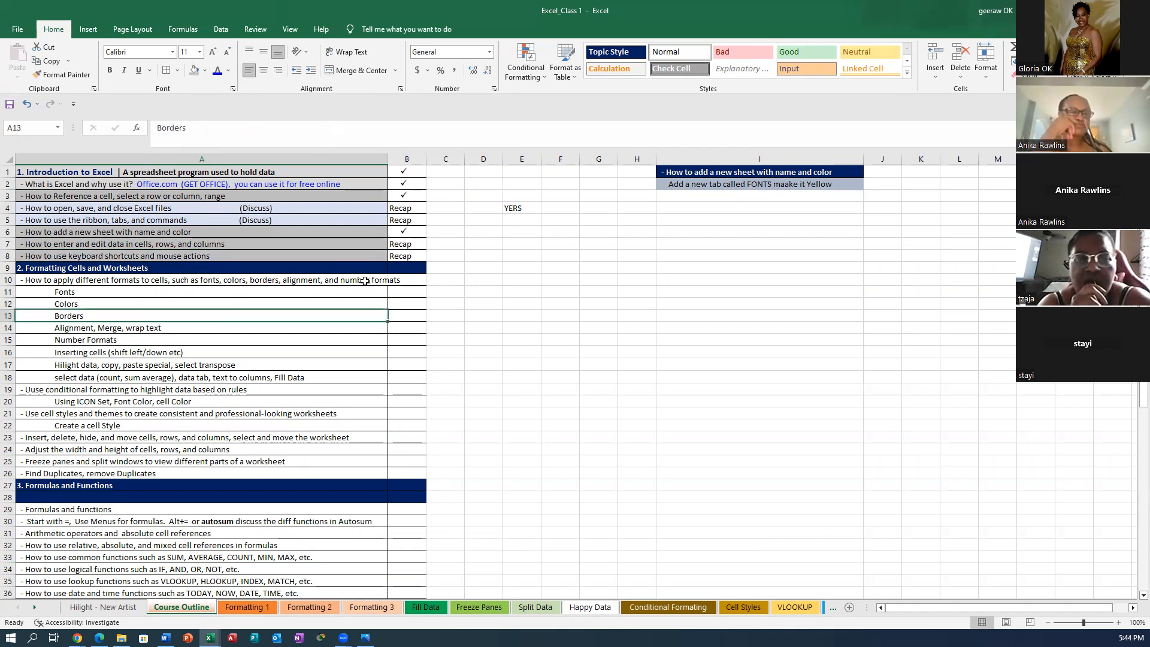
click(68, 293)
drag(67, 292, 66, 340)
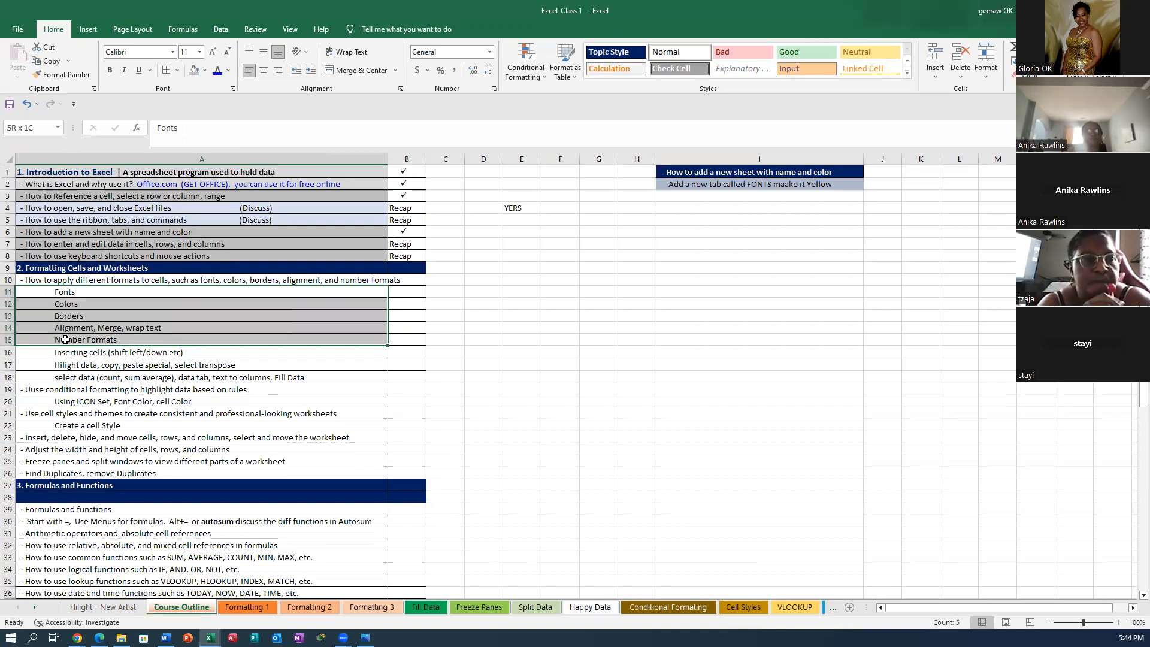
drag(65, 339, 65, 340)
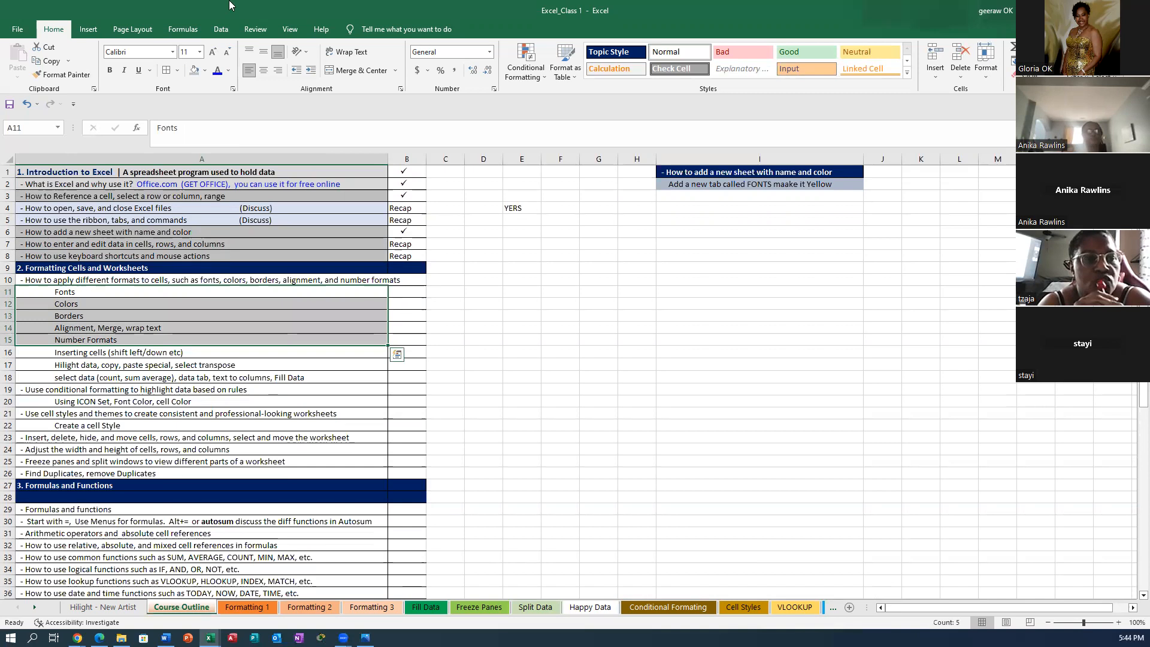
click(193, 71)
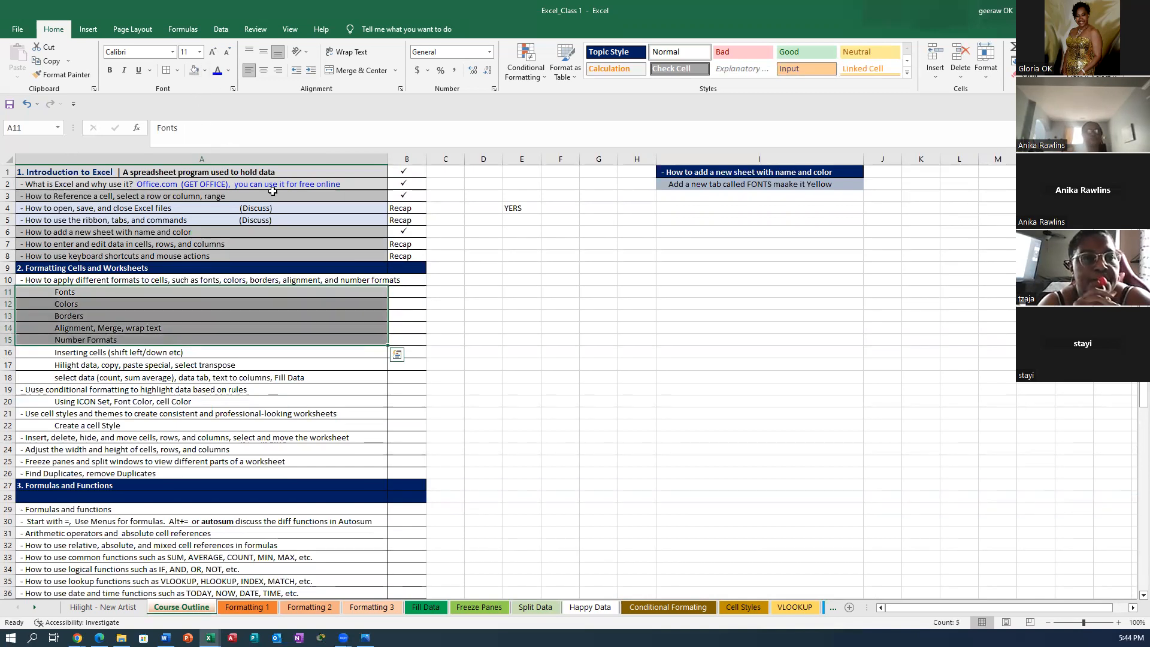
Copy the check mark from B3 into B11:B15 beside the completed formatting topics
click(403, 196)
right_click(403, 196)
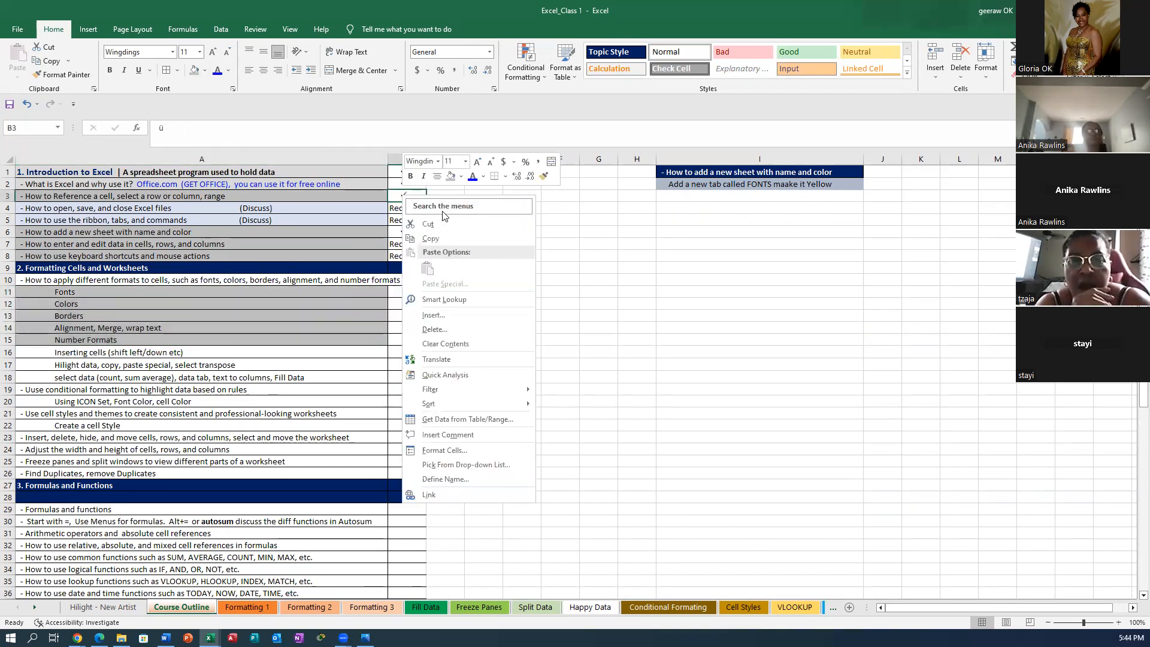
click(430, 239)
drag(404, 292, 402, 338)
key(Return)
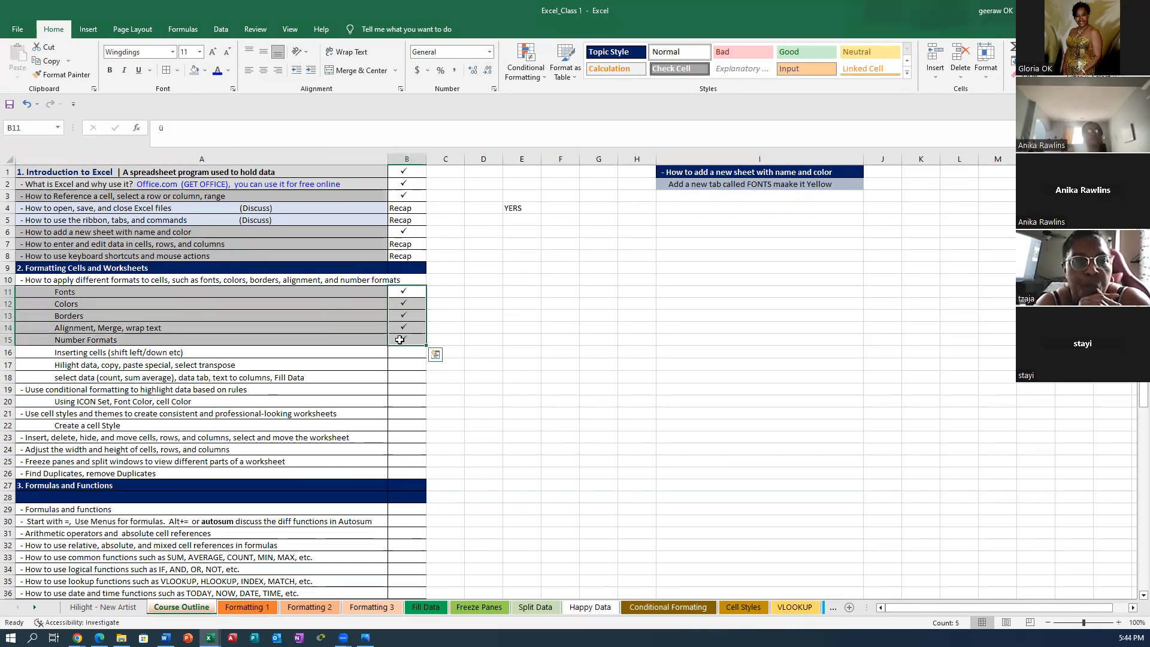
click(611, 241)
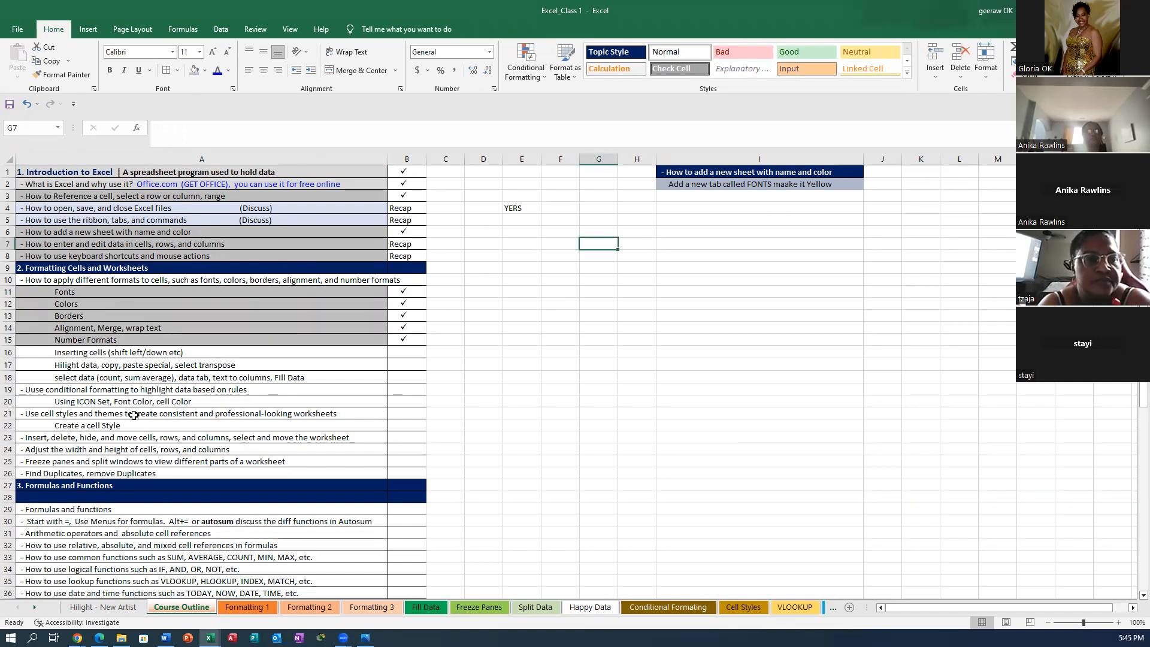
Review the remaining outline topics, select the Inserting cells topic in A16, and save the workbook
click(560, 412)
scroll(554, 412, down, 2)
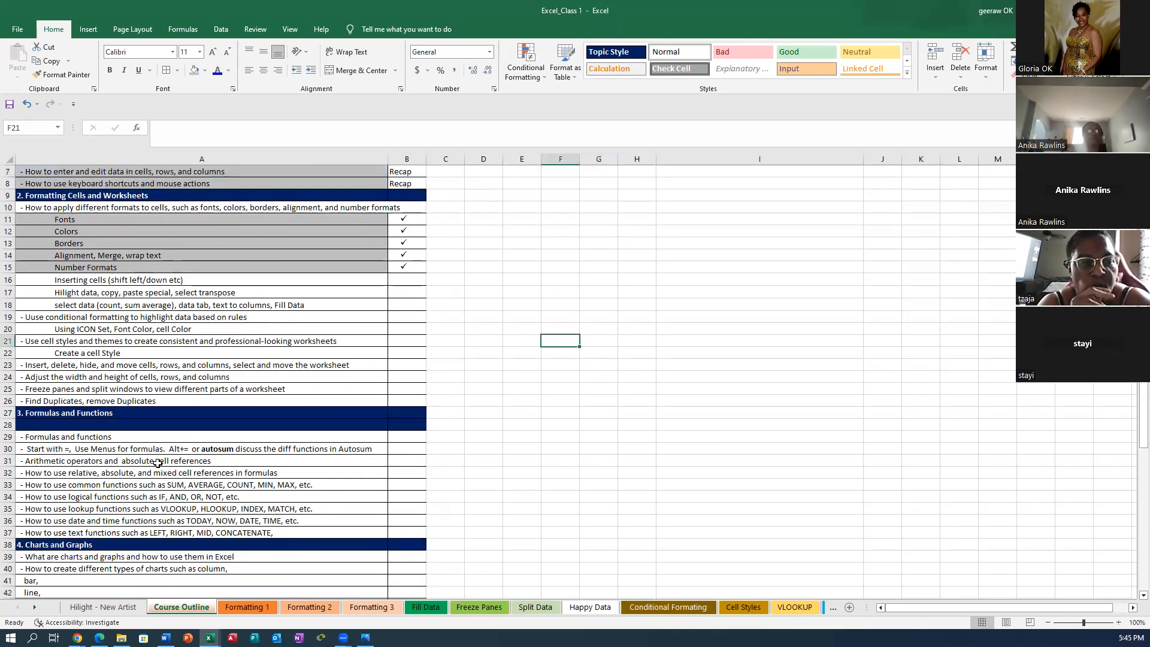
click(48, 450)
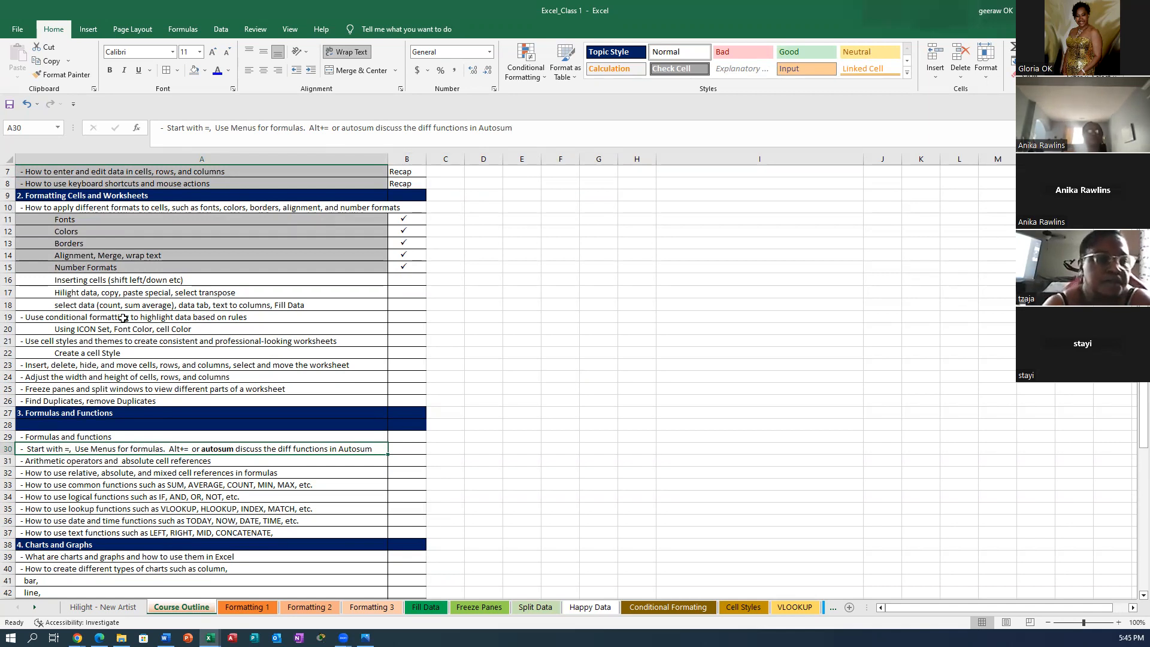
click(92, 283)
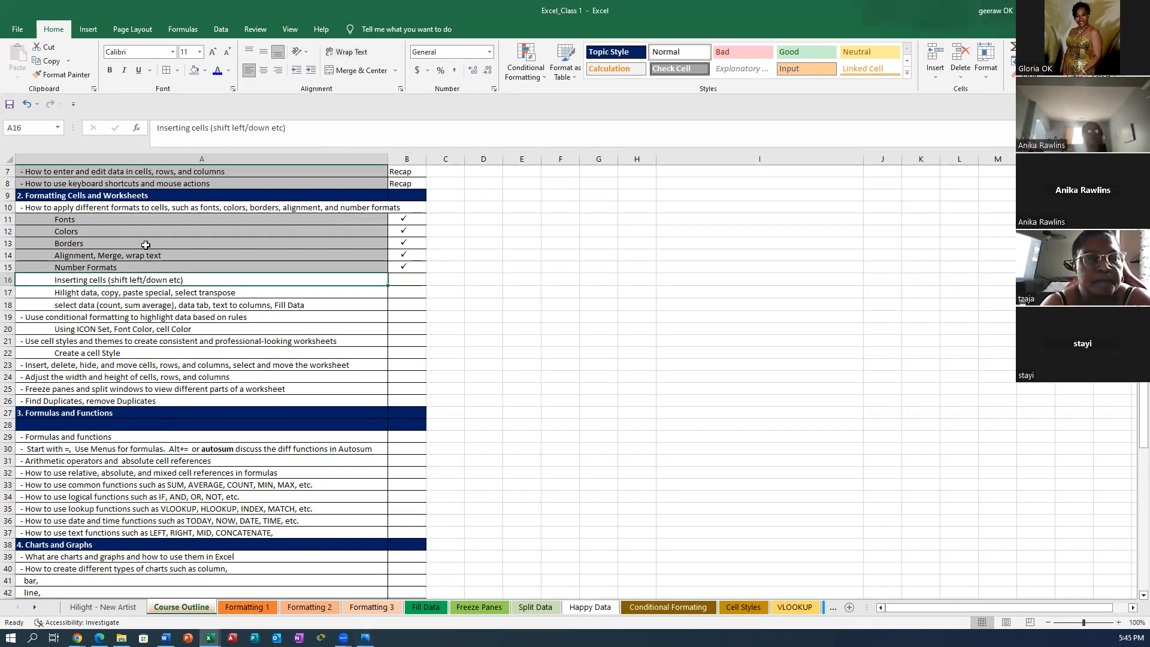
click(10, 106)
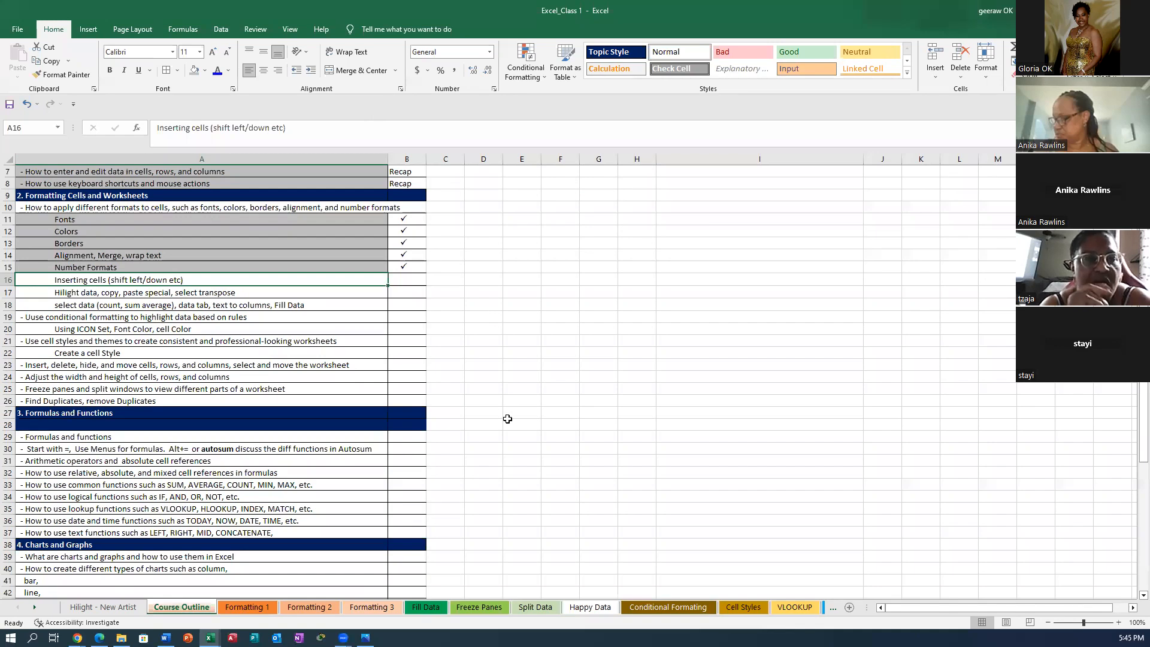
On the Formatting 1 sheet, delete the empty cell S3 with cells shifted up, and clear the LOL NO text in S27
click(244, 607)
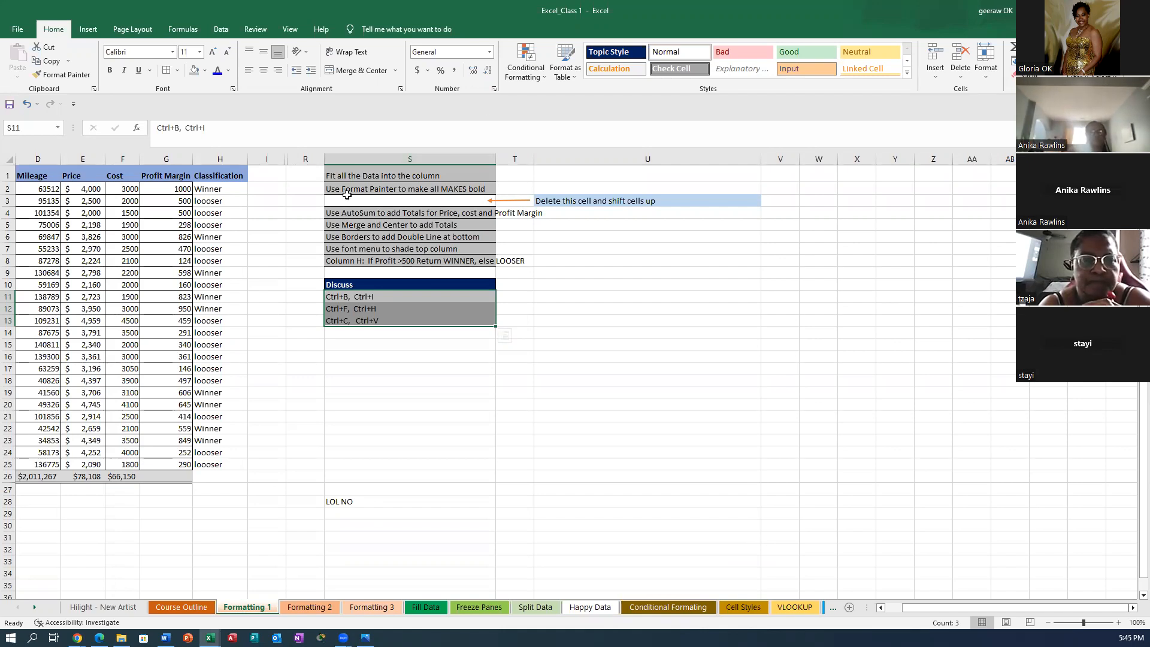
click(6, 200)
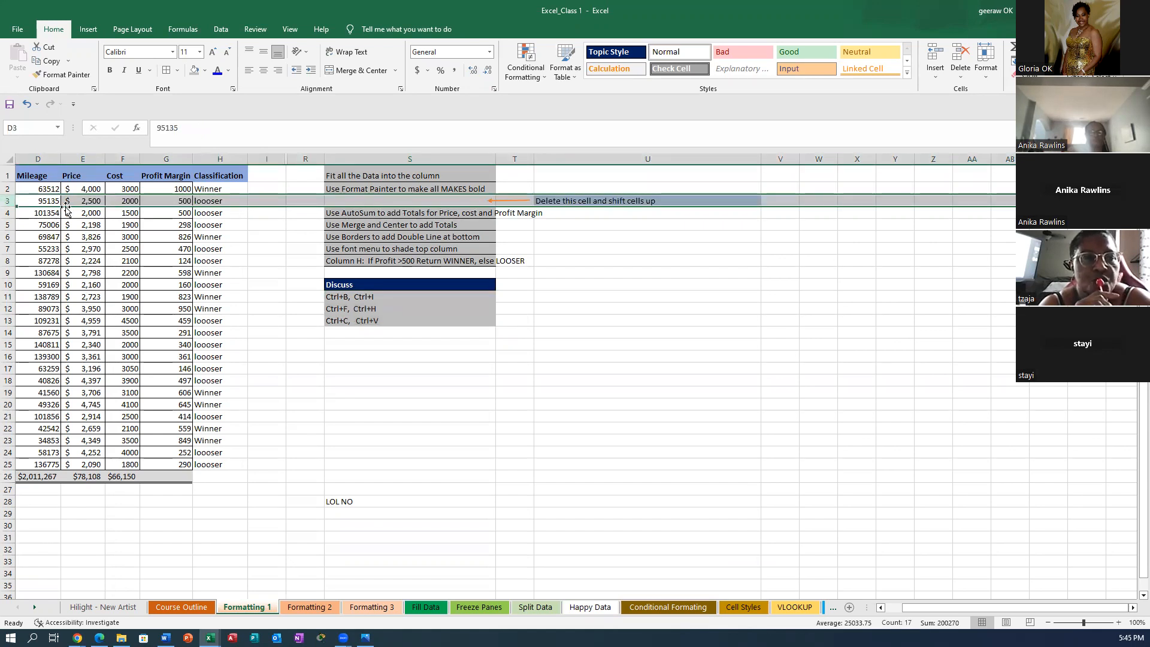
click(383, 202)
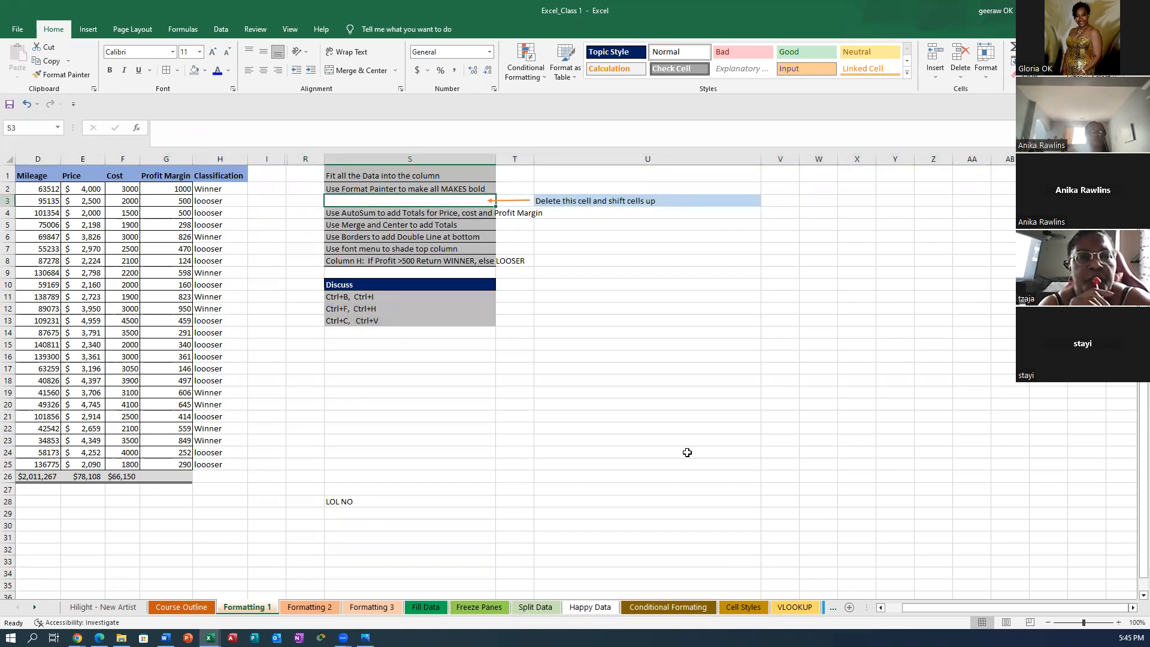
click(922, 19)
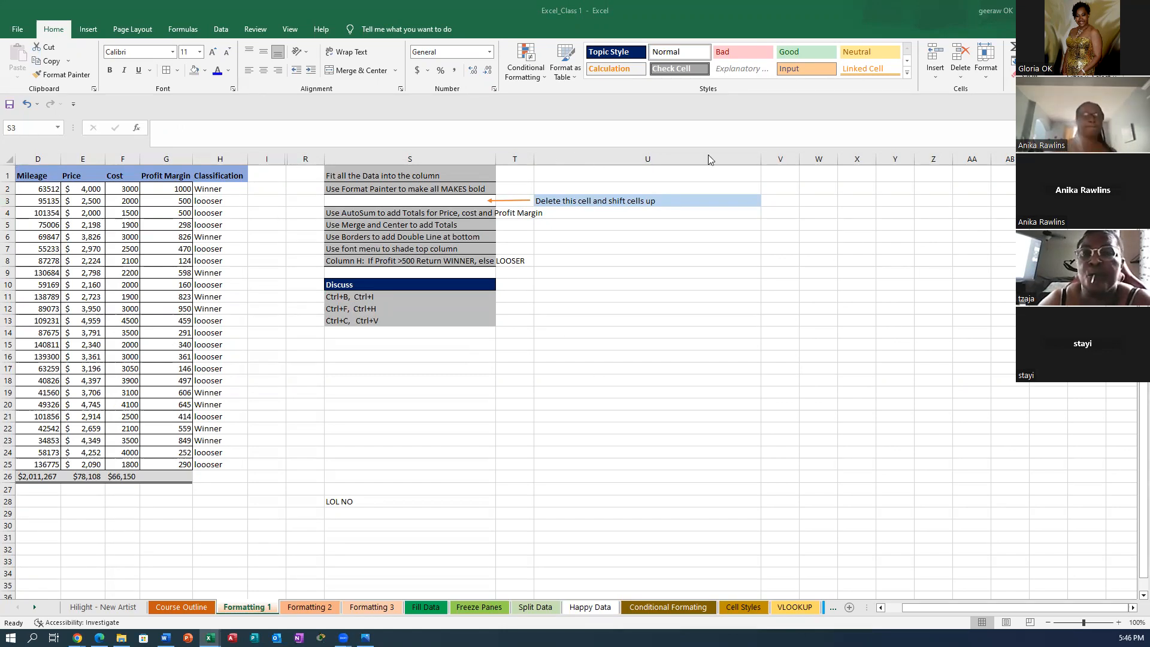
right_click(386, 202)
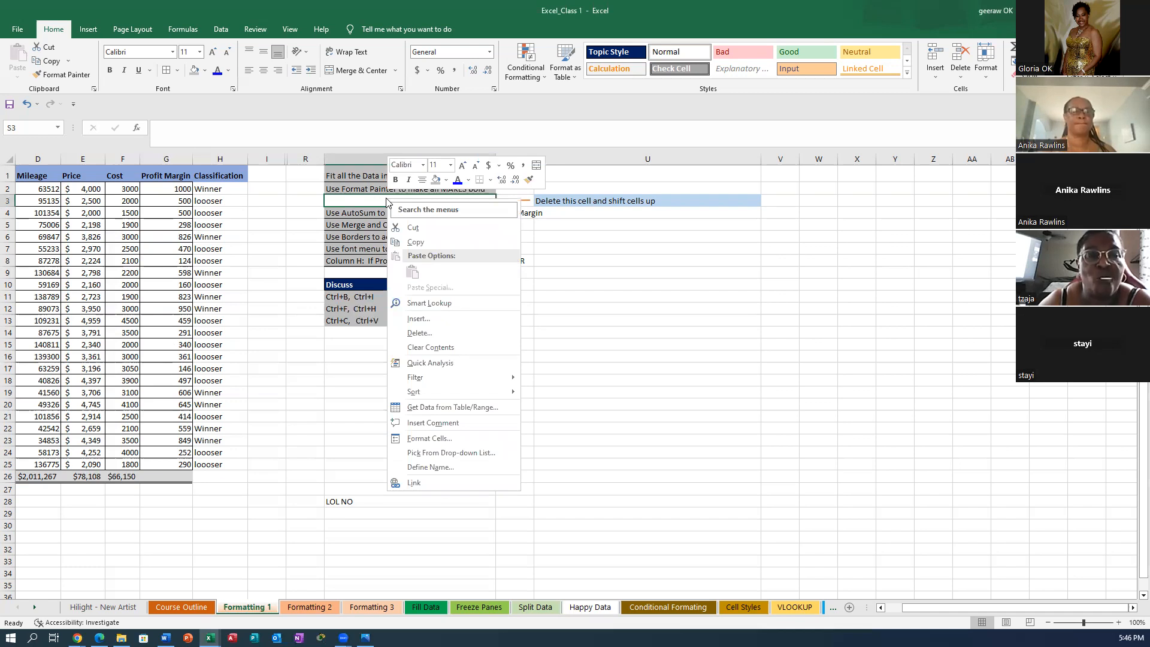
click(419, 333)
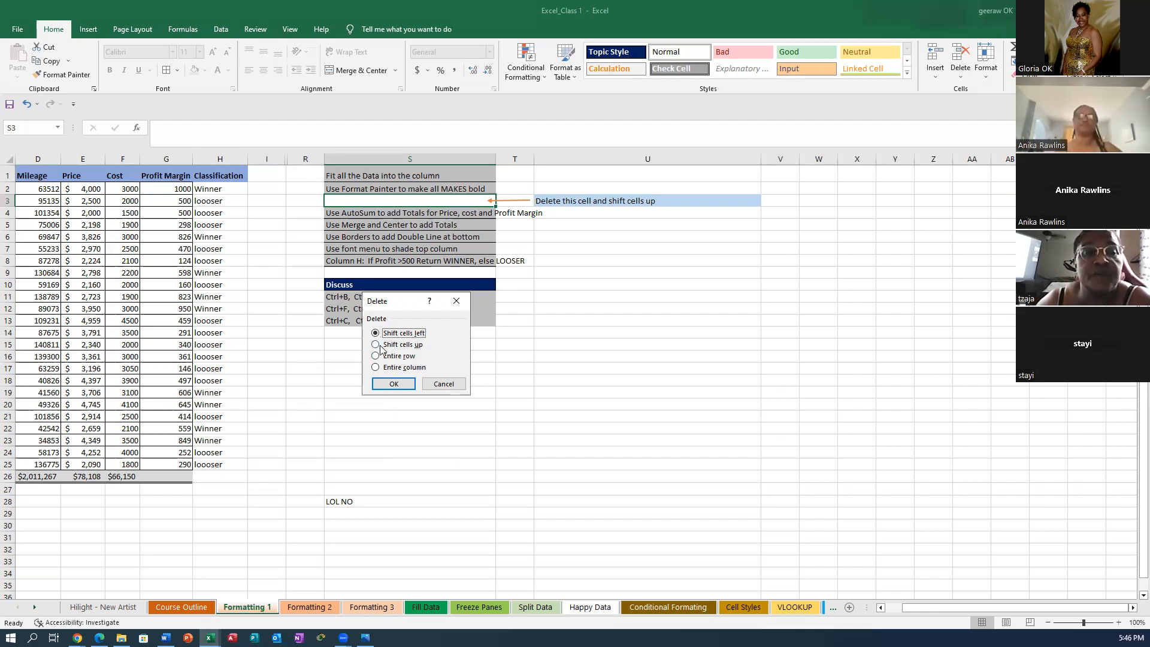
click(375, 345)
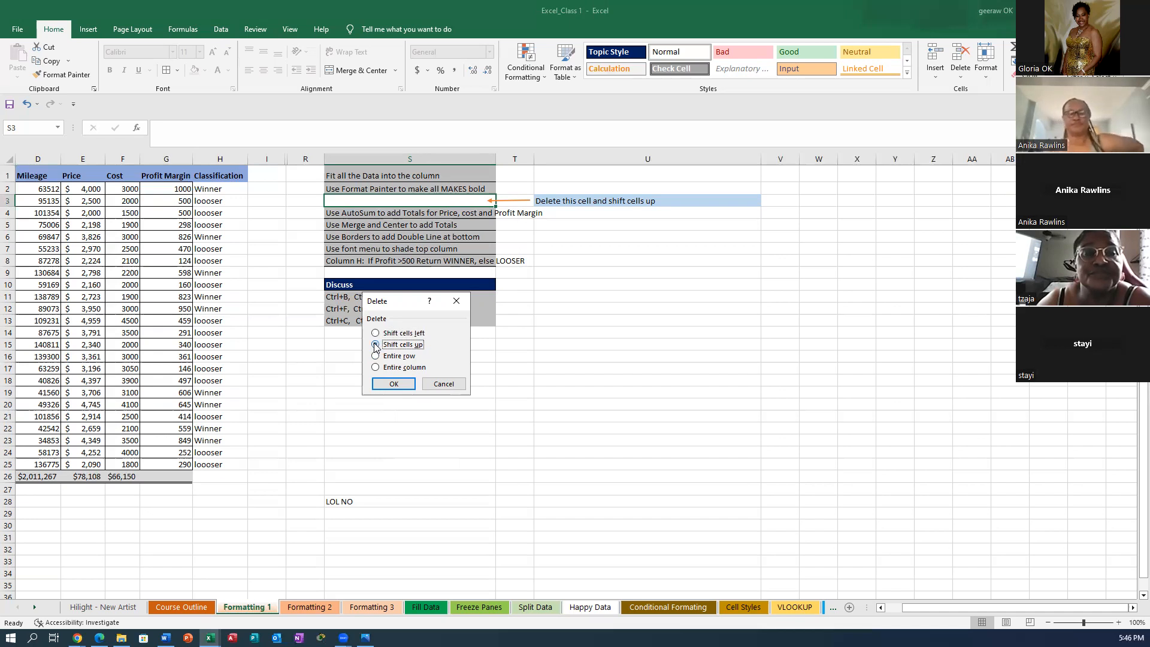
click(391, 384)
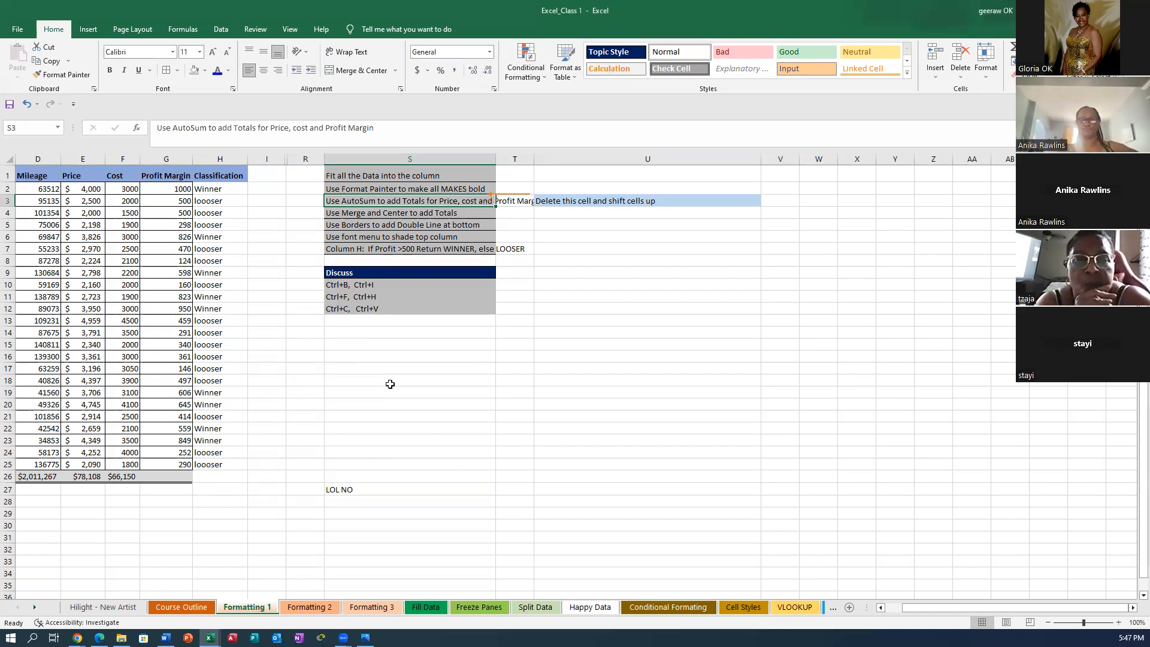
click(342, 489)
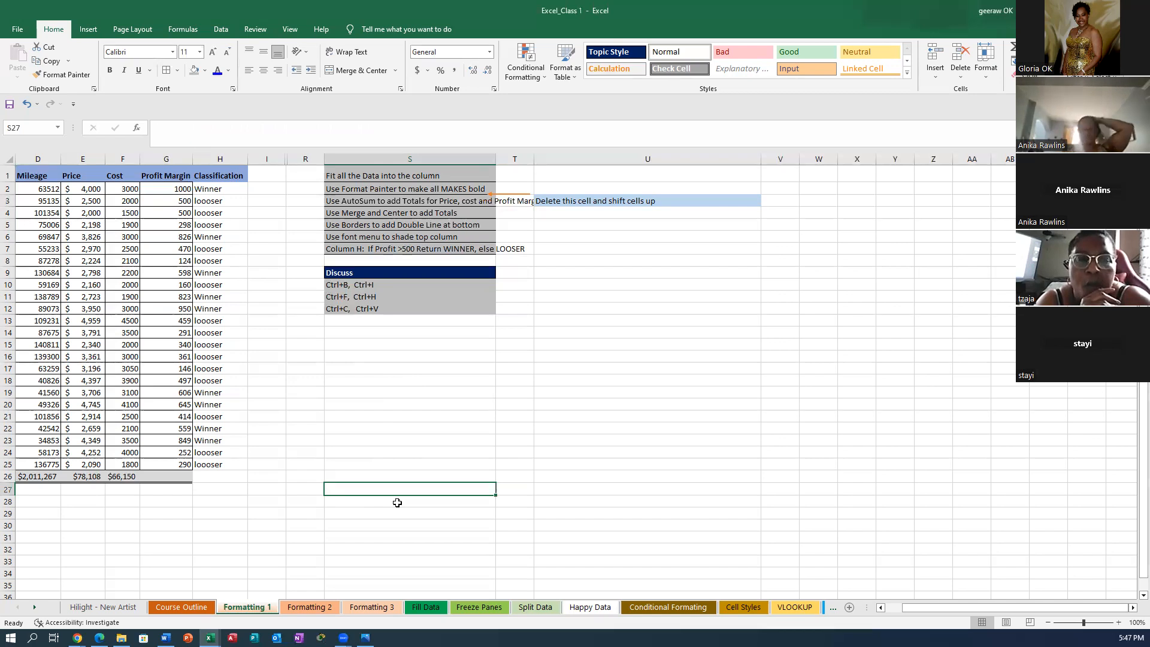
Insert a blank cell at S3 in the task list, shifting the cells down
click(413, 196)
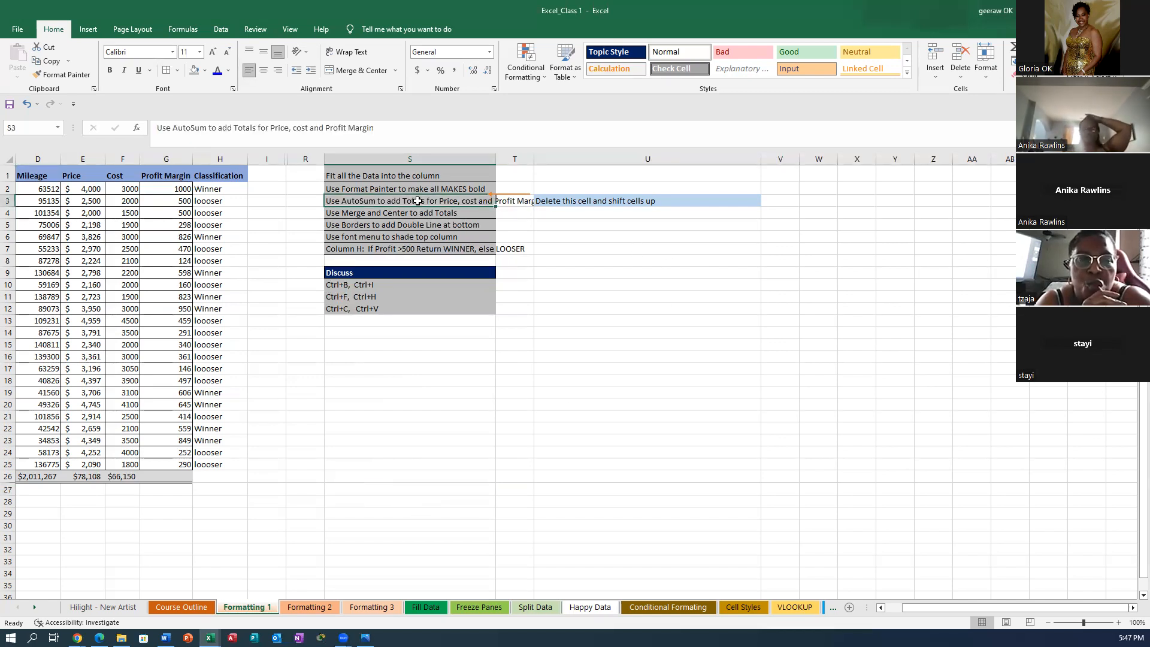
right_click(419, 203)
click(450, 321)
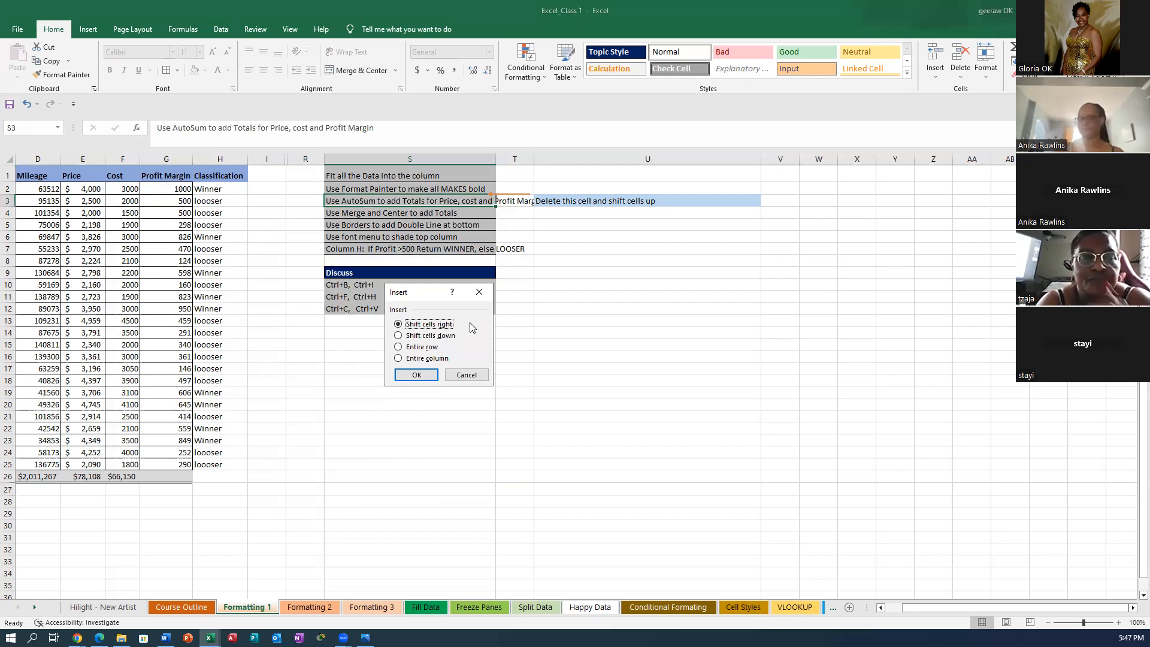
click(398, 336)
click(400, 375)
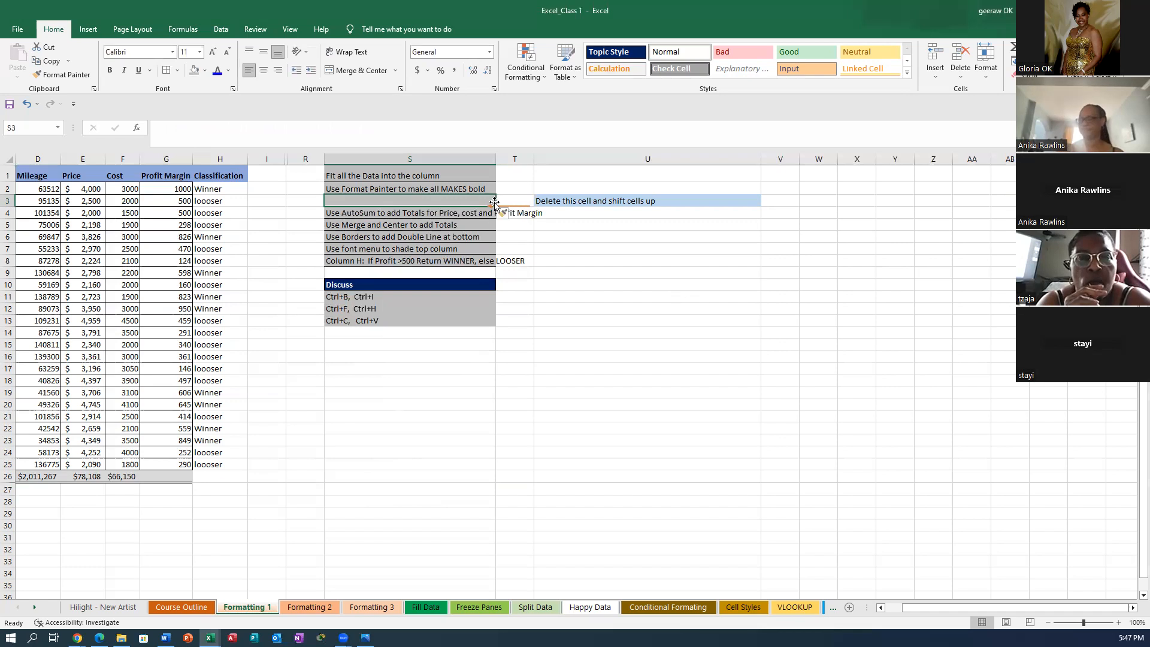
Clear the formatting of the inserted cell S3, and undo the cell insertion
click(510, 215)
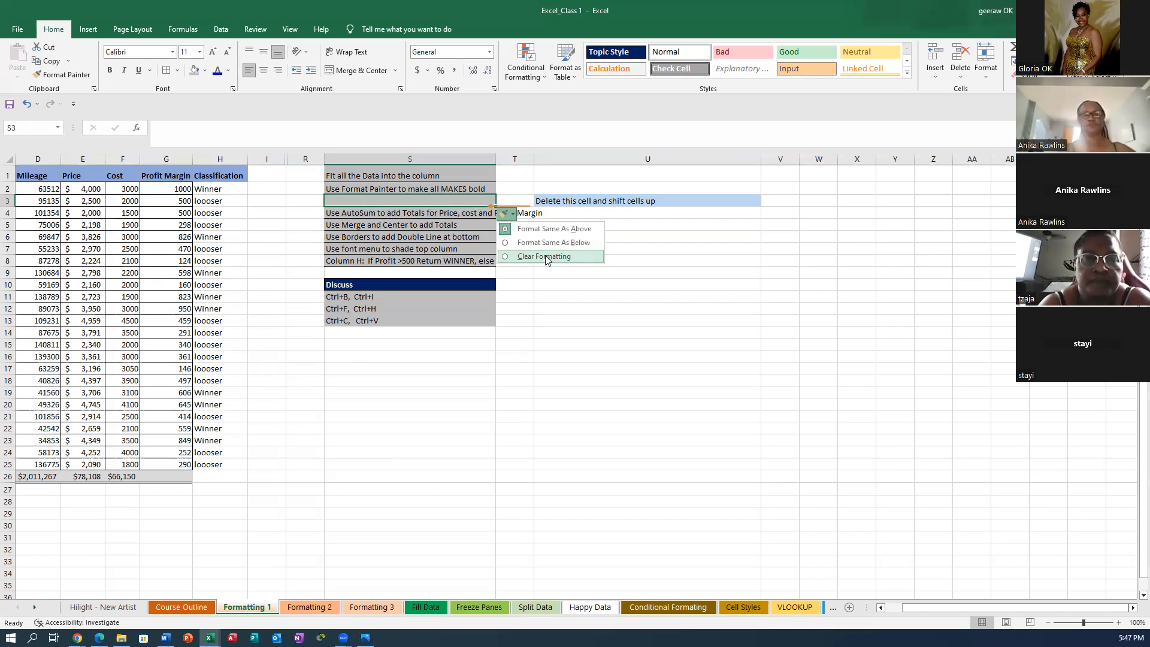
click(550, 257)
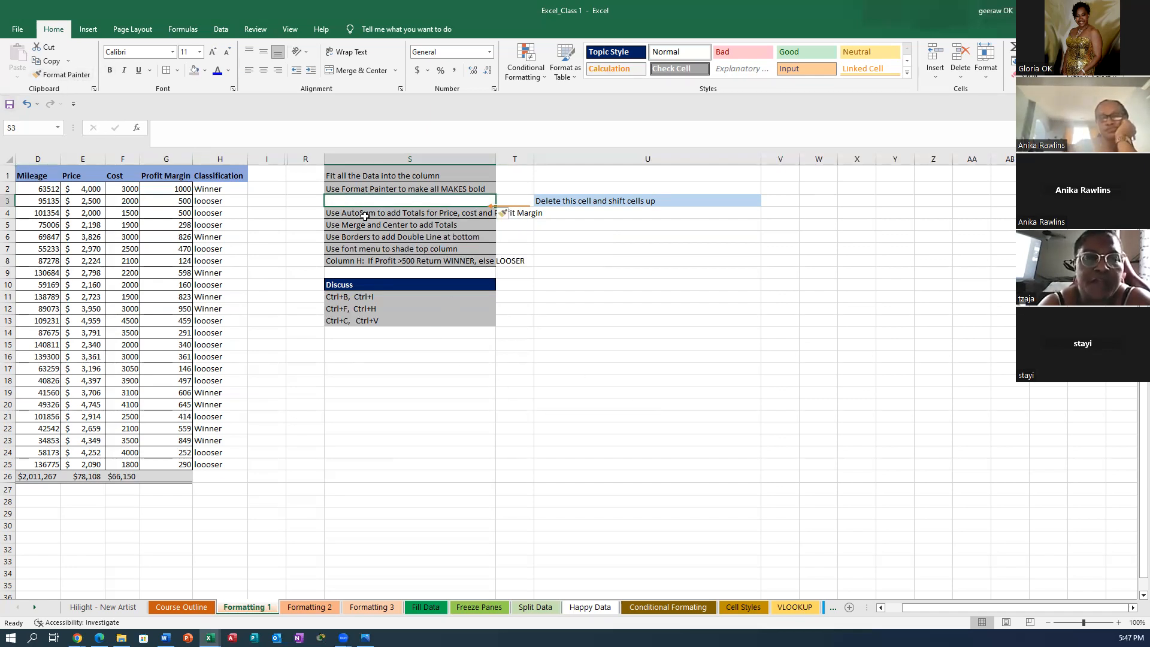
click(26, 104)
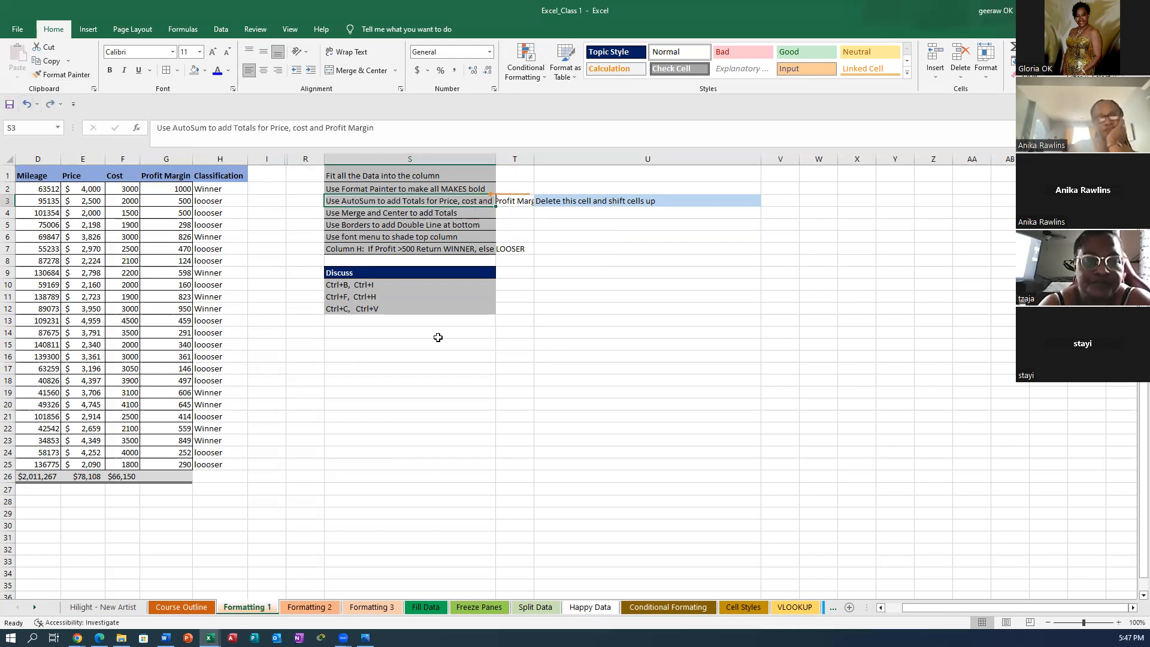
Return to the Course Outline sheet at the Inserting cells topic
click(518, 416)
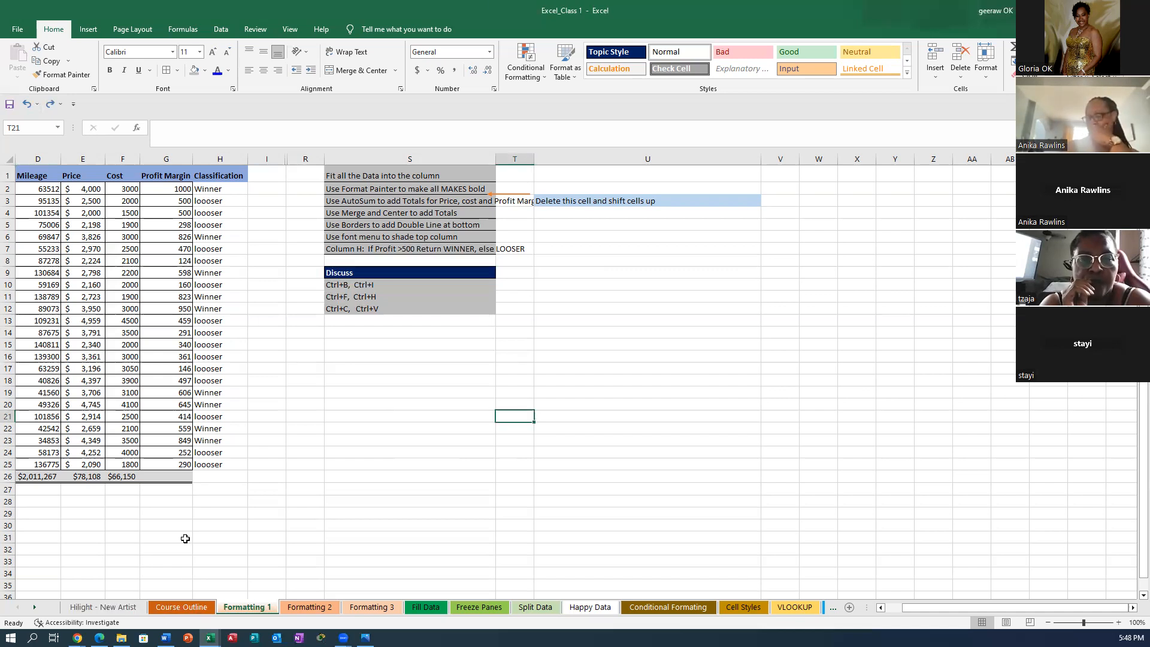
click(182, 608)
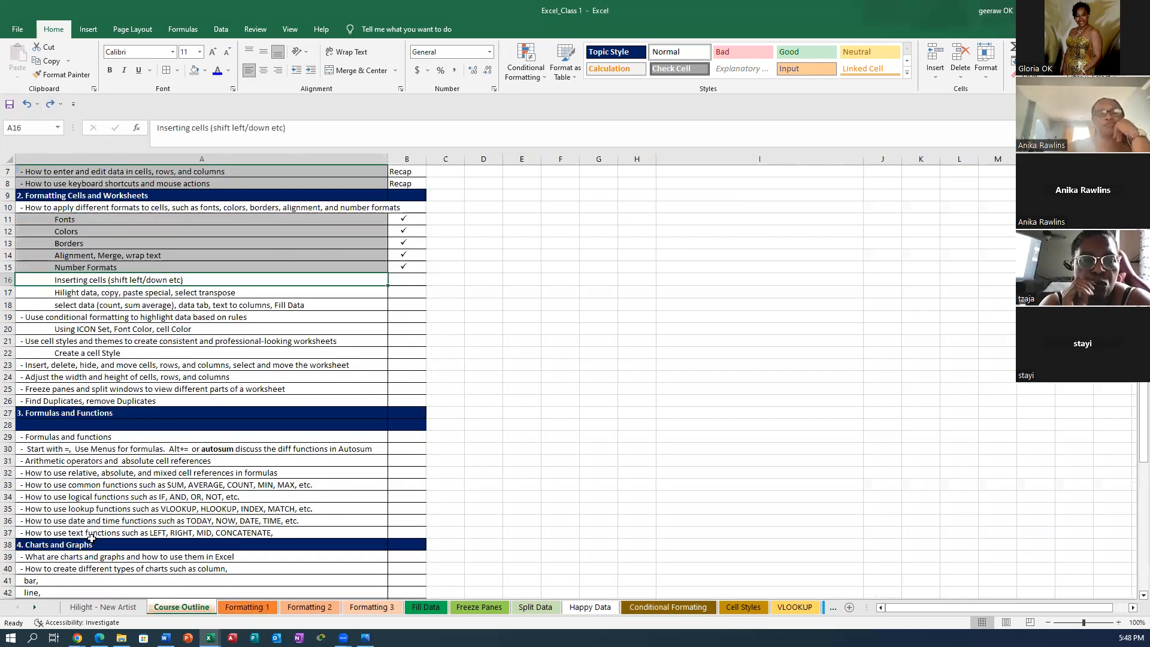